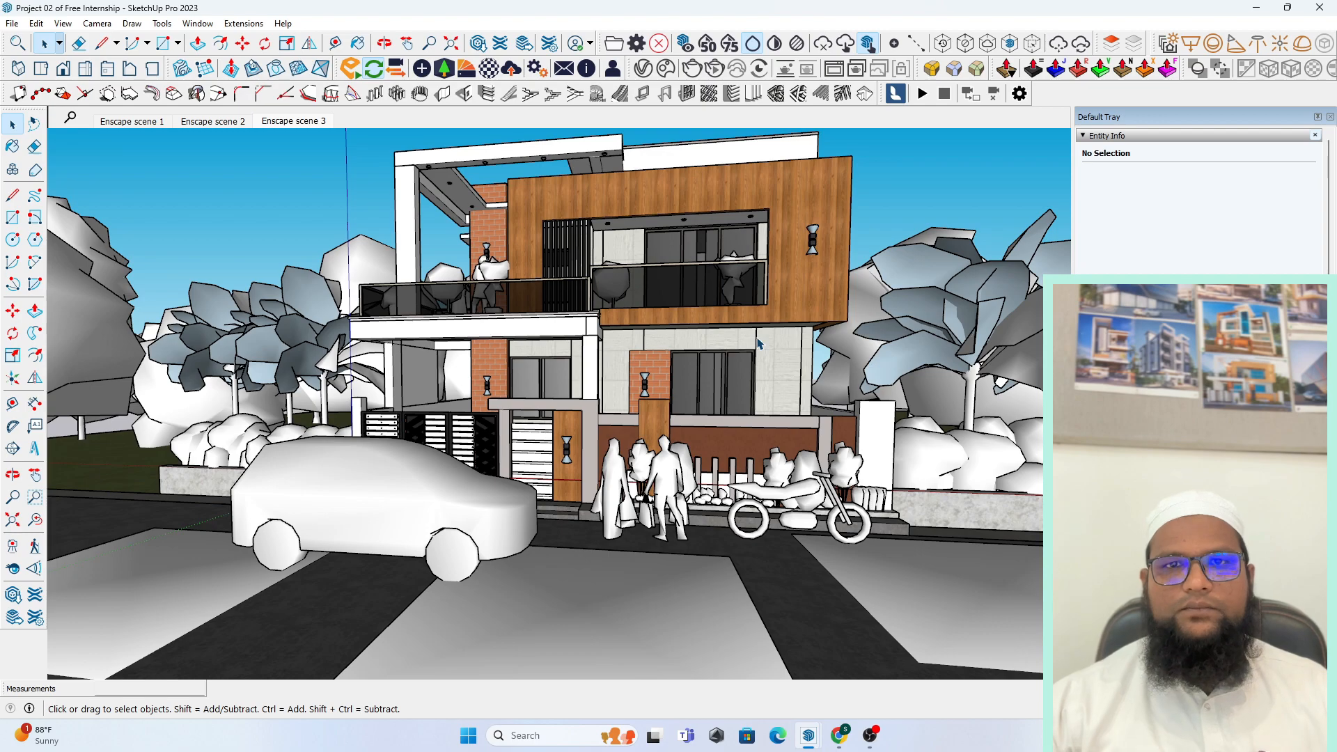
scroll(738, 349, "down", 2)
scroll(733, 352, "up", 3)
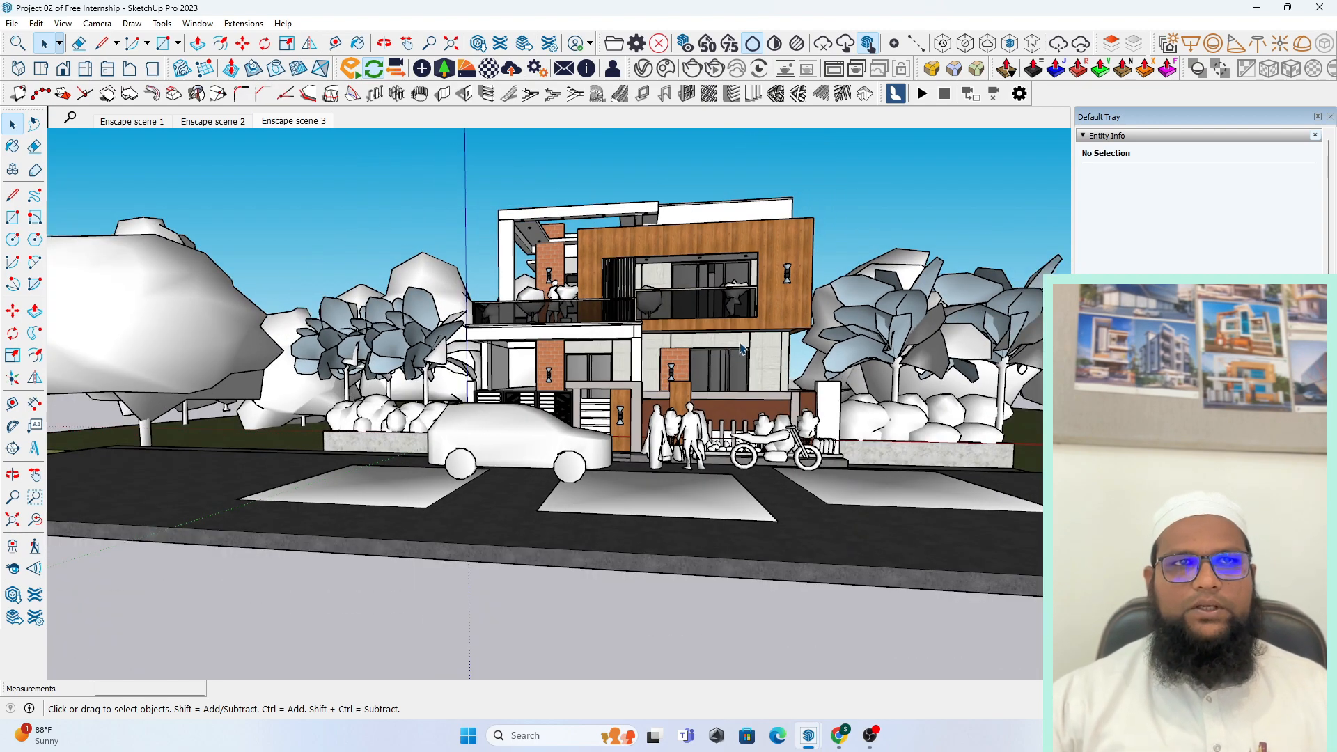
middle_click_drag(733, 352, 769, 369)
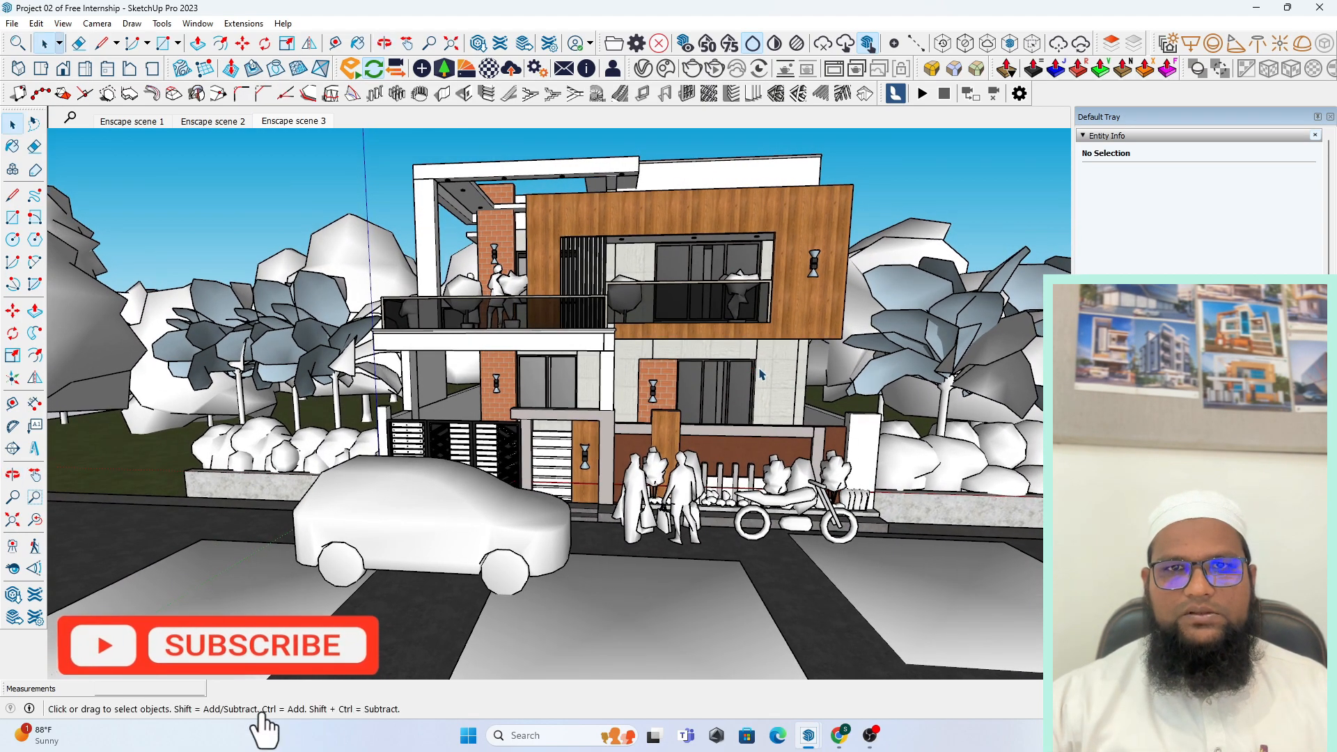
scroll(827, 451, "down", 3)
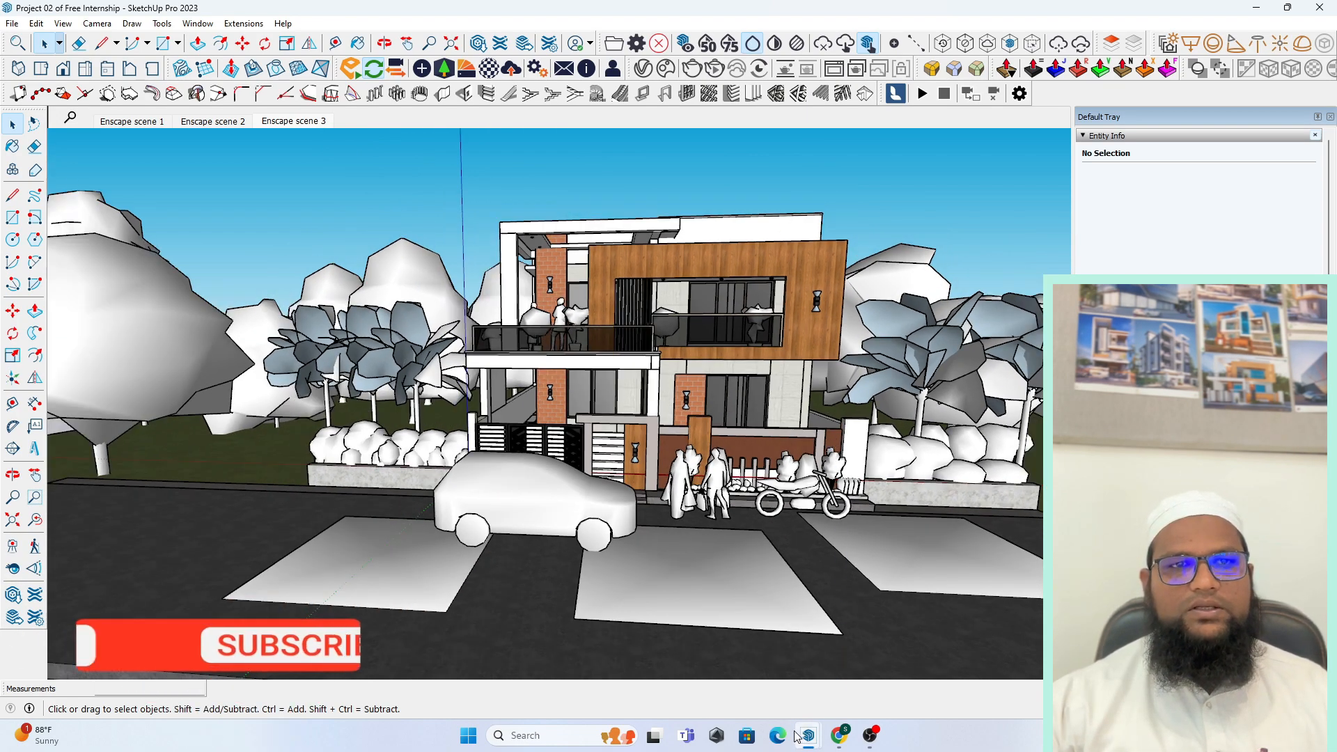
- Switch to the Enscape render window, minimize Visual Settings and examine the rendered front elevation of the house
mouse_move(803, 737)
left_click(895, 655)
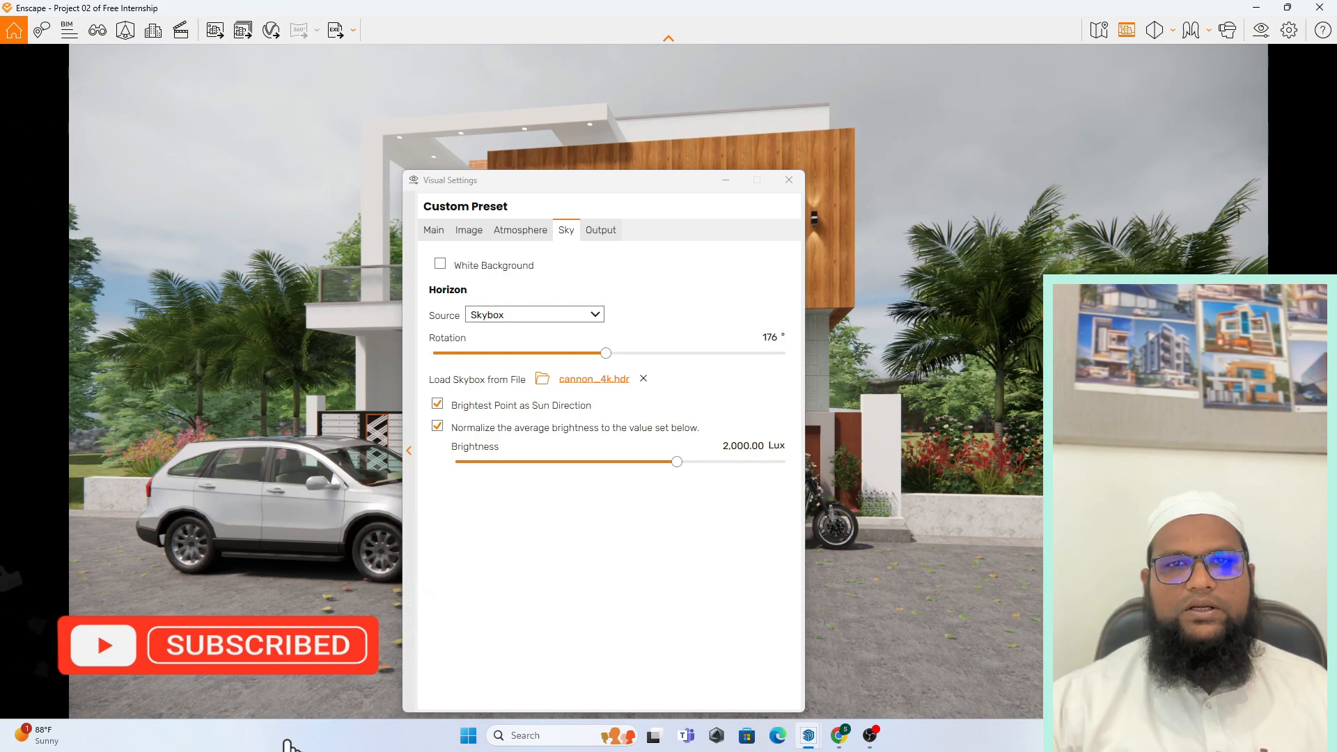
left_click(740, 181)
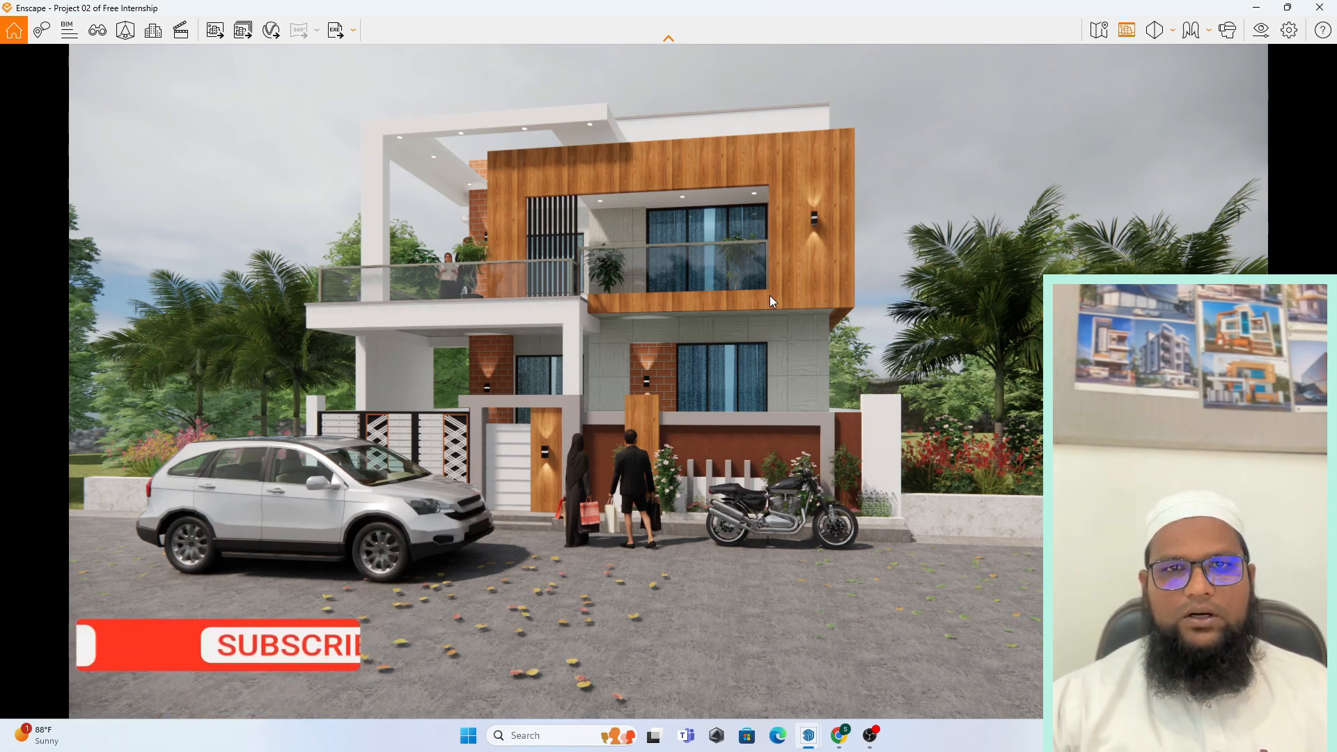
middle_click_drag(759, 311, 769, 320)
mouse_move(769, 321)
right_mouse_down()
mouse_move(851, 324)
mouse_move(779, 321)
right_mouse_up()
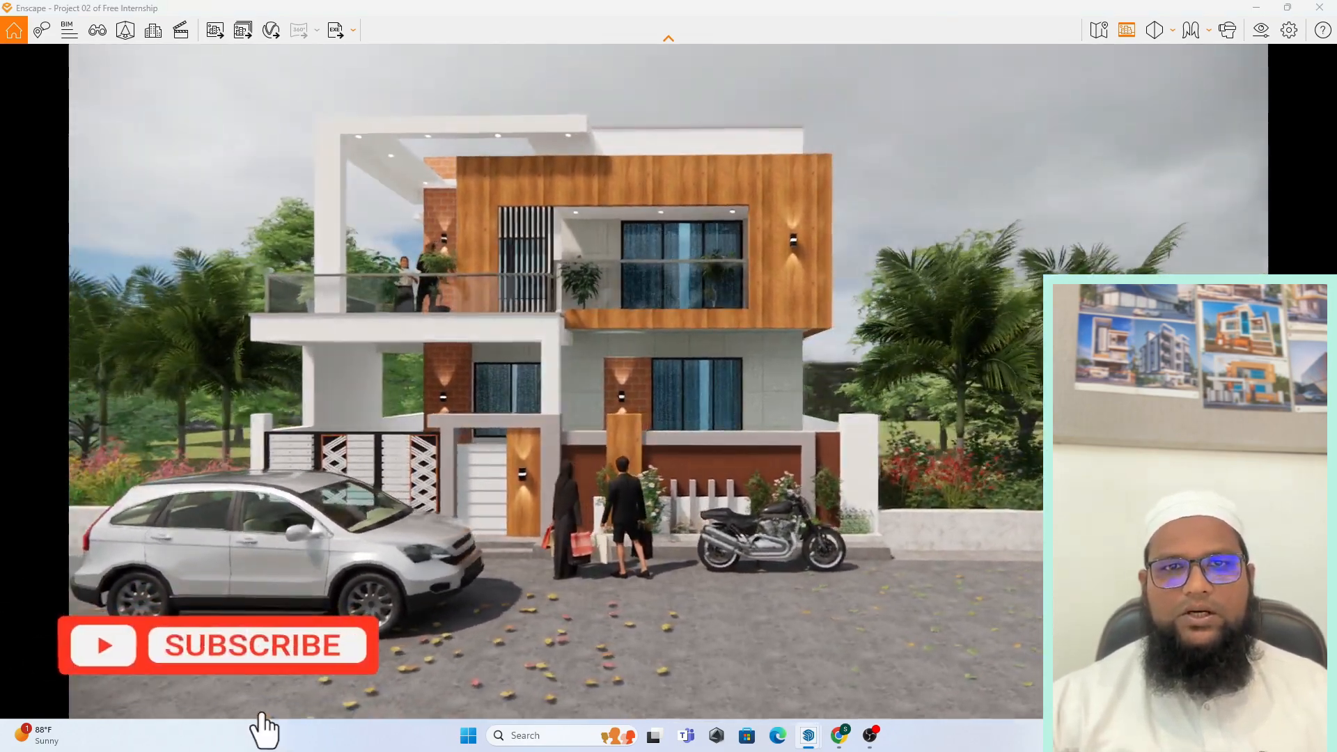
scroll(787, 342, "down", 3)
scroll(585, 276, "up", 4)
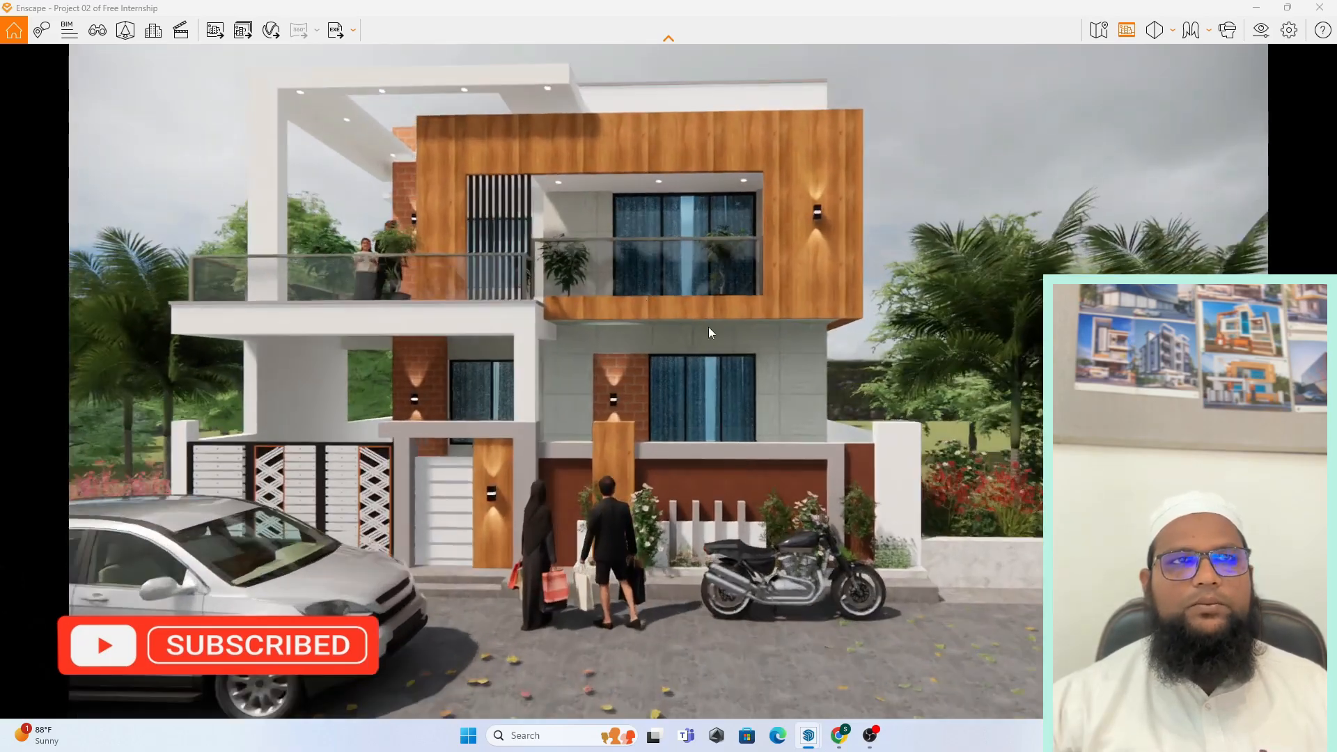
scroll(690, 319, "down", 4)
scroll(428, 370, "up", 2)
middle_click_drag(434, 362, 469, 363)
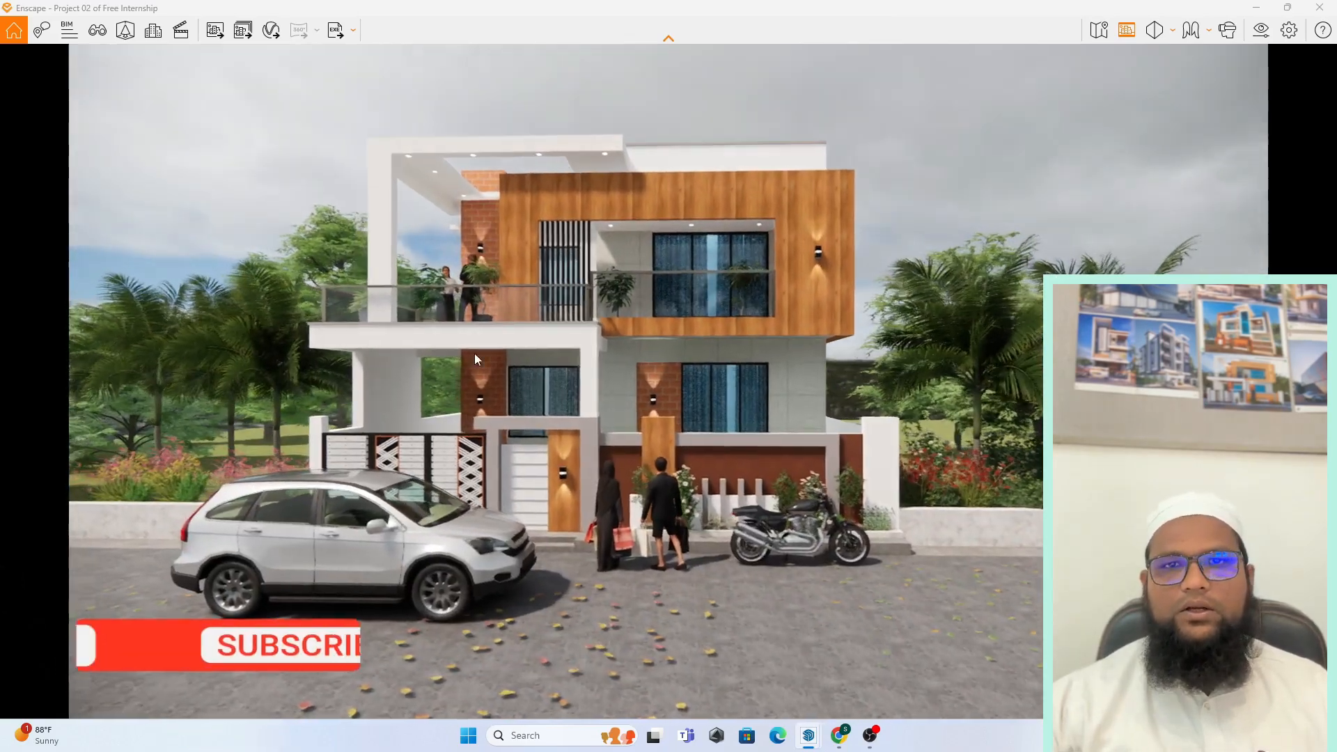
- Return to the SketchUp model and examine the front facade, entourage and parking area from several angles and distances
left_click(1257, 8)
scroll(613, 449, "down", 6)
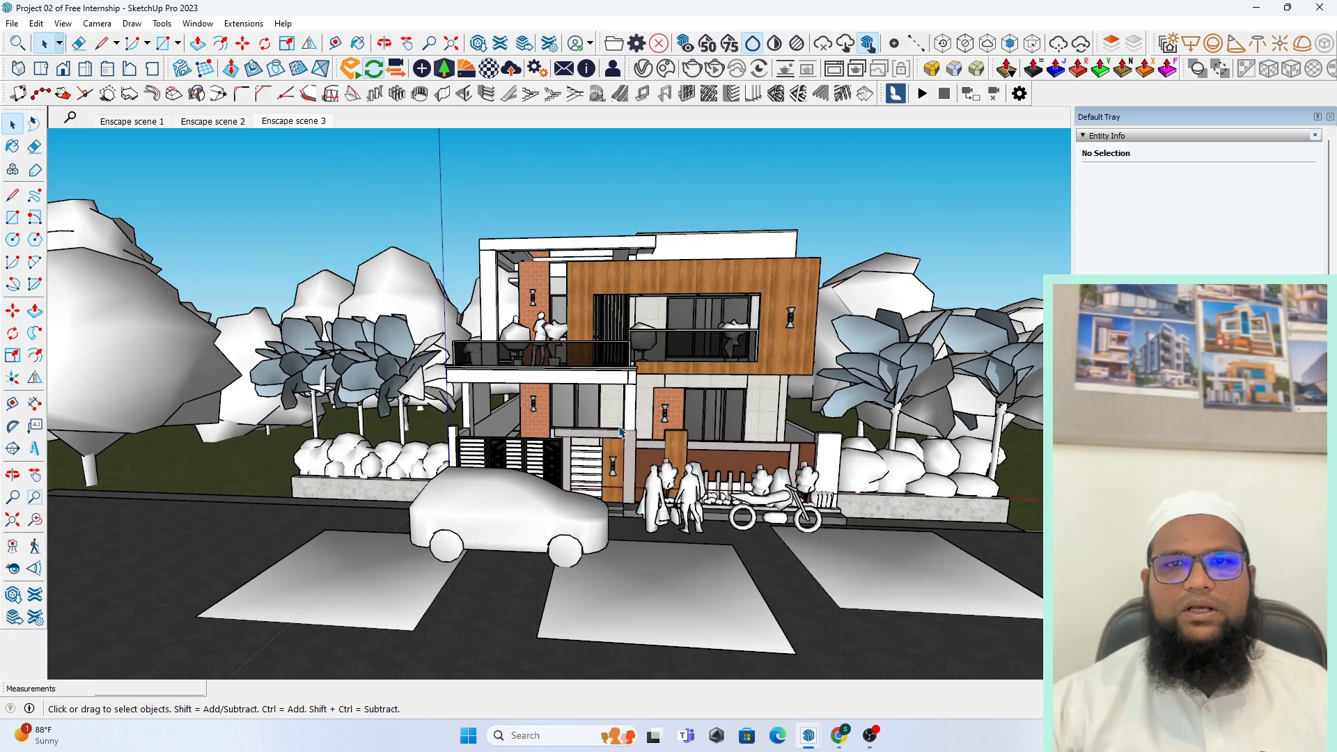
mouse_move(623, 432)
middle_mouse_down()
mouse_move(690, 420)
mouse_move(726, 387)
mouse_move(715, 362)
middle_mouse_up()
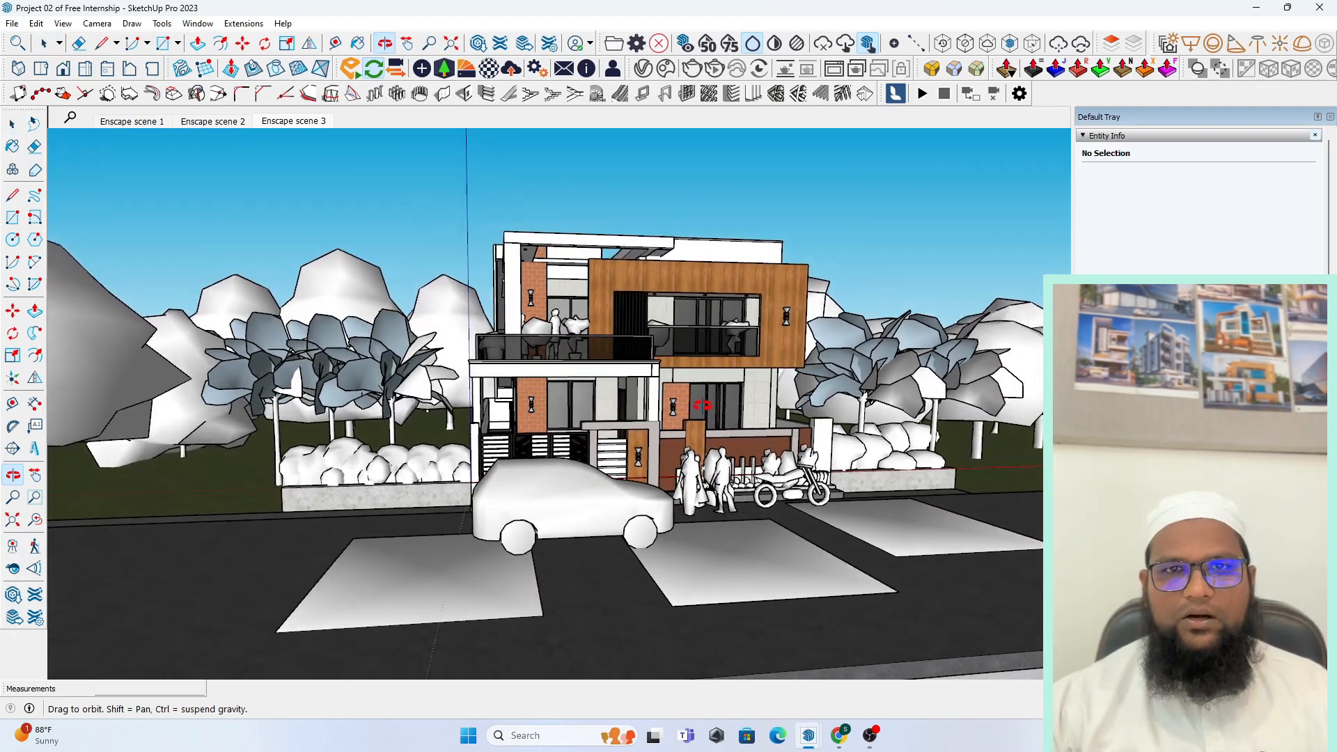
scroll(715, 346, "up", 4)
scroll(720, 366, "down", 2)
scroll(720, 369, "down", 5)
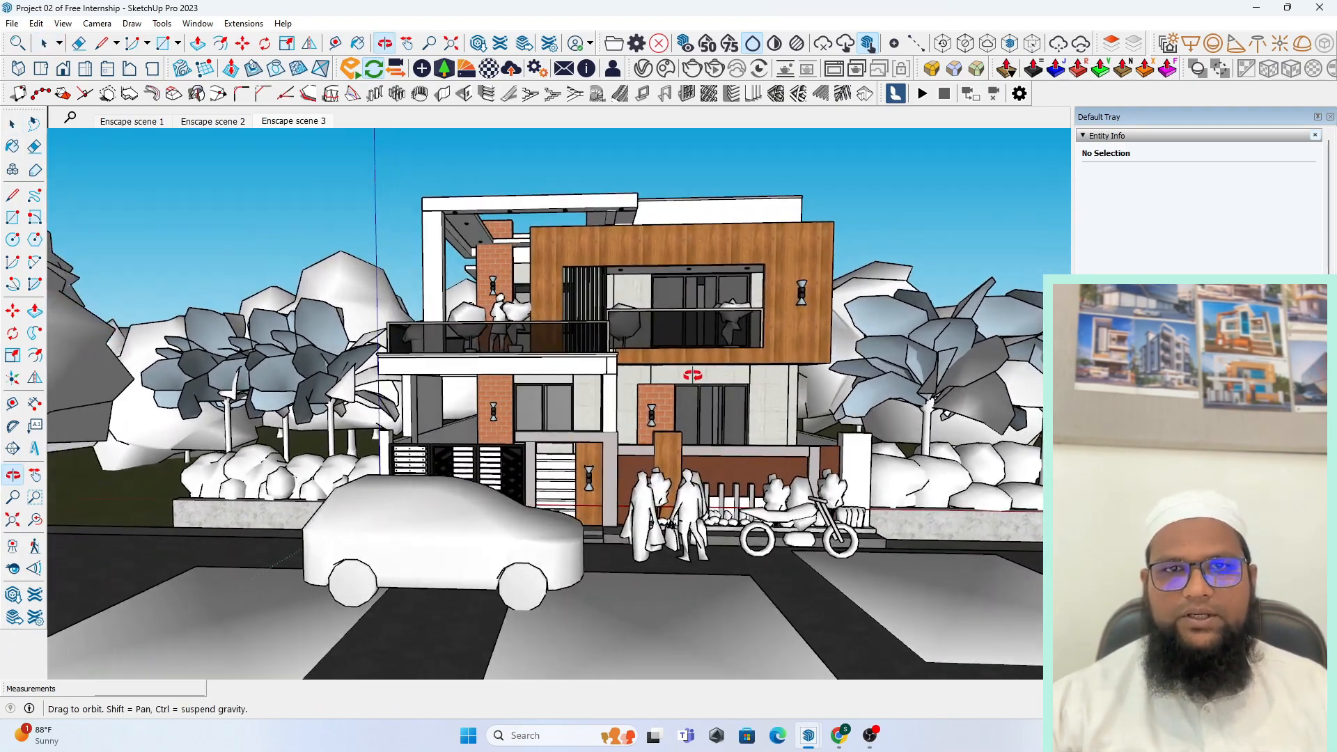
scroll(661, 416, "down", 2)
scroll(661, 416, "up", 2)
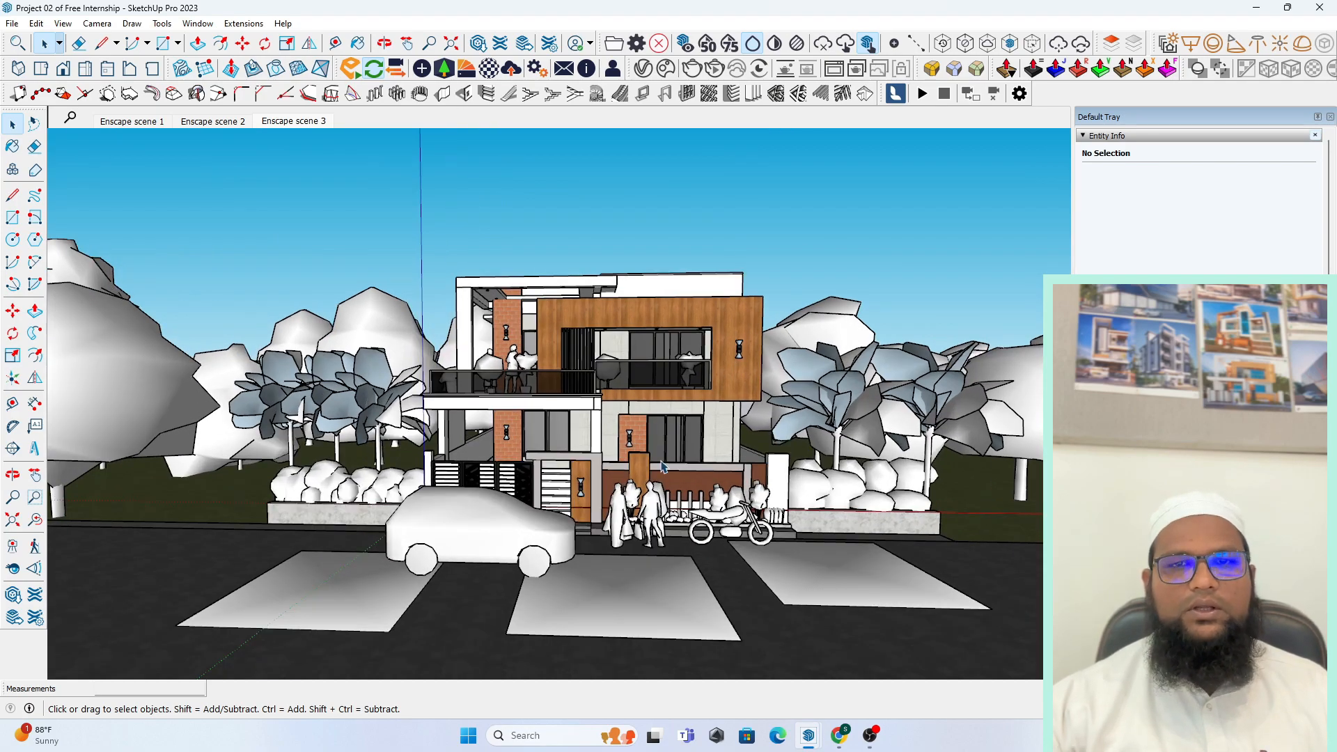
scroll(662, 465, "up", 4)
middle_click_drag(660, 465, 664, 426)
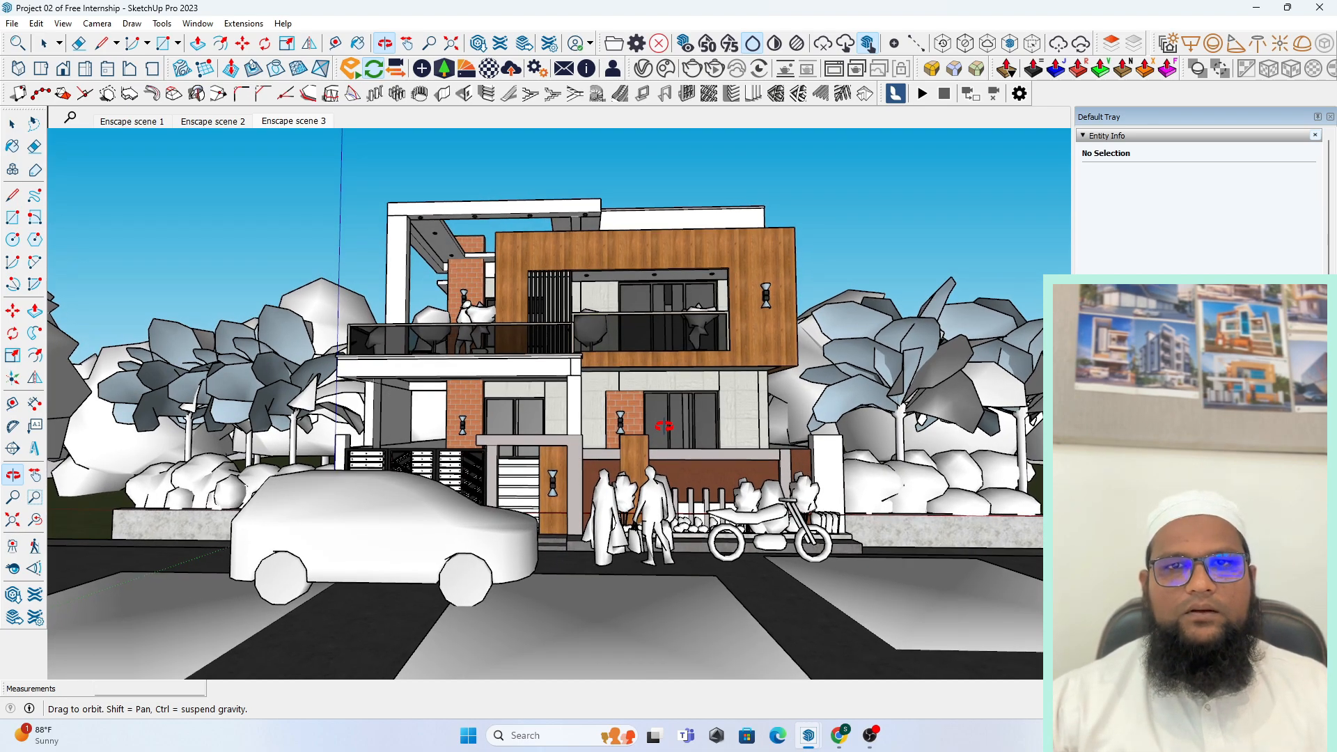
scroll(662, 432, "up", 1)
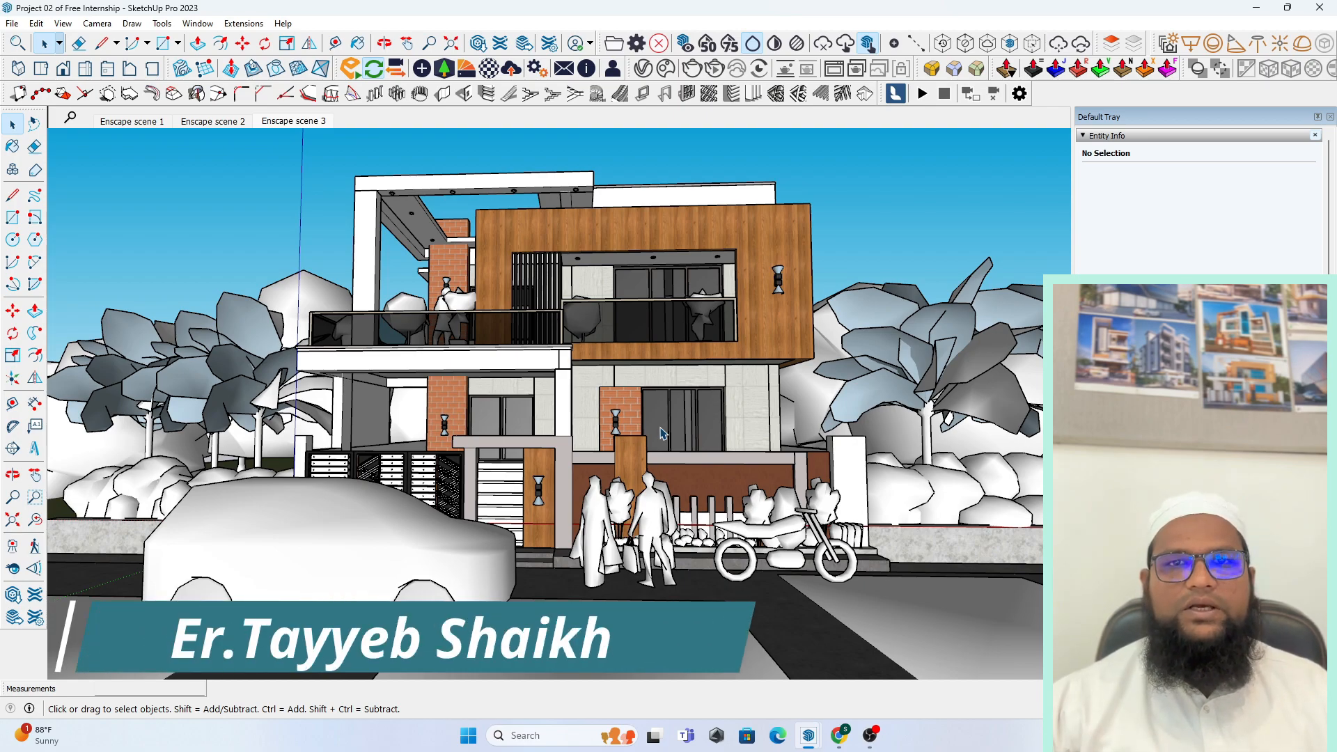
scroll(662, 435, "down", 1)
scroll(663, 446, "up", 1)
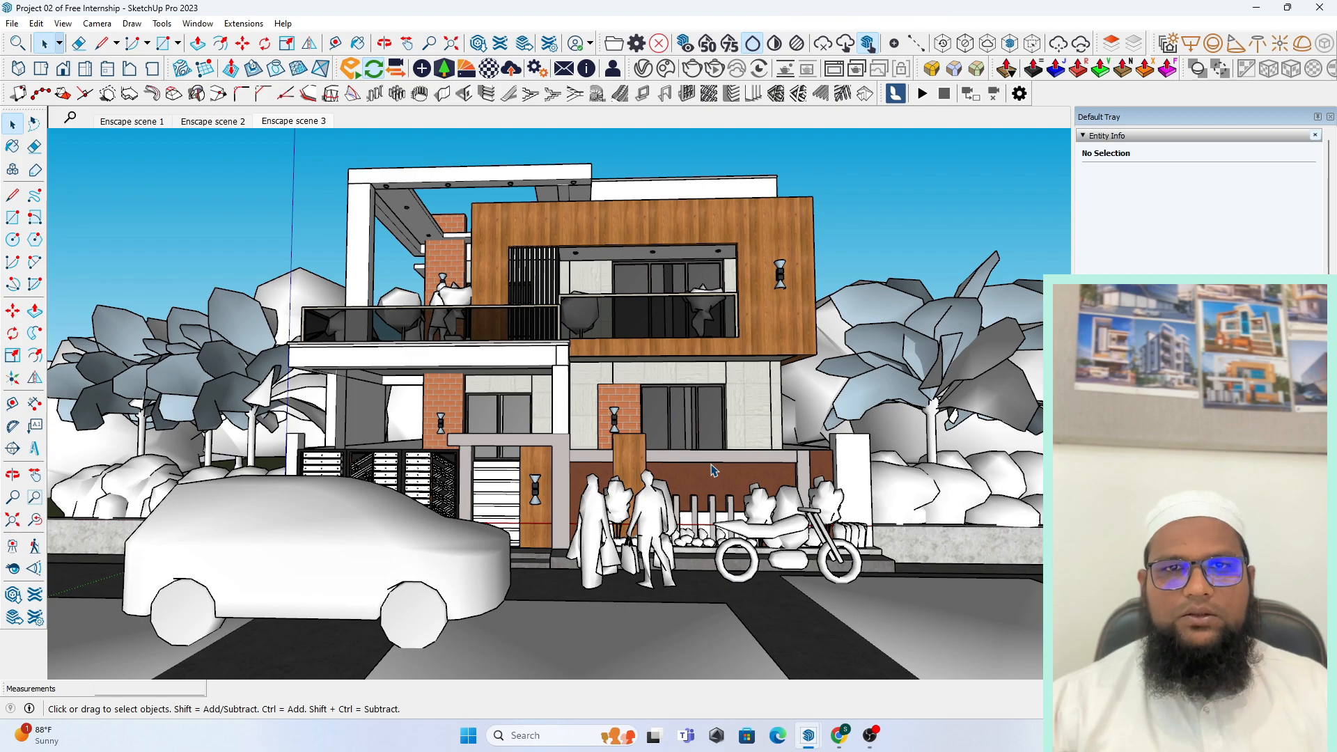
- Show the Enscape Objects settings for the spotlight of the wall lamp on the upper wood-clad facade
middle_click_drag(712, 470, 702, 279)
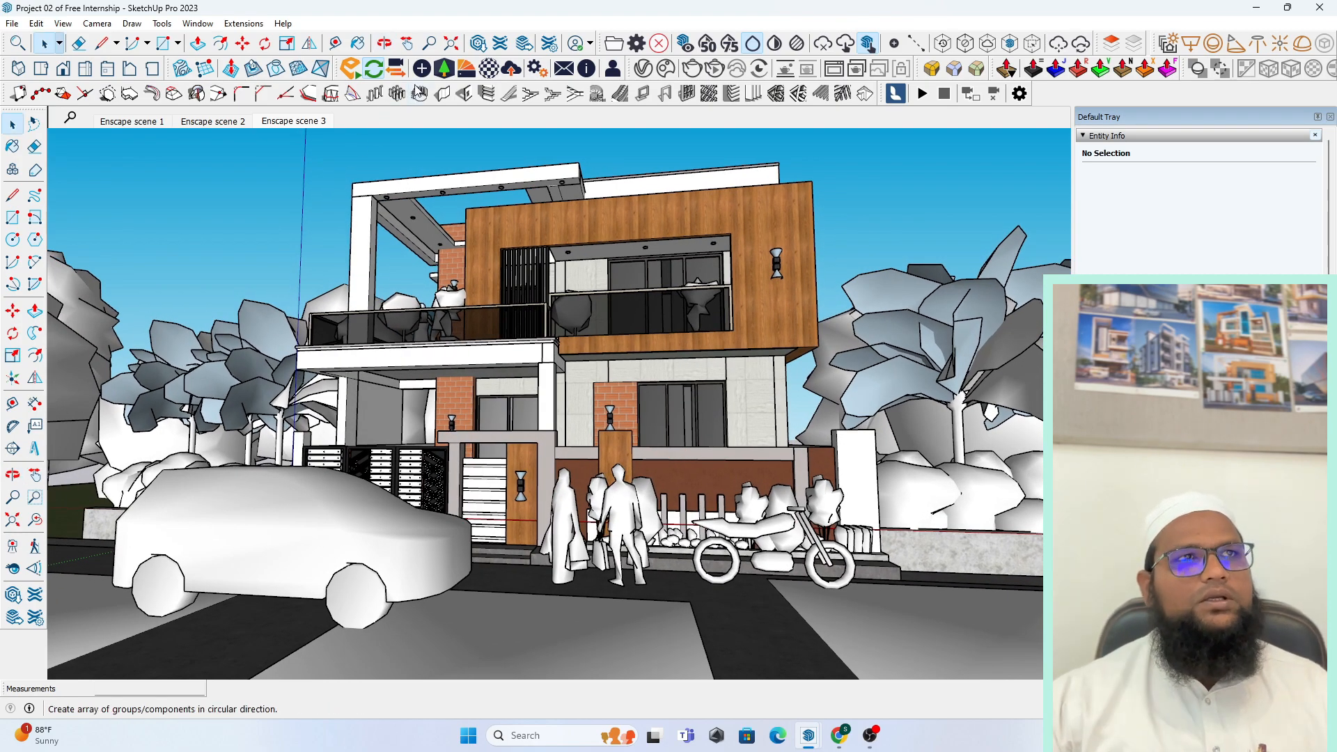
scroll(772, 257, "up", 2)
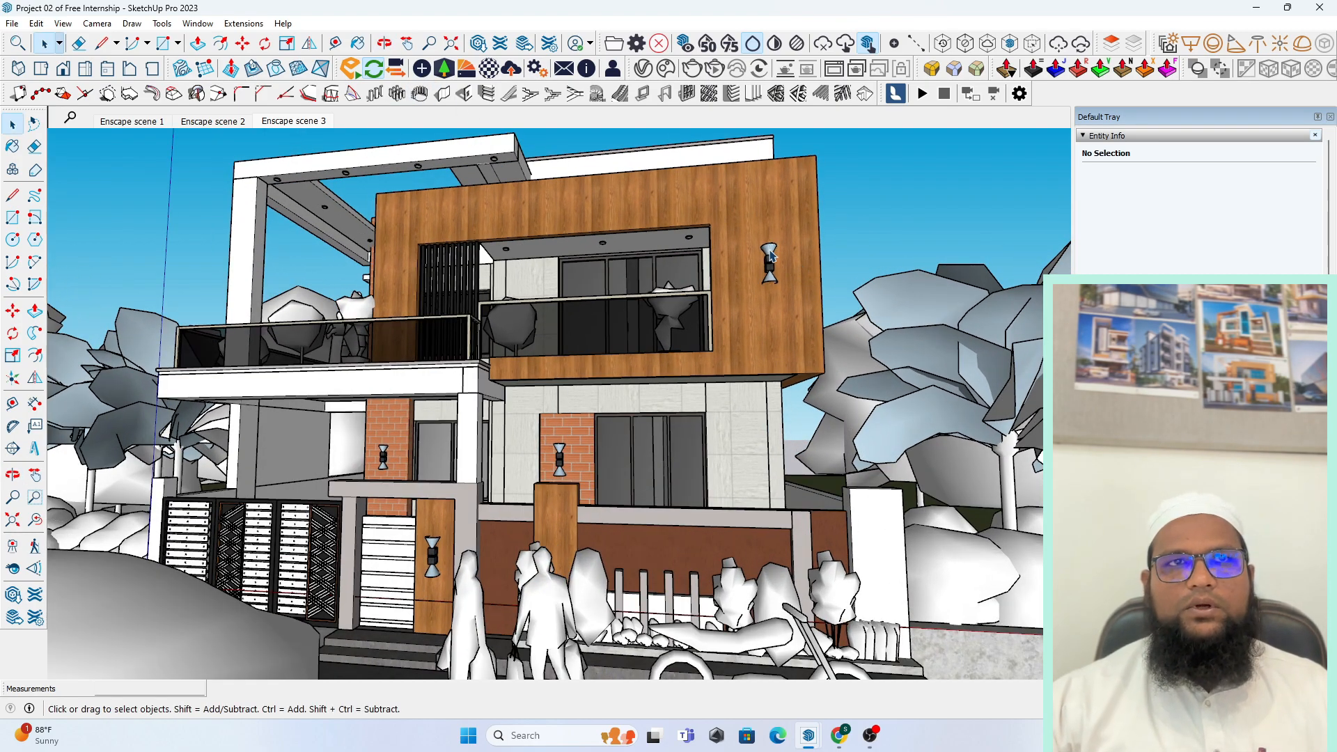
left_click(421, 70)
left_click_drag(293, 146, 374, 250)
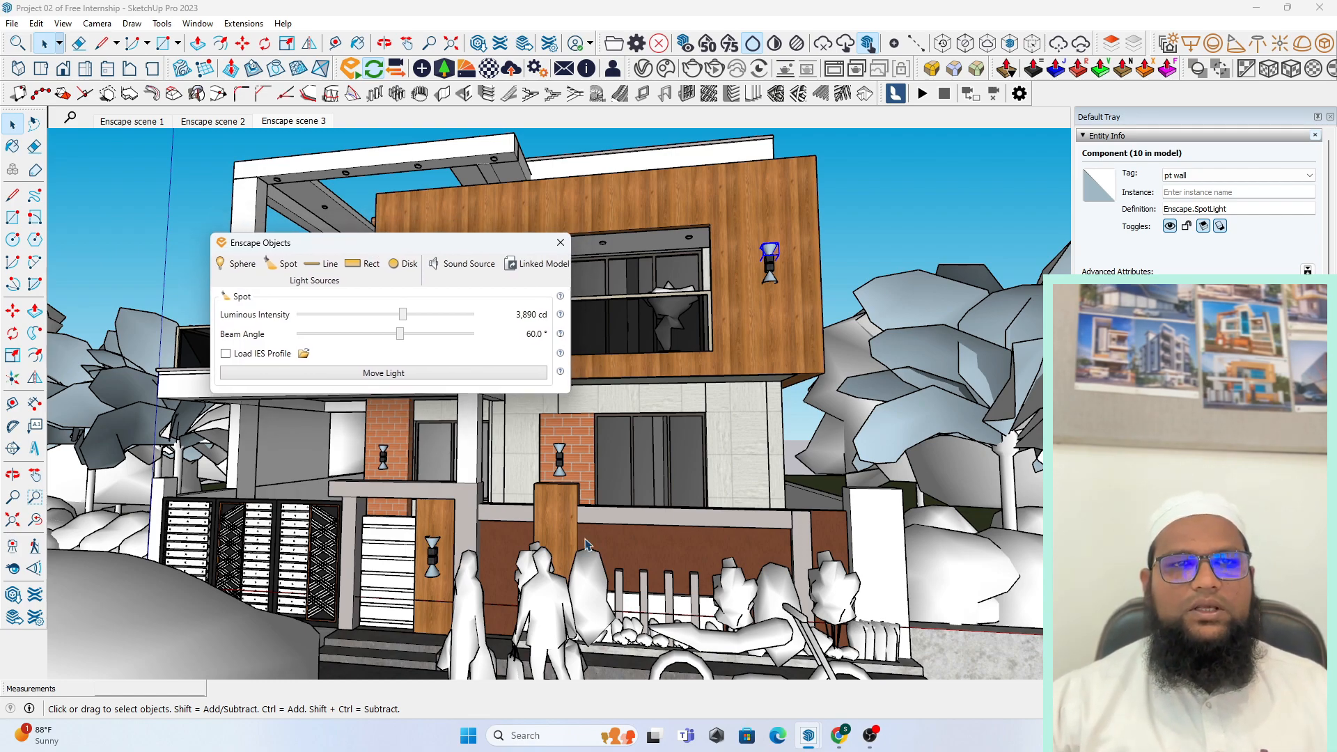
- Switch back to the Enscape render, minimize Visual Settings and inspect the lit facade up close
mouse_move(810, 734)
left_click(829, 658)
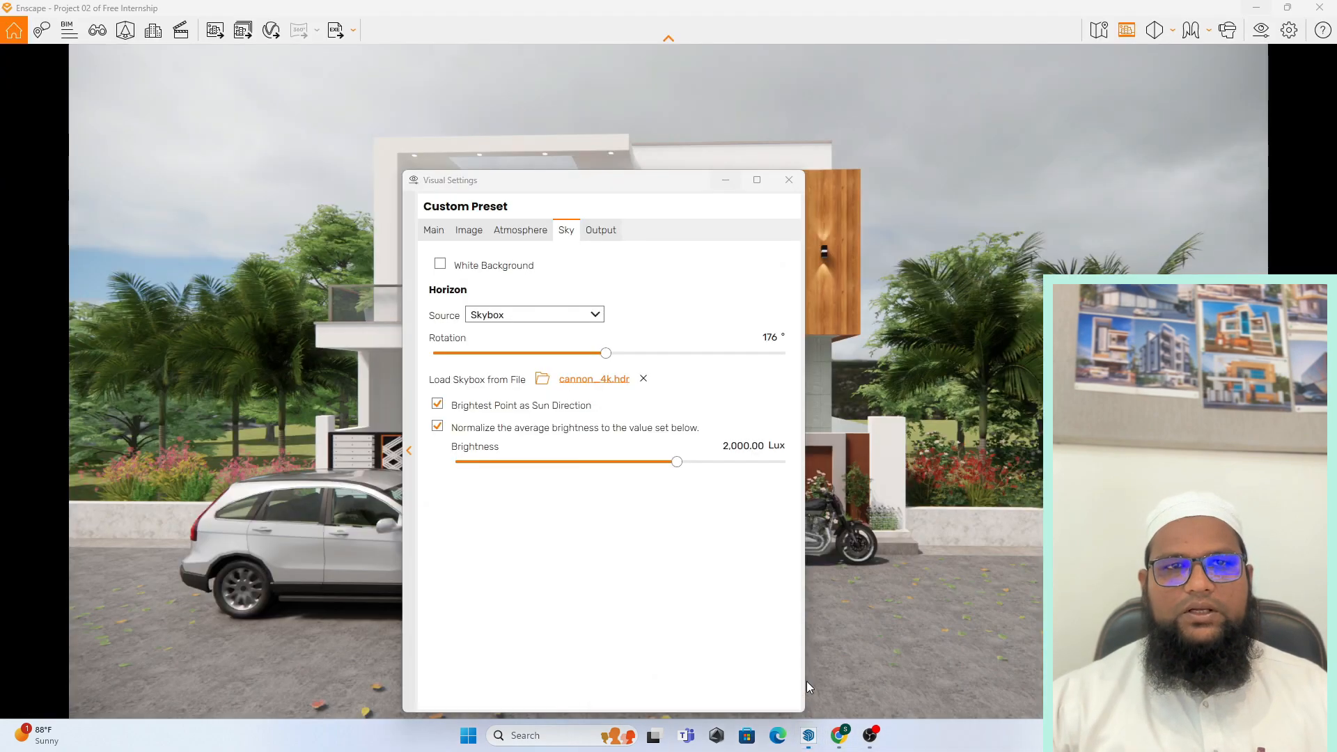
left_click(726, 180)
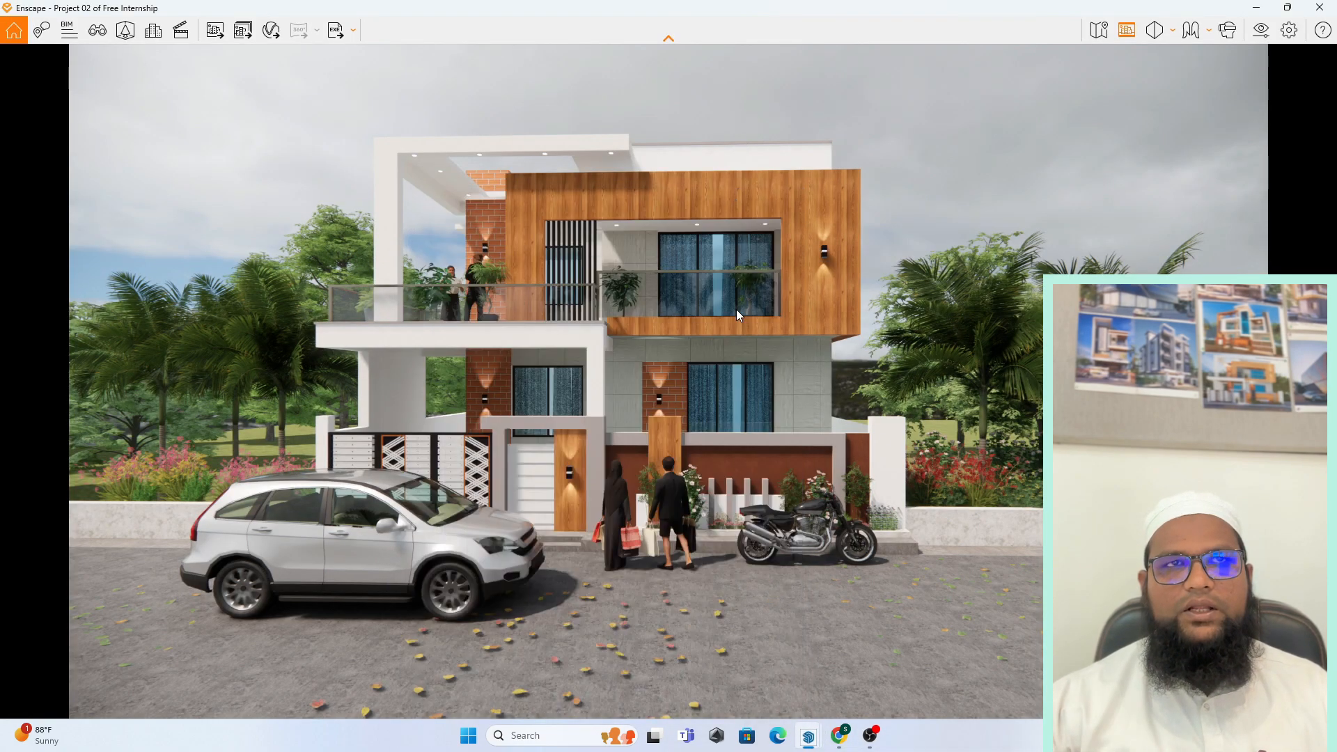
scroll(725, 431, "up", 3)
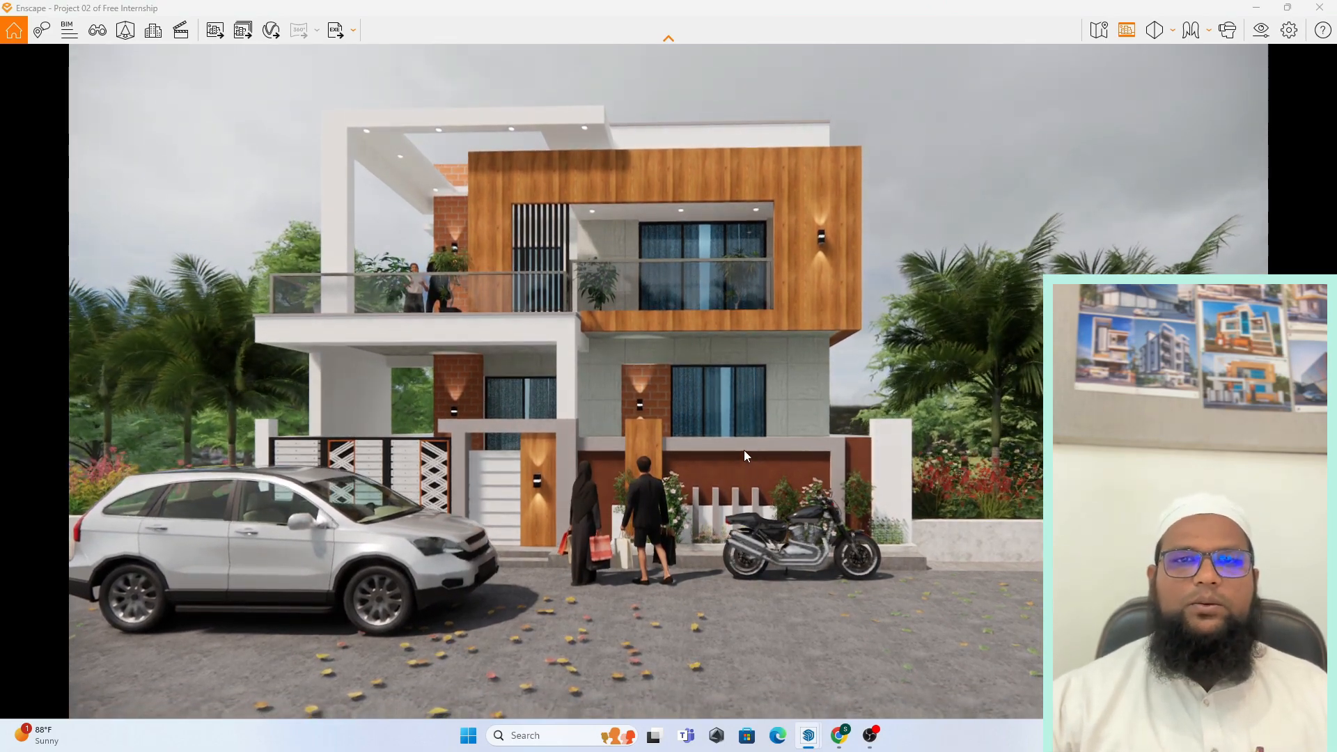
scroll(744, 451, "up", 2)
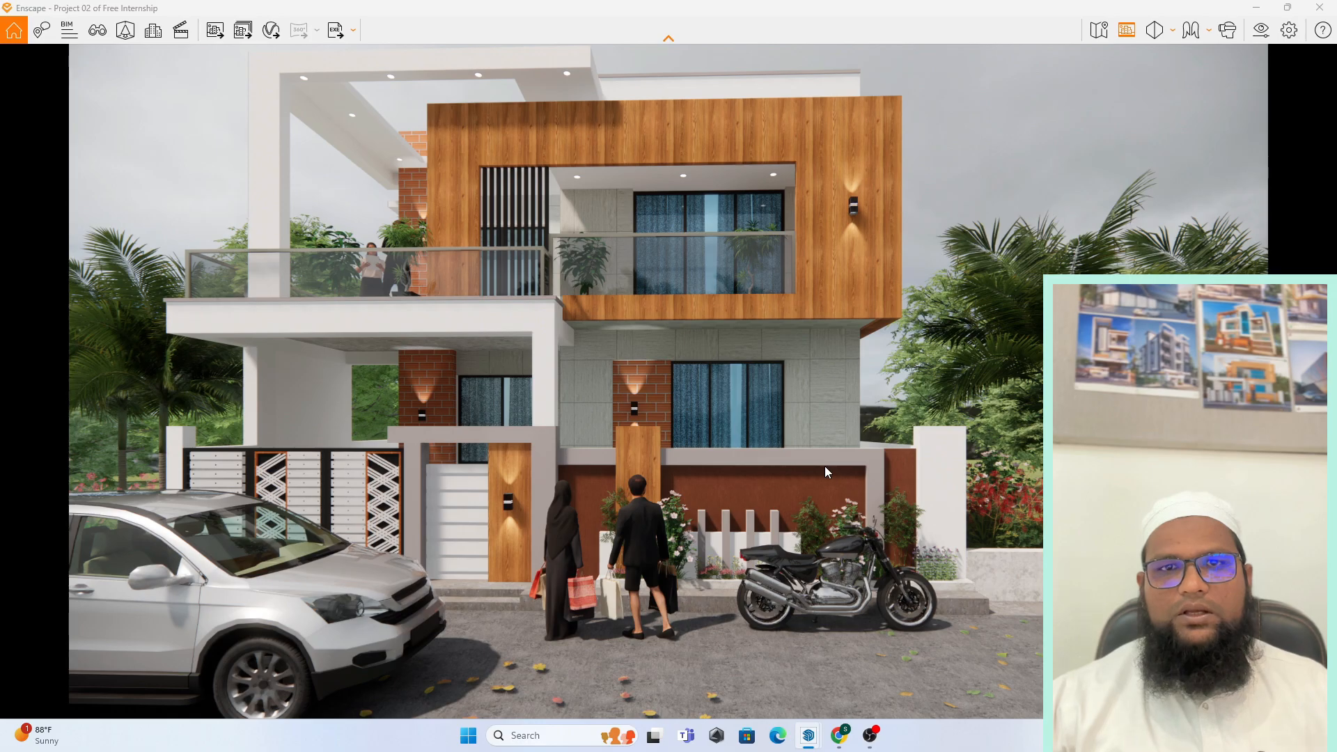
scroll(825, 466, "down", 5)
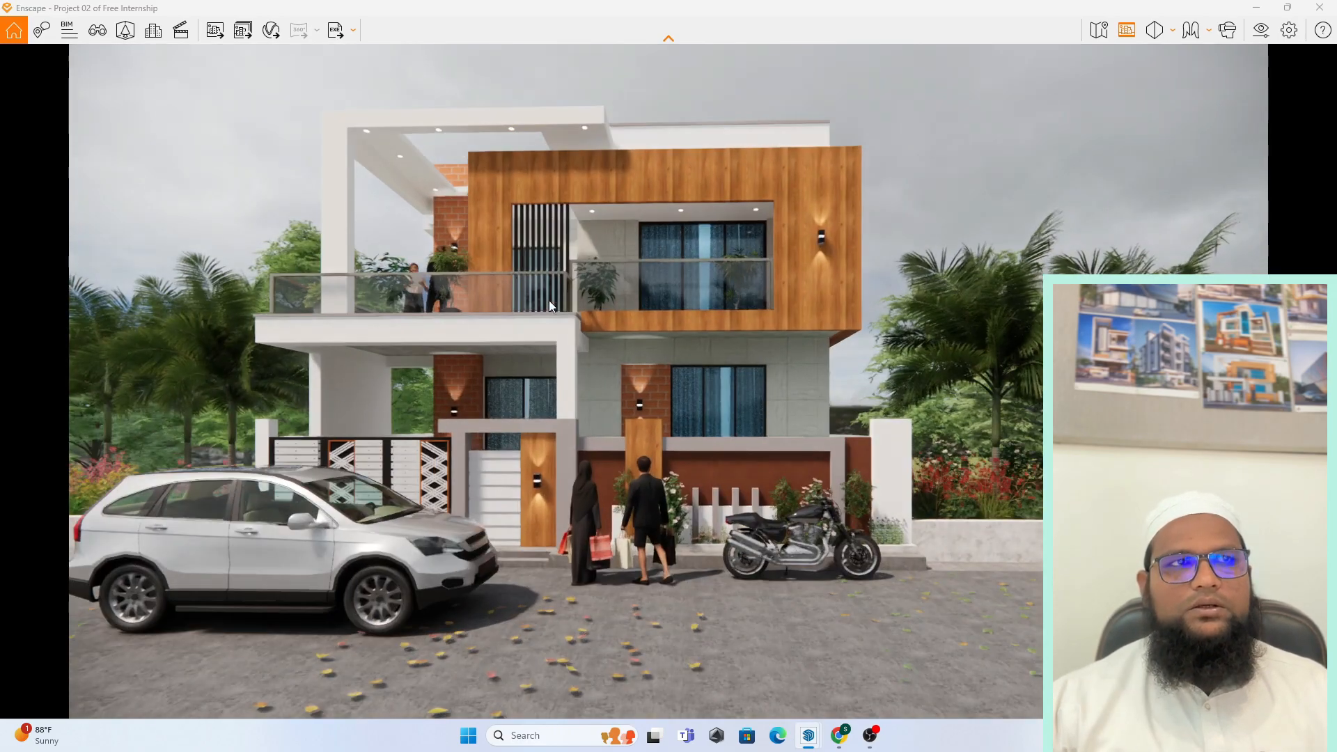
- Orbit the rendered house between an angled view and the front elevation to examine its materials and surroundings
right_click_drag(550, 301, 630, 361)
scroll(630, 361, "up", 5)
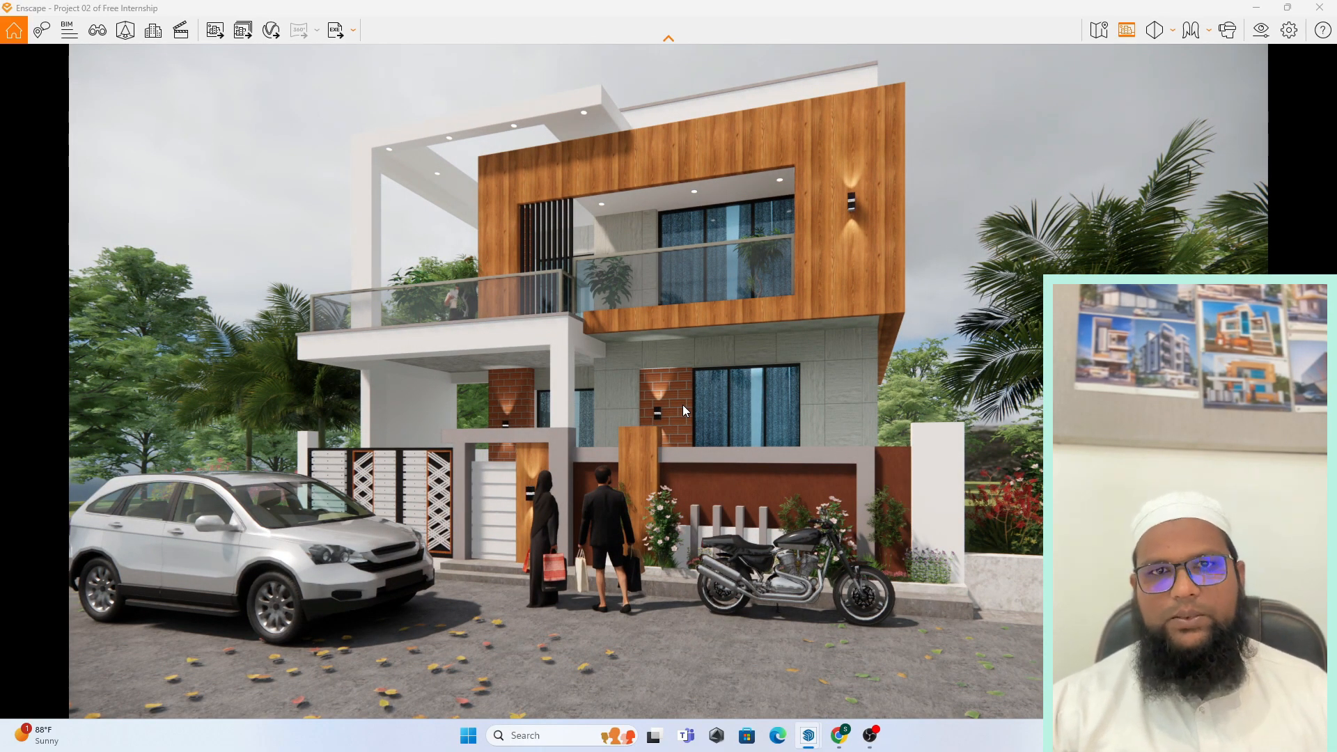
right_click_drag(751, 454, 918, 574)
scroll(879, 566, "down", 2)
scroll(876, 564, "up", 2)
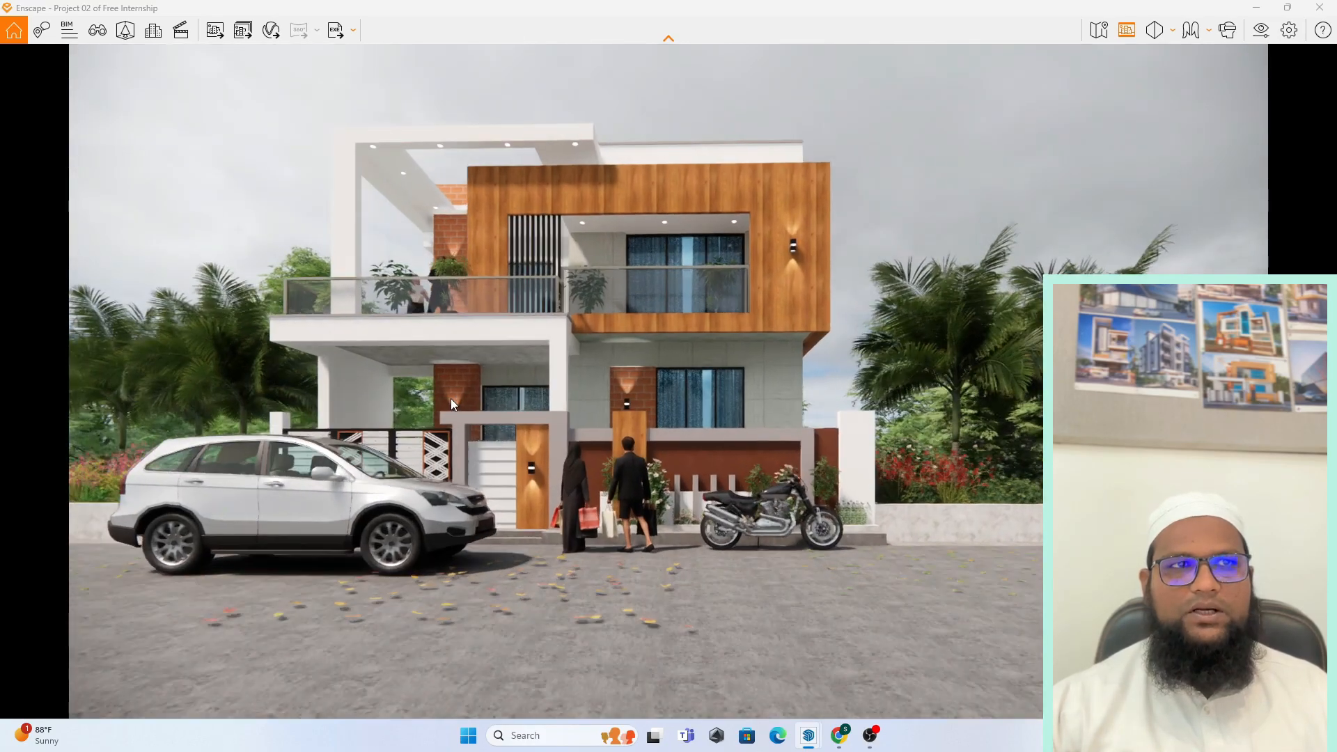
scroll(762, 513, "down", 2)
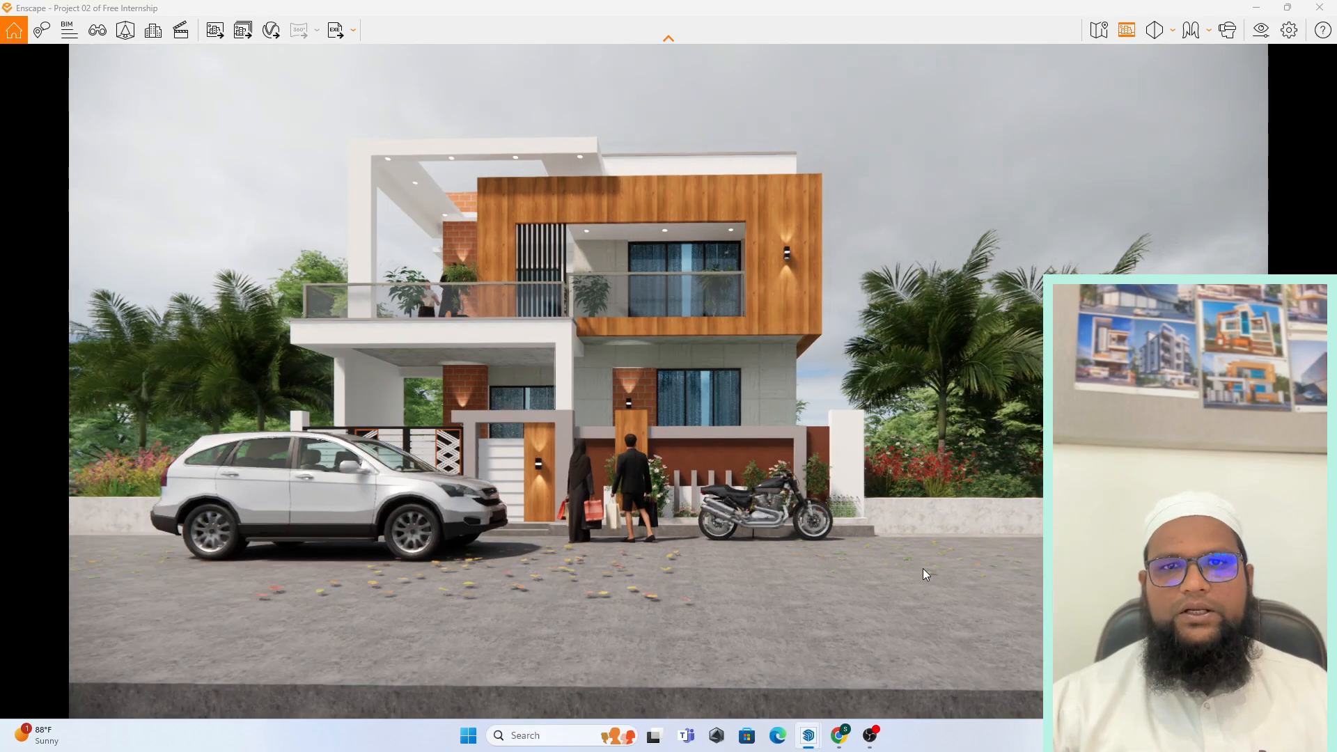
scroll(572, 388, "up", 3)
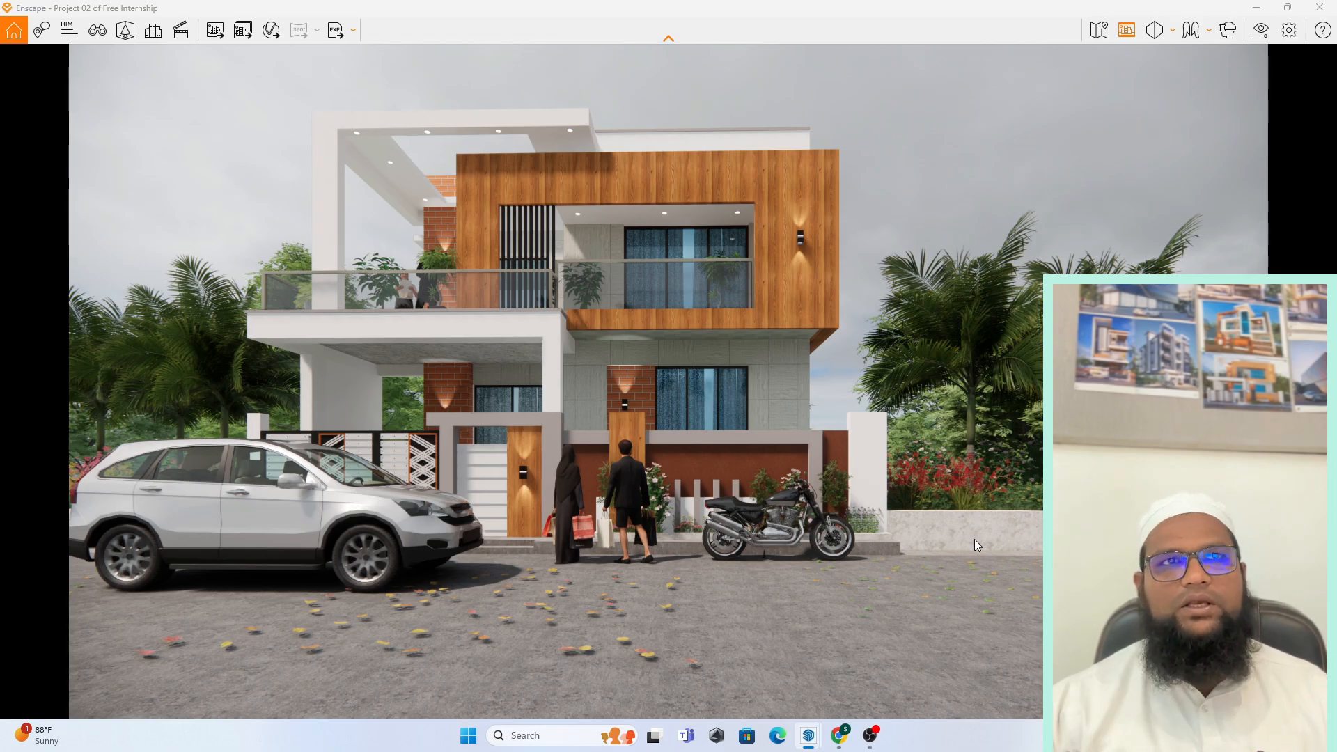
scroll(972, 538, "down", 2)
scroll(482, 412, "up", 2)
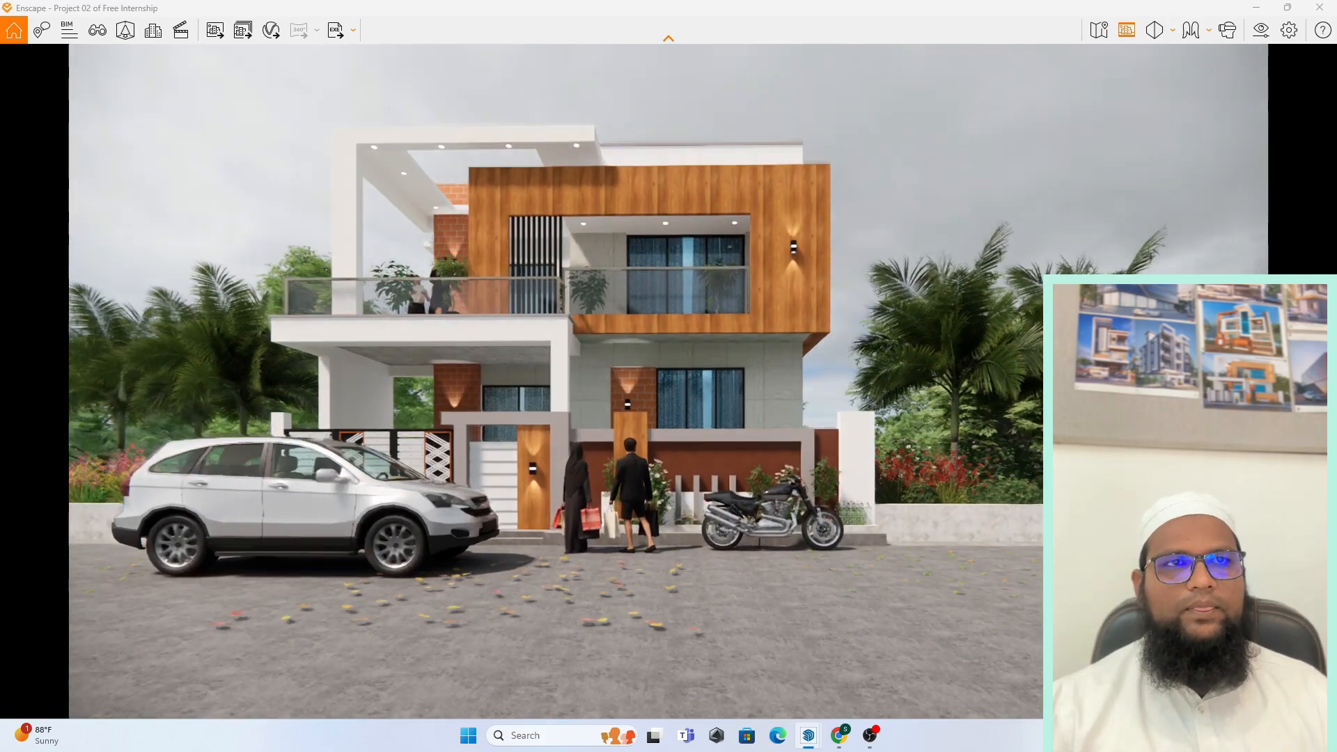
- Examine the rendered house in a corner perspective showing the side of the wood-clad volume
right_click_drag(365, 322, 816, 313)
scroll(438, 361, "up", 3)
scroll(437, 361, "up", 2)
scroll(445, 432, "up", 2)
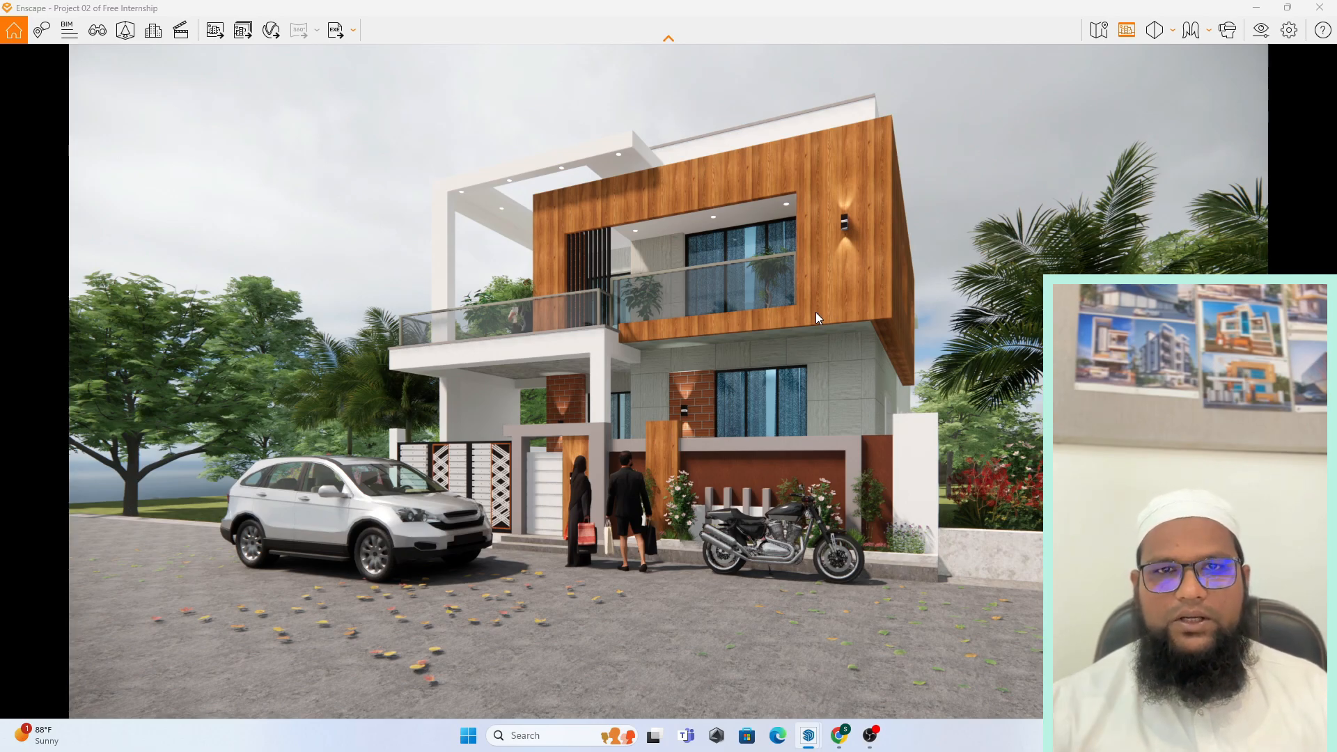
scroll(816, 312, "down", 4)
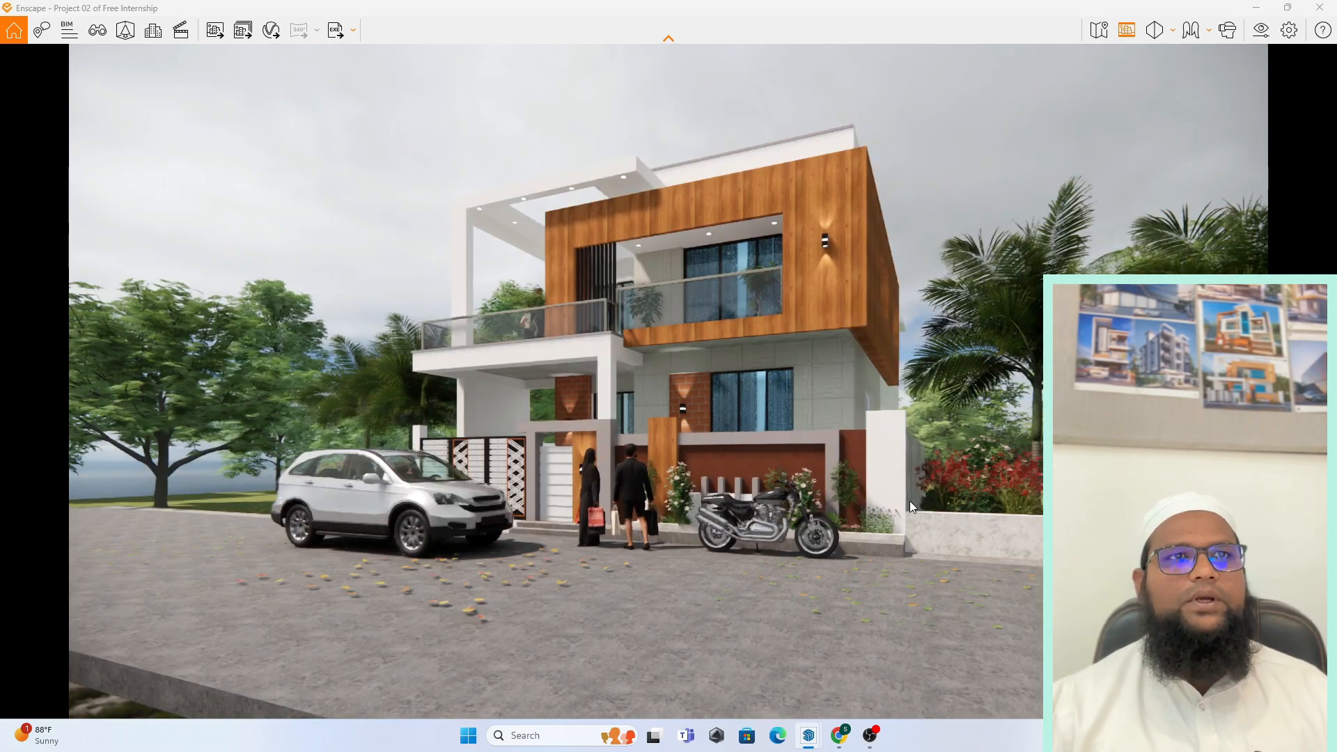
scroll(817, 312, "up", 2)
mouse_move(696, 402)
right_mouse_down()
mouse_move(641, 421)
mouse_move(501, 430)
mouse_move(517, 415)
mouse_move(502, 352)
right_mouse_up()
scroll(519, 432, "up", 2)
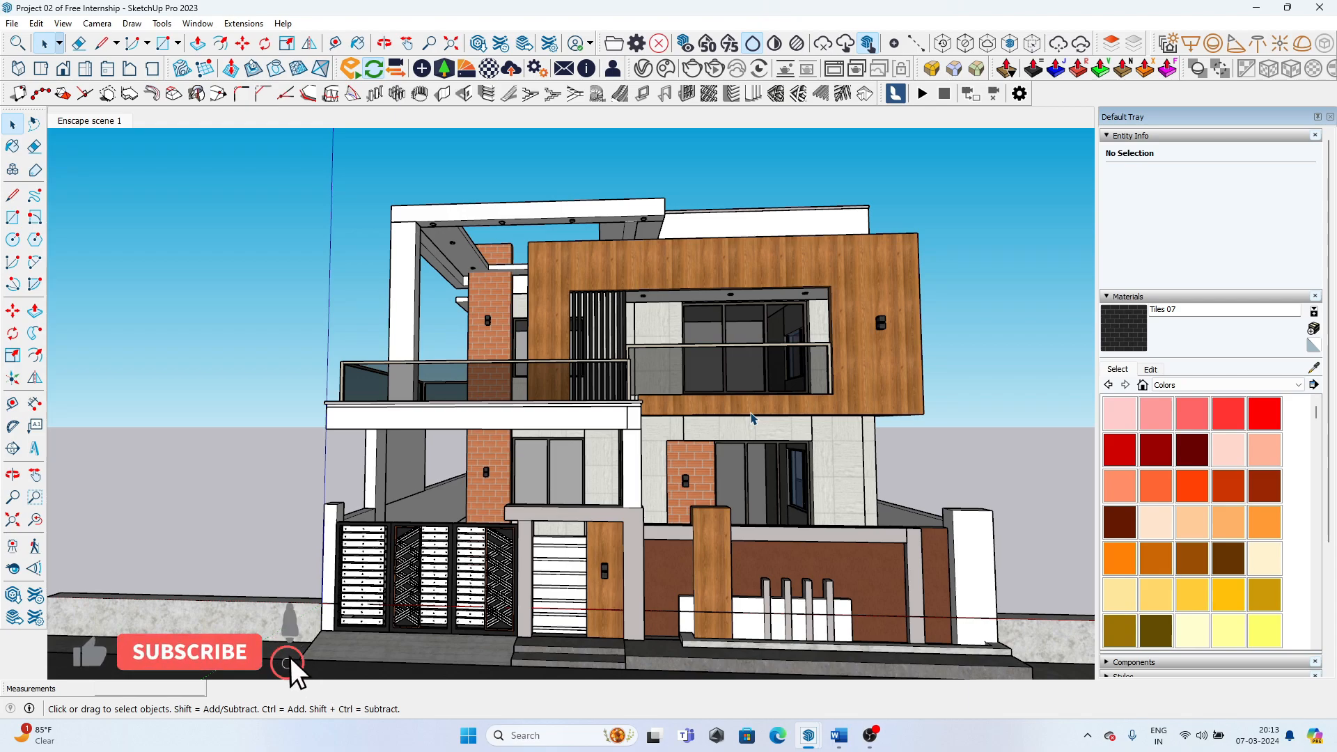
- Examine the textured SketchUp house model without landscaping, from the front and from above
scroll(721, 361, "down", 5)
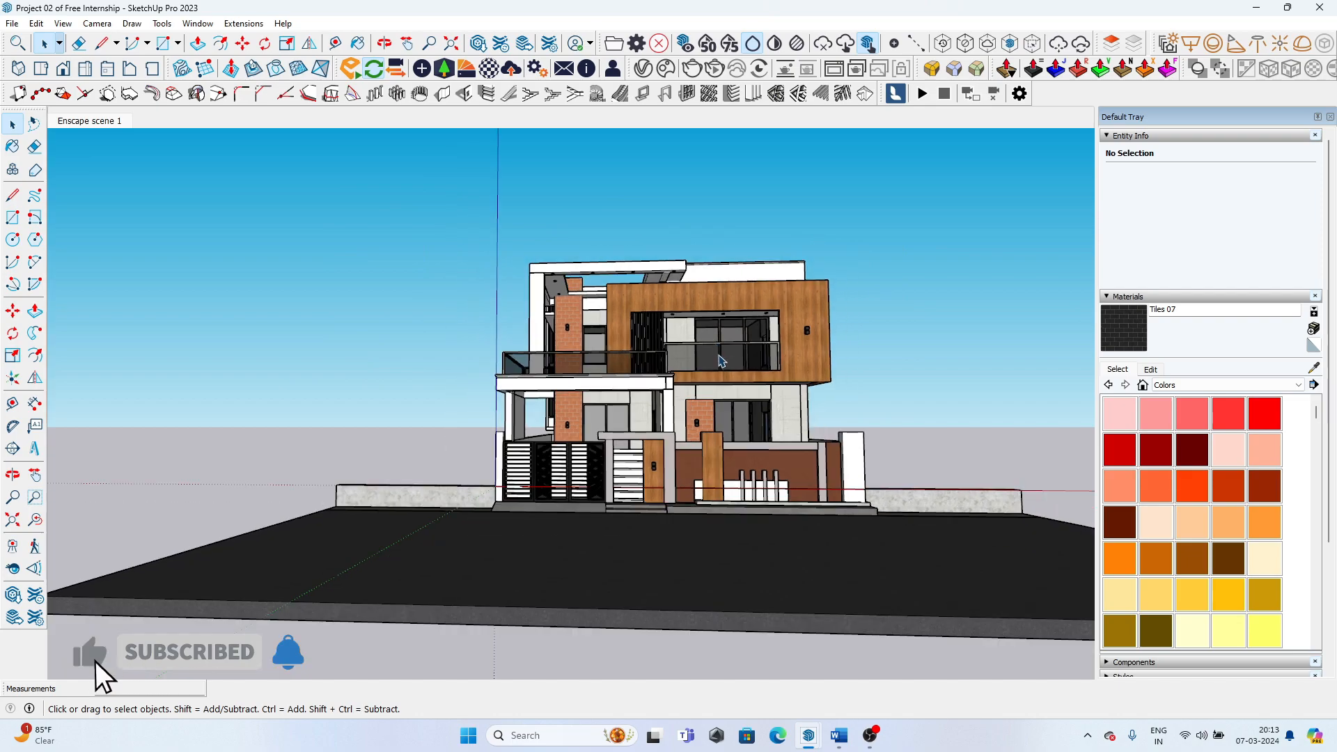
middle_click_drag(721, 361, 785, 441)
scroll(785, 443, "up", 5)
scroll(745, 506, "down", 2)
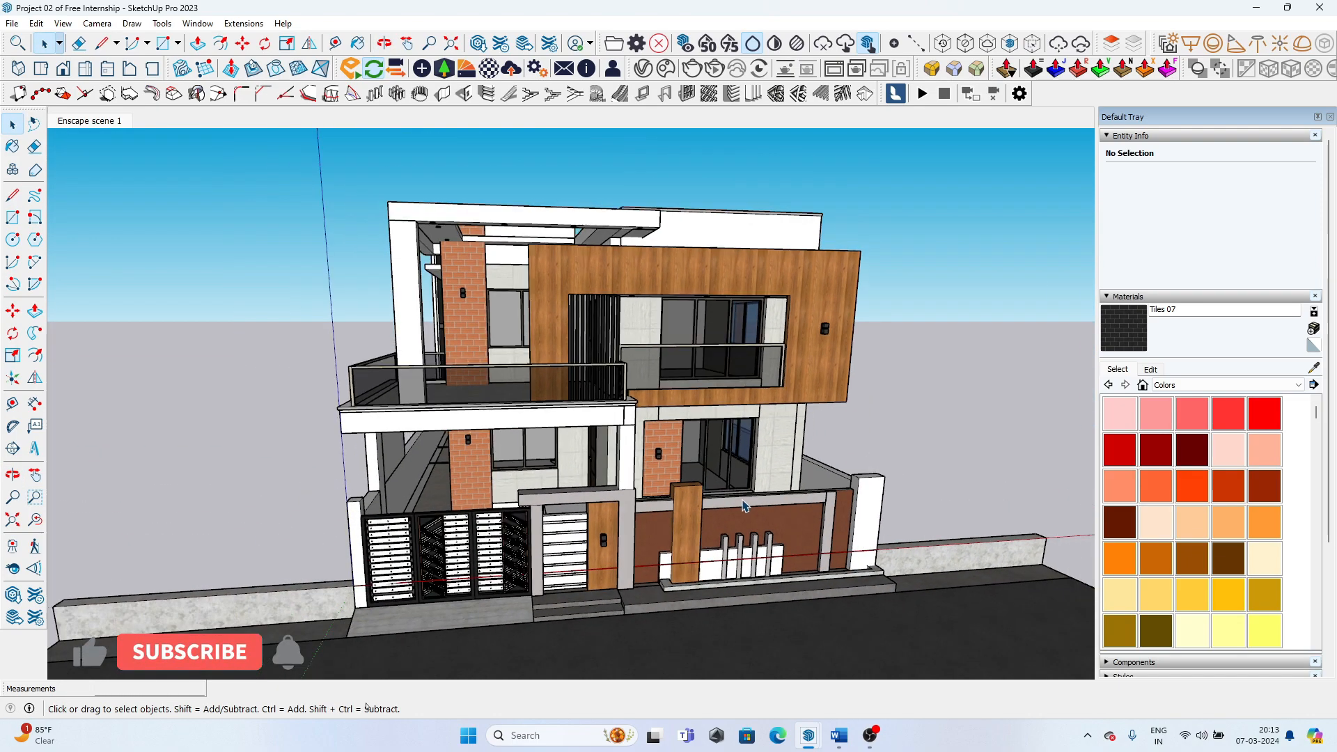
scroll(744, 503, "down", 3)
mouse_move(745, 505)
middle_mouse_down()
mouse_move(739, 486)
mouse_move(472, 458)
mouse_move(789, 407)
middle_mouse_up()
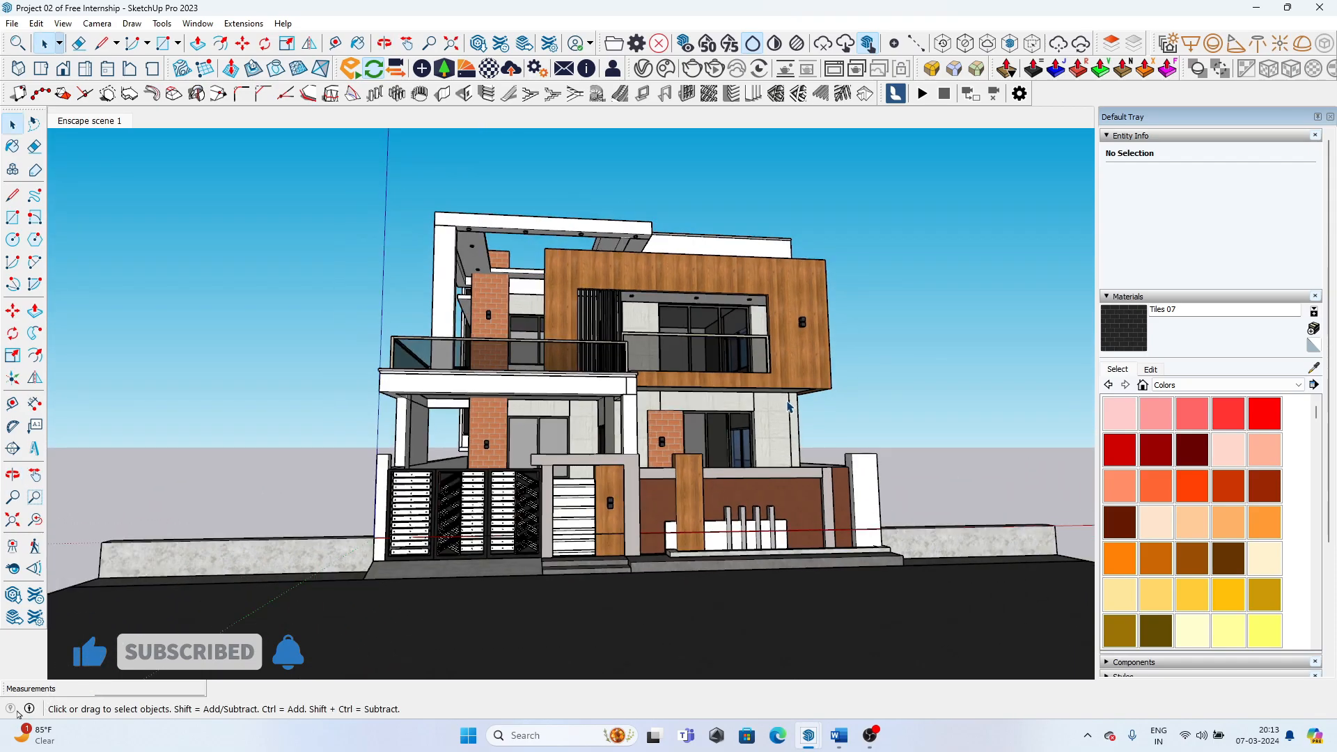
scroll(789, 408, "down", 1)
scroll(899, 469, "up", 1)
scroll(904, 468, "up", 1)
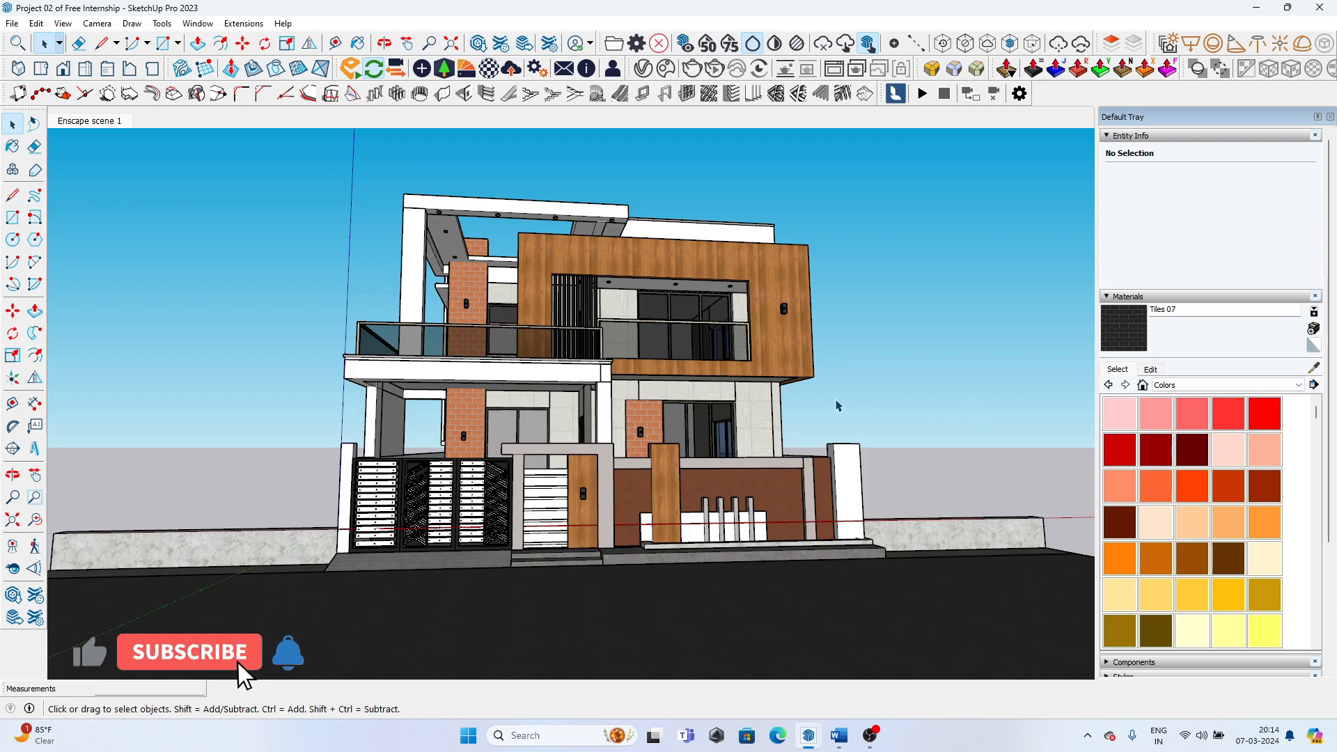
- Restore Enscape scene 1 in the model, switch to the Enscape render window and close Visual Settings
middle_click_drag(876, 402, 790, 409, "shift")
left_click(85, 123)
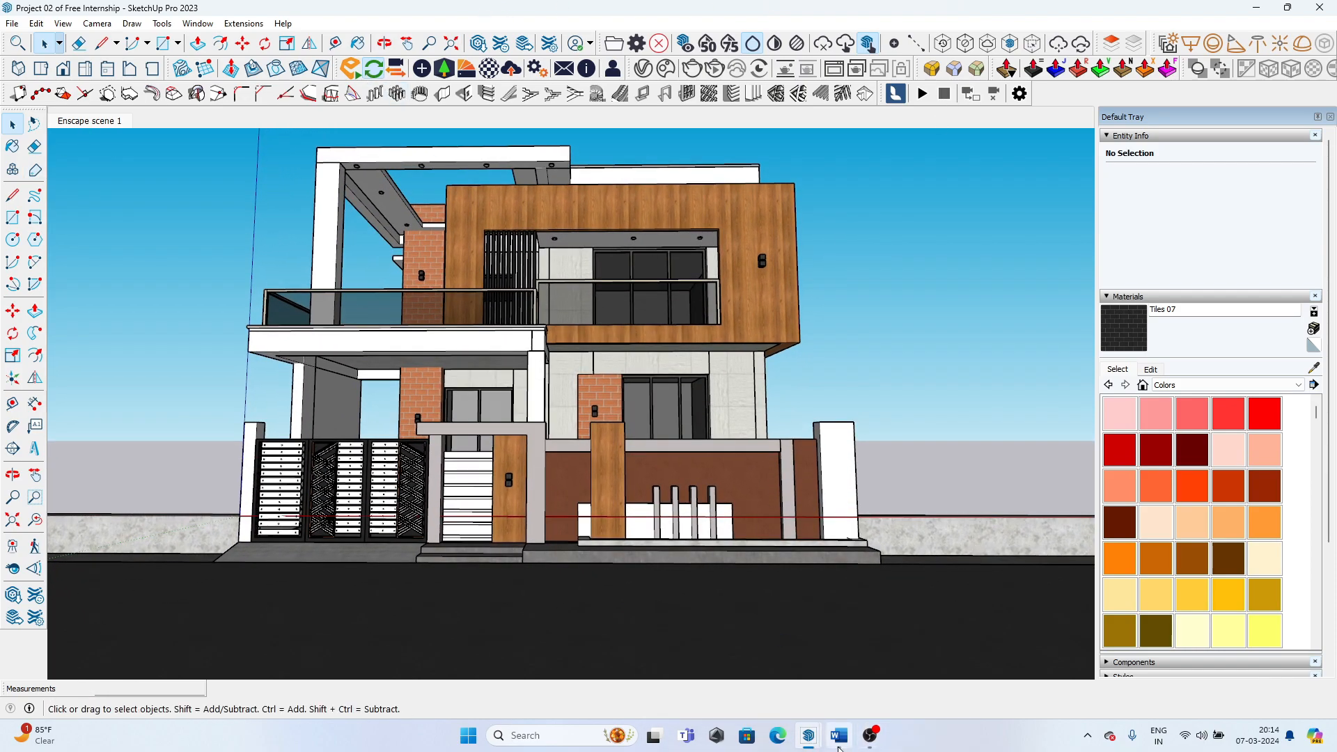
mouse_move(808, 737)
left_click(883, 668)
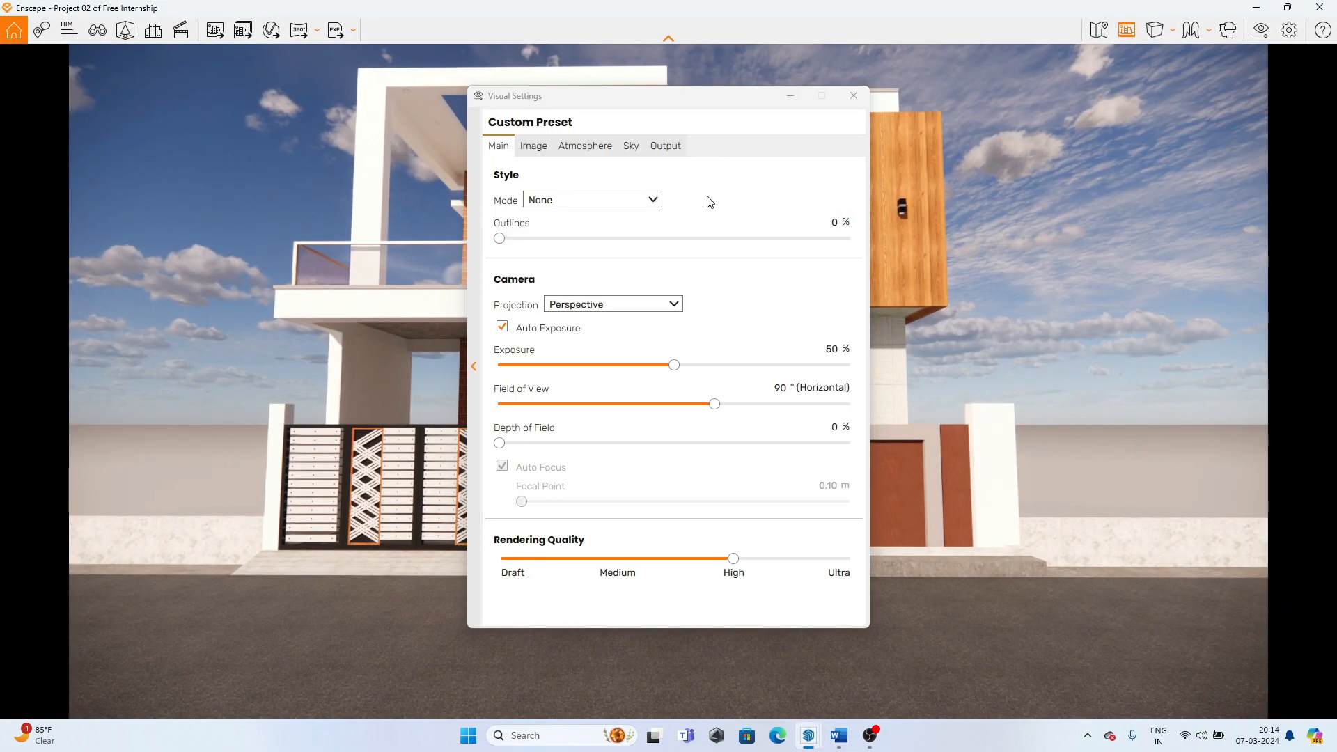
left_click(852, 96)
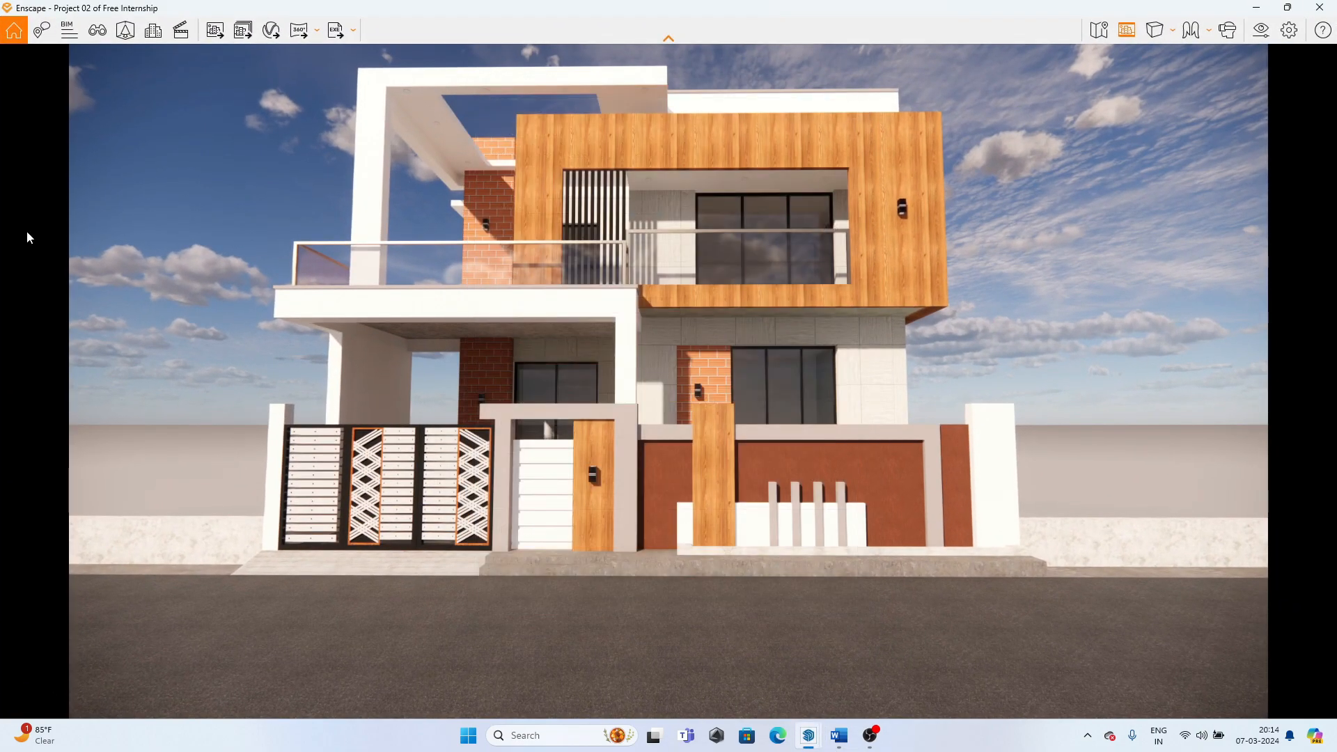
- Create the view Enscape scene 2 with the sun at azimuth 124.6° and altitude 37.0°, and close View Management
left_click(97, 30)
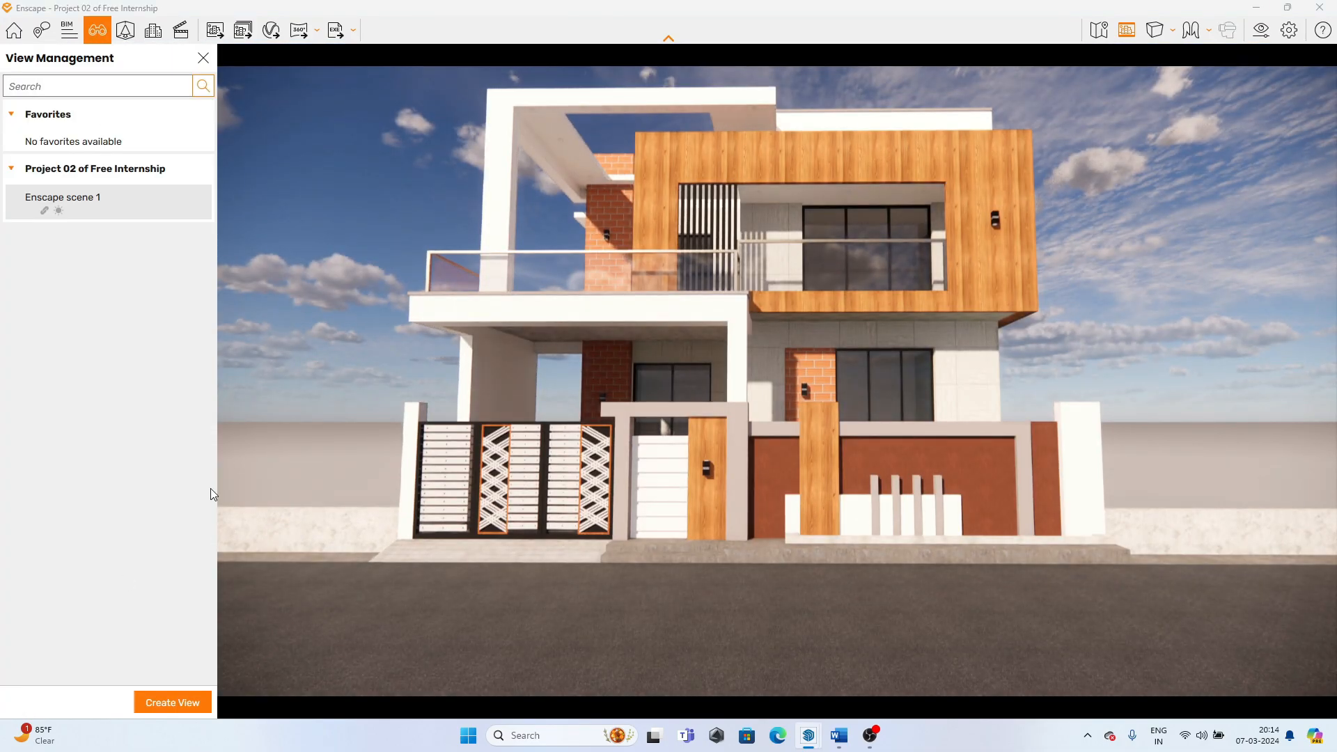
left_click(185, 707)
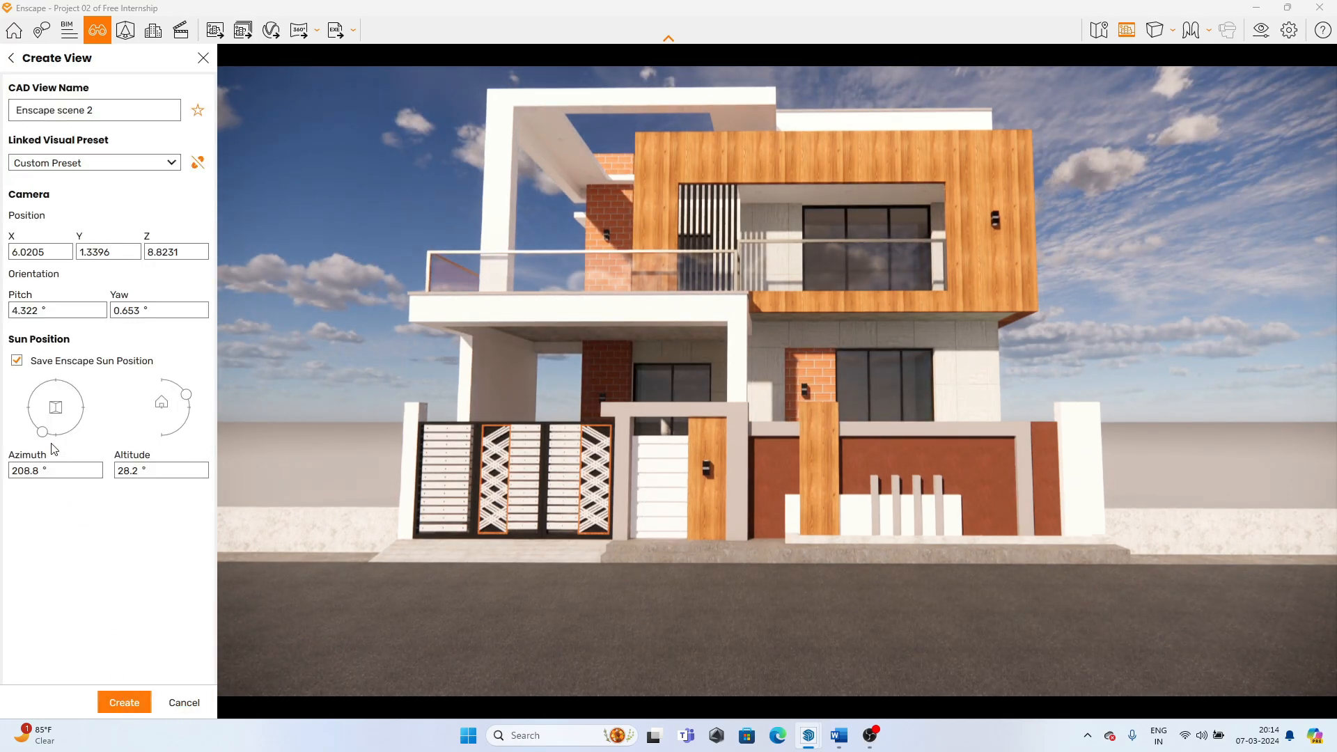
left_click_drag(40, 434, 98, 428)
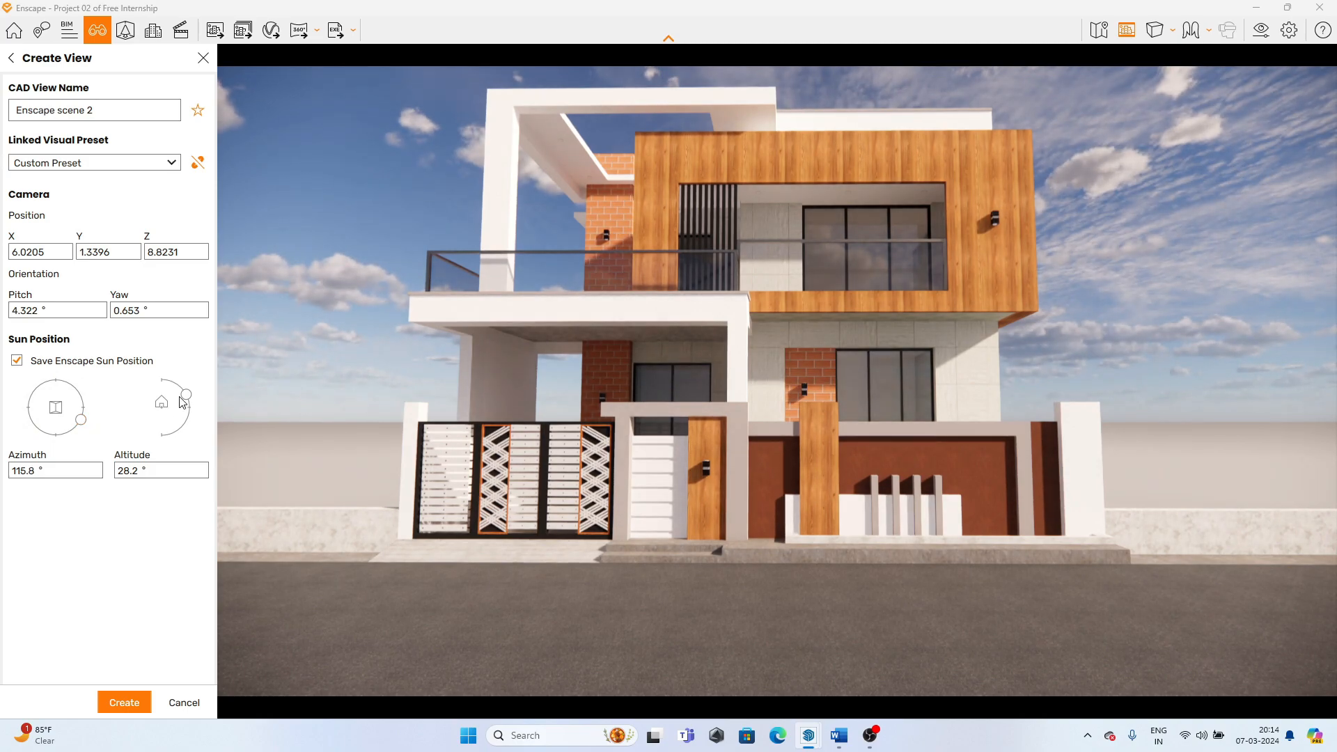
left_click_drag(188, 400, 186, 398)
left_click_drag(87, 423, 90, 435)
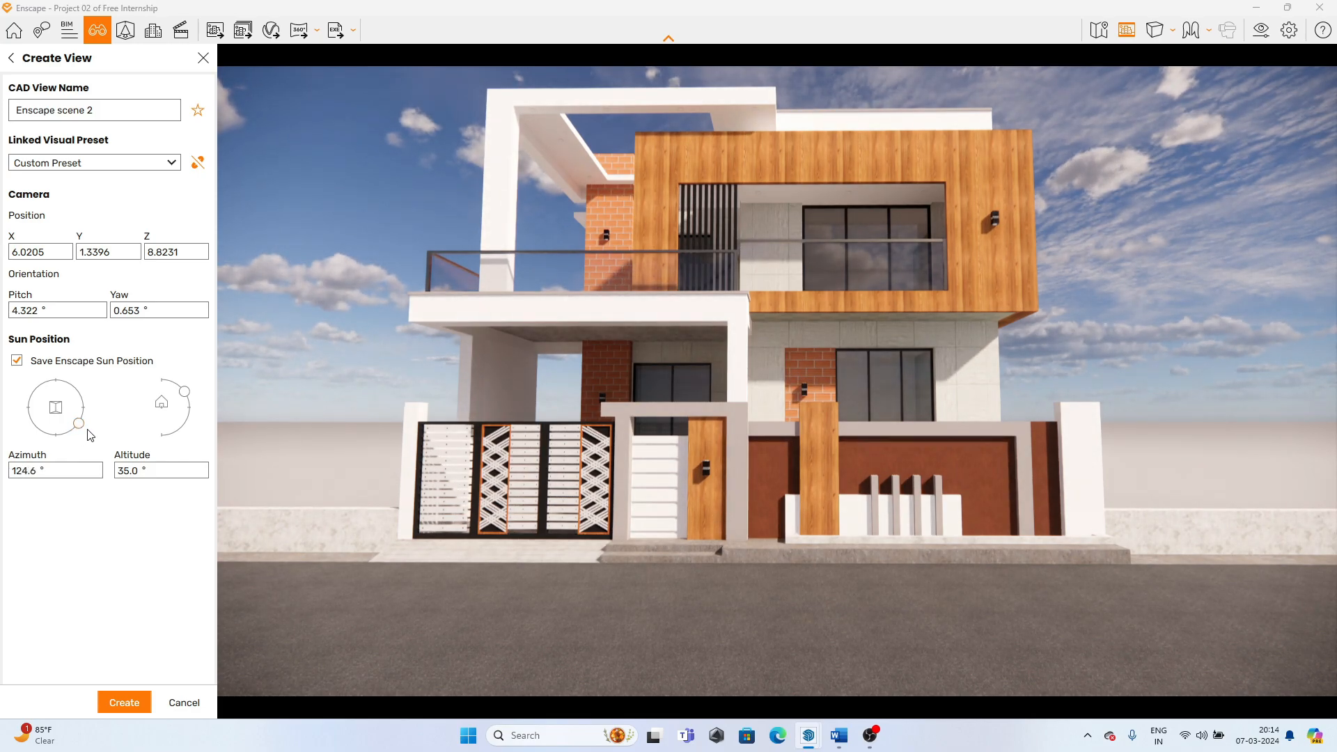
left_click_drag(185, 395, 187, 398)
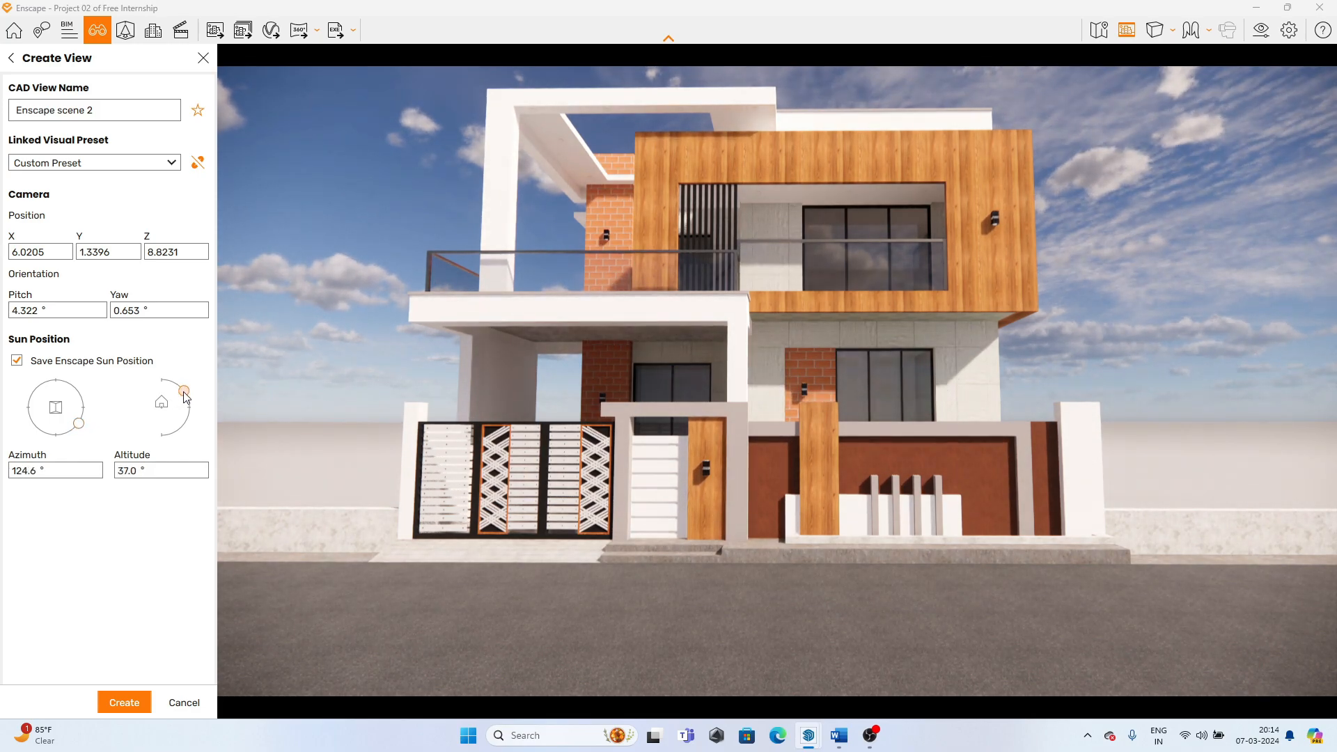
left_click(124, 704)
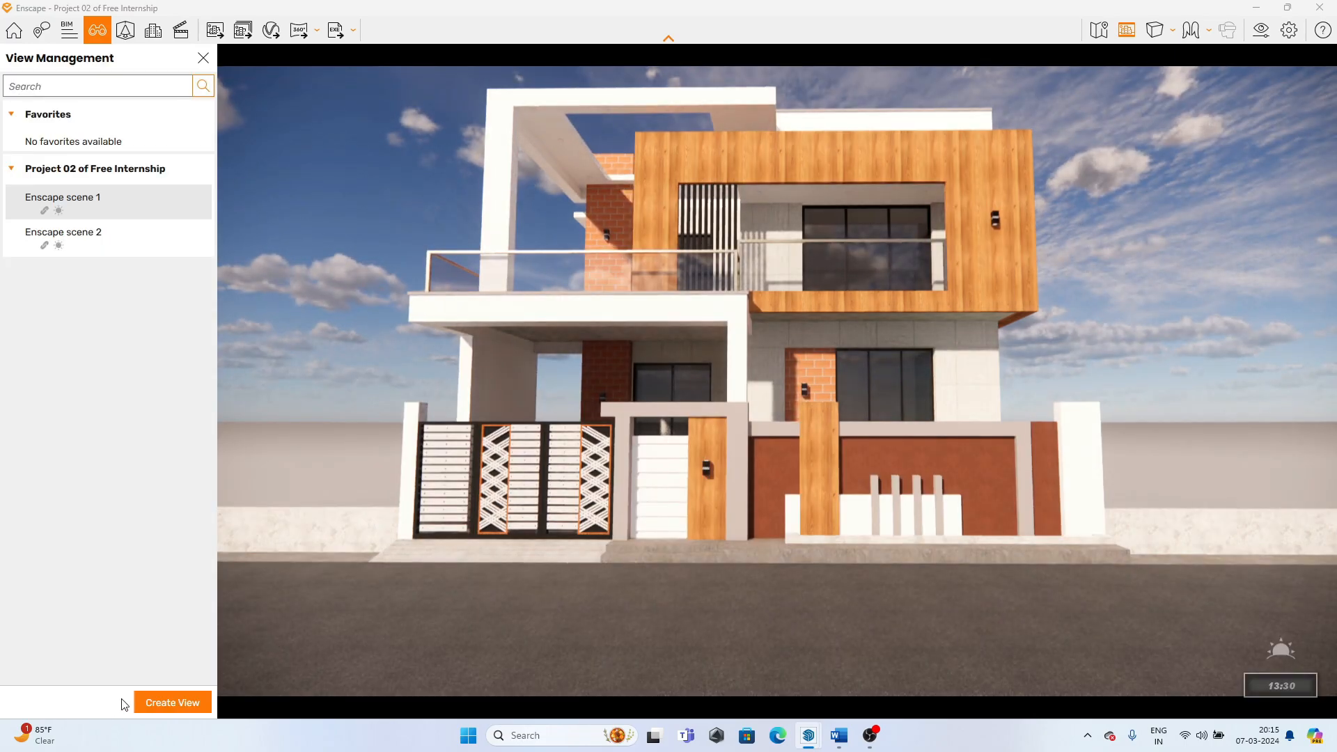
left_click(204, 59)
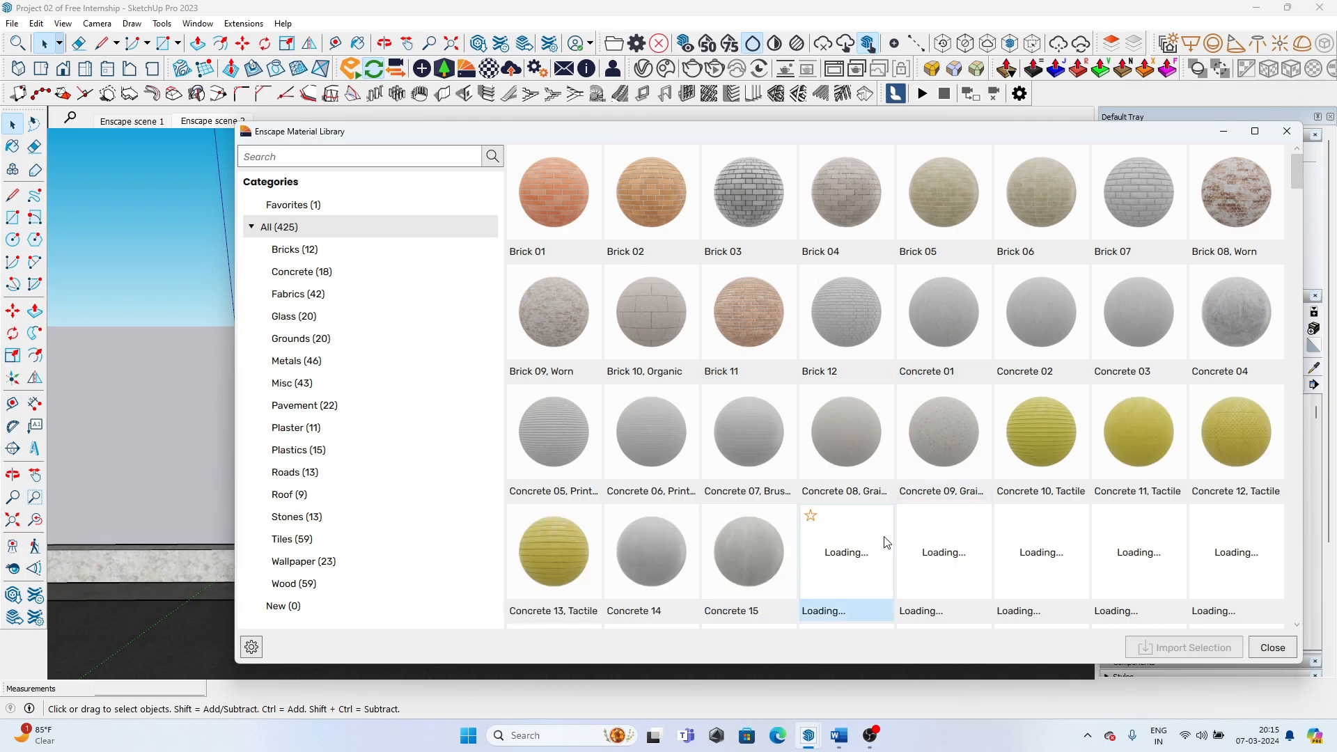
- Sample the upper-floor wood cladding and inspect its albedo texture in the Enscape Material Editor
scroll(1166, 436, "down", 1)
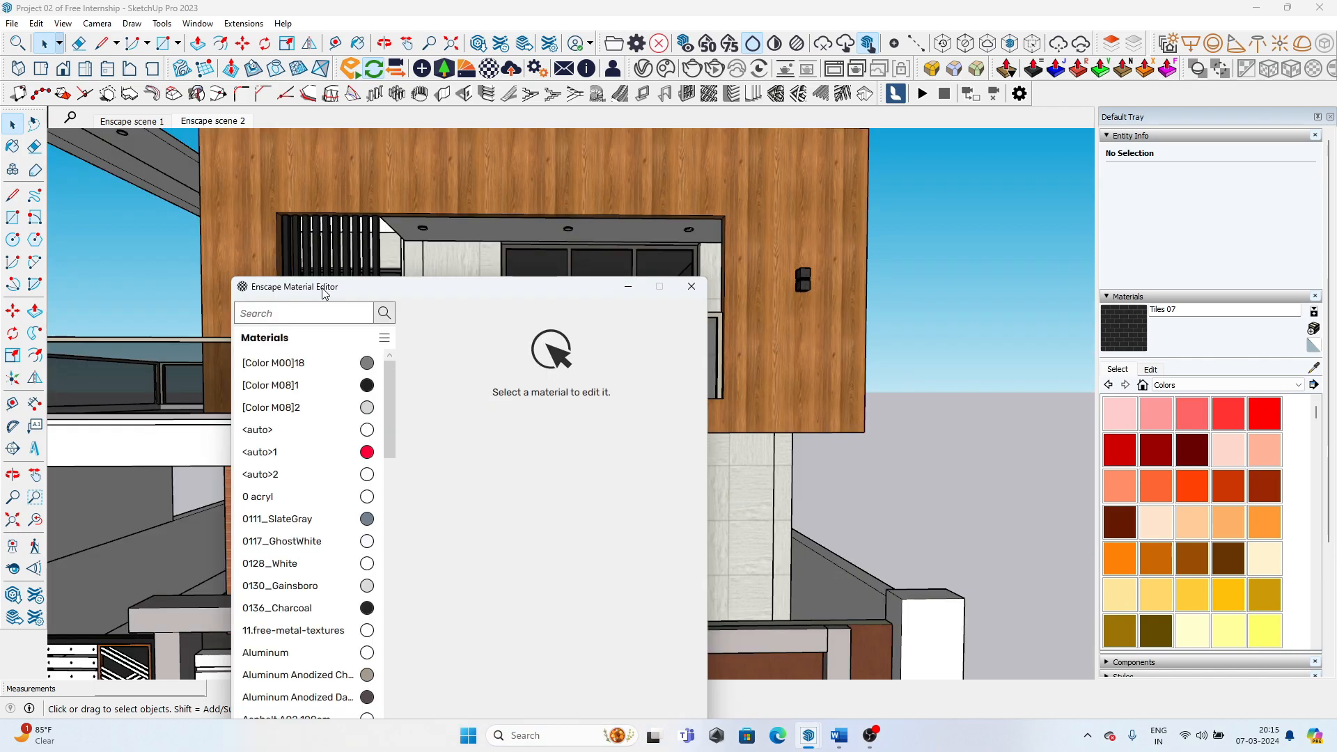
scroll(903, 415, "down", 5)
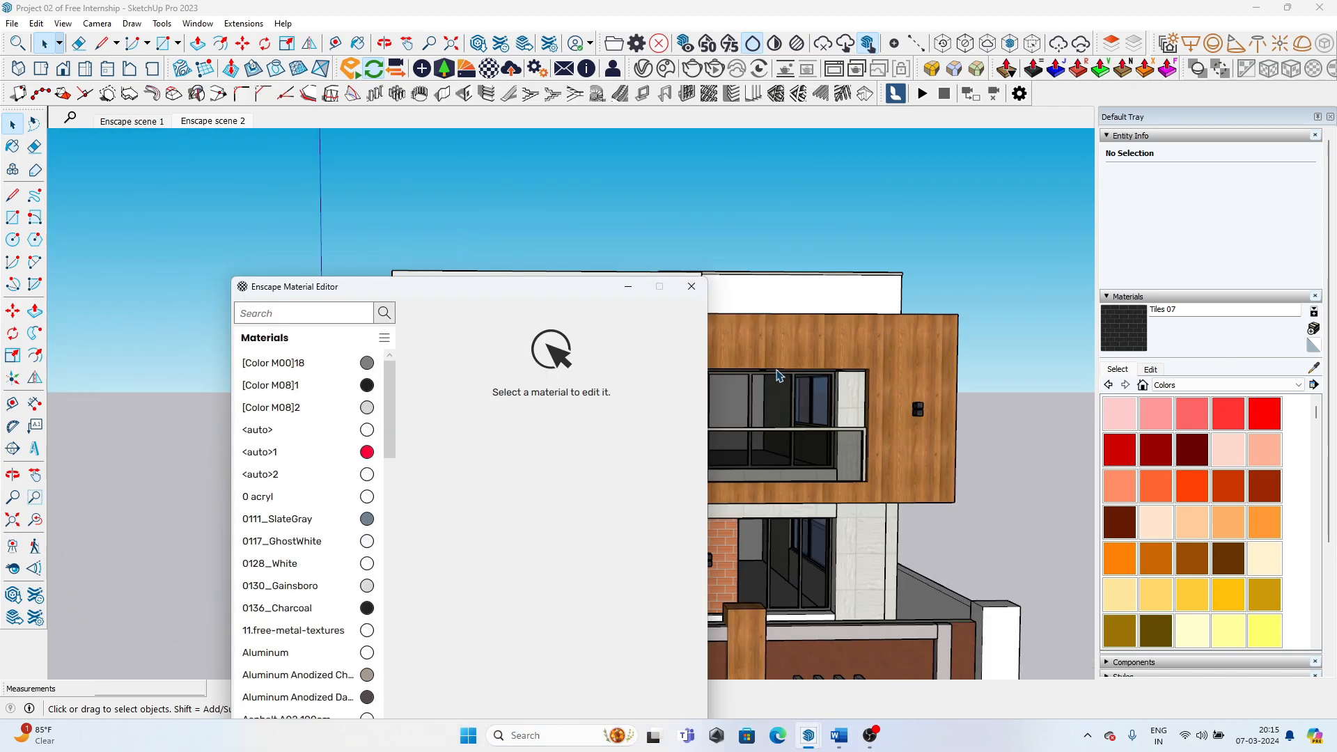
scroll(929, 415, "up", 2)
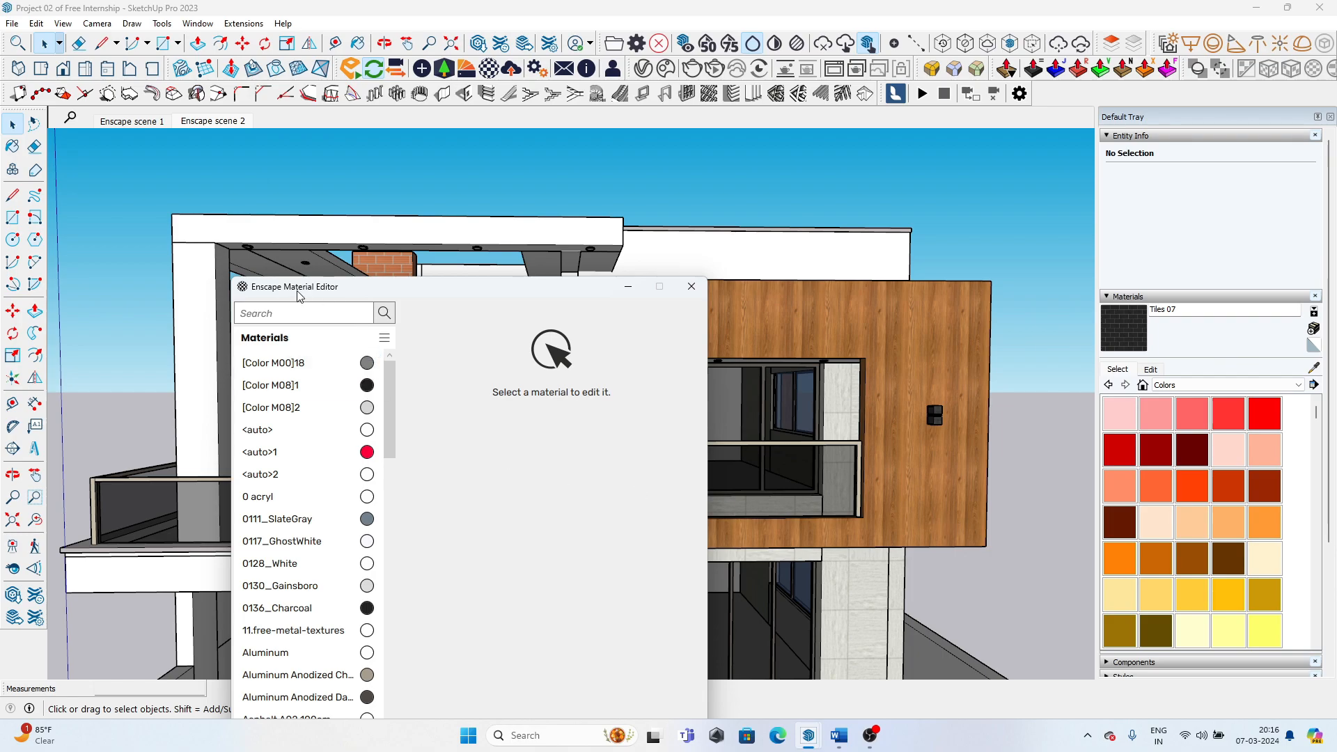
left_click_drag(329, 295, 127, 186)
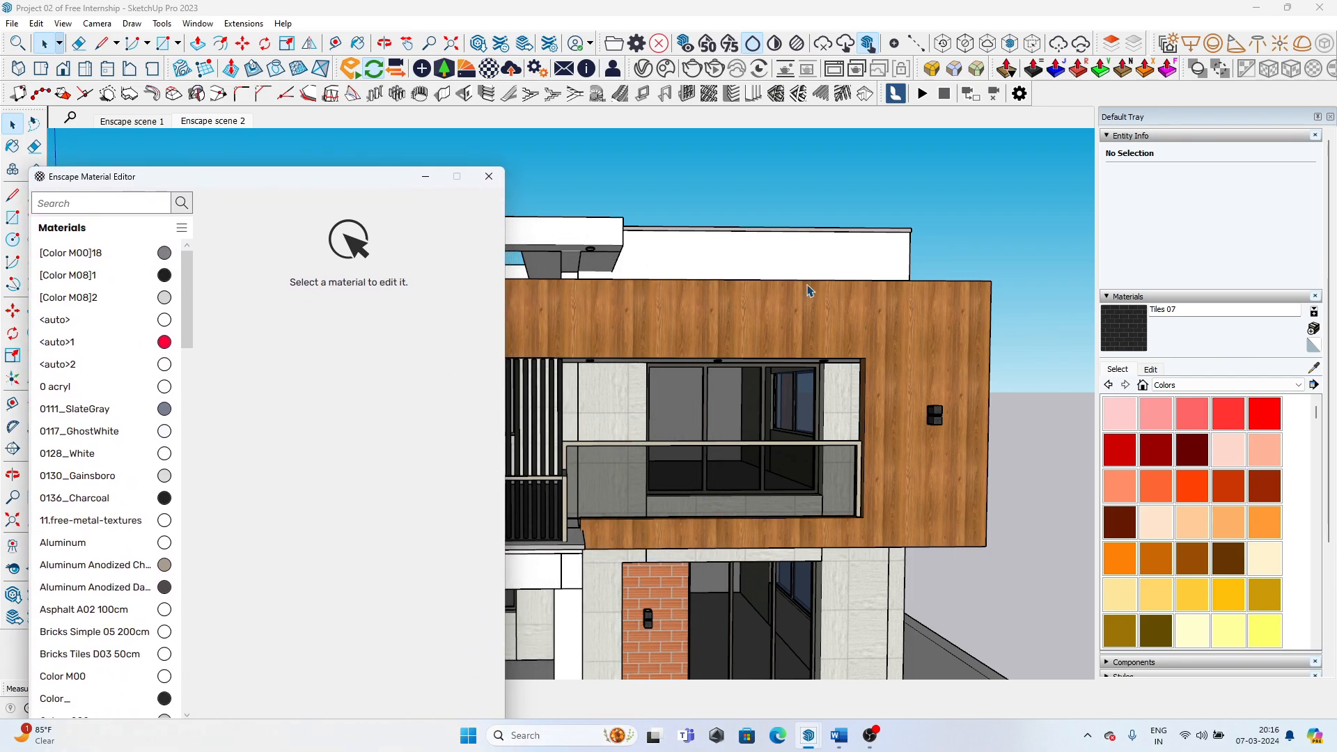
left_click(1314, 373)
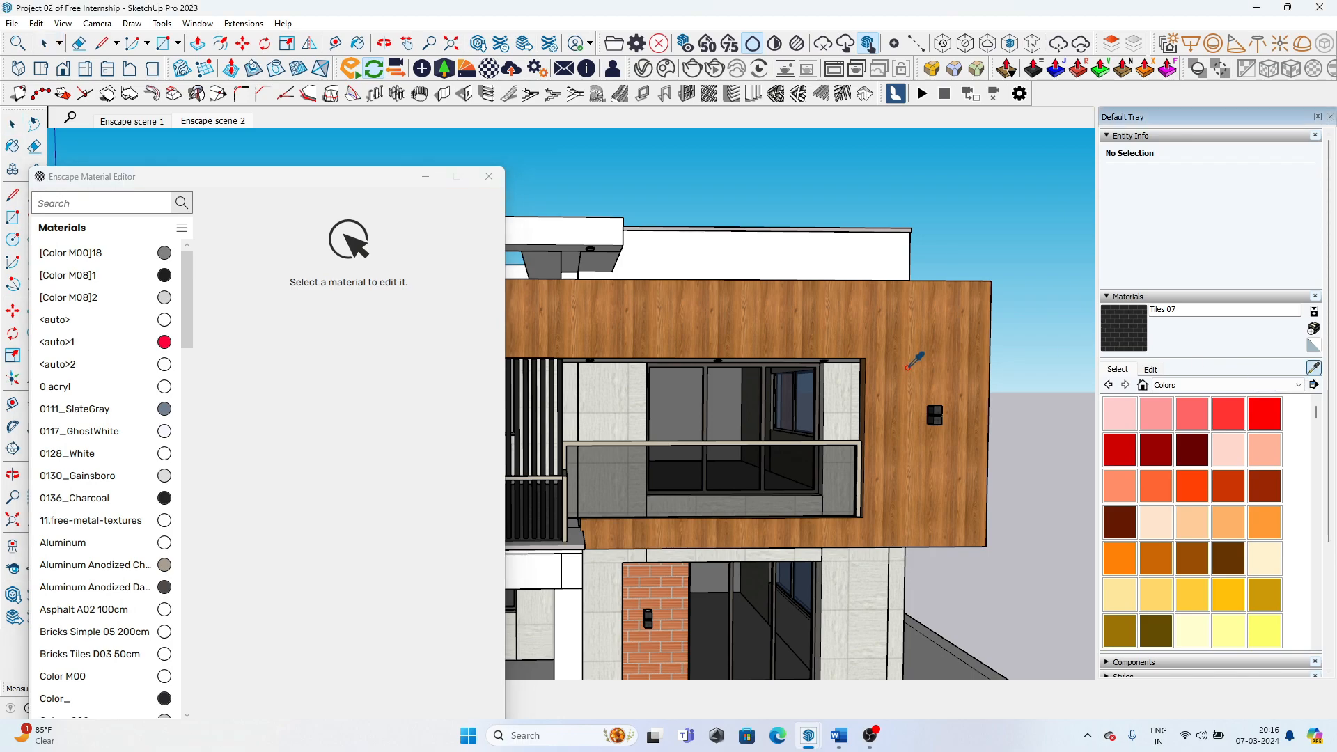
left_click(911, 336)
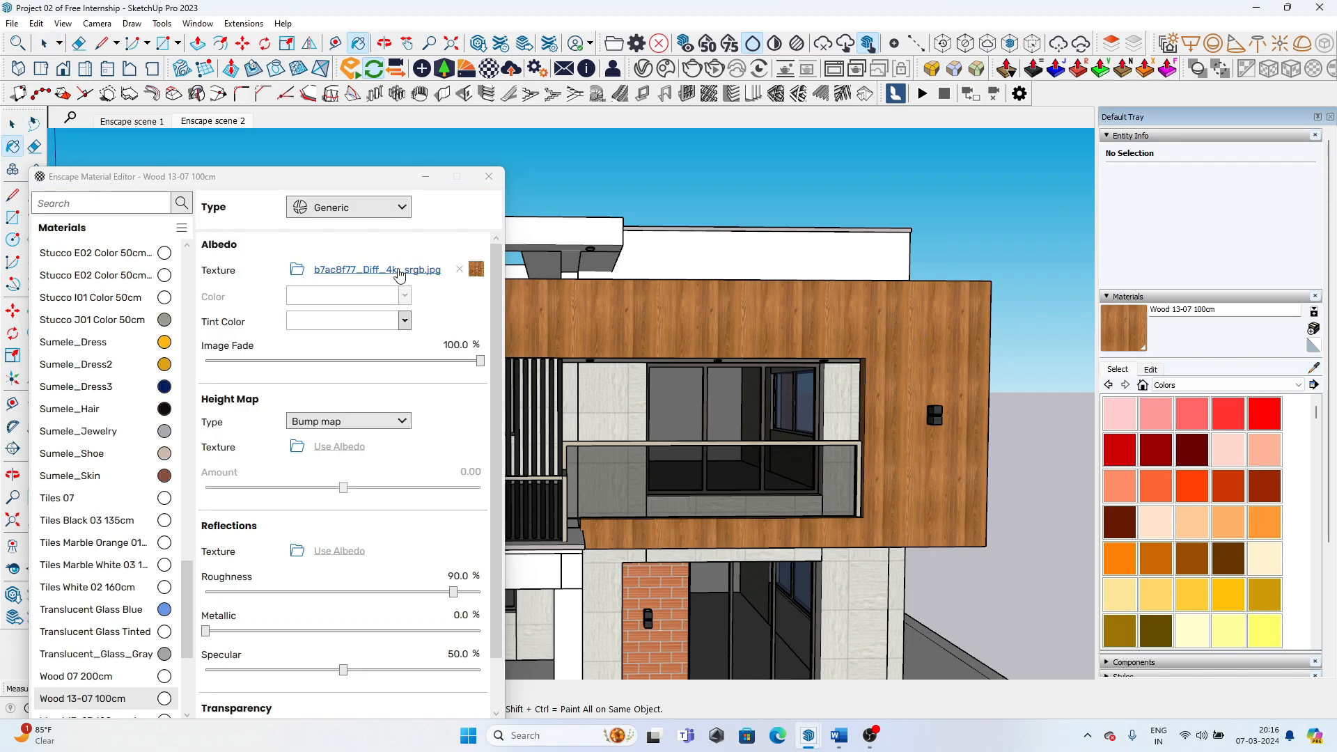
left_click(340, 277)
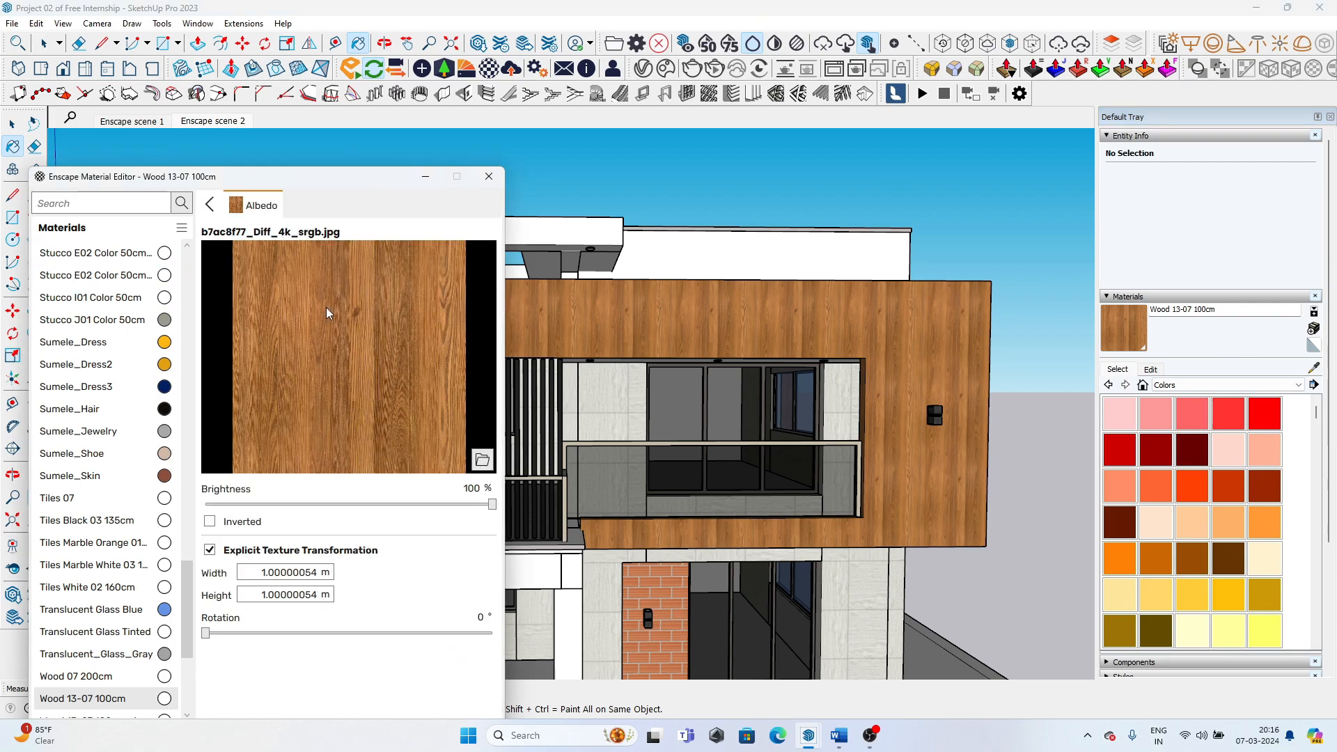
left_click_drag(311, 183, 477, 137)
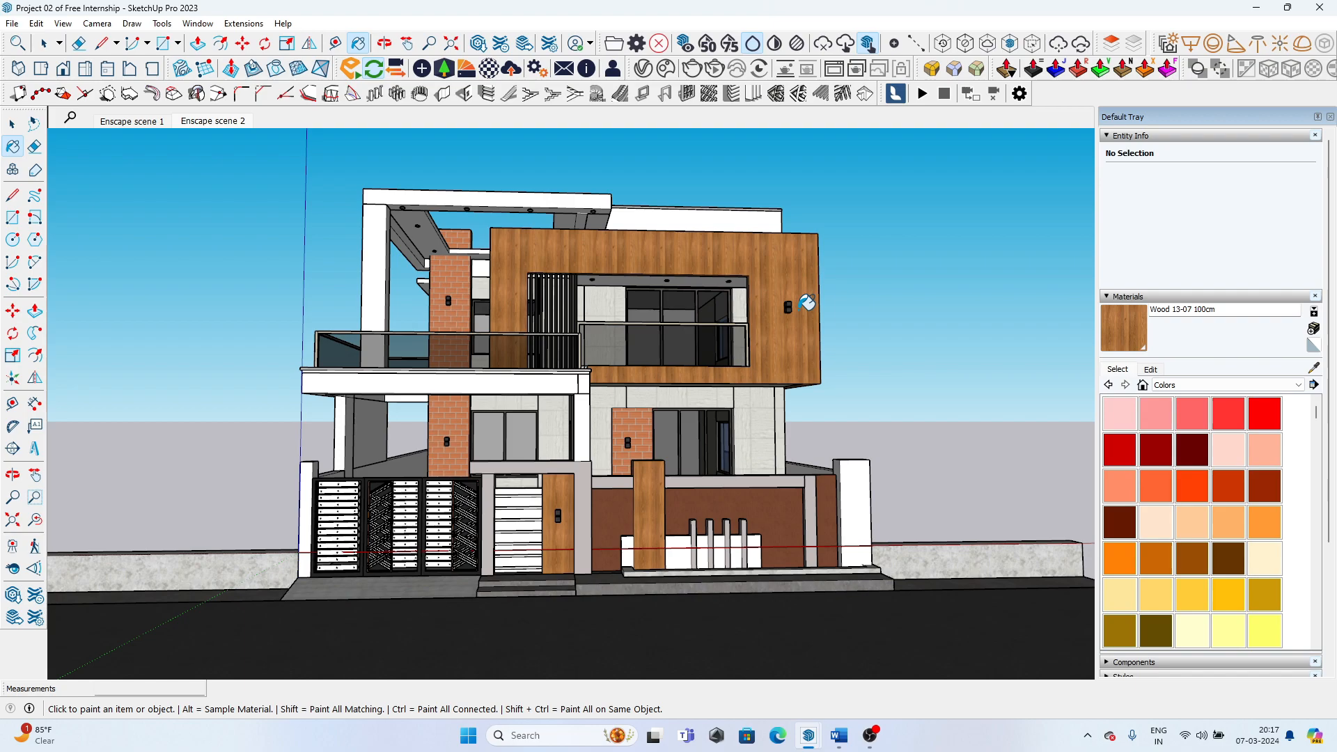
- Examine the whole house model from above, including the roof, boundary wall and road
middle_click_drag(808, 302, 716, 353)
scroll(627, 379, "down", 5)
middle_click_drag(665, 393, 839, 544)
scroll(821, 373, "up", 4)
scroll(727, 166, "down", 1)
right_click(678, 188)
key("Escape")
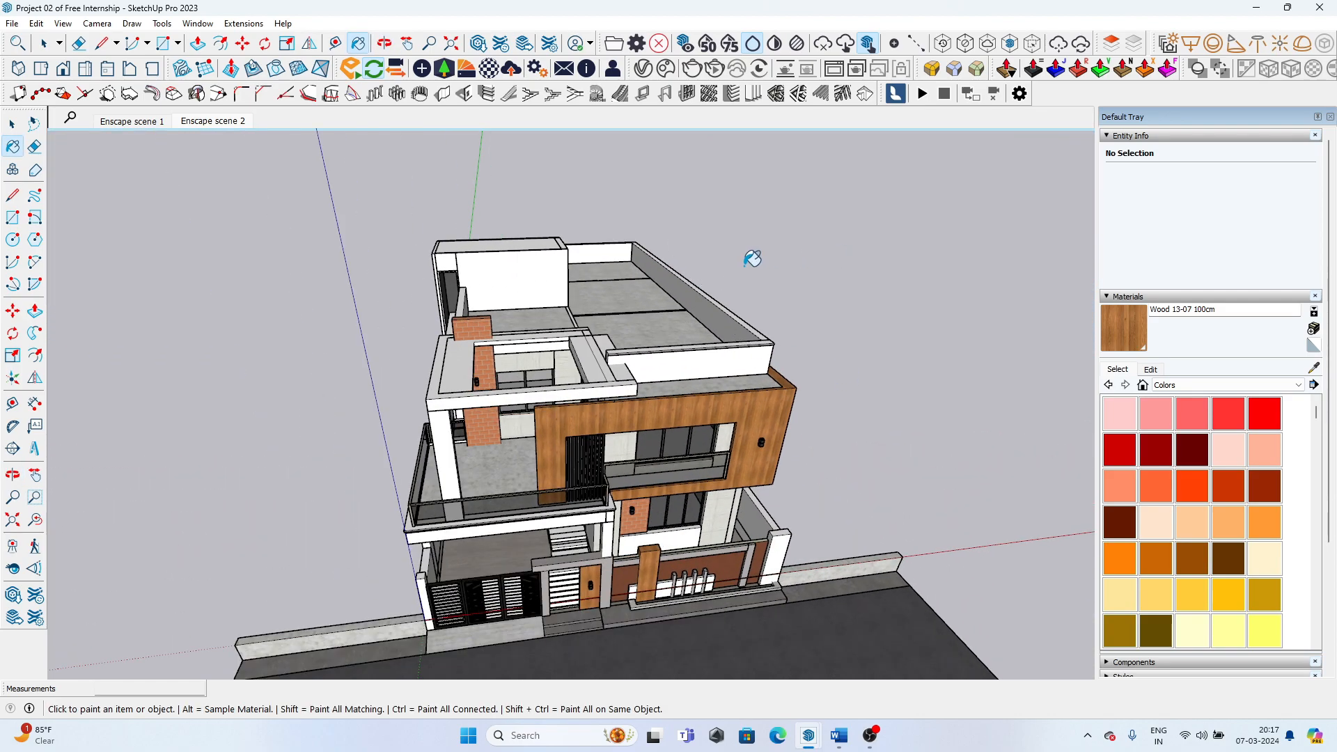
- Open the Enscape Asset Library on the Vegetation category and browse down to the trees
left_click(445, 69)
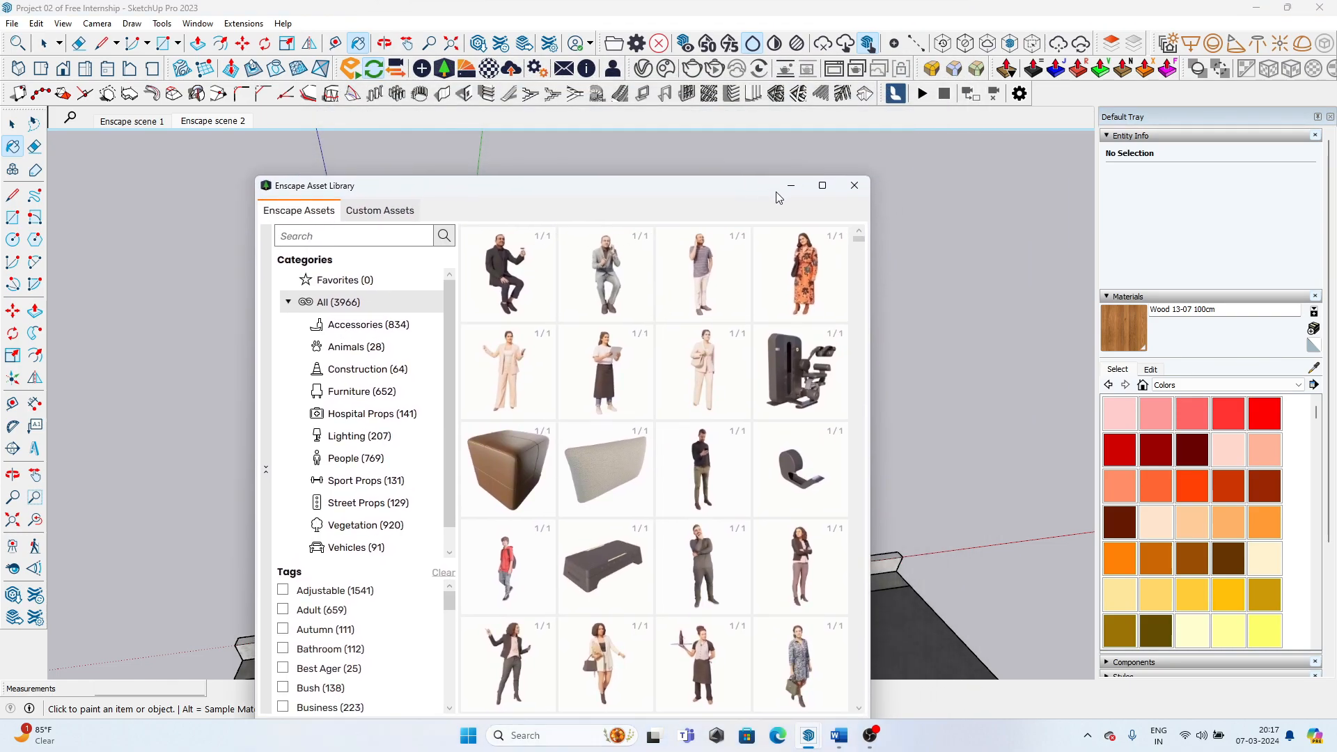
left_click(397, 527)
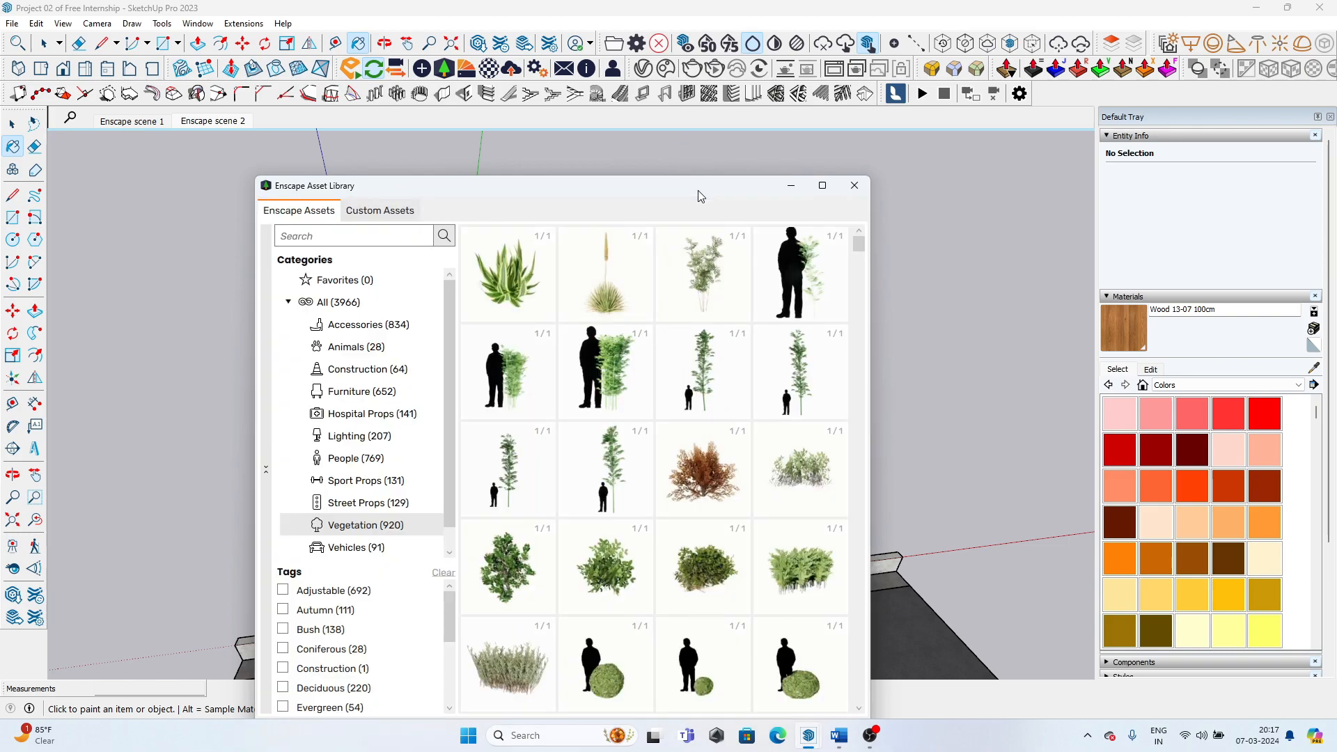
left_click_drag(698, 190, 401, 175)
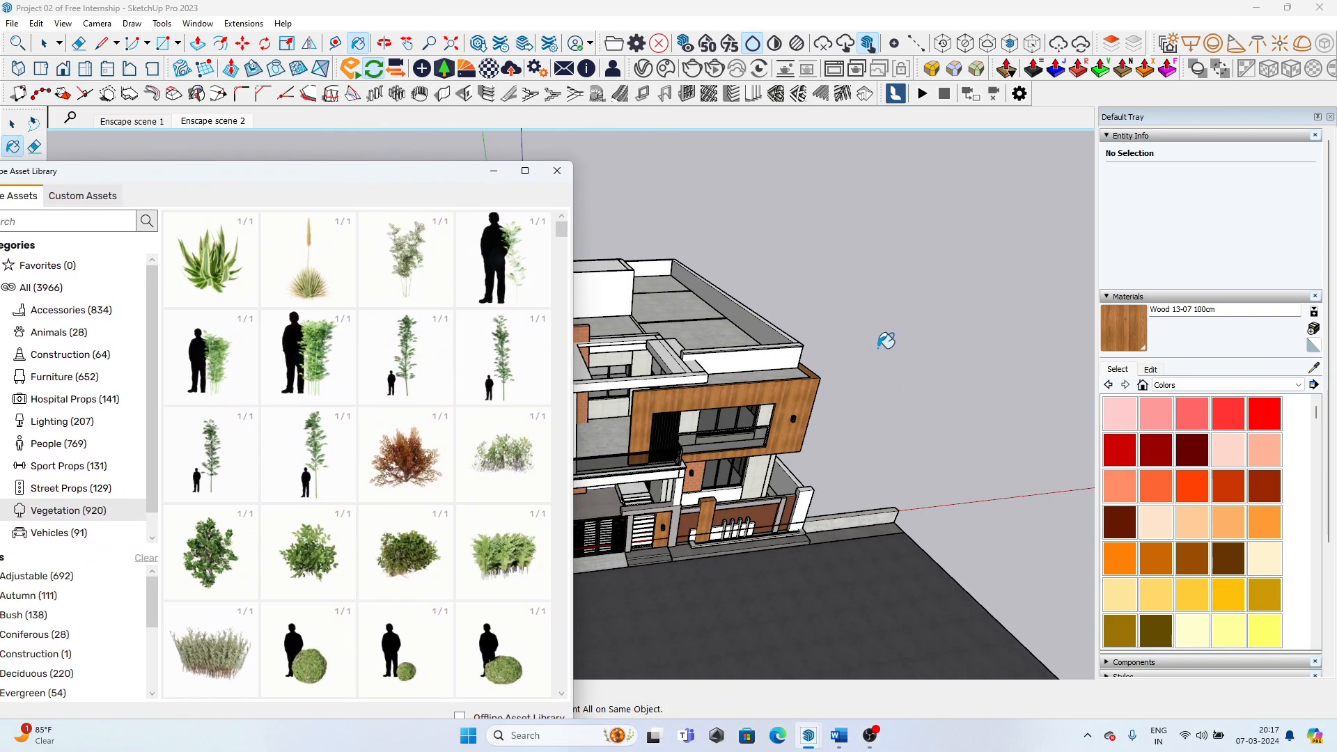
scroll(292, 440, "down", 15)
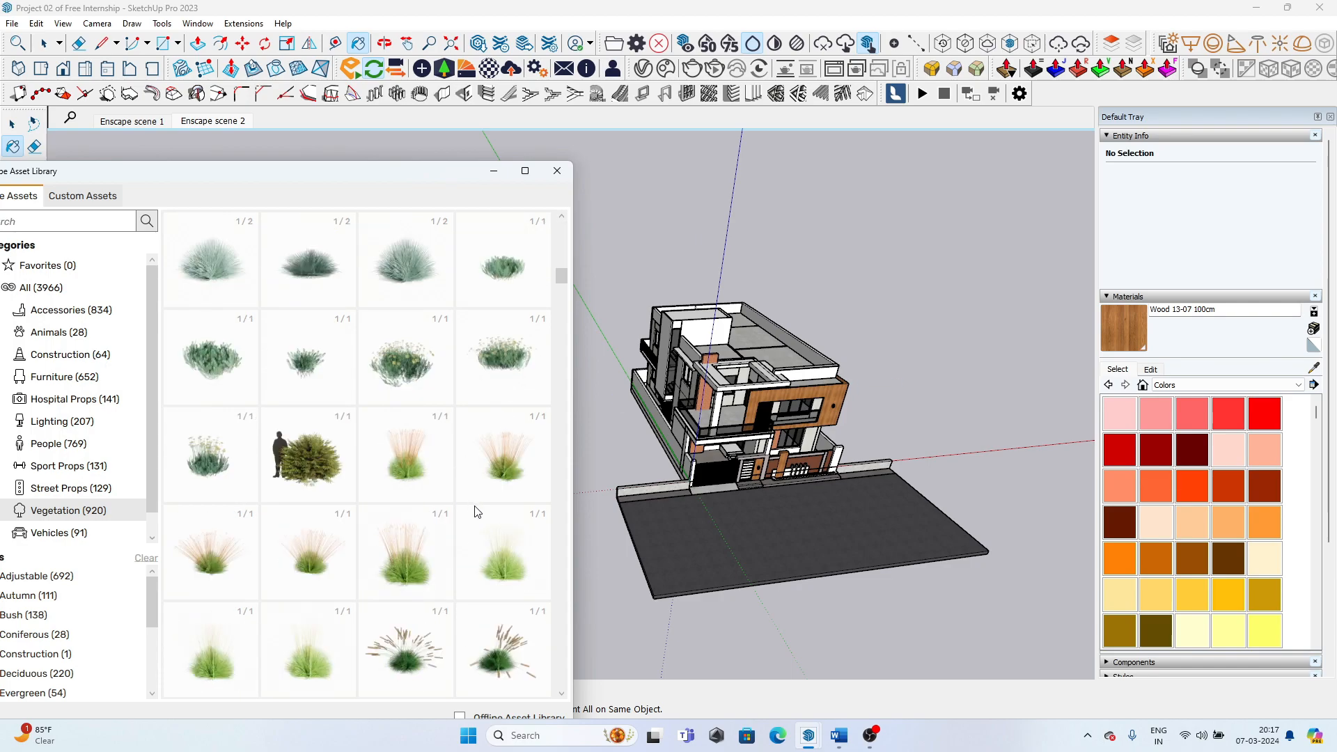
scroll(335, 554, "down", 5)
scroll(397, 522, "down", 5)
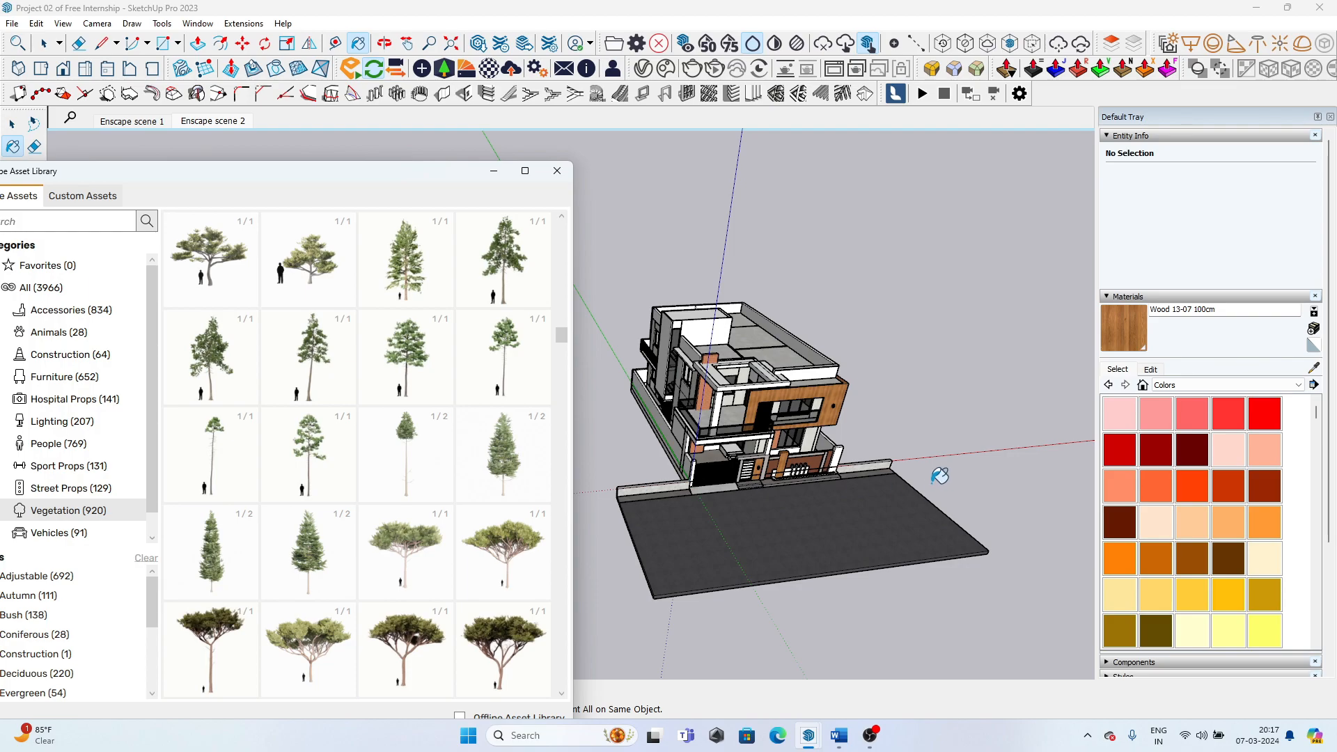
- Arrange the Enscape render and the SketchUp model side by side and turn off the render's safe frame
middle_click_drag(939, 476, 919, 502)
left_click(808, 737)
mouse_move(1288, 8)
left_click(1130, 44)
left_click(887, 177)
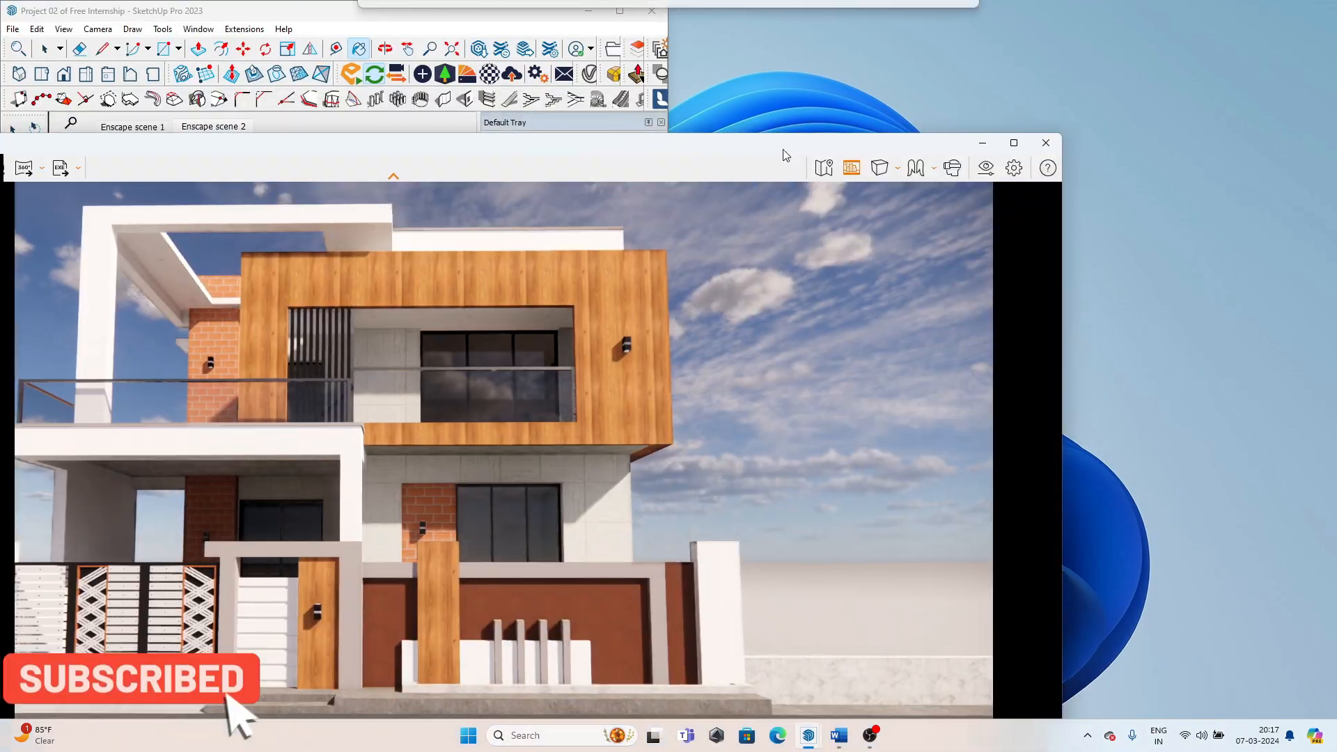
mouse_move(1017, 142)
left_click(959, 182)
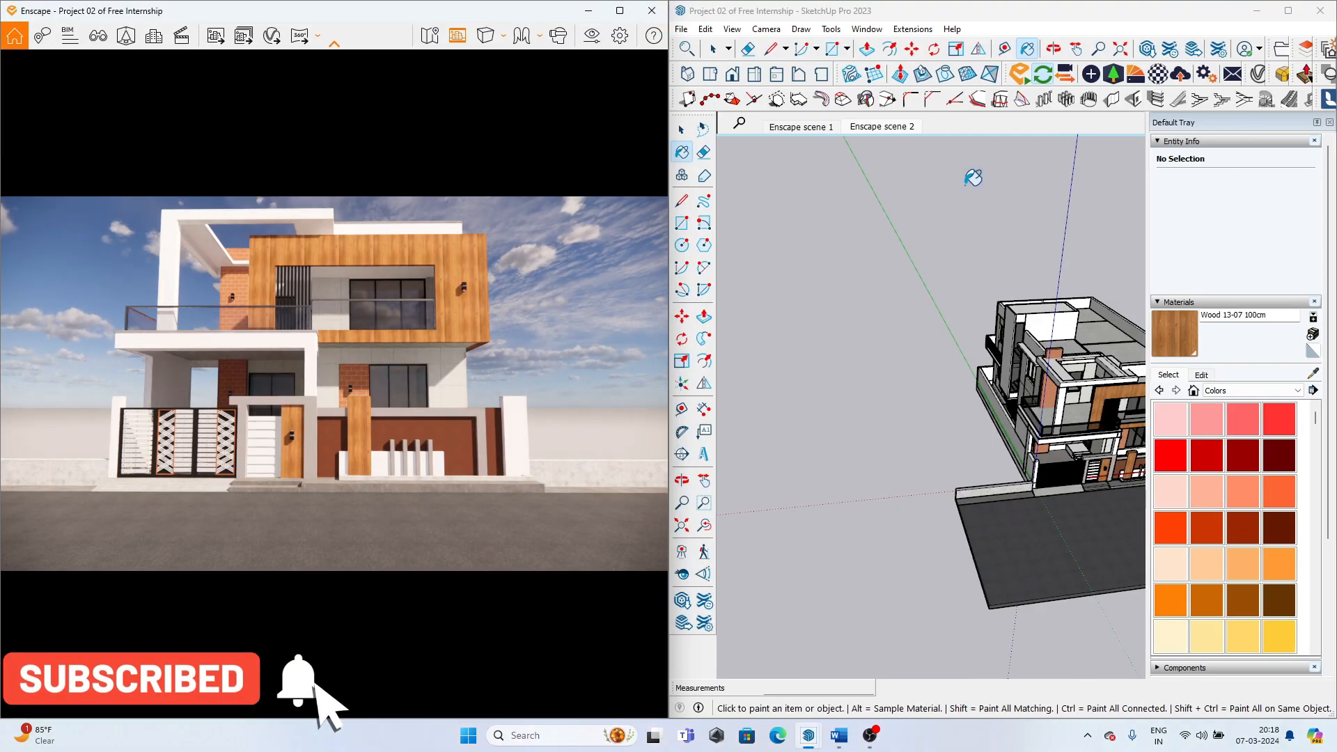
left_click(465, 37)
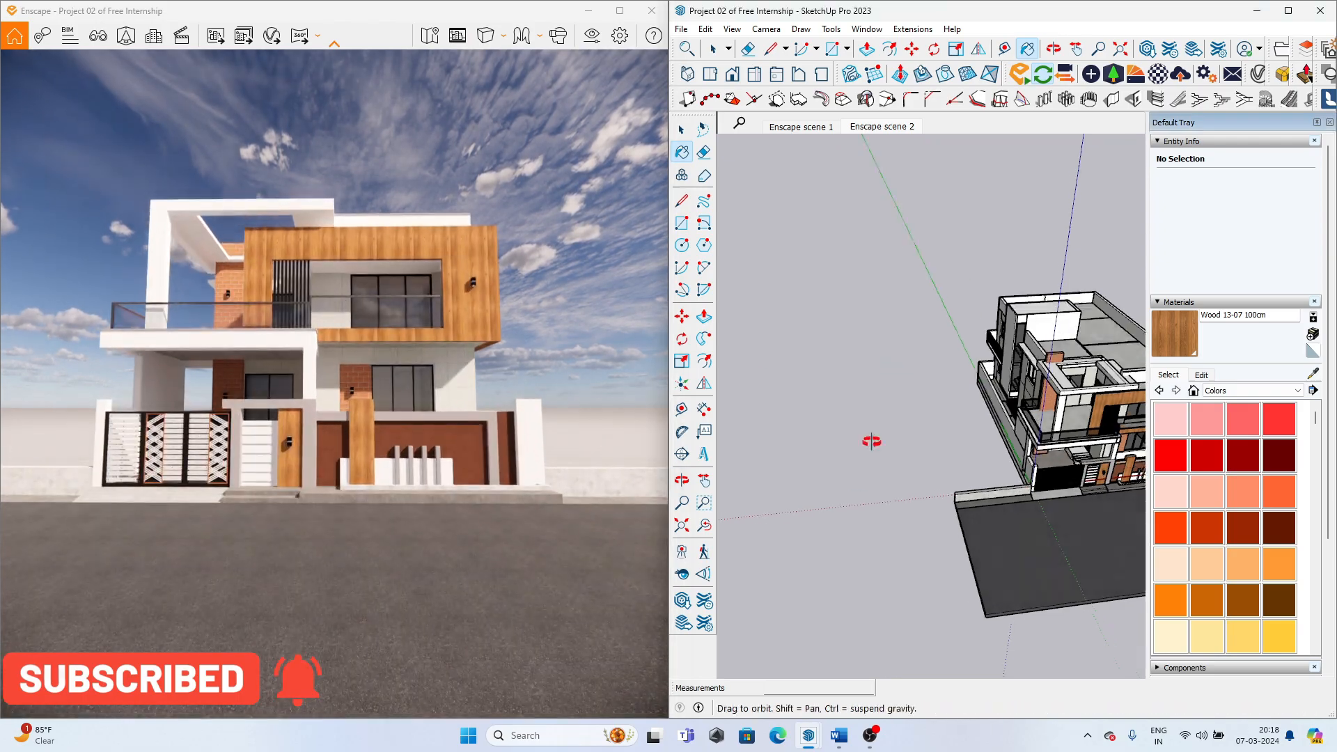
- Choose a green tree from the Enscape vegetation assets and place one beside the house's right side and one behind it
middle_click_drag(884, 395, 1033, 398)
left_click(1114, 73)
mouse_move(925, 276)
left_mouse_down()
mouse_move(443, 328)
mouse_move(397, 263)
left_mouse_up()
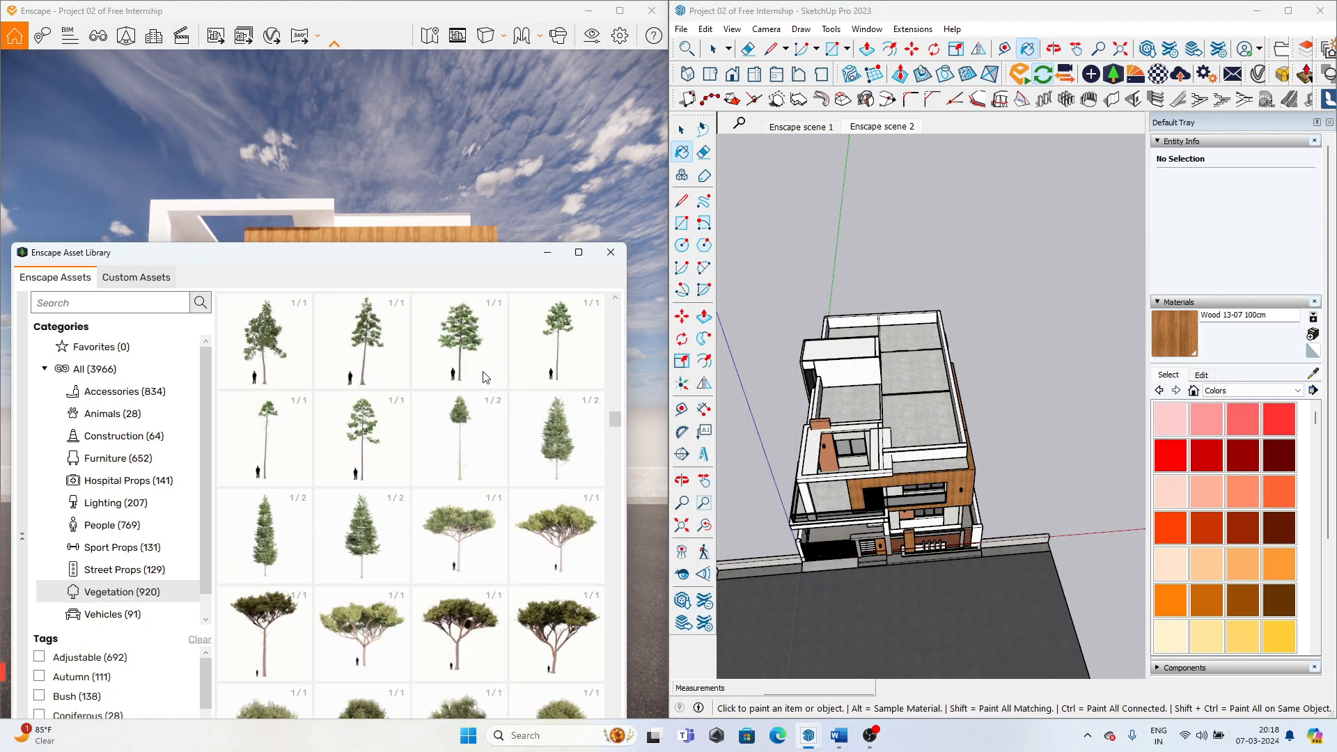
scroll(272, 457, "down", 3)
left_click(271, 458)
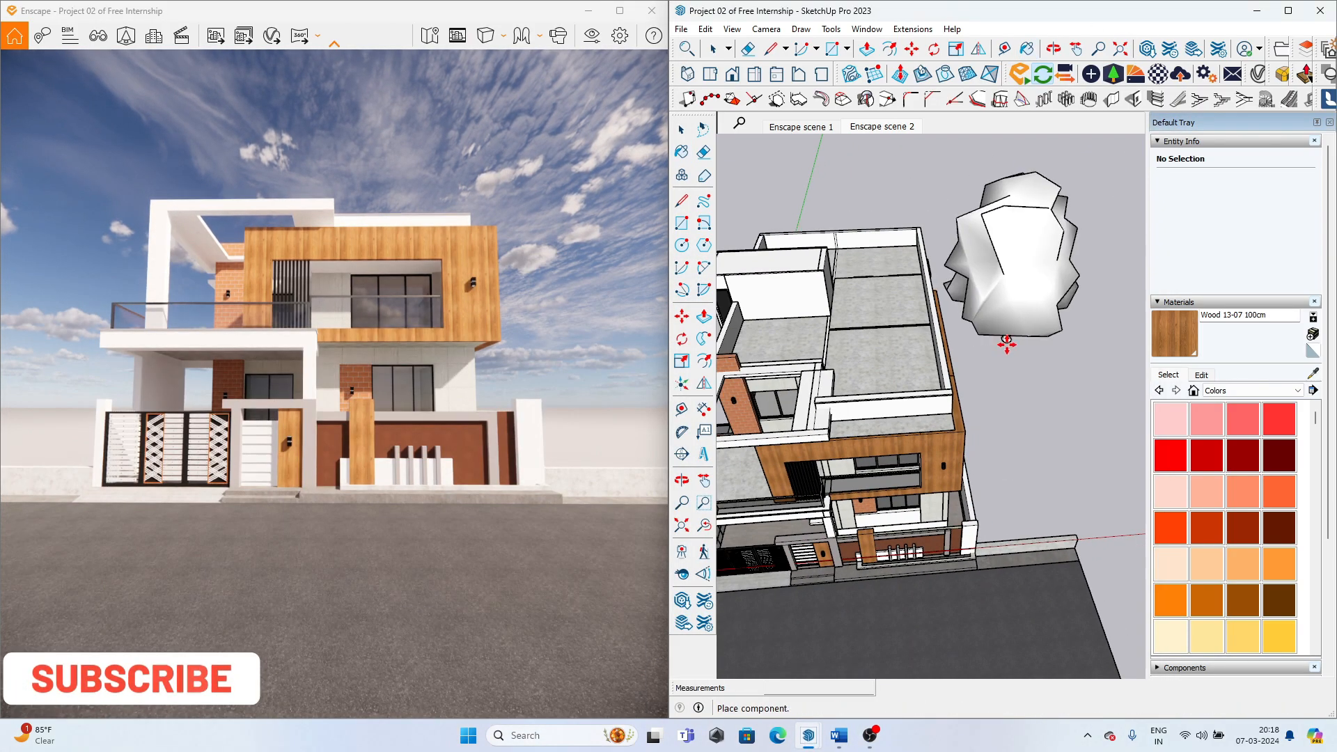
scroll(1031, 327, "down", 3)
left_click(1046, 372)
left_click(943, 257)
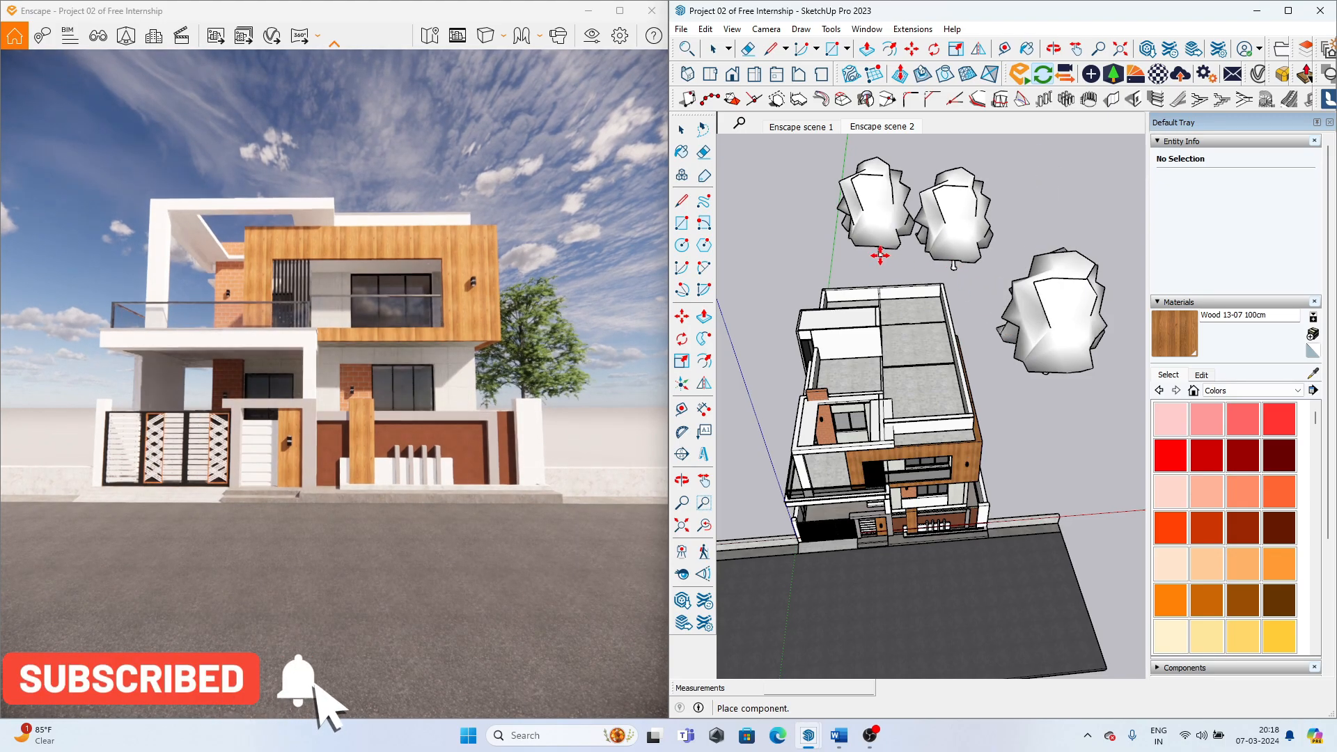
- Extend the row of the same trees behind the house and out to its left
left_click(858, 241)
left_click(739, 263)
scroll(1002, 341, "down", 3)
left_click(773, 298)
scroll(941, 314, "down", 3)
left_click(809, 291)
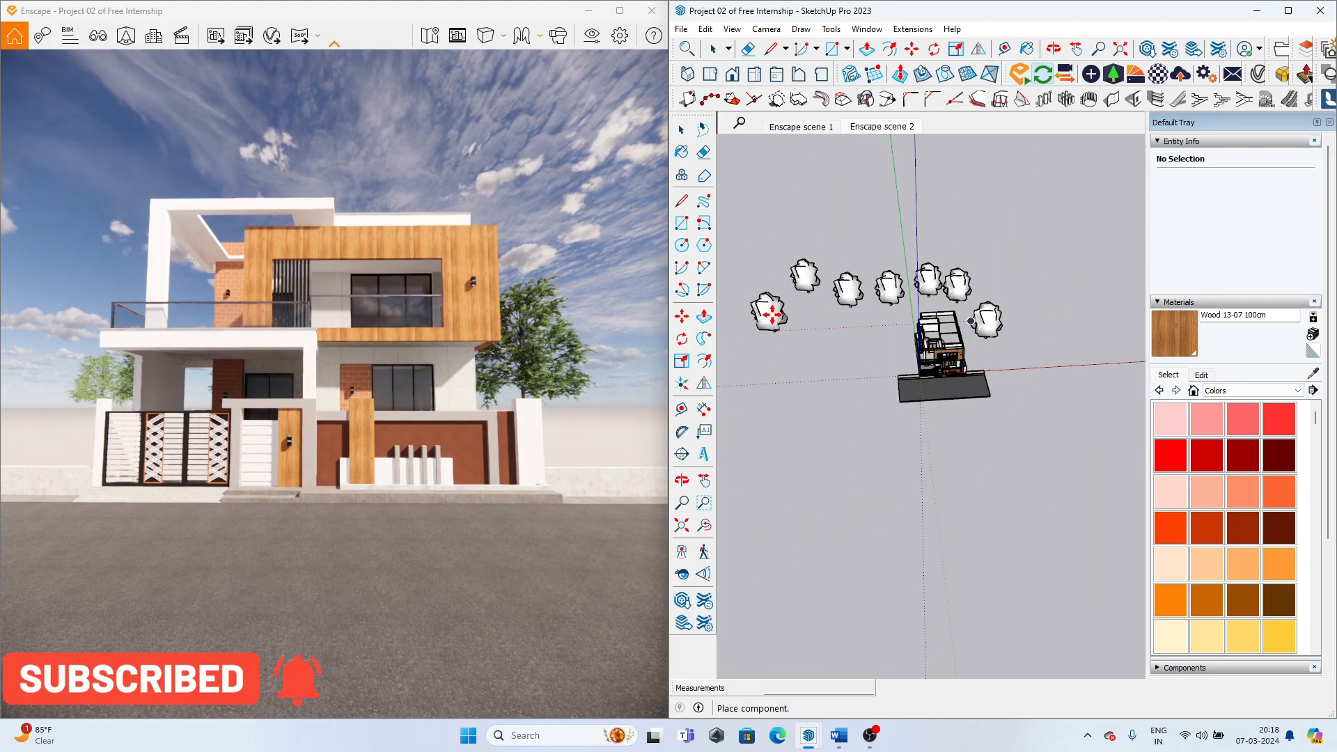
- Place more of the same trees in a wide ring around the left, front and right of the plot
left_click(771, 308)
left_click(757, 364)
left_click(747, 471)
left_click(824, 548)
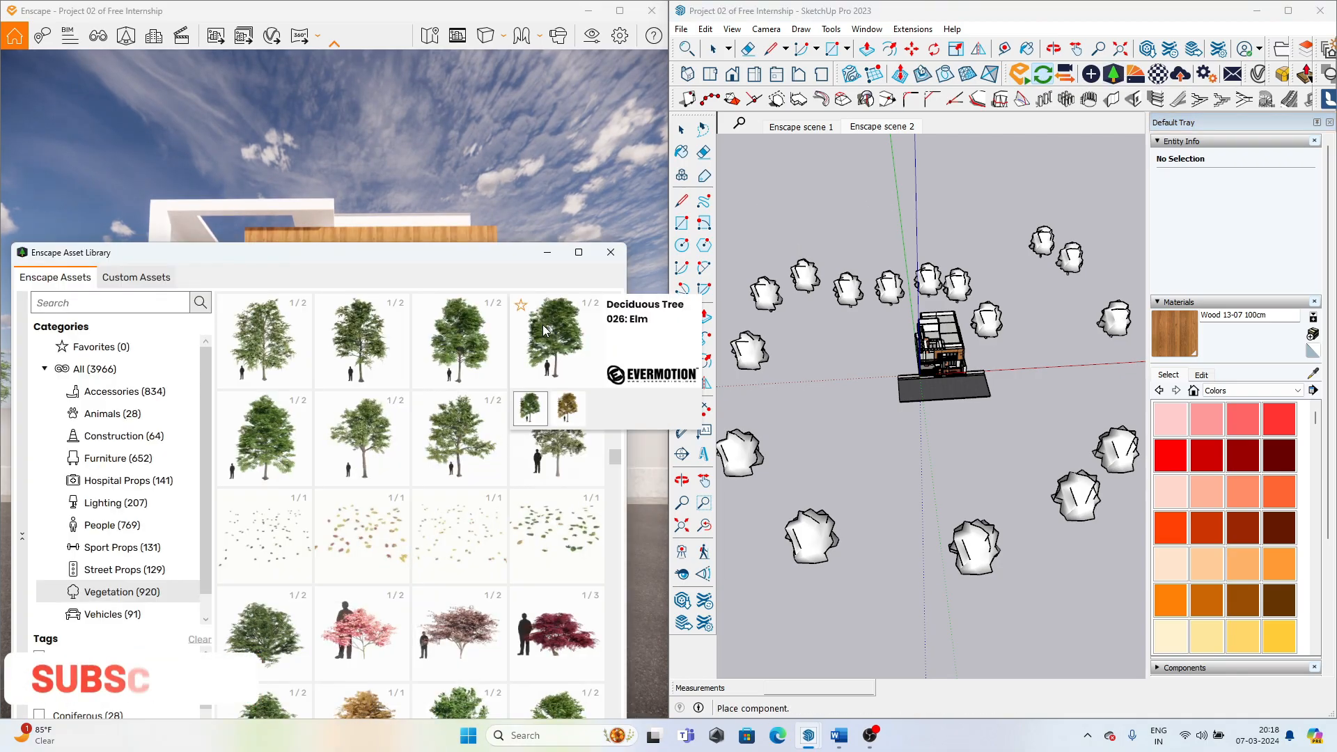
- Choose Deciduous Tree 026: Elm and scatter six copies among the trees behind and to the right of the house
left_click(544, 330)
left_click(1076, 306)
left_click(1066, 338)
left_click(1045, 307)
left_click(1025, 287)
left_click(1003, 264)
left_click(977, 241)
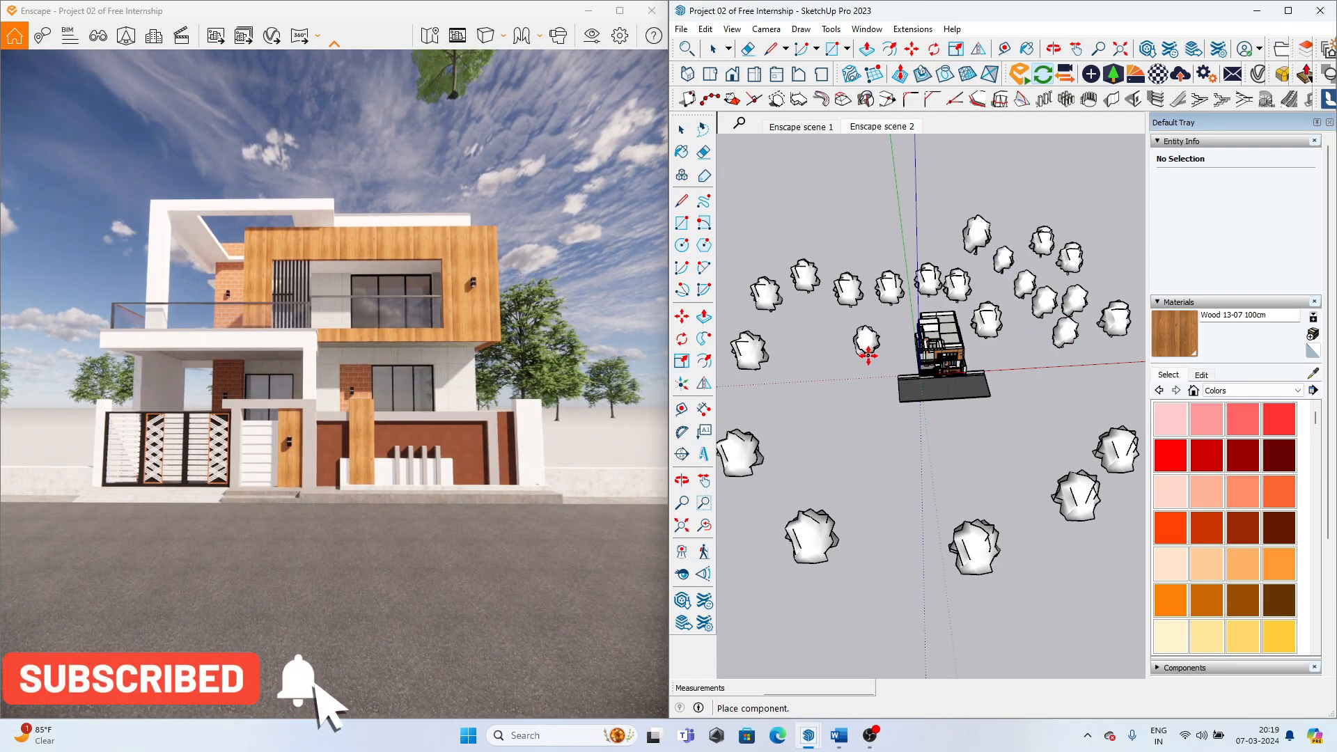
- Place three more elms to the left of the house and end the placement
left_click(859, 343)
left_click(828, 344)
left_click(805, 320)
key("Escape")
- Choose another broadleaf tree and place several copies close behind and to the right of the house
scroll(362, 447, "down", 5)
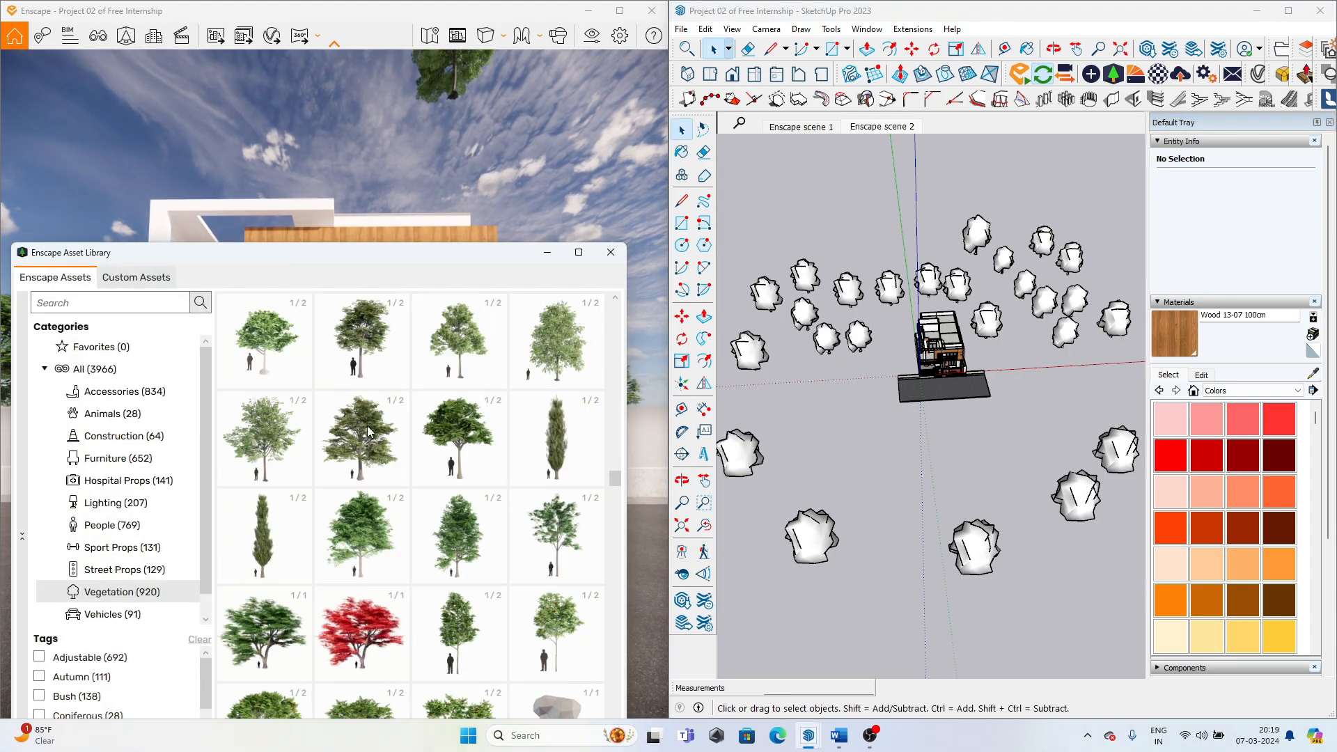
left_click(353, 332)
scroll(1010, 354, "up", 5)
left_click(1033, 346)
left_click(989, 358)
mouse_move(934, 367)
middle_mouse_down()
mouse_move(899, 237)
mouse_move(980, 384)
middle_mouse_up()
scroll(941, 293, "up", 5)
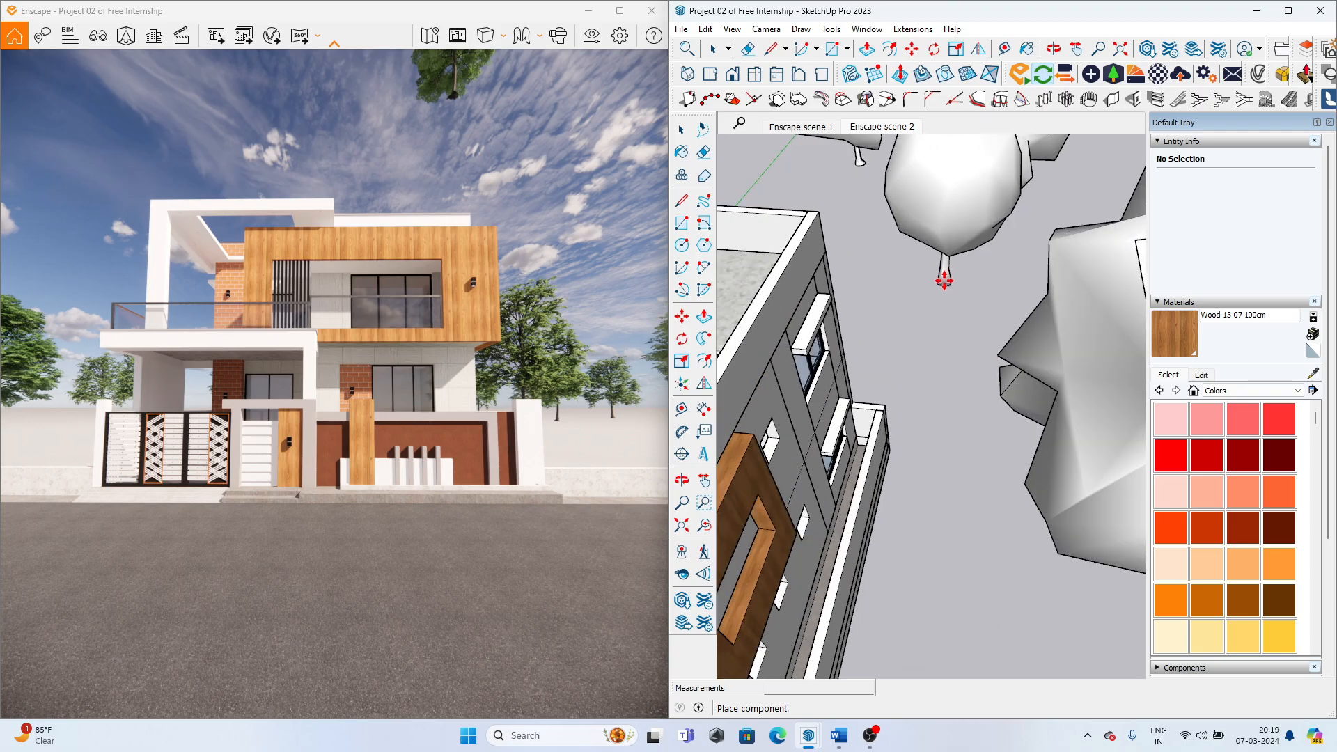
scroll(946, 277, "down", 5)
key("Escape")
- Delete one unwanted tree beside the house
middle_click_drag(1030, 546, 981, 431)
scroll(836, 432, "up", 5)
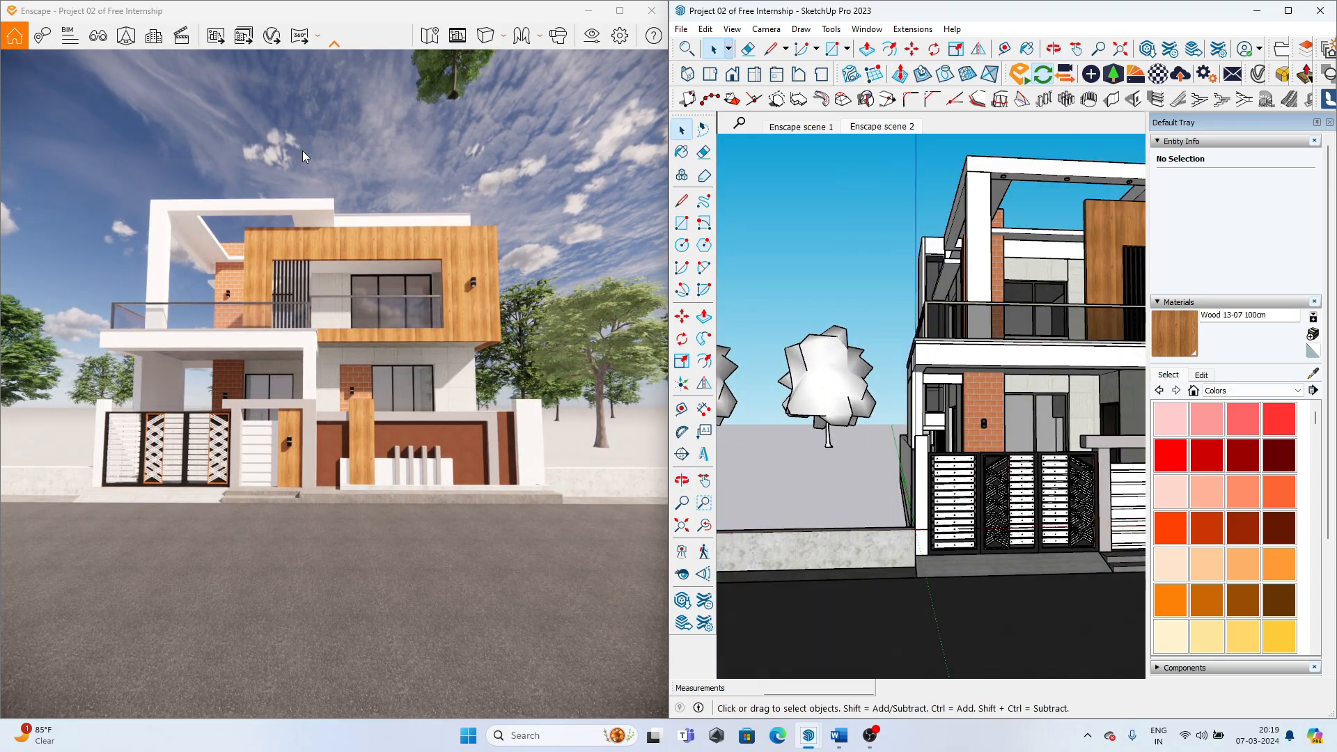
scroll(335, 314, "down", 4)
scroll(933, 525, "down", 5)
left_click(1000, 331)
key("Delete")
- Select all the trees around the plot together and move them about 5' 4" down towards ground level
scroll(940, 418, "down", 6)
middle_click_drag(920, 397, 898, 566)
scroll(1024, 481, "up", 3)
left_click(1025, 463)
left_click_drag(1016, 507, 925, 374)
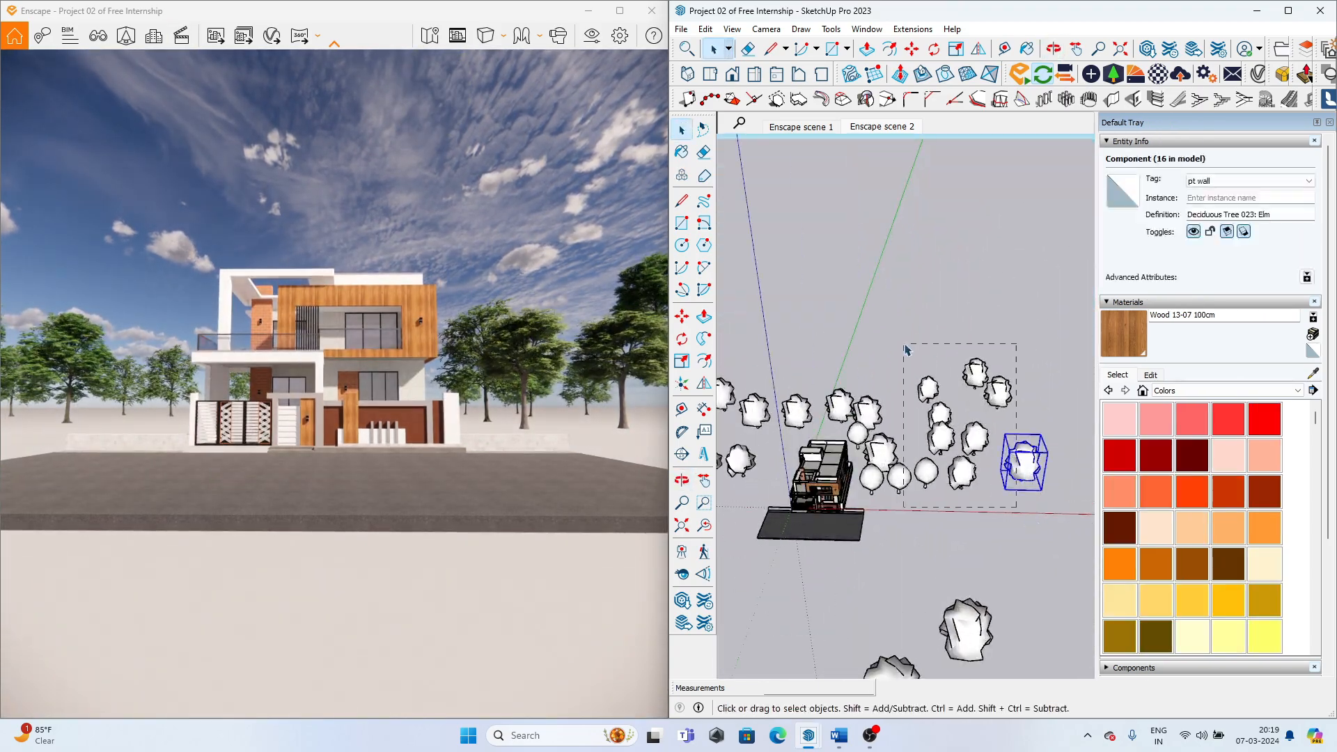
scroll(847, 406, "down", 4)
scroll(753, 425, "up", 1)
left_click_drag(824, 460, 730, 372, "ctrl")
scroll(899, 362, "down", 2)
left_click(848, 388)
mouse_move(1012, 447)
left_mouse_down("ctrl")
mouse_move(951, 388)
mouse_move(856, 336)
left_mouse_up("ctrl")
scroll(903, 409, "up", 5)
scroll(996, 409, "down", 5)
left_click_drag(858, 424, 767, 362, "ctrl")
scroll(940, 432, "down", 2)
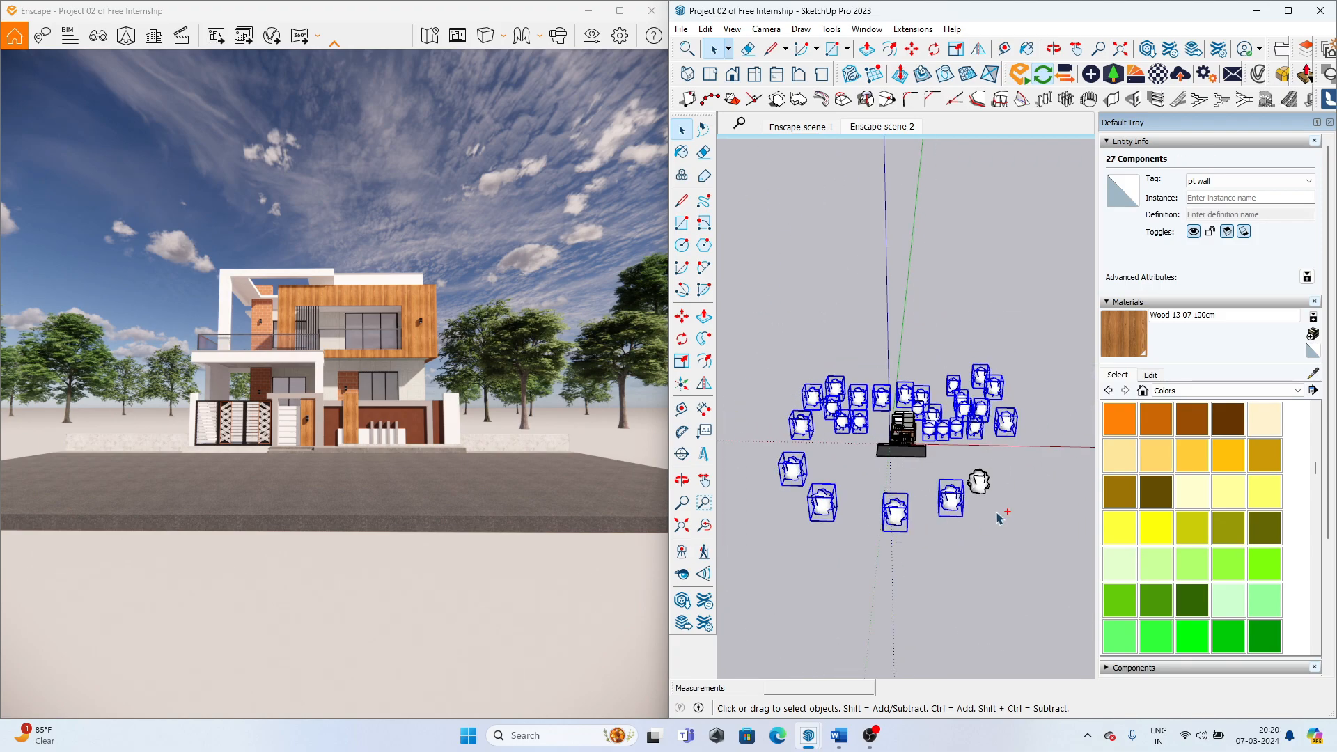
left_click_drag(999, 523, 965, 463, "ctrl")
scroll(975, 480, "up", 4)
middle_click_drag(978, 481, 1005, 366)
scroll(1003, 366, "up", 2)
key("m")
left_click(925, 334)
left_click(926, 356)
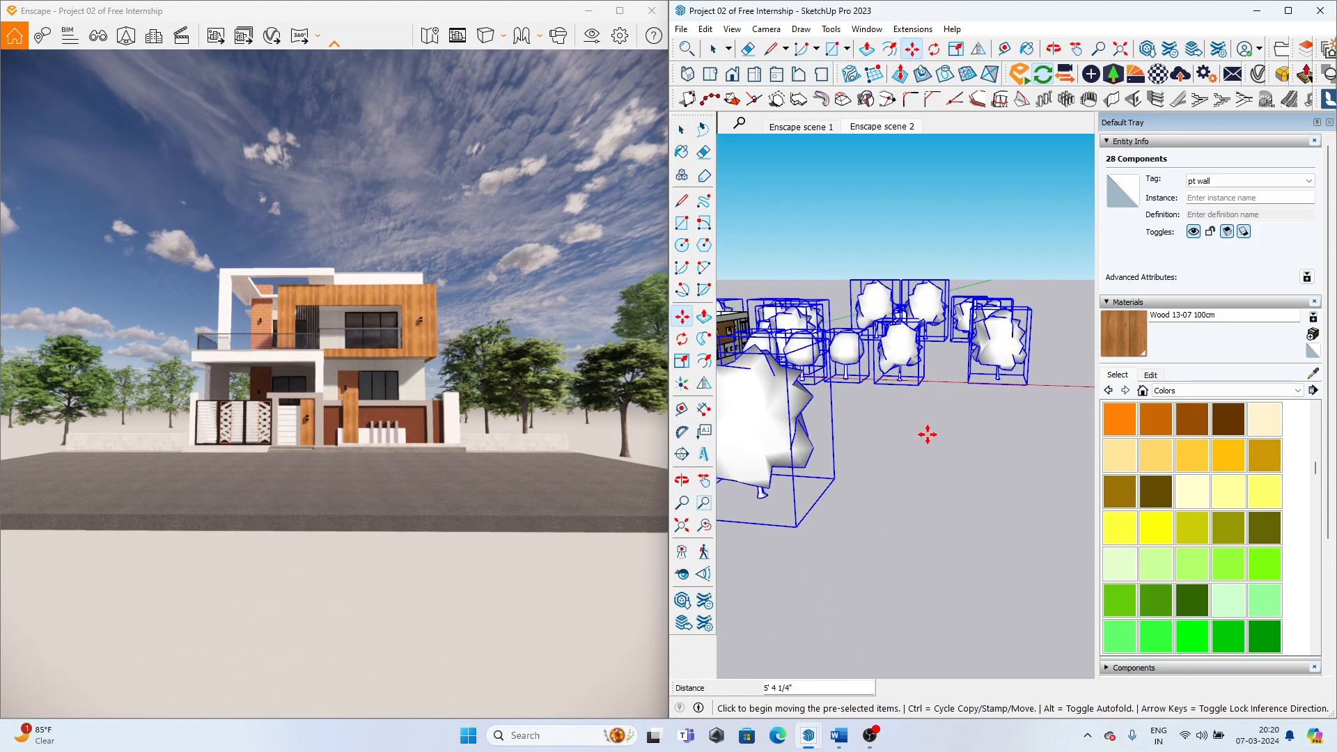
middle_click_drag(926, 430, 982, 537)
scroll(982, 537, "down", 3)
scroll(334, 390, "up", 3)
scroll(850, 397, "up", 4)
middle_click_drag(851, 397, 873, 487)
scroll(872, 339, "down", 3)
key("space")
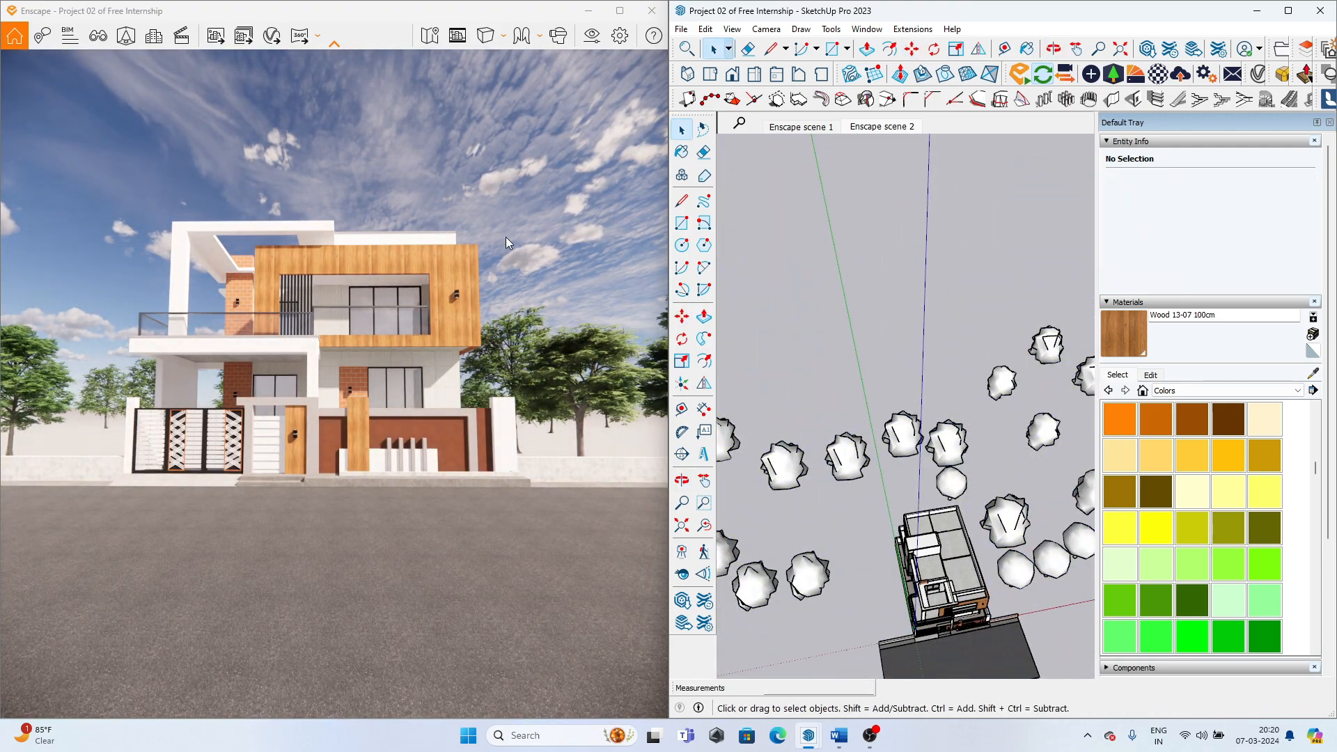
- Choose a dense, full-crowned deciduous tree and place several copies among the trees behind and to the left of the house
middle_click_drag(982, 446, 977, 410)
left_click(1113, 74)
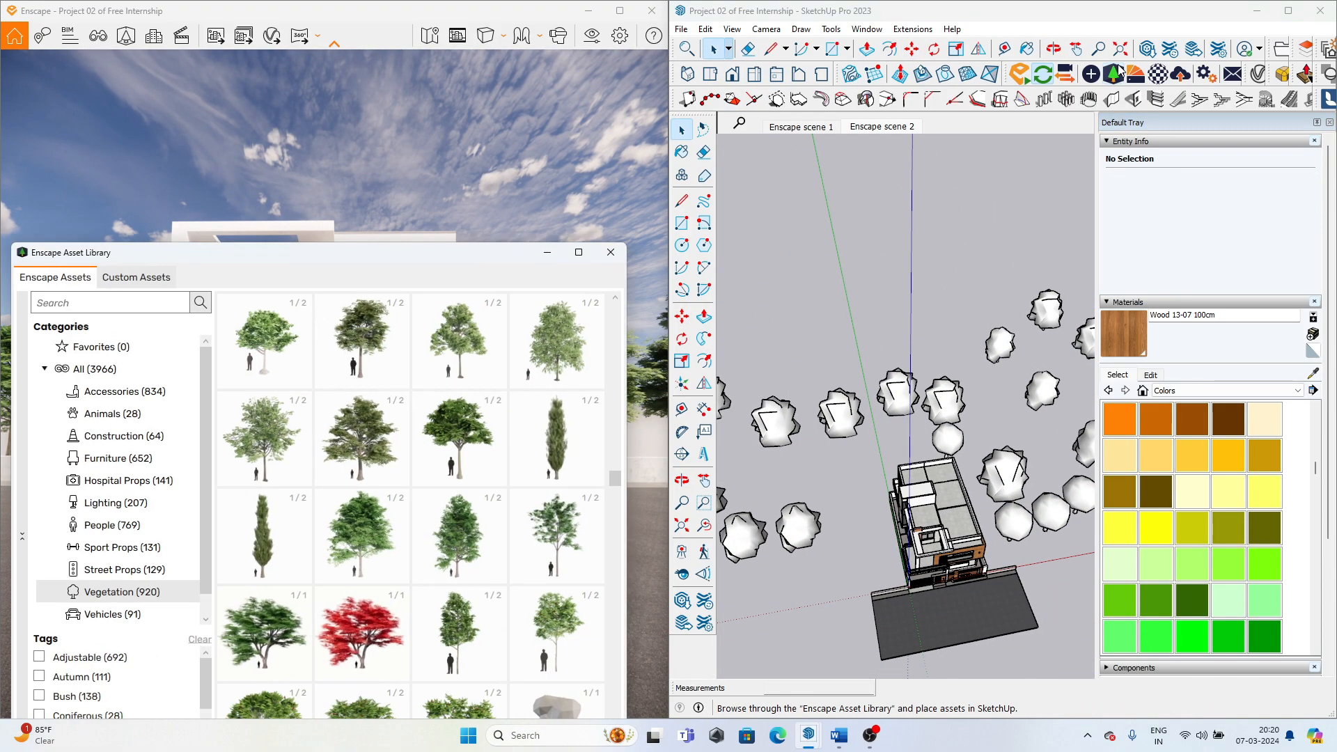
left_click(350, 498)
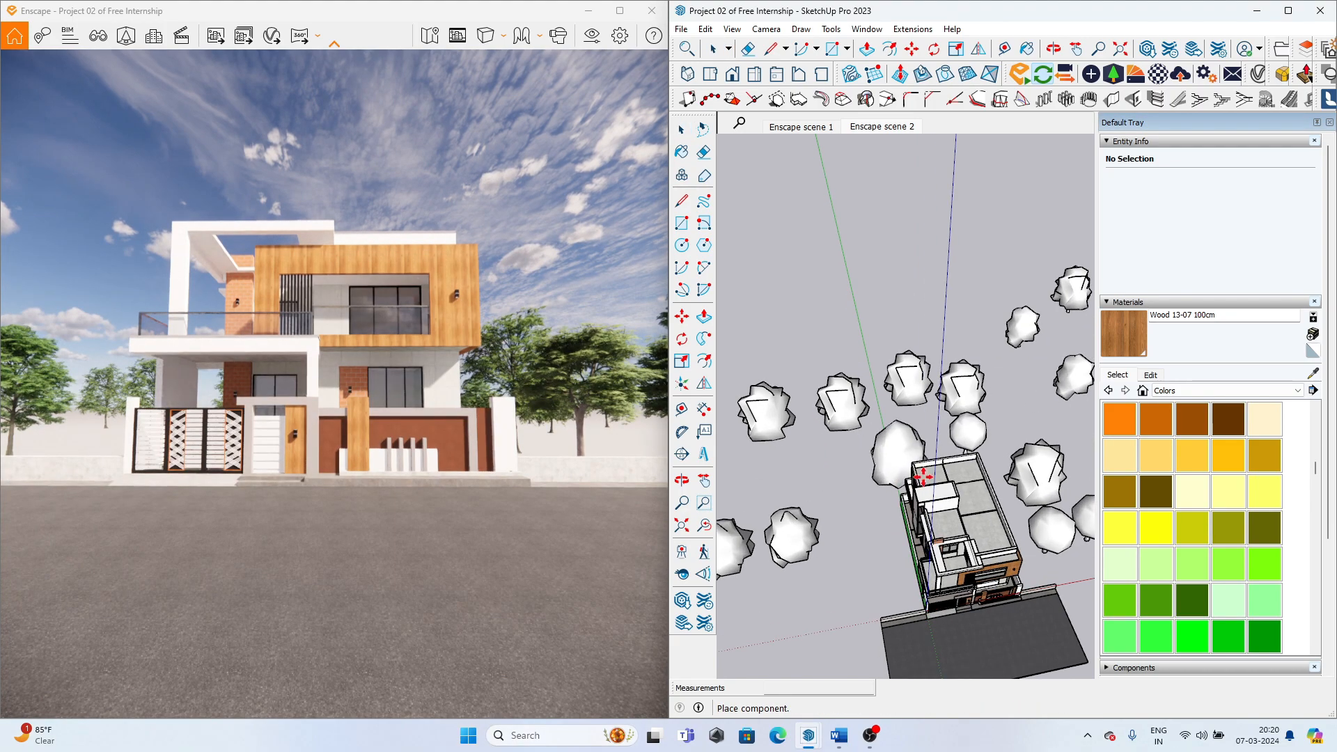
scroll(976, 397, "up", 3)
scroll(979, 390, "down", 3)
scroll(976, 380, "down", 5)
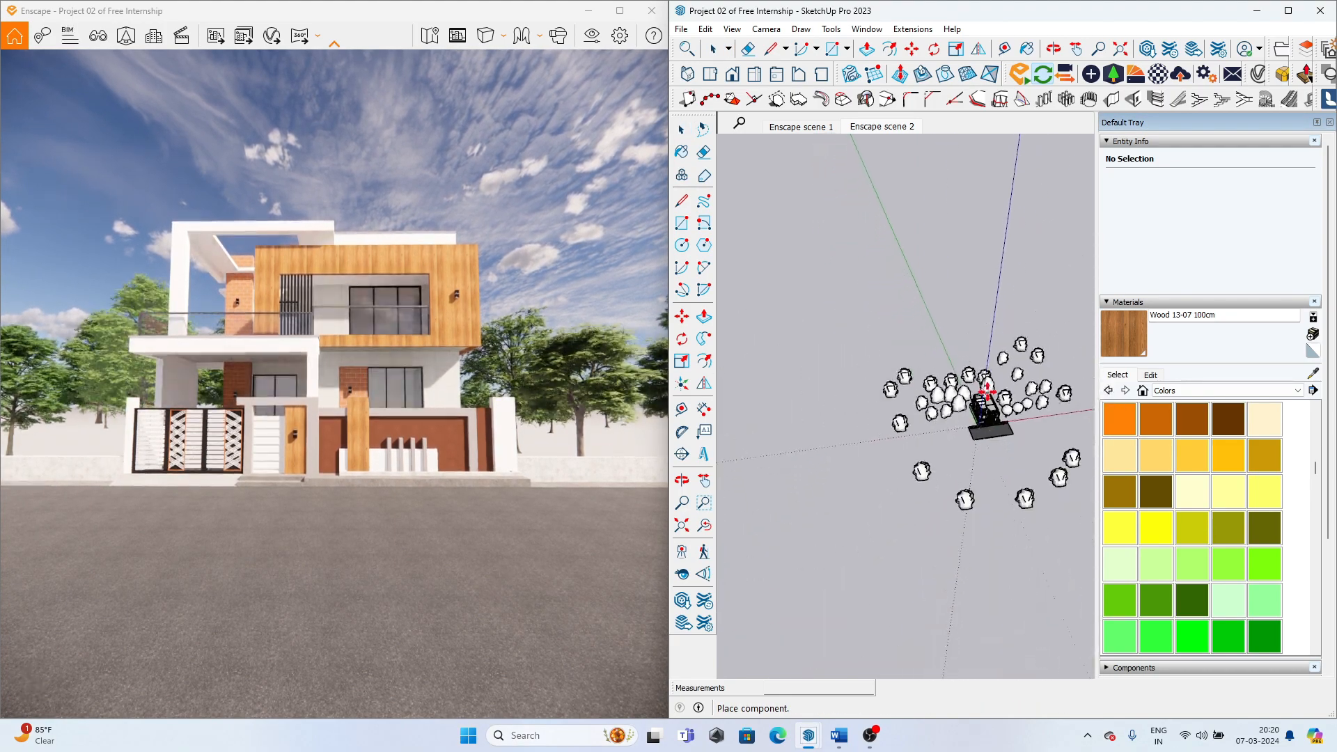
left_click(886, 422)
- Choose a different broad deciduous tree and place copies to the left of the house near the boundary
scroll(886, 422, "down", 1)
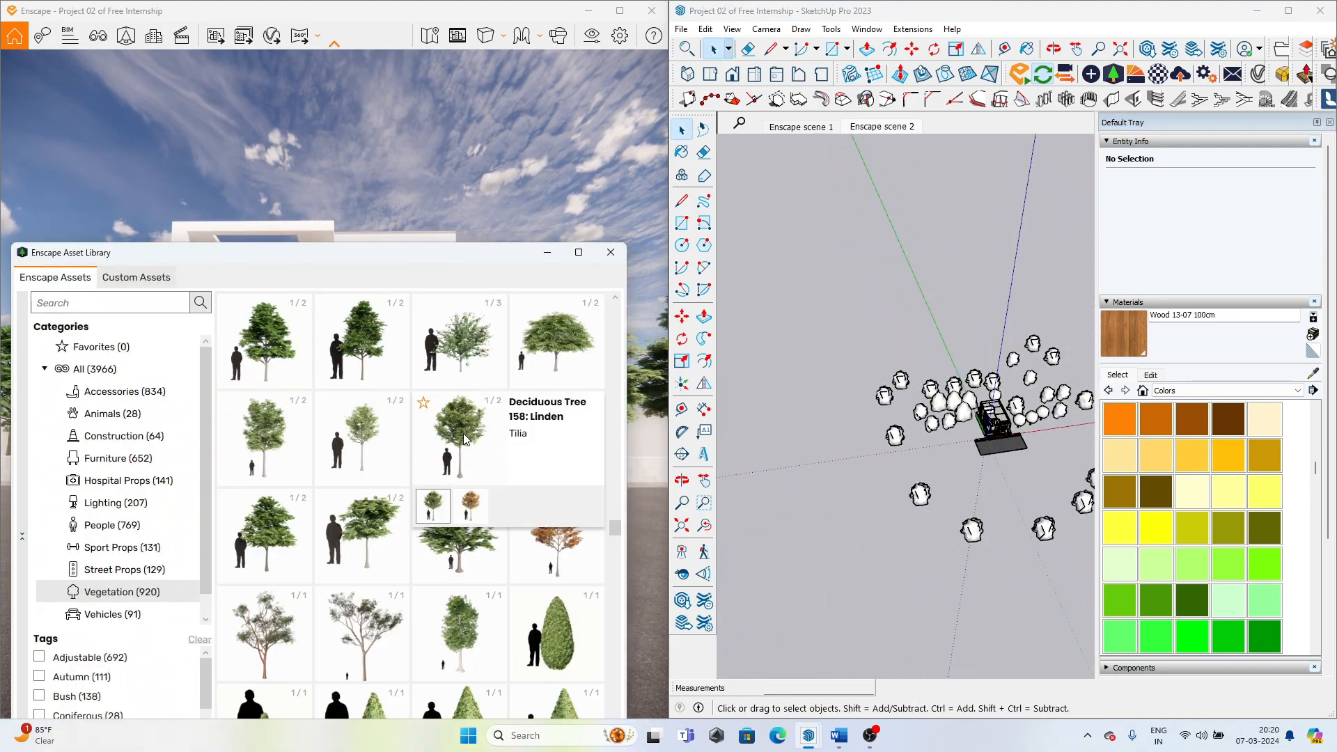
left_click(272, 542)
scroll(899, 415, "up", 2)
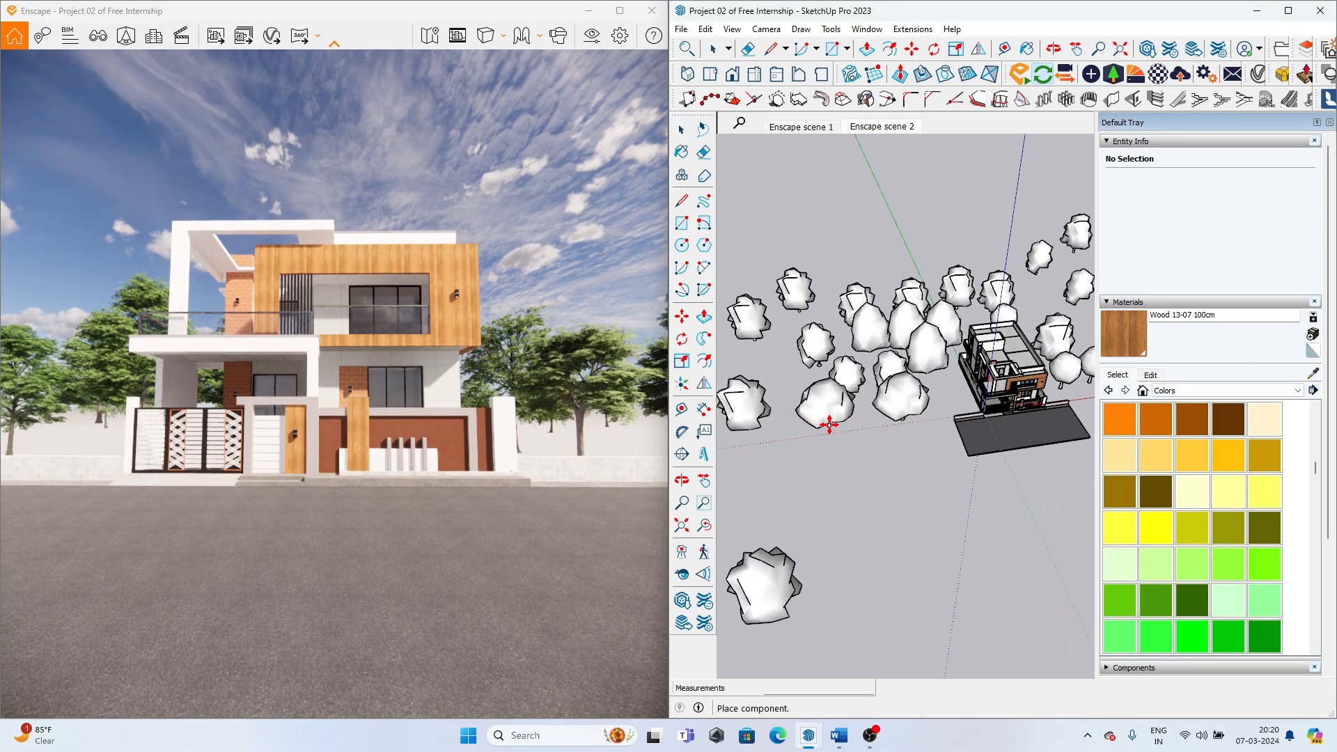
scroll(1046, 421, "up", 2)
key("Escape")
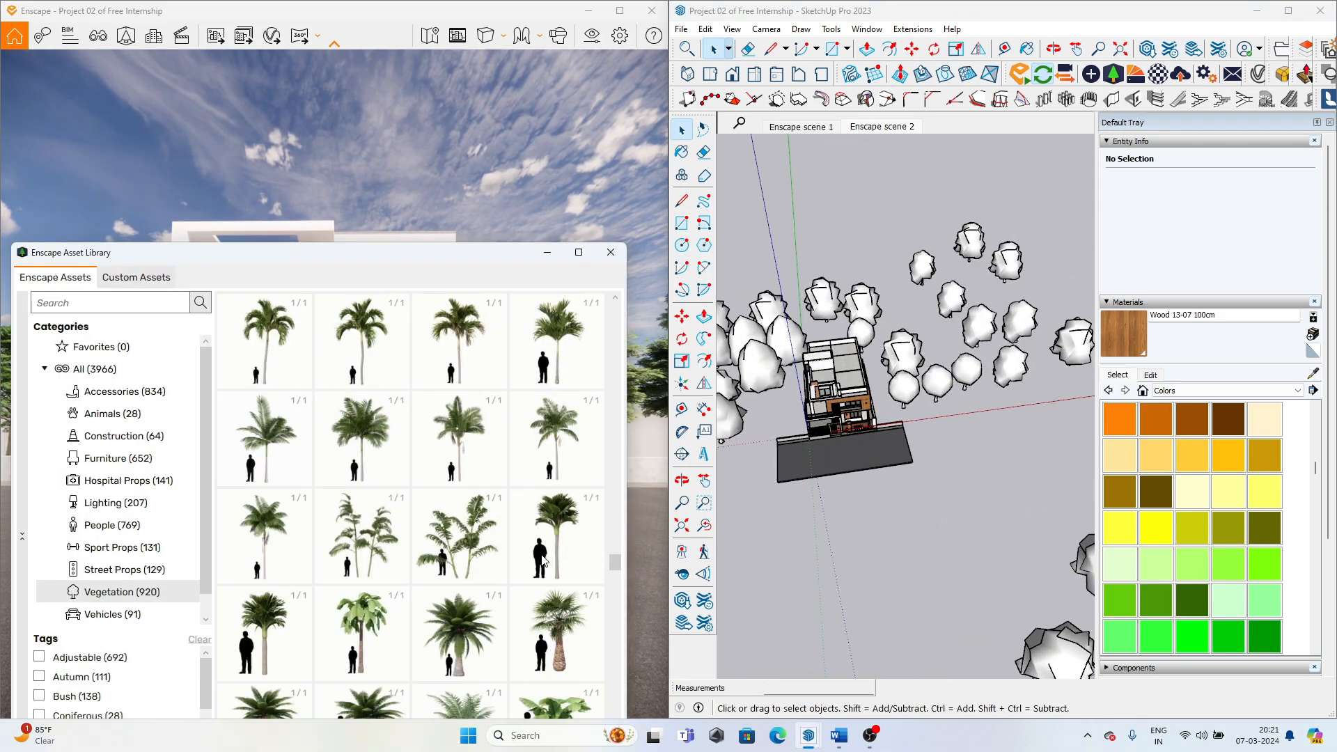
- Choose a palm and place seven copies in a row along the front edge of the road
left_click(542, 561)
left_click(964, 486)
left_click(921, 479)
left_click(857, 519)
left_click(821, 519)
left_click(762, 524)
middle_click_drag(857, 512, 913, 526)
left_click(788, 517)
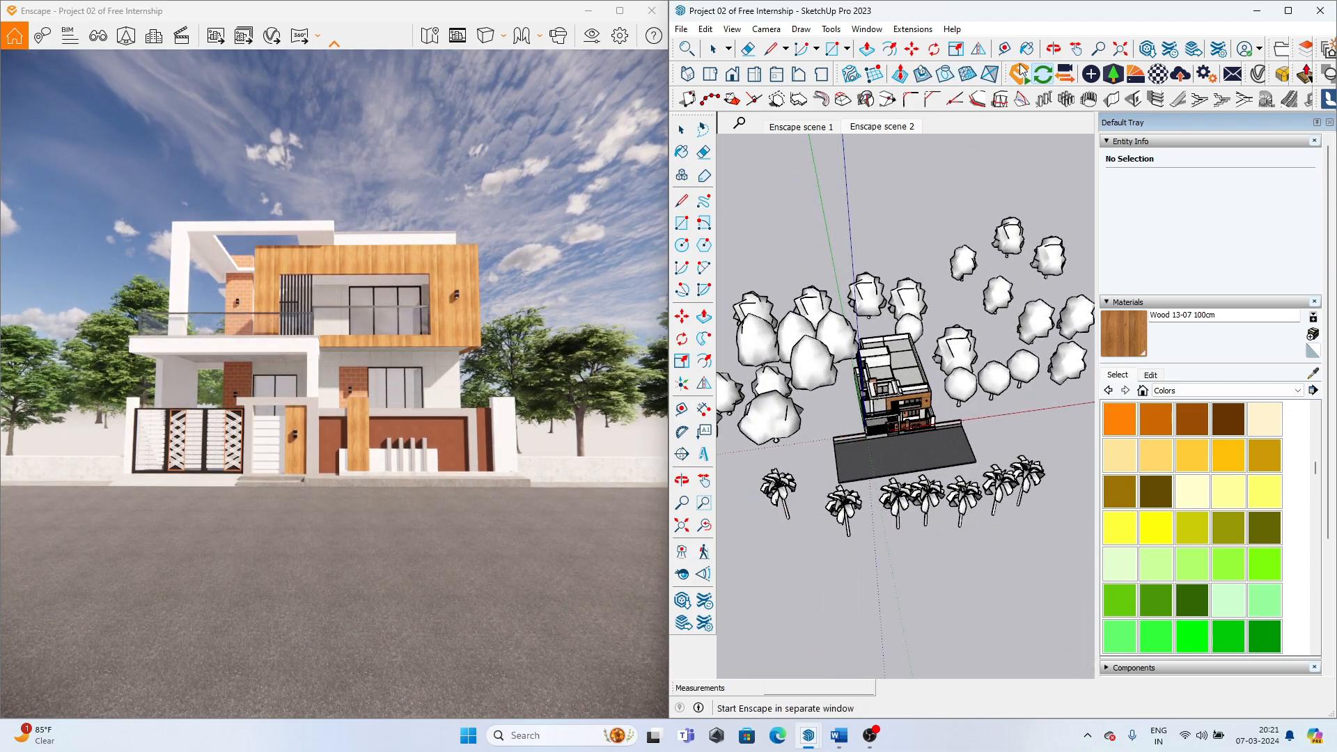
- Choose Evergreen Tree 038: Palm and place two on the right and three on the left of the house
left_click(1019, 72)
left_click(355, 645)
scroll(962, 404, "up", 8)
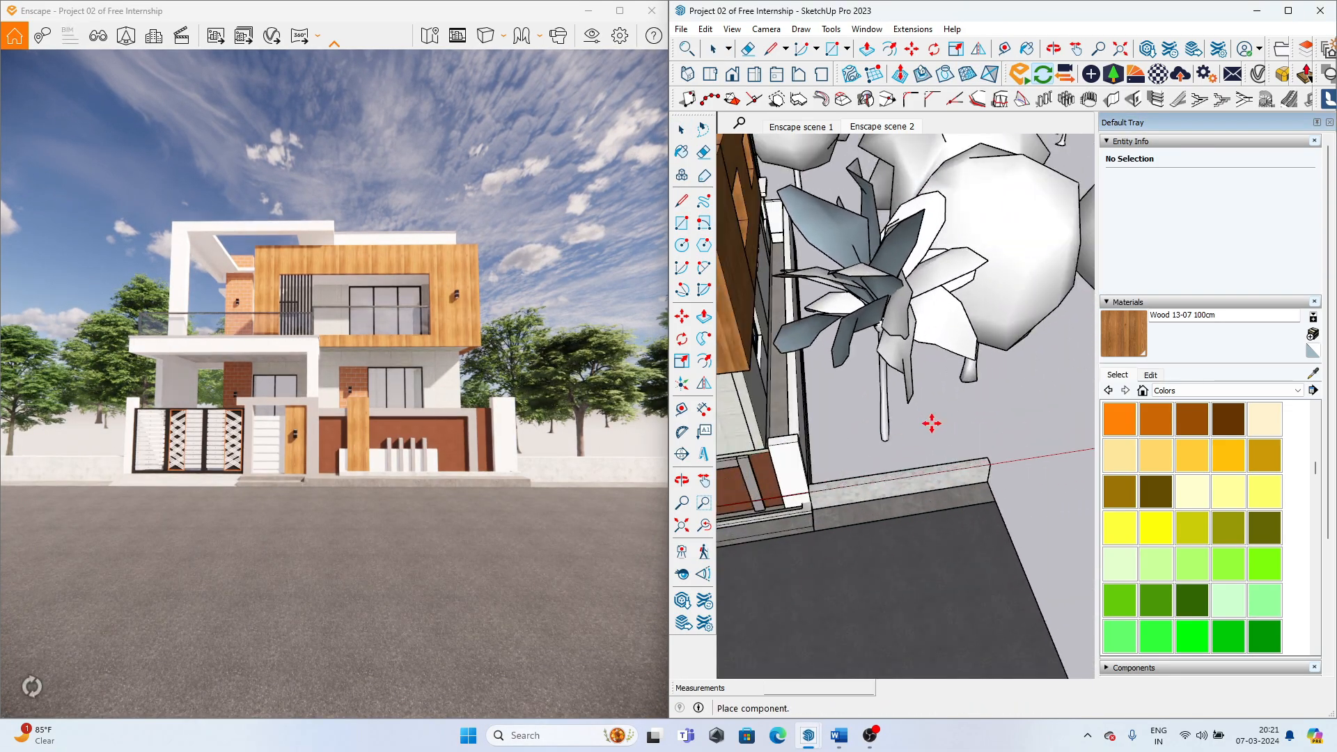
left_click(994, 410)
scroll(1003, 418, "down", 8)
scroll(864, 439, "up", 5)
left_click(875, 435)
mouse_move(787, 432)
middle_mouse_down("shift")
mouse_move(877, 439)
mouse_move(994, 349)
middle_mouse_up("shift")
left_click(811, 415)
left_click(767, 424)
- Select the palms on both sides of the house and move them down towards ground level
left_click(1114, 74)
scroll(994, 349, "down", 5)
scroll(871, 460, "up", 4)
left_click(964, 484)
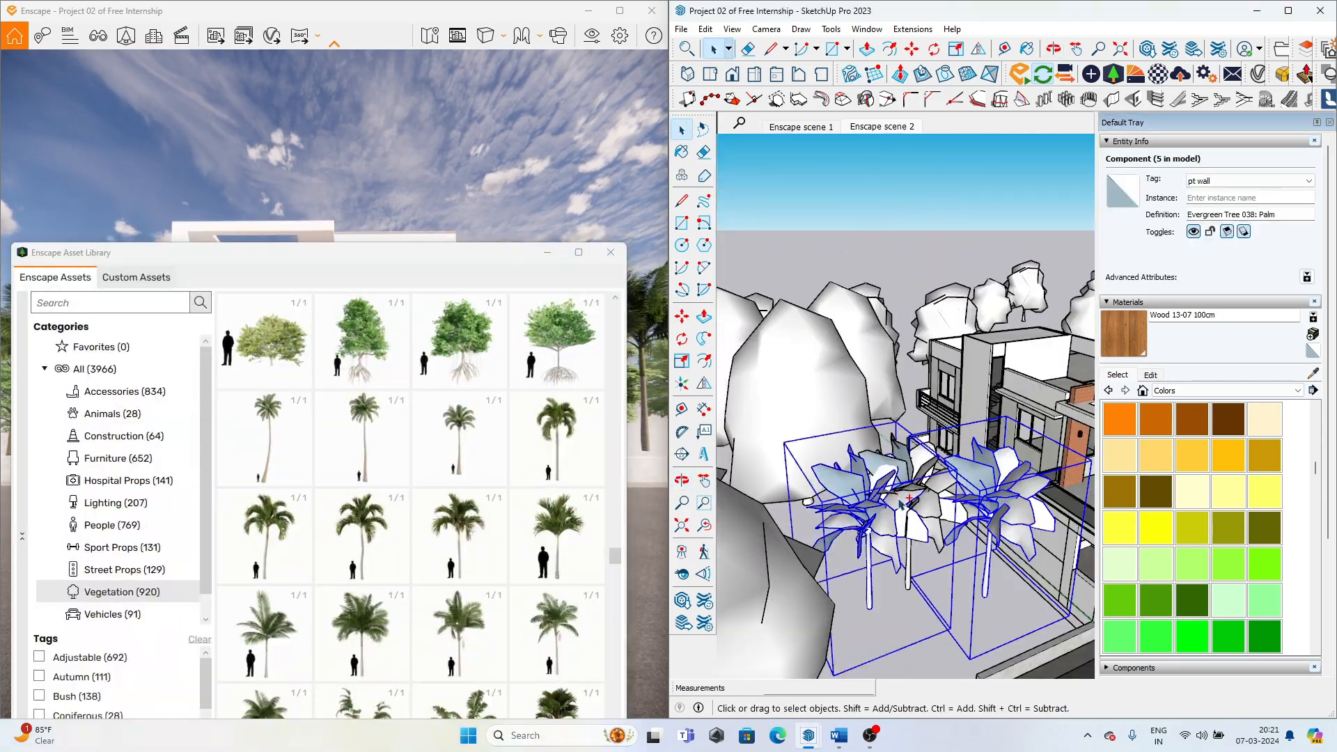
left_click(833, 512, "shift")
scroll(834, 512, "down", 5)
middle_click_drag(834, 512, 853, 550)
scroll(861, 537, "up", 6)
left_click(958, 602, "shift")
scroll(958, 557, "down", 6)
scroll(933, 452, "up", 5)
left_click(937, 453, "shift")
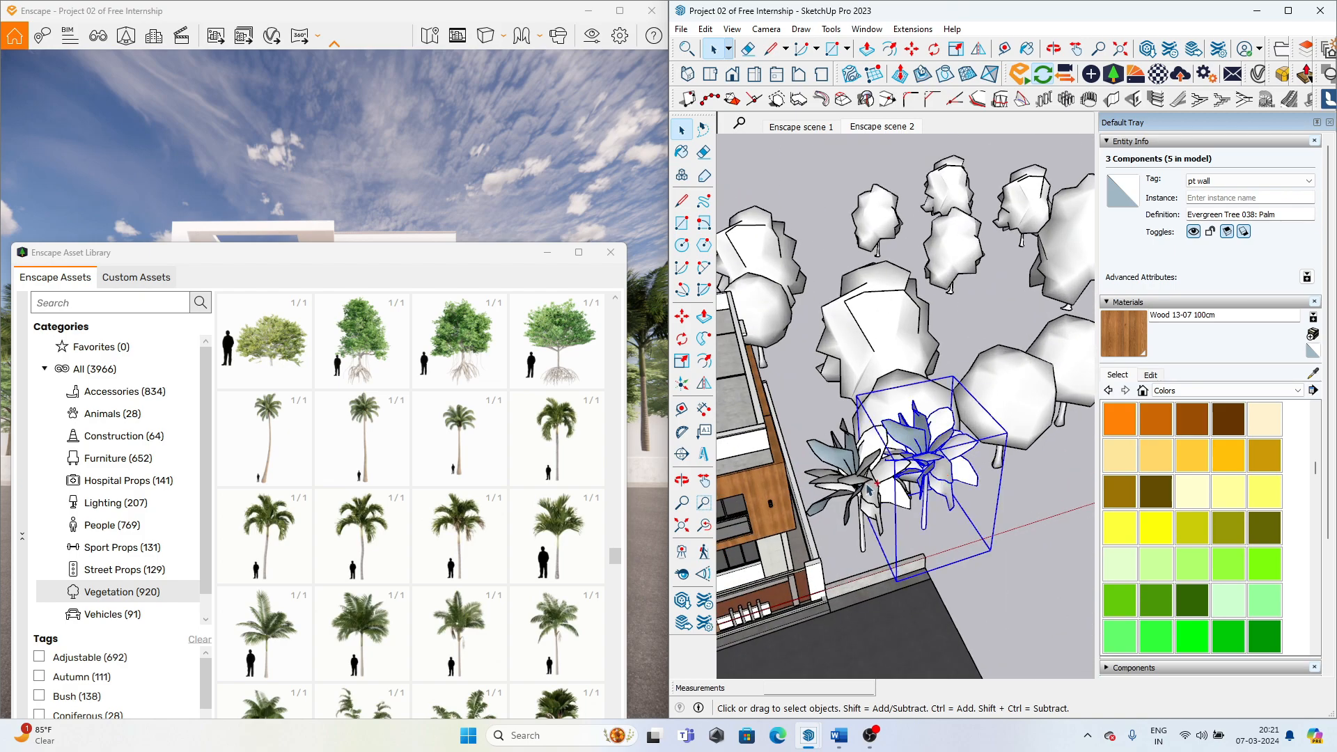
left_click(843, 449, "shift")
middle_click_drag(906, 592, 1025, 514)
scroll(1107, 515, "down", 4)
scroll(1025, 513, "down", 5)
scroll(875, 532, "up", 5)
middle_click_drag(874, 516, 906, 512)
left_click(682, 317)
left_click(988, 324)
left_click(985, 353)
key("space")
scroll(967, 585, "down", 5)
left_click(967, 585)
scroll(850, 457, "up", 5)
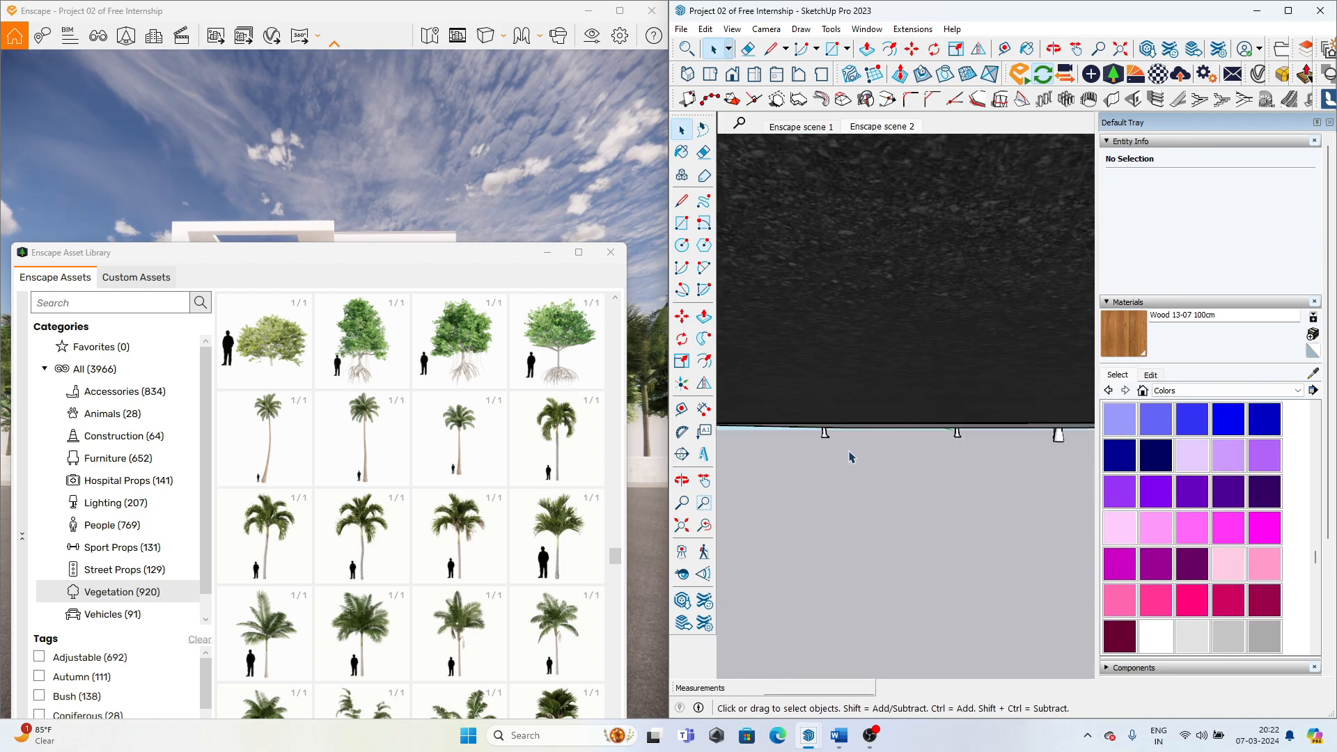
- Clear the asset library away, restore the saved front view in Enscape and switch on the safe frame
left_click(555, 253)
left_click(99, 36)
left_click(84, 237)
left_click(98, 36)
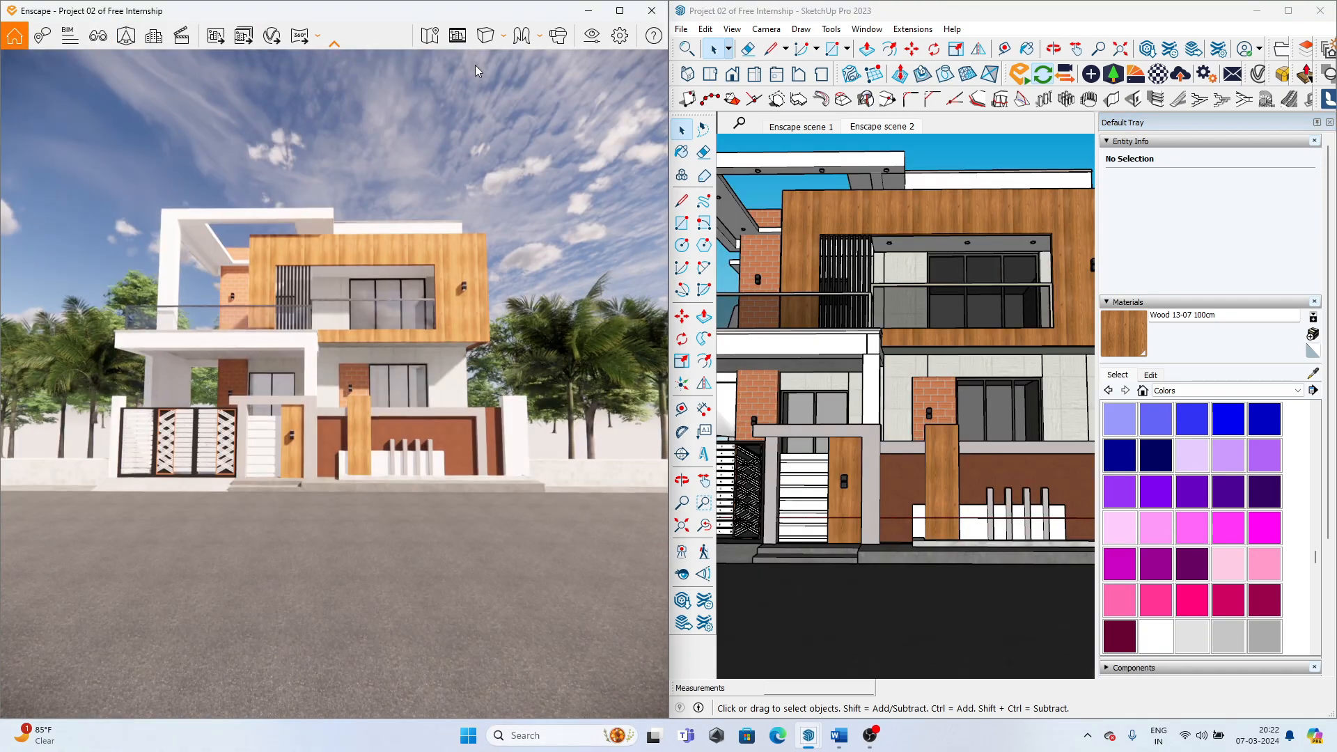
left_click(458, 36)
- Enlarge the modelling viewport by narrowing the tray and the Enscape window, with the front boundary planter in close view
scroll(919, 480, "down", 5)
mouse_move(919, 480)
middle_mouse_down()
mouse_move(940, 525)
mouse_move(910, 451)
mouse_move(985, 590)
middle_mouse_up()
scroll(911, 450, "up", 3)
scroll(986, 590, "down", 4)
scroll(985, 592, "down", 5)
scroll(867, 334, "up", 5)
middle_click_drag(912, 460, 891, 390)
left_click_drag(1098, 370, 1147, 376)
scroll(1024, 421, "up", 2)
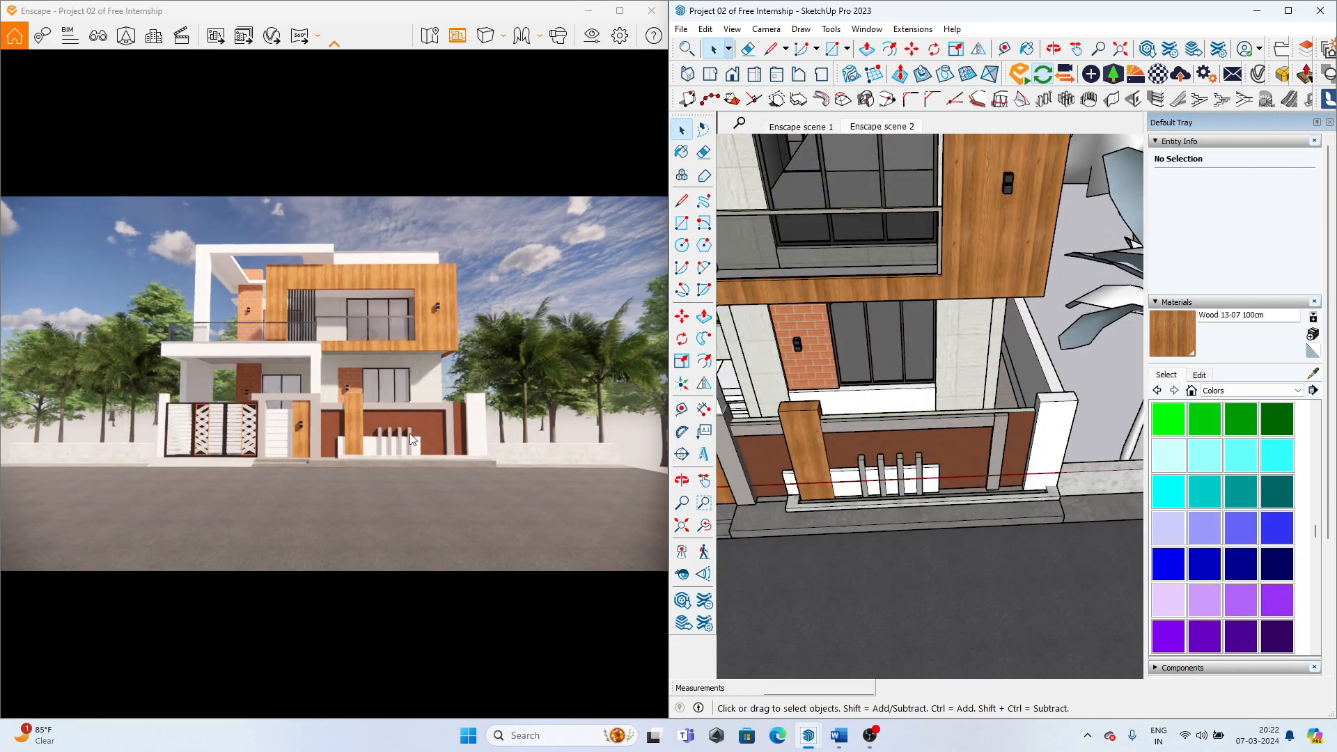
left_click_drag(668, 390, 520, 390)
- Choose a plant from the vegetation assets and place it at the right end of the front boundary planter
left_click(965, 74)
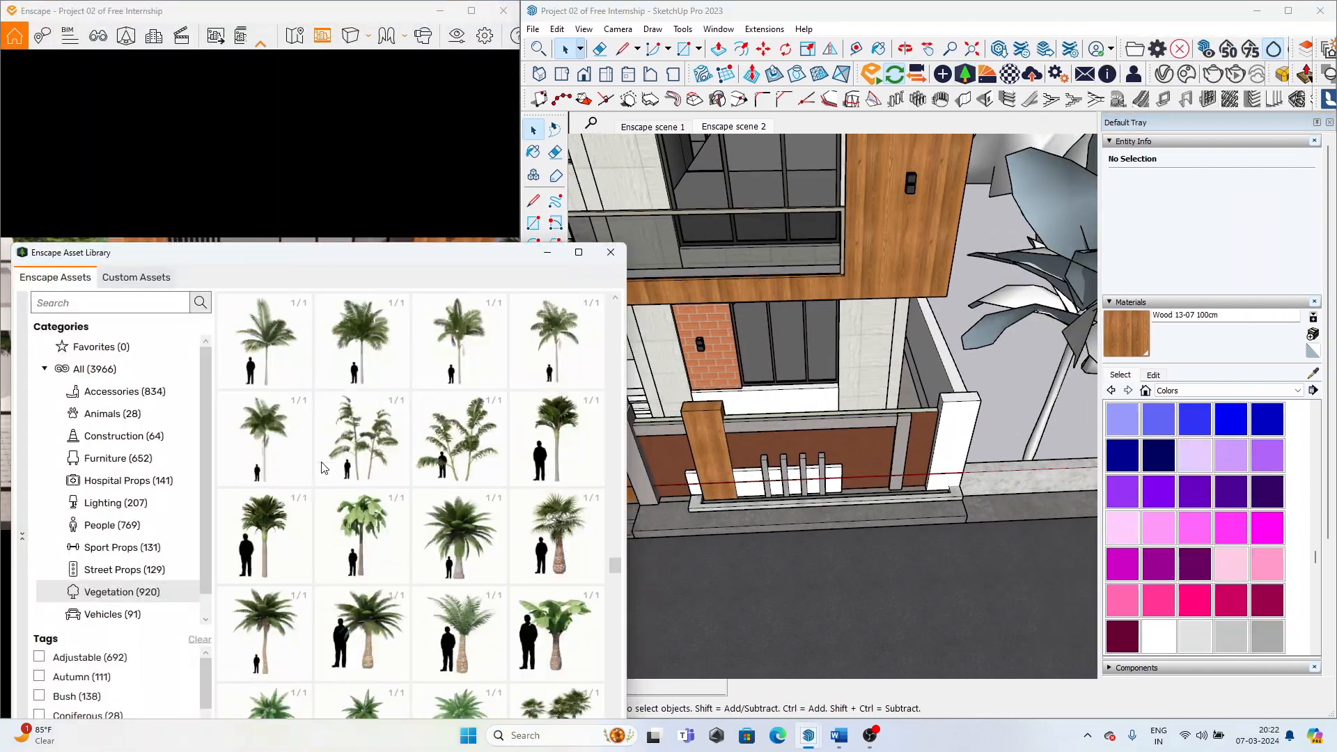
left_click_drag(335, 253, 410, 115)
scroll(510, 380, "down", 10)
left_click(416, 530)
scroll(905, 501, "up", 5)
left_click(888, 495)
- Choose a low ground plant and place several copies along the front boundary planter
scroll(416, 516, "down", 10)
scroll(453, 515, "down", 10)
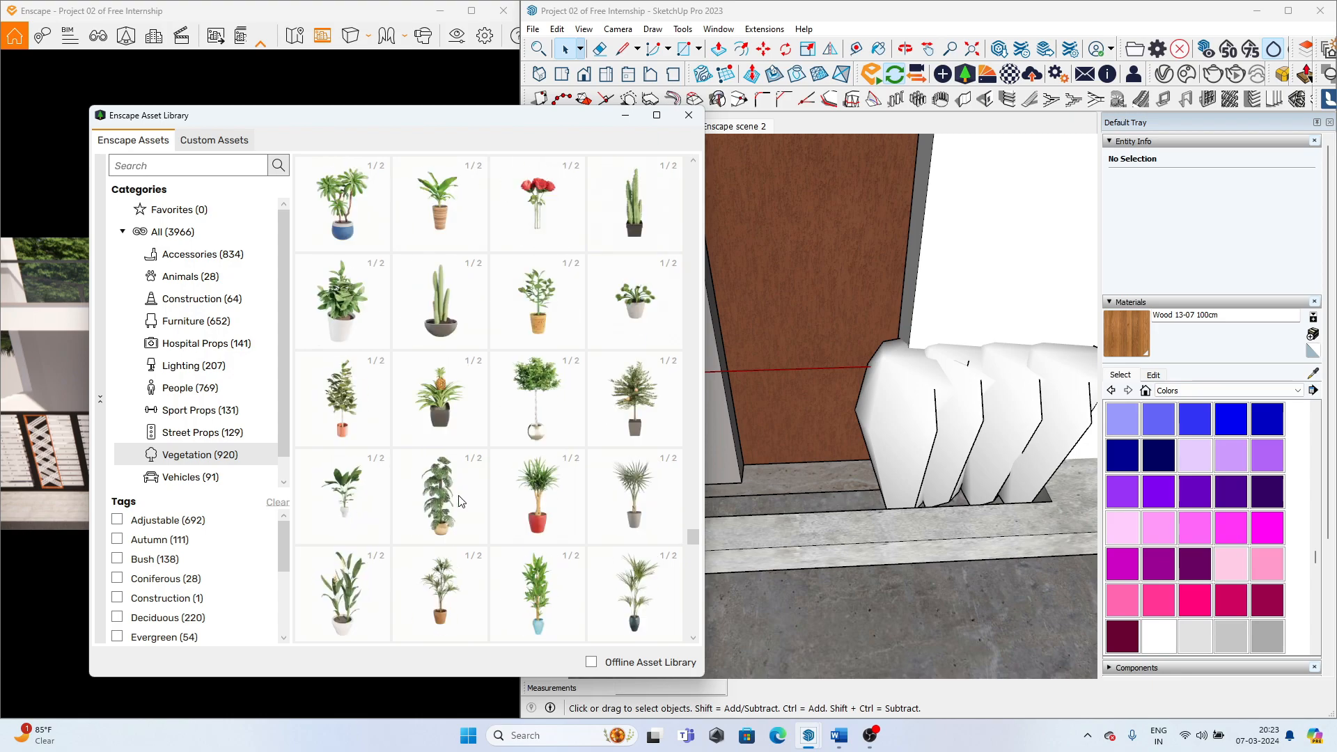
scroll(499, 514, "up", 10)
scroll(497, 514, "down", 3)
left_click(411, 516)
scroll(783, 510, "down", 8)
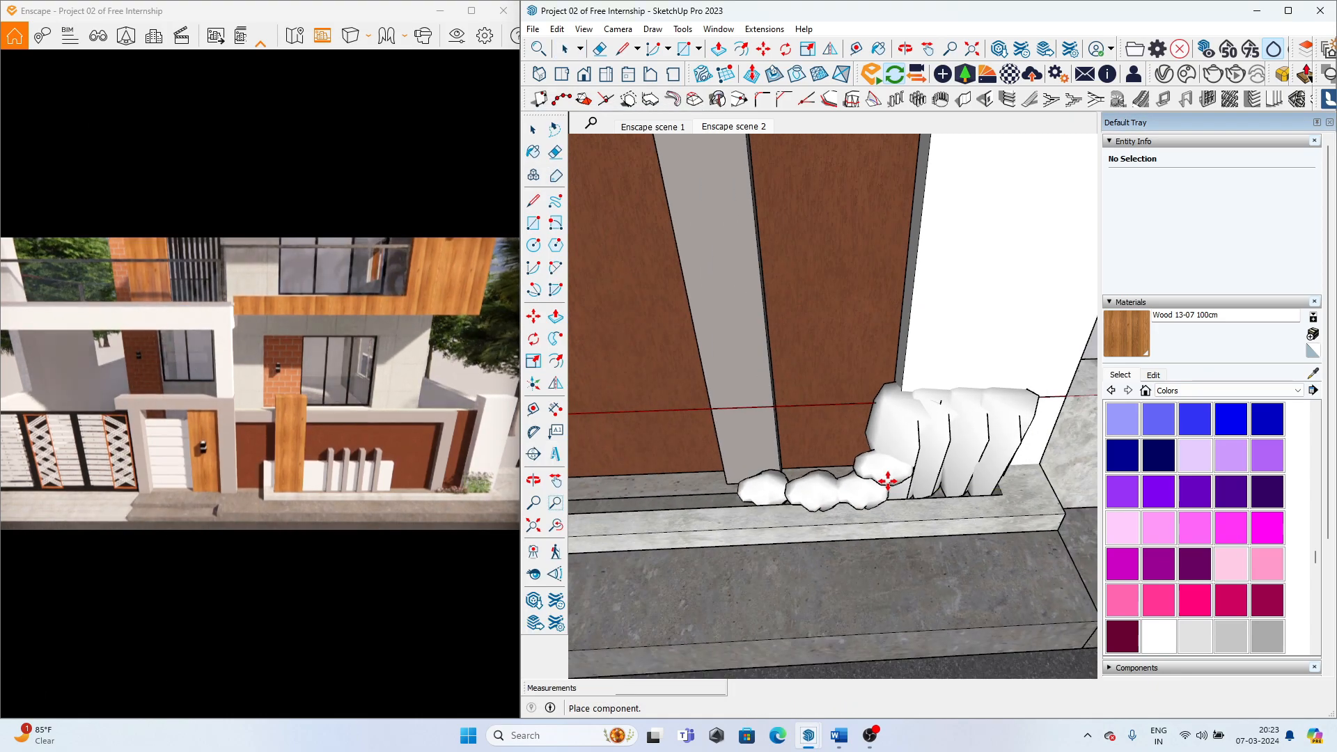
scroll(799, 561, "up", 5)
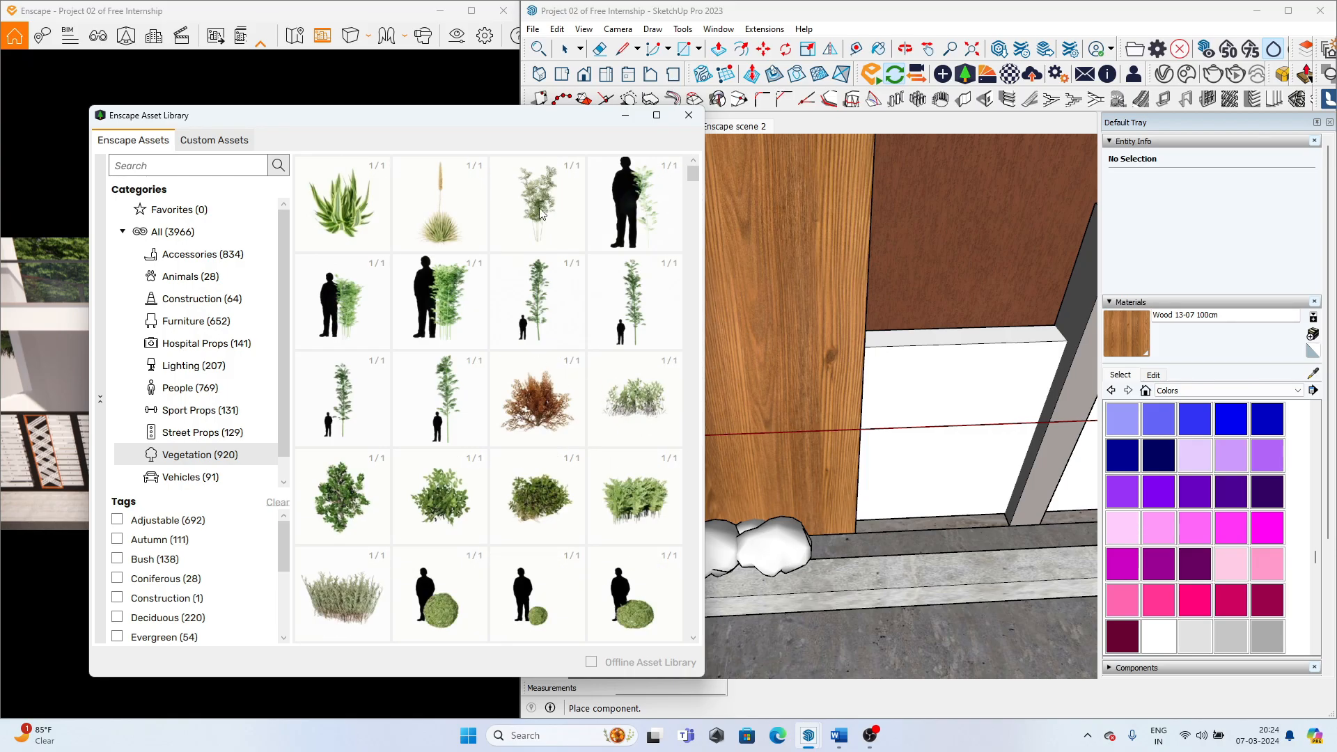
- Choose an upright leafy shrub and place four copies in the planter on both sides of the vertical fins
left_click(541, 278)
scroll(861, 565, "down", 3)
left_click(871, 538)
scroll(773, 556, "down", 3)
scroll(1034, 539, "up", 3)
left_click(1024, 535)
left_click(812, 546)
scroll(833, 535, "down", 3)
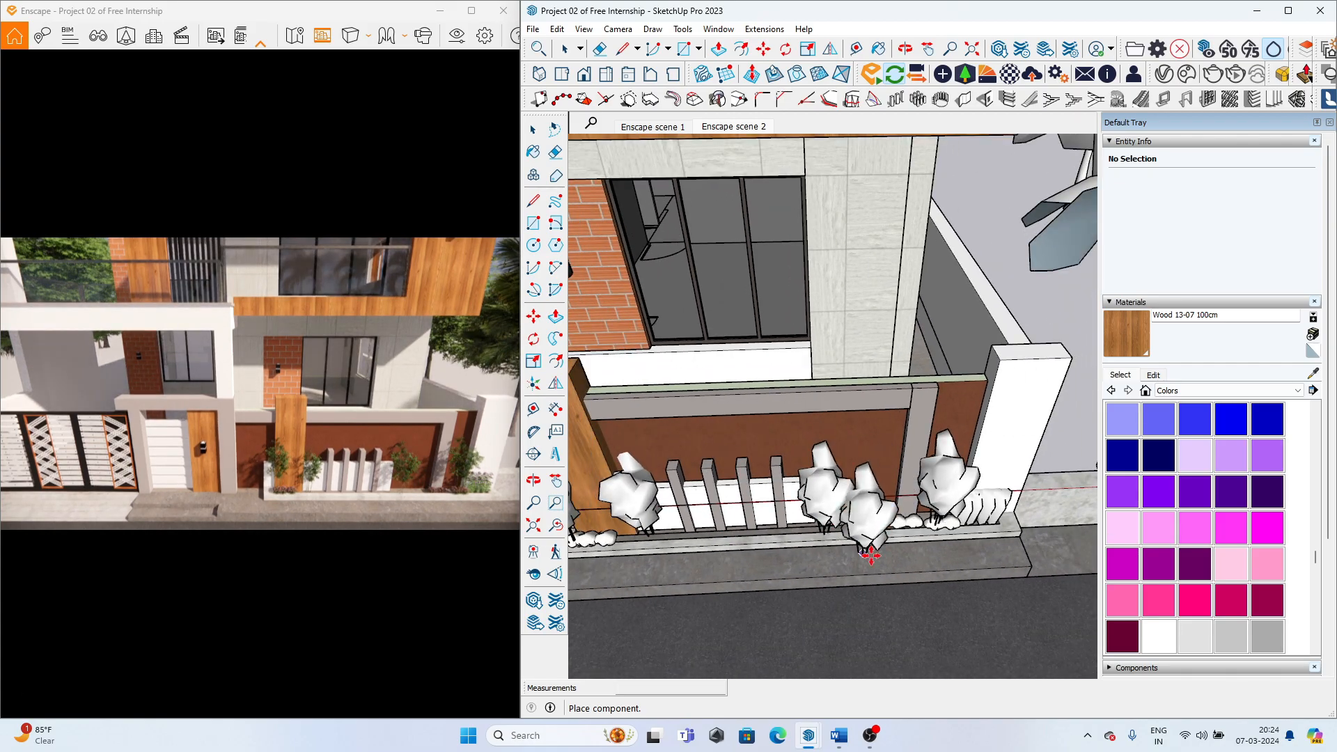
key("Escape")
left_click(635, 333)
scroll(812, 518, "up", 1)
key("Escape")
- Choose a low bush and place copies between the upright shrubs in the front planter
scroll(543, 404, "down", 1)
left_click(535, 410)
left_click(858, 531)
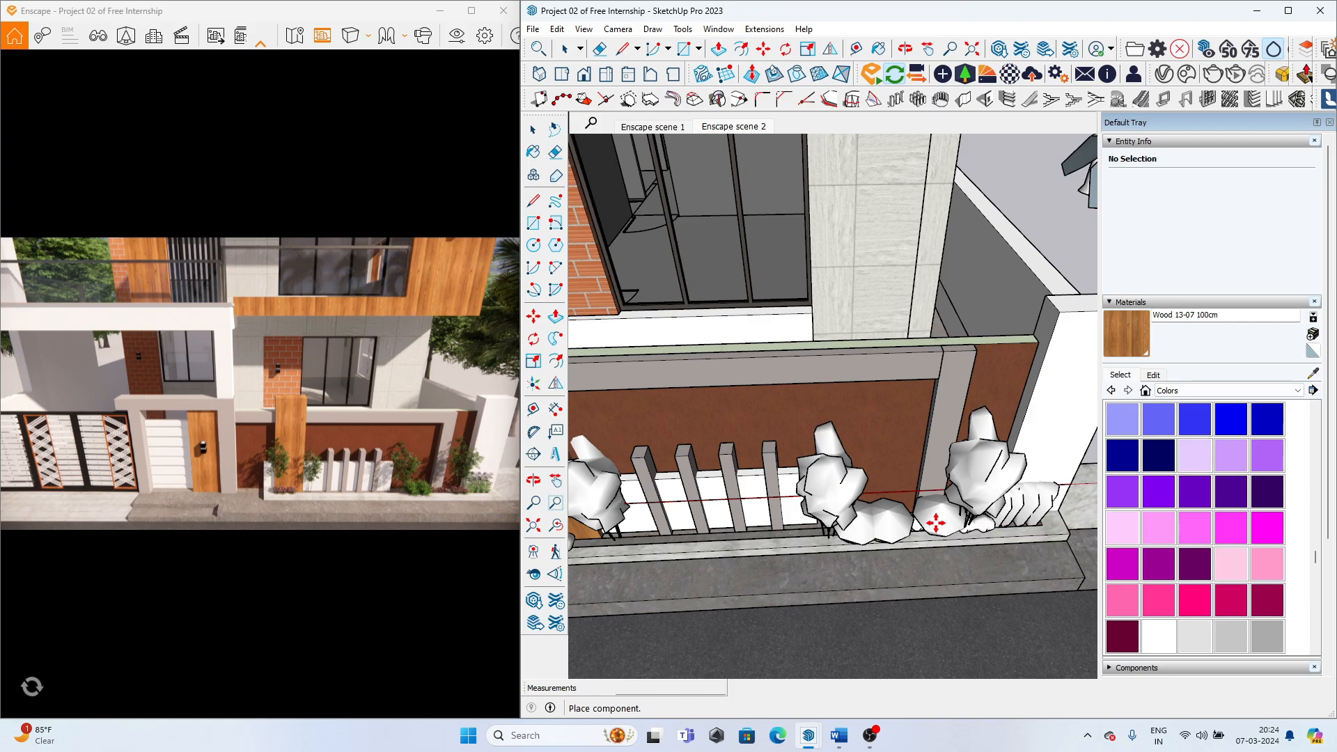
left_click(622, 539)
scroll(654, 583, "down", 3)
scroll(624, 553, "up", 5)
key("Escape")
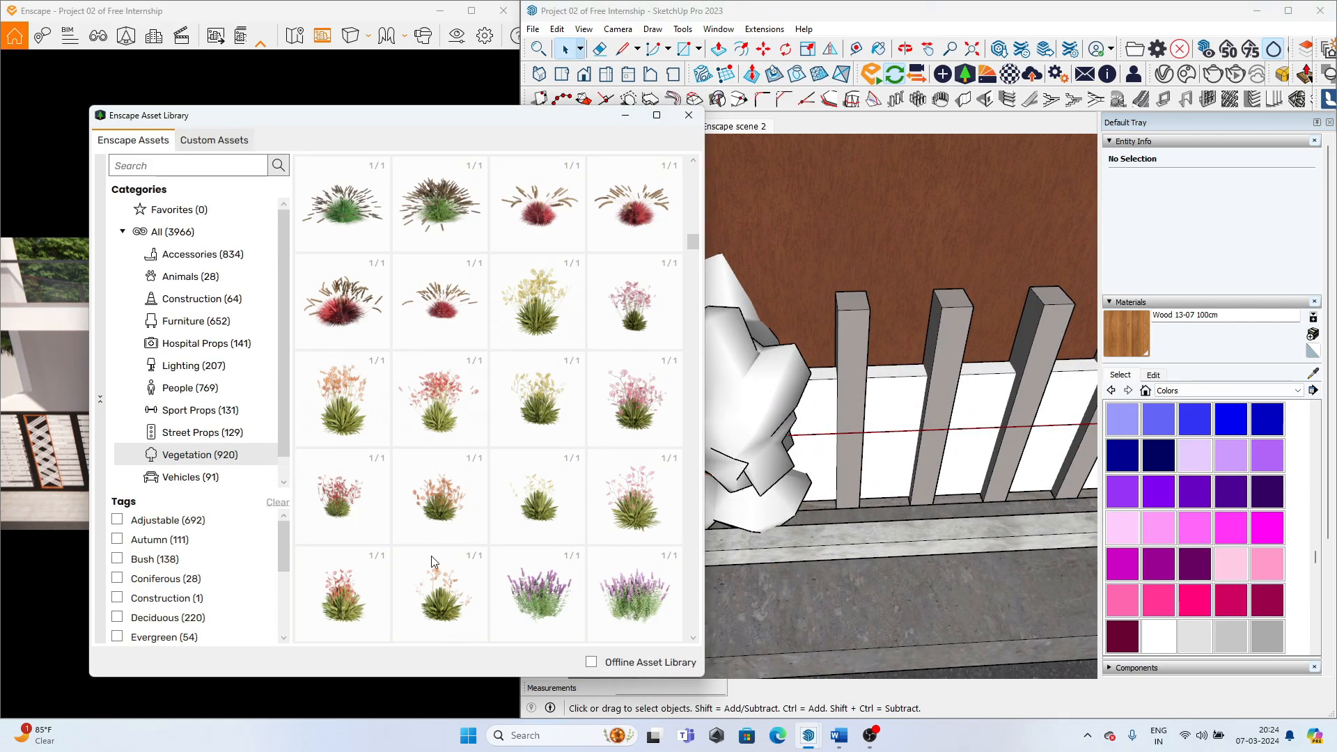
left_click(431, 561)
scroll(800, 528, "down", 3)
key("Escape")
left_click(443, 524)
key("Escape")
- Choose a large rounded shrub from the vegetation assets and place it in the front planter on both sides of the vertical fins
left_click(355, 497)
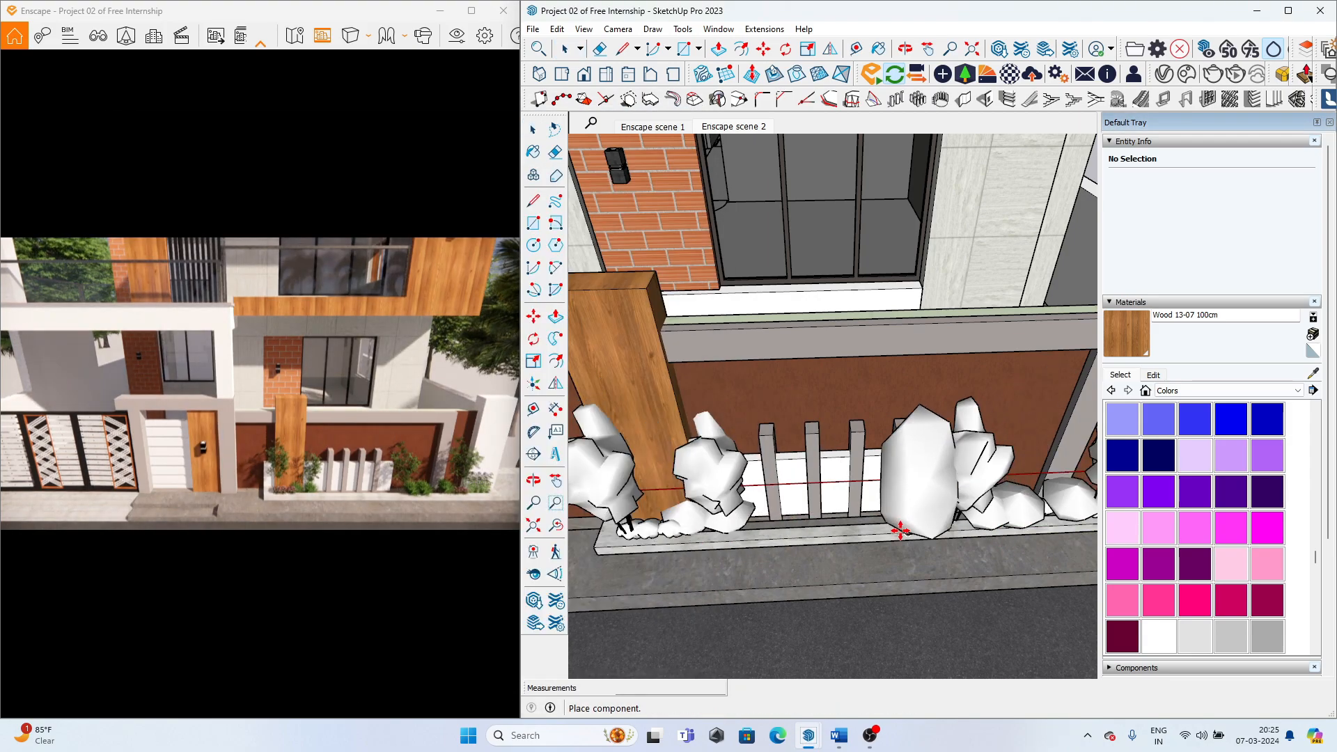
scroll(906, 530, "down", 2)
scroll(697, 536, "up", 3)
left_click(766, 522)
scroll(526, 590, "down", 1)
scroll(557, 600, "down", 4)
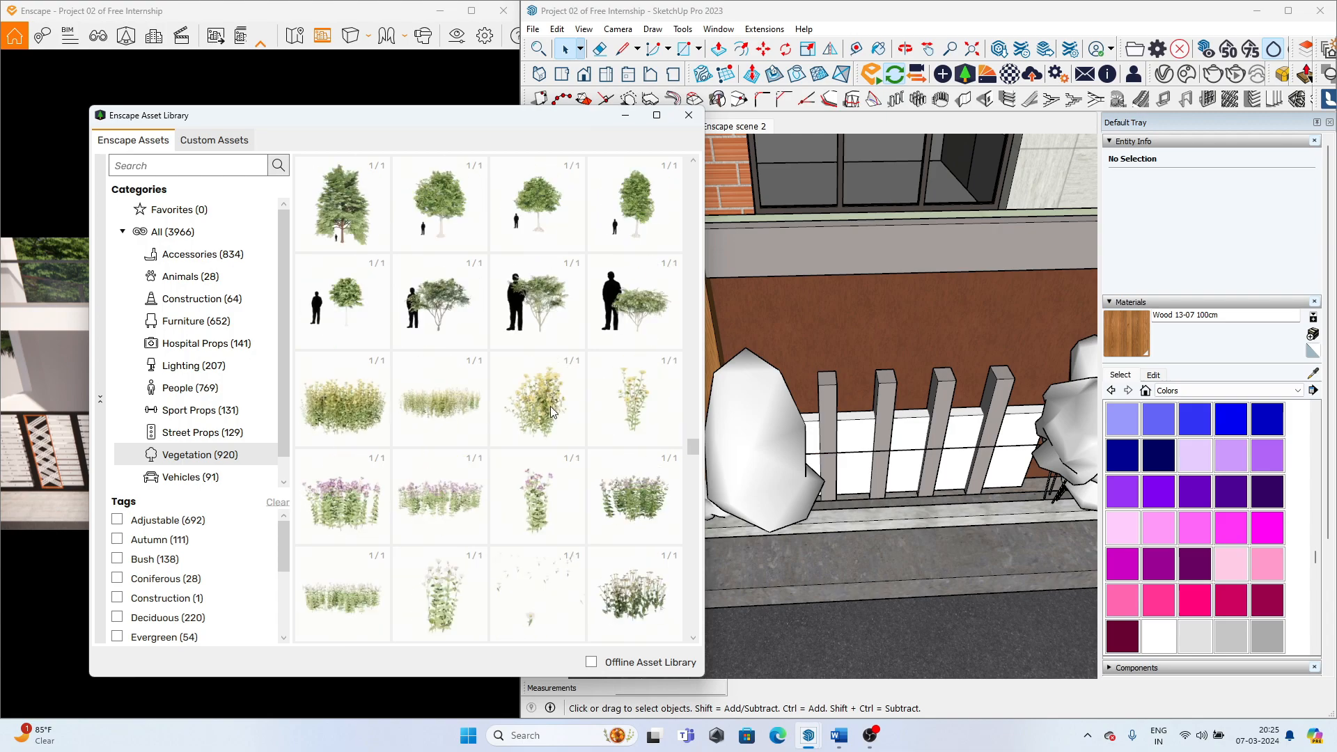
- Choose two small flowering plants and place a row of each along the vertical fins of the front planter
left_click(545, 415)
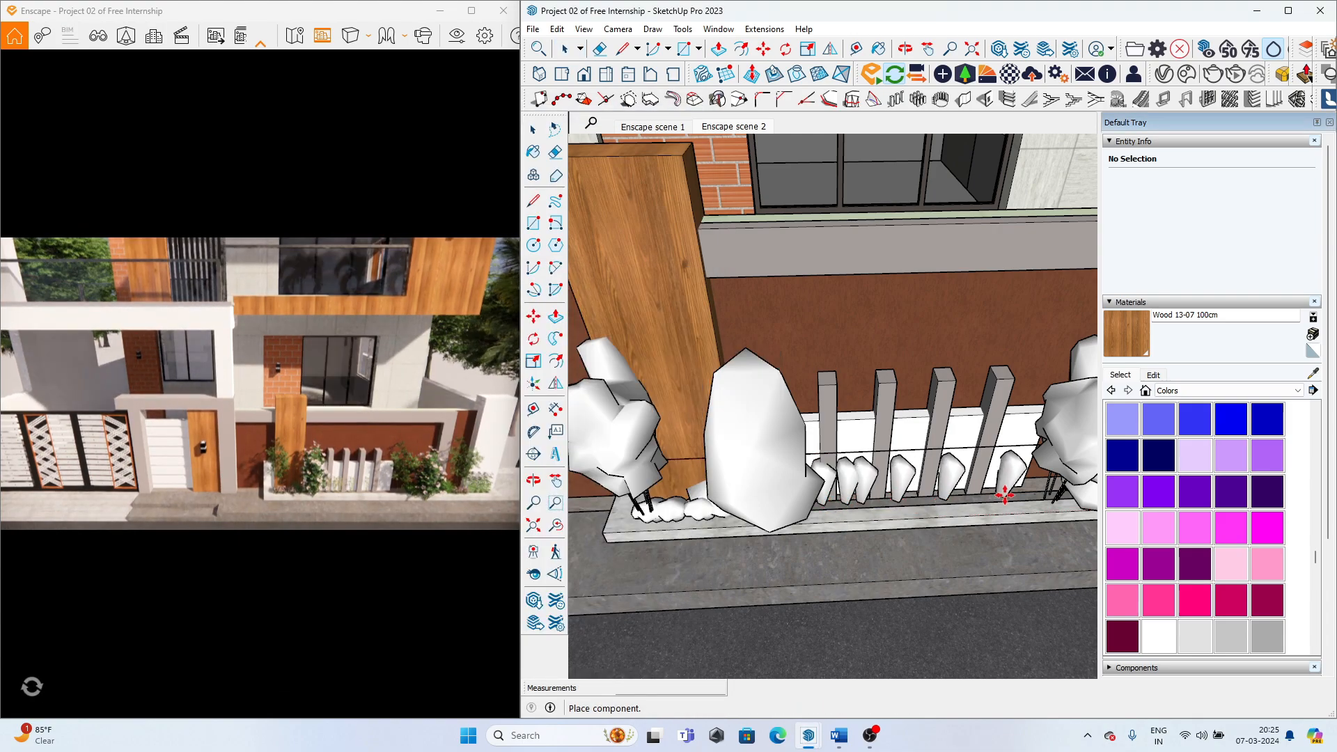
left_click(1001, 495)
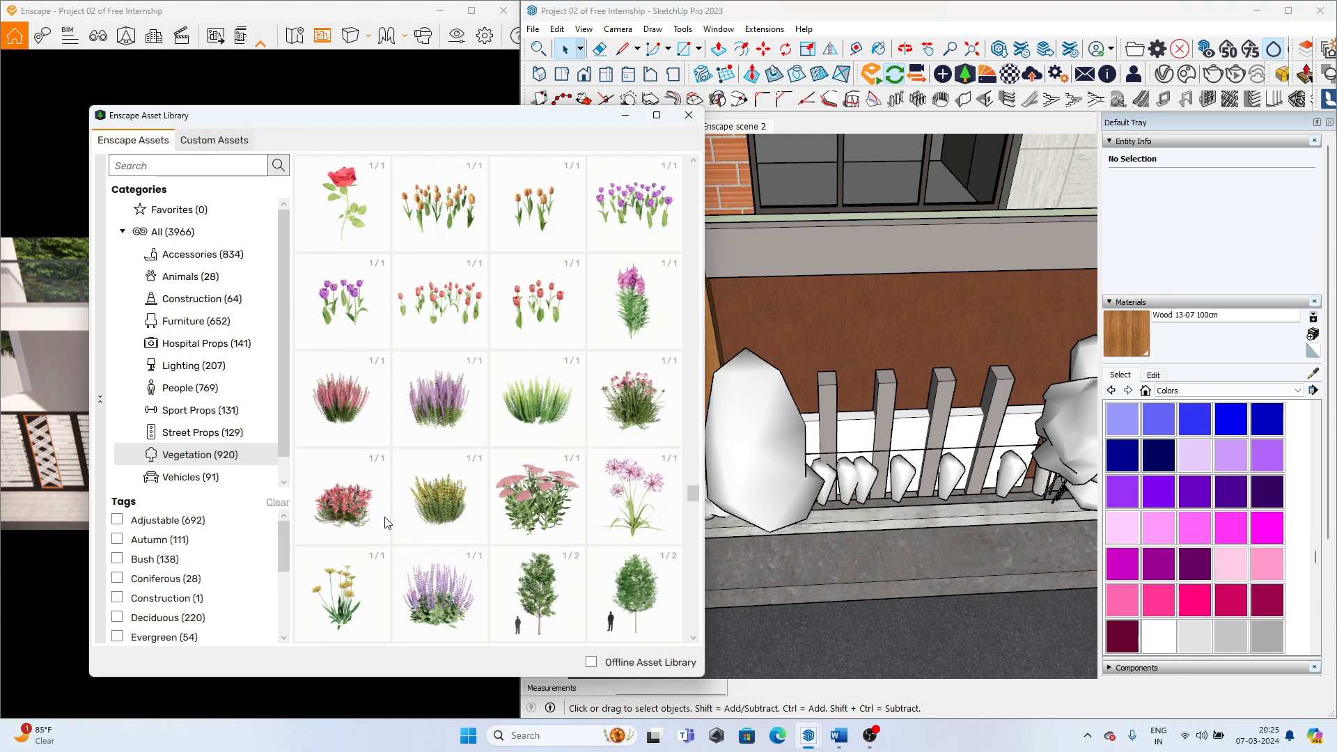
left_click(421, 517)
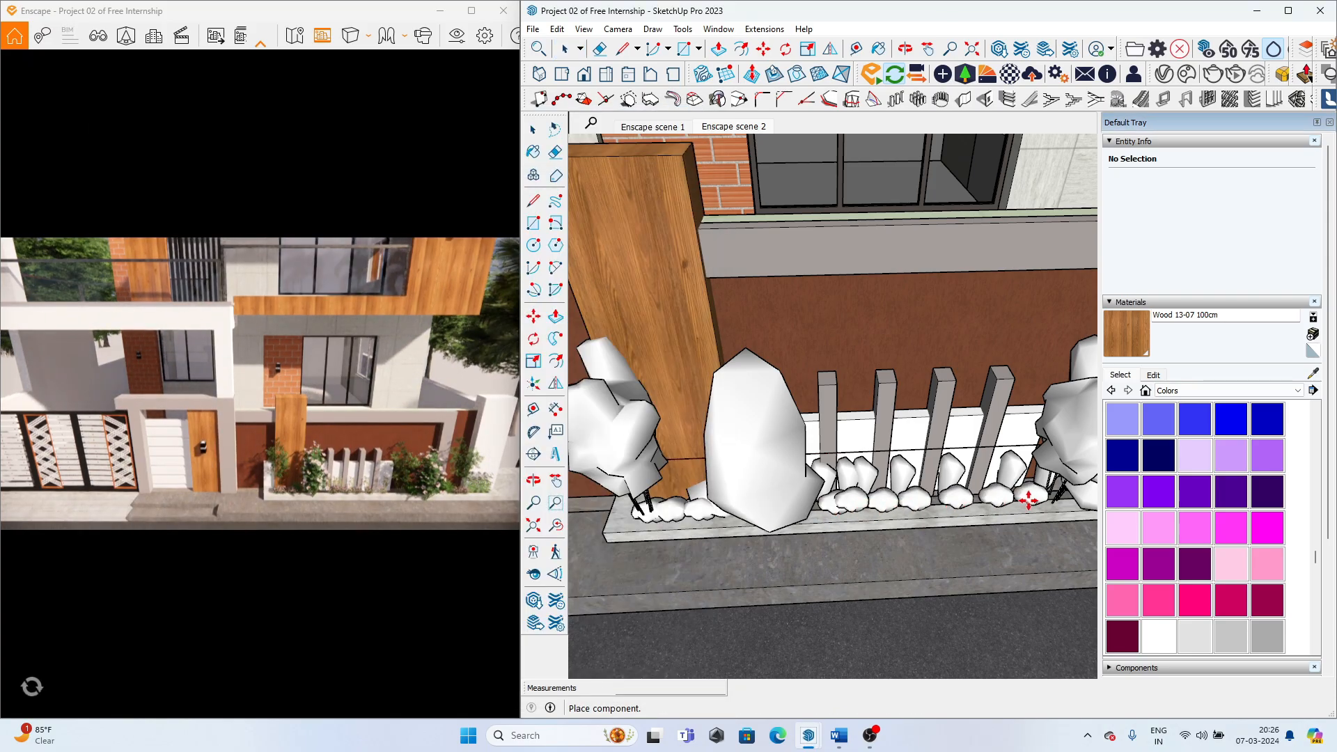
scroll(1028, 500, "down", 5)
left_click(1024, 608)
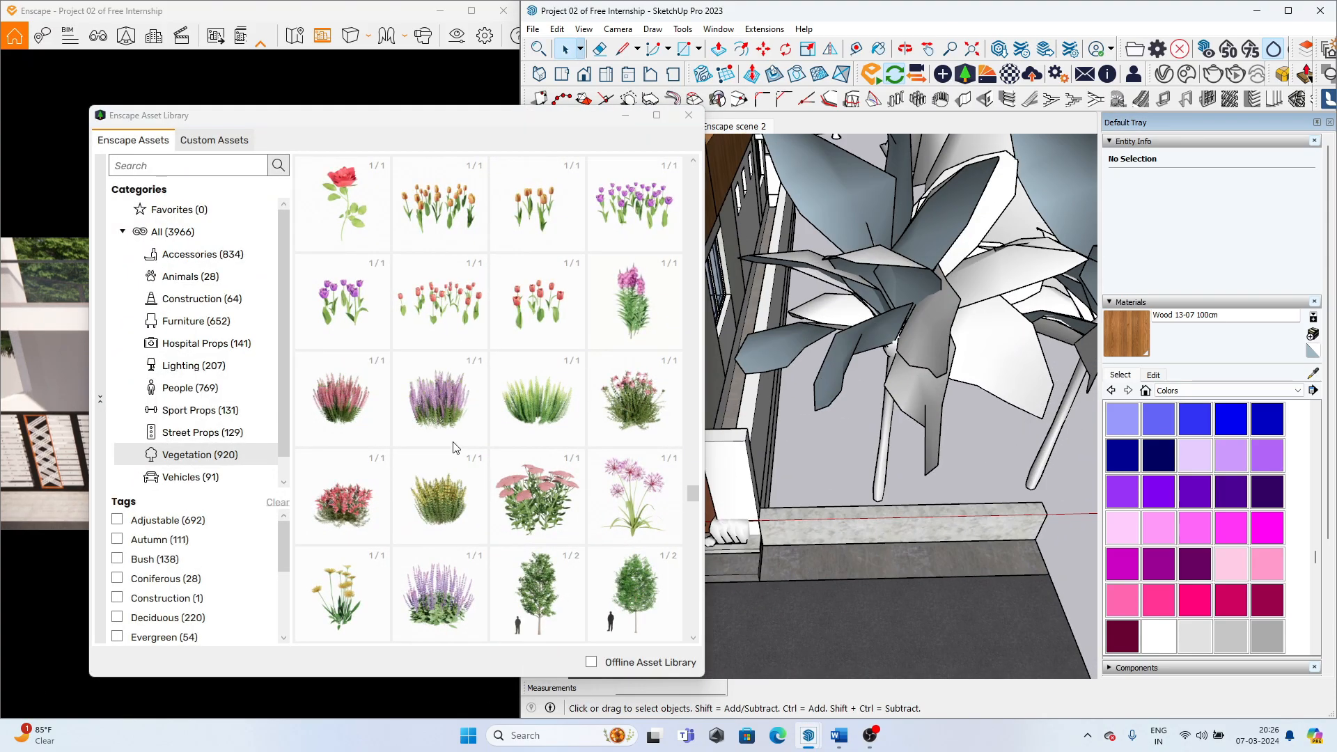
- Choose two kinds of bushes and place them in two rows behind the low boundary wall on the house's right side
scroll(352, 512, "up", 15)
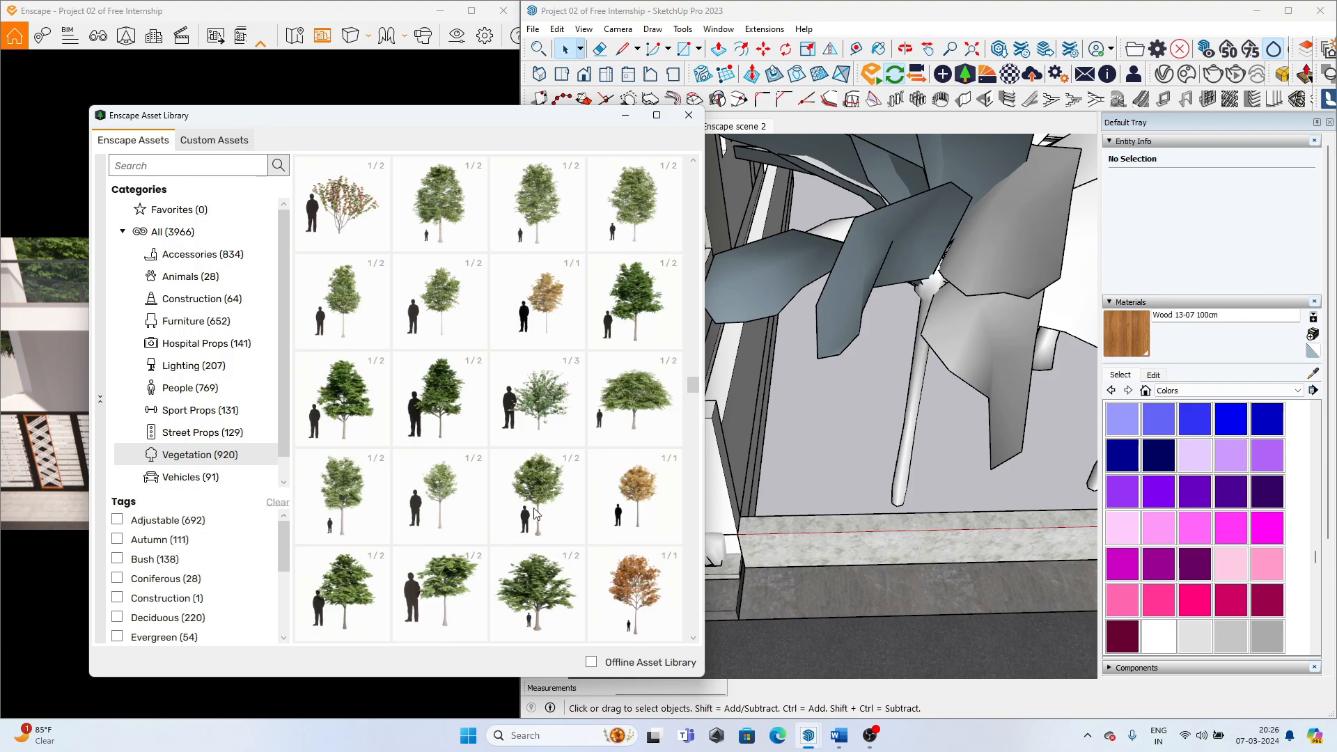
scroll(530, 478, "up", 5)
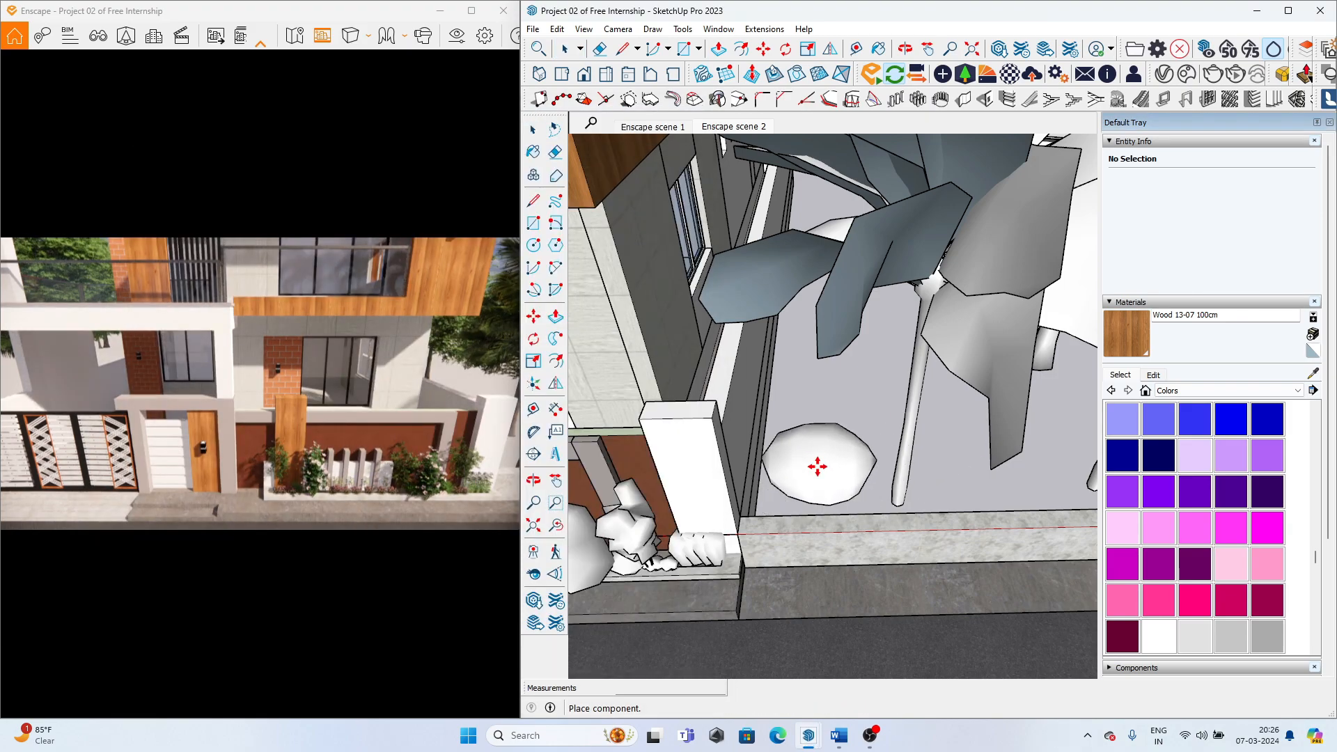
left_click(1064, 474)
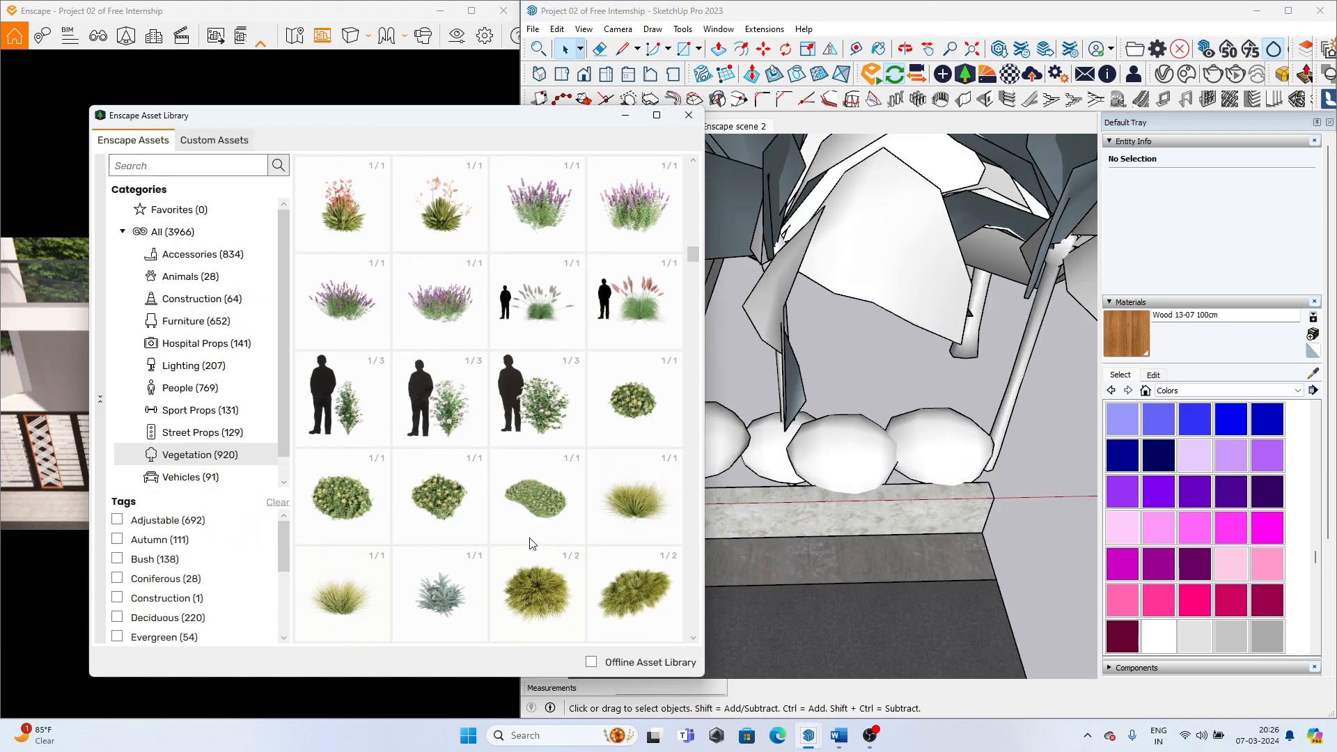
left_click(603, 430)
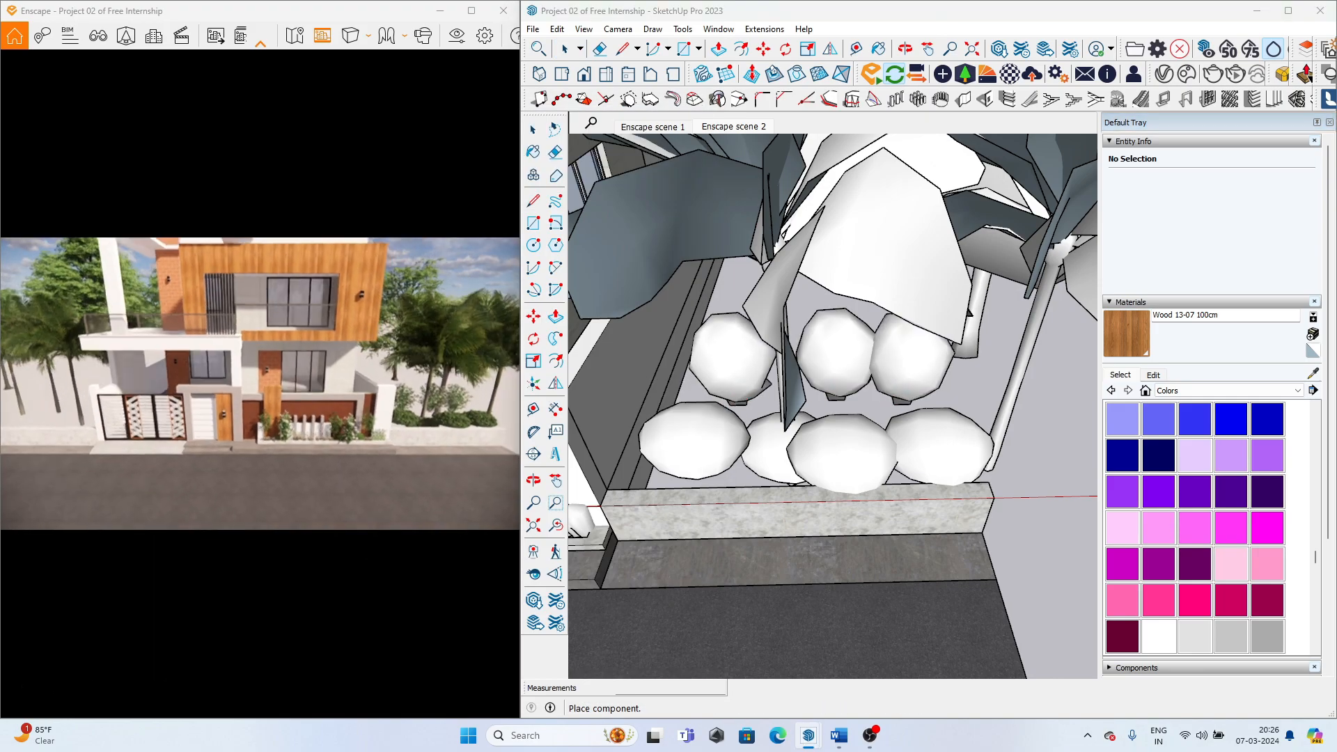
scroll(813, 427, "up", 3)
left_click(800, 582)
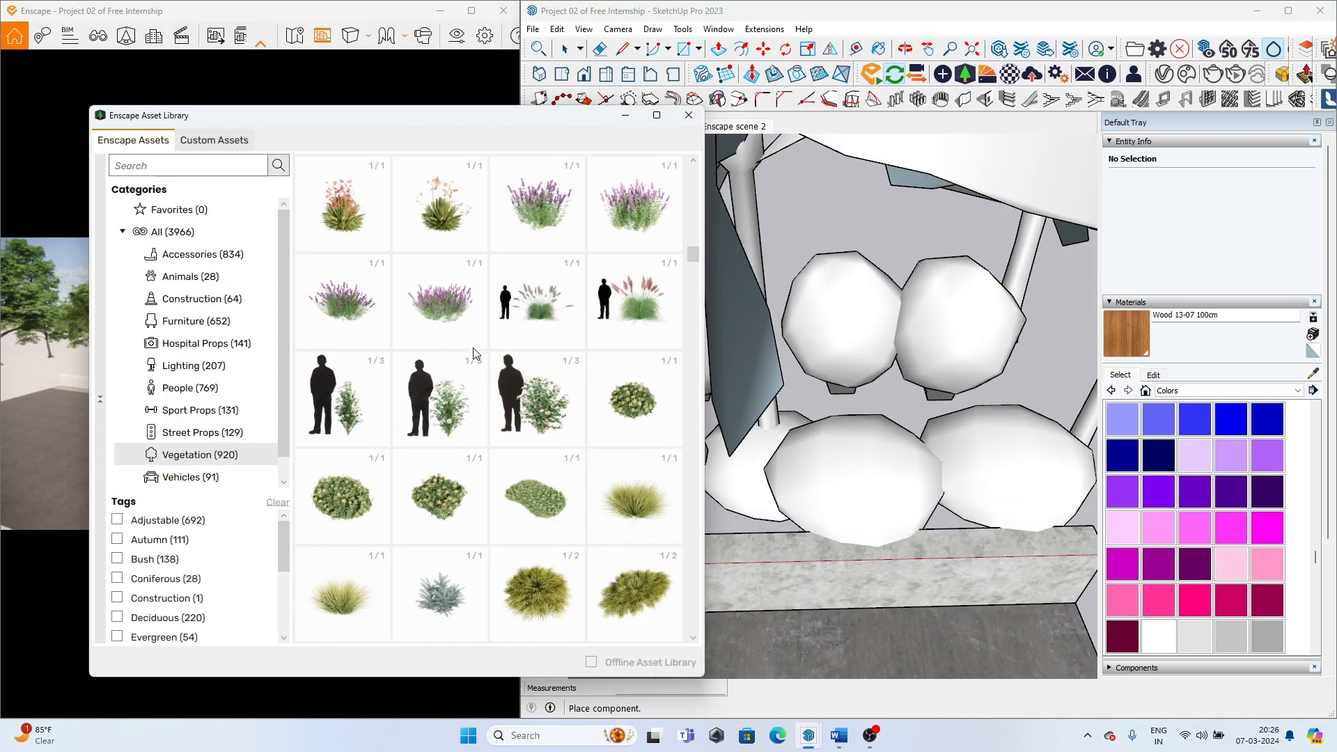
- Add another kind of shrub among the bushes behind the right-side boundary wall and adjust its position with Move
left_click(335, 407)
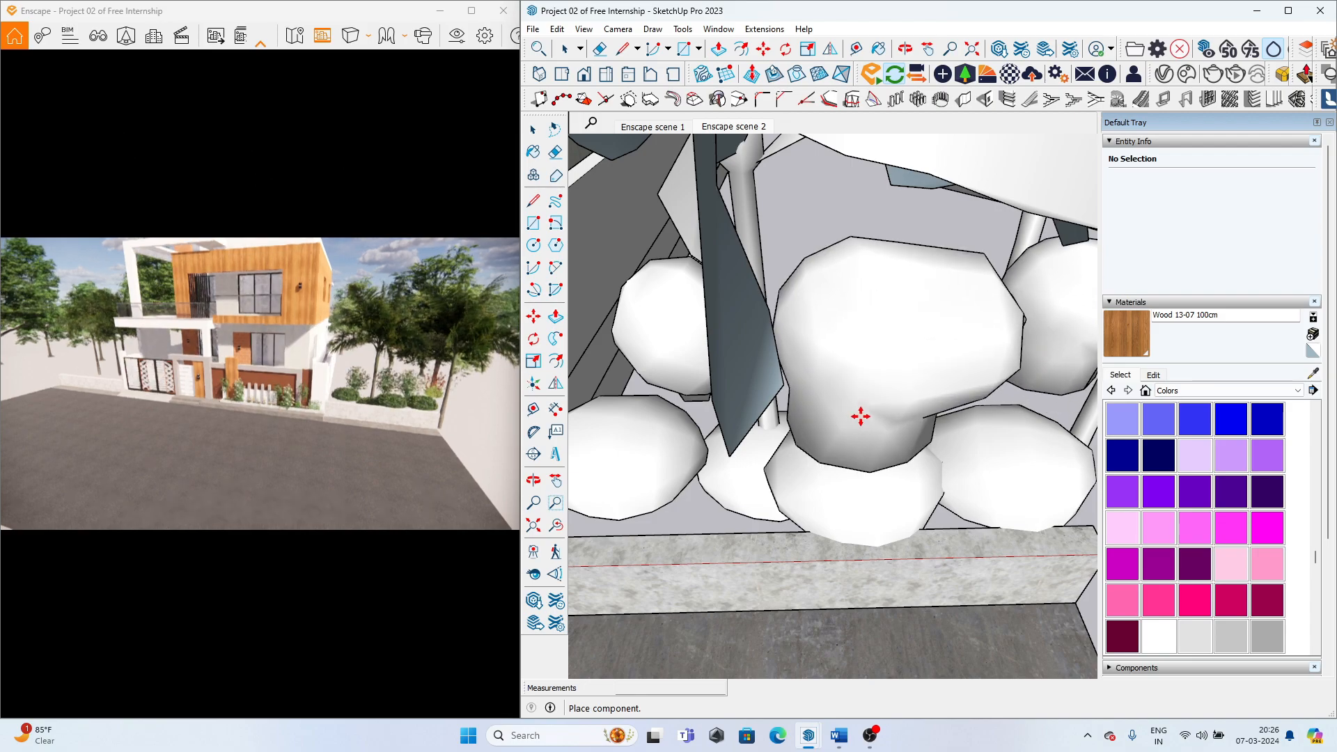
scroll(729, 453, "up", 2)
scroll(724, 460, "down", 3)
scroll(696, 478, "up", 3)
scroll(724, 498, "up", 2)
left_click(863, 446)
key("m")
scroll(836, 438, "up", 2)
left_click(797, 552)
left_click(806, 568)
- Choose a rounded bush from the Enscape assets and place a row of it behind the low boundary wall on the house's left side
scroll(1036, 534, "down", 8)
scroll(773, 550, "up", 3)
middle_click_drag(773, 550, 888, 627)
left_click(967, 72)
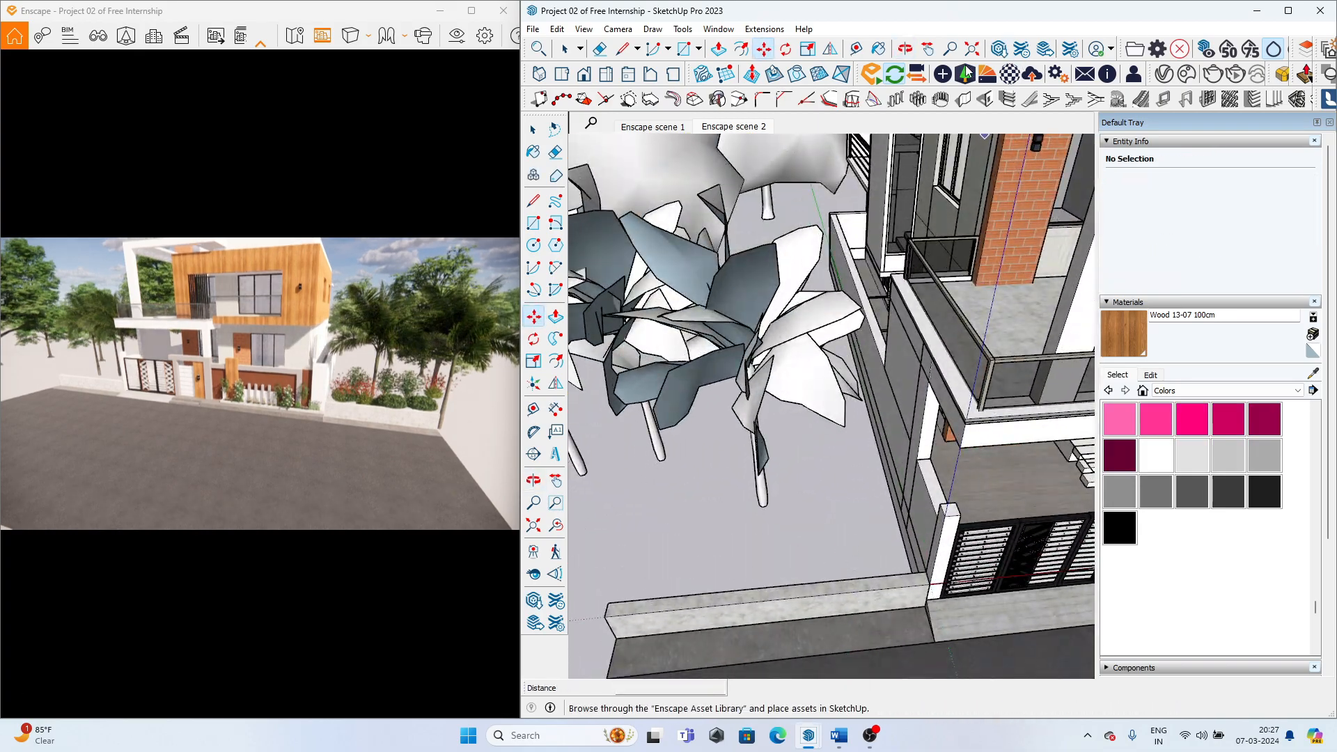
scroll(866, 531, "up", 2)
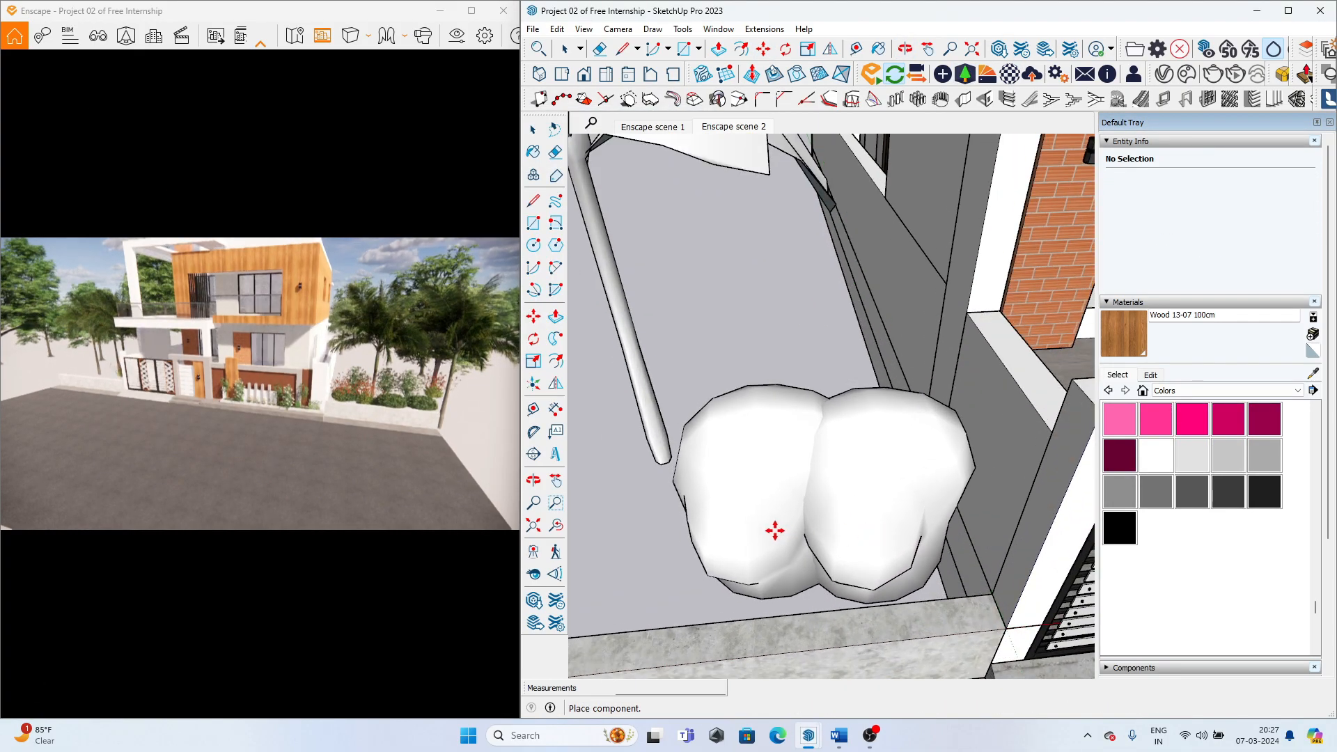
scroll(770, 531, "down", 4)
scroll(734, 514, "up", 1)
scroll(797, 431, "down", 4)
scroll(670, 481, "up", 2)
left_click(669, 482)
- Choose further vegetation assets and place them among and in front of the bushes behind the left-side boundary wall
left_click(965, 73)
scroll(538, 397, "up", 3)
left_click(539, 397)
left_click(704, 485)
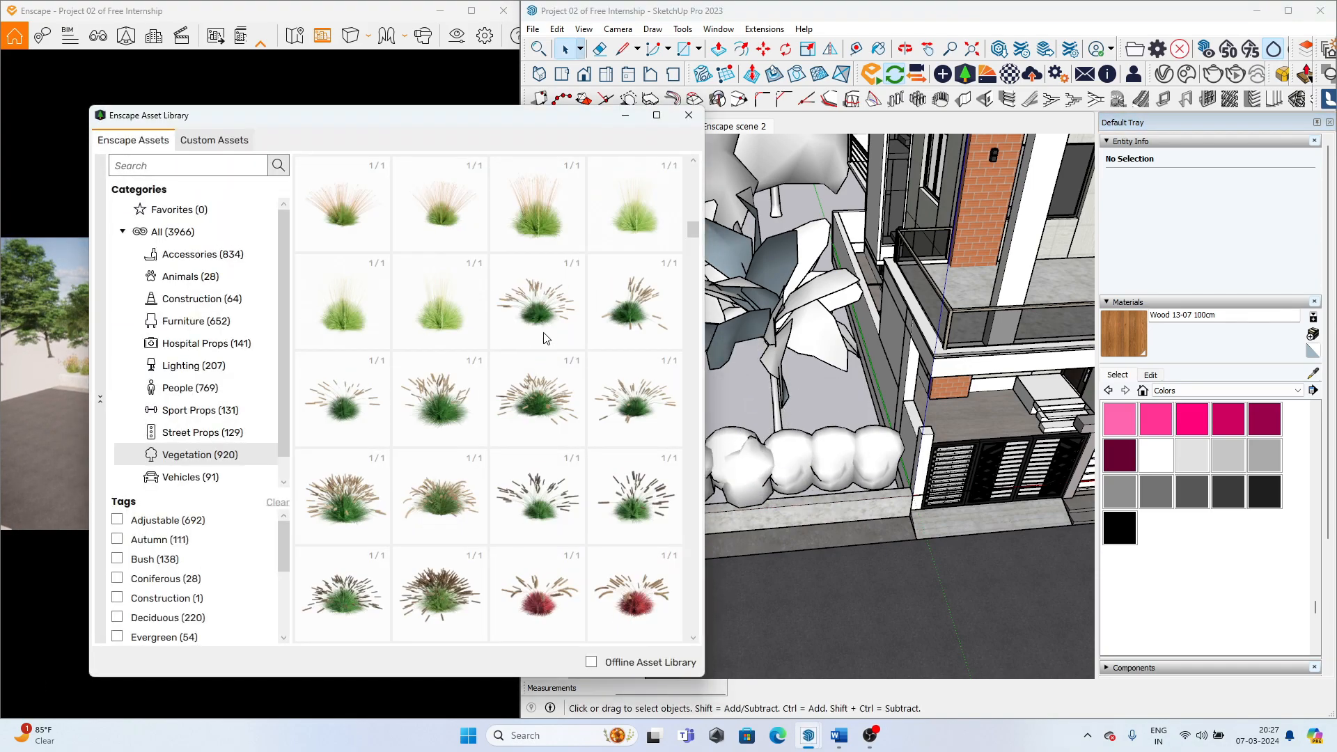
left_click(573, 528)
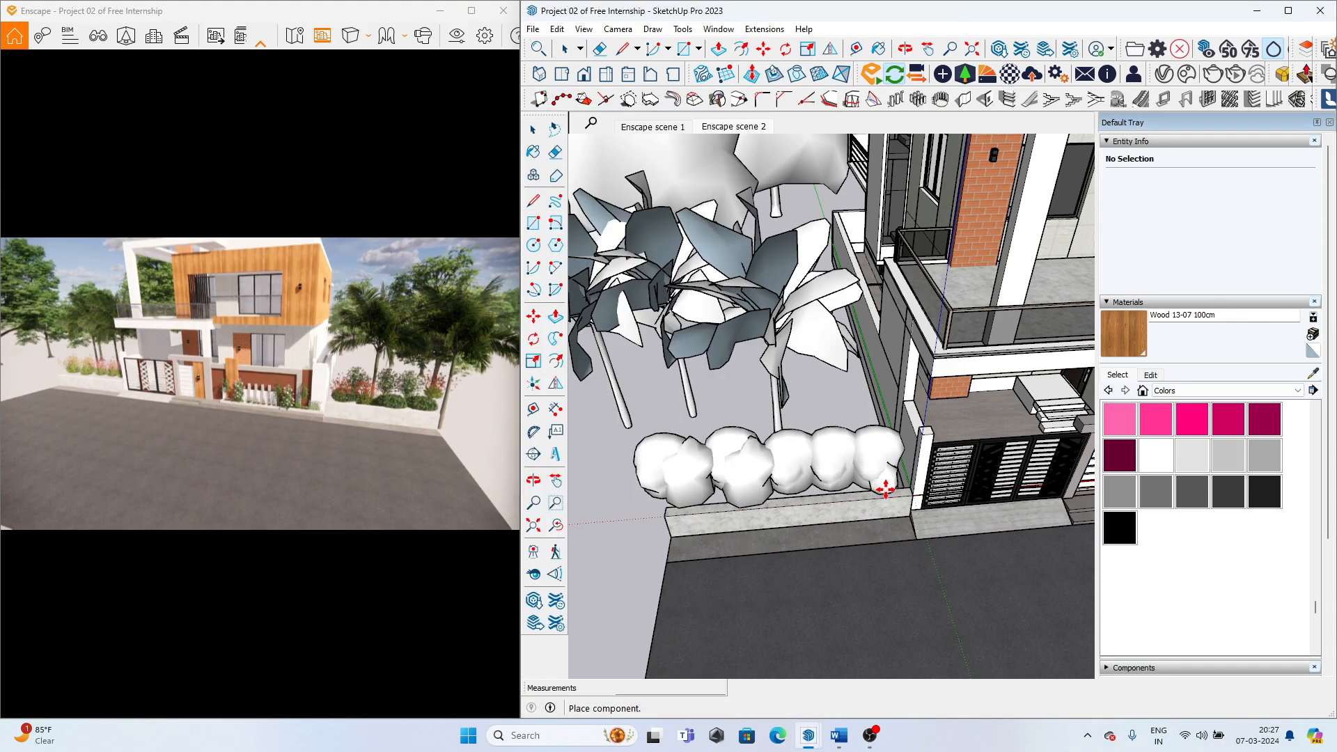
left_click(717, 499)
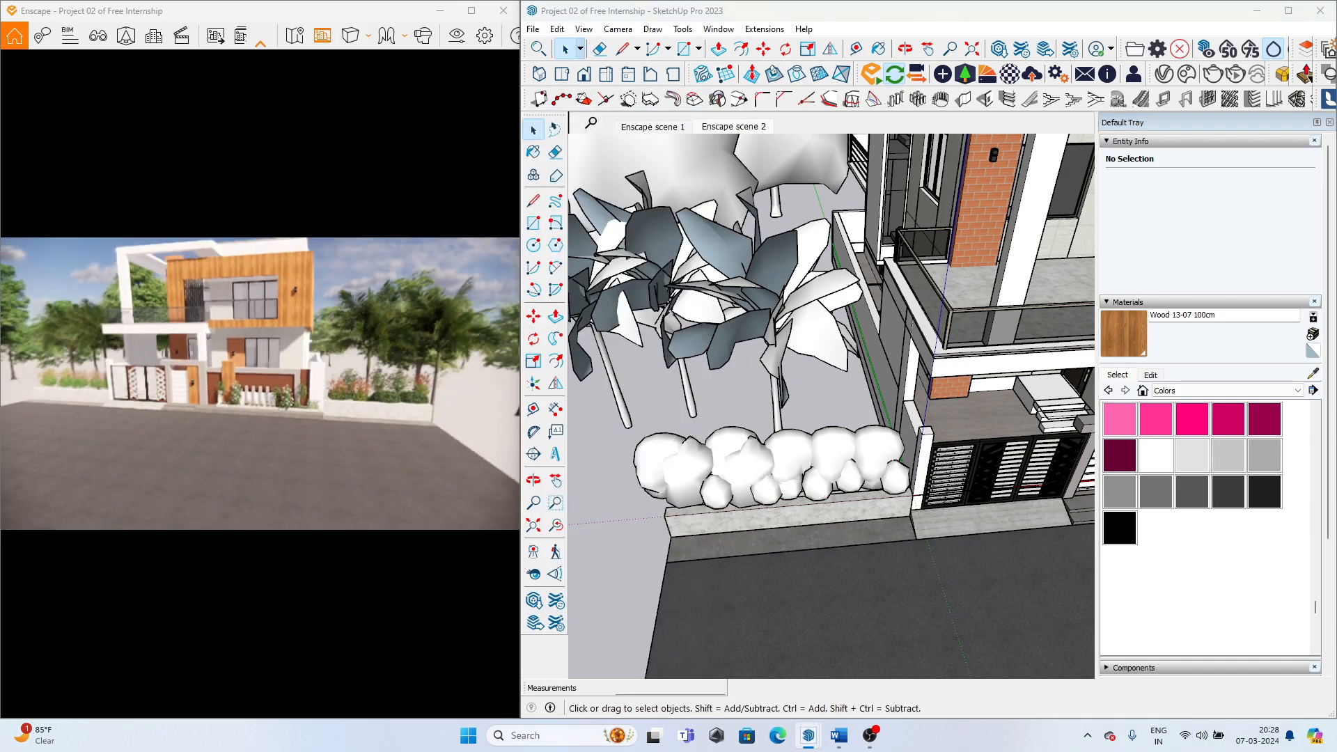
- Restore the saved front view in the render and examine how the left-side plants sit behind the boundary wall
left_click(97, 36)
left_click(94, 255)
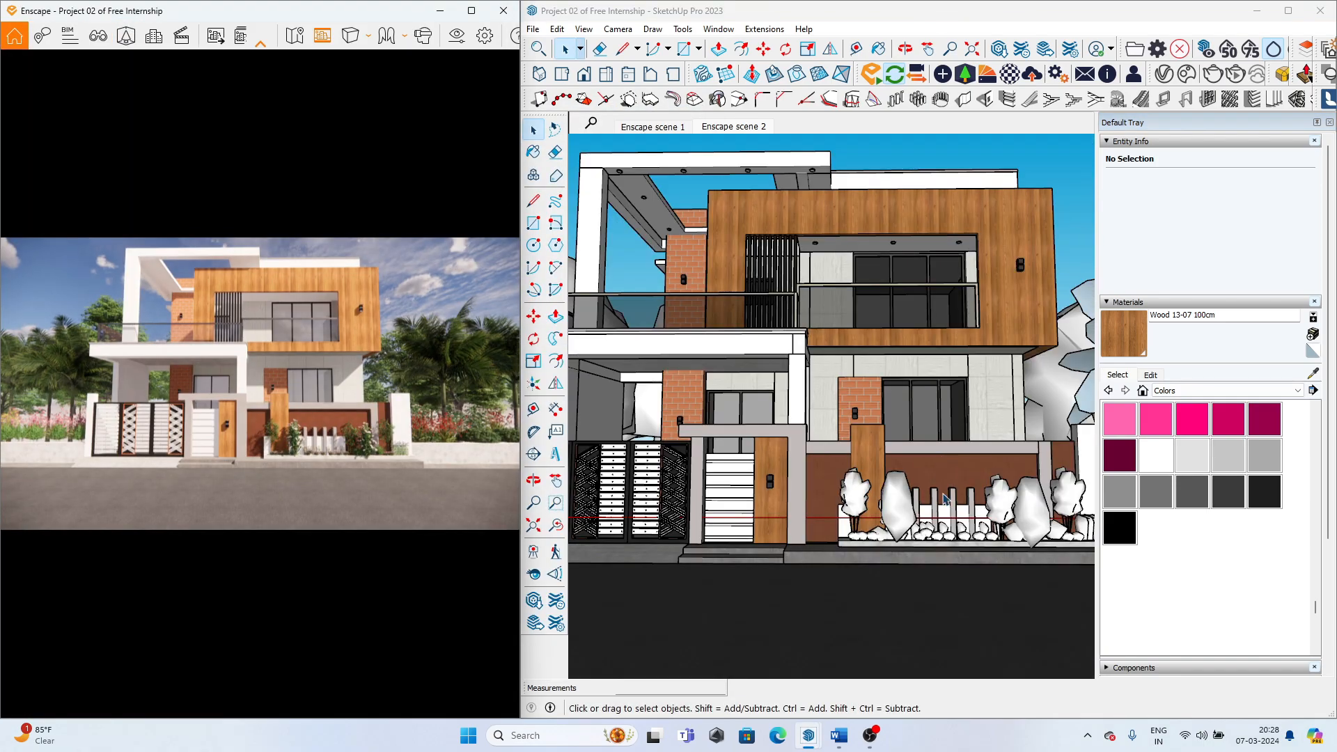
scroll(944, 499, "down", 5)
scroll(641, 493, "up", 6)
scroll(44, 441, "down", 3)
scroll(80, 413, "up", 5)
key("a")
key("a")
scroll(80, 414, "up", 3)
key("space")
scroll(949, 502, "down", 4)
scroll(762, 512, "up", 2)
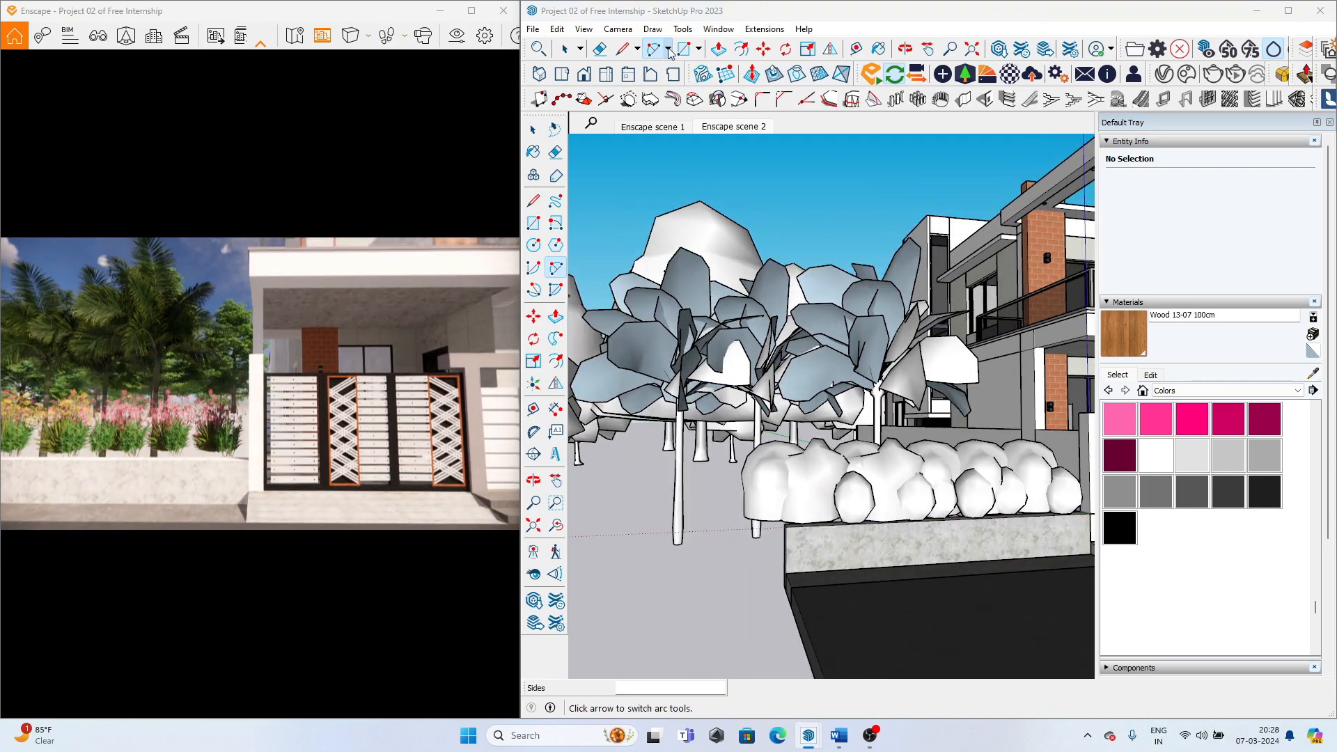
- Select the plants behind the left-side boundary wall and move them down so they sit lower behind the wall
left_click(1053, 485)
left_click(1020, 480, "shift")
left_click(978, 480, "shift")
left_click(937, 481, "shift")
left_click(891, 480, "shift")
left_click(855, 493, "shift")
left_click(777, 482, "shift")
key("m")
left_click(959, 433)
mouse_move(964, 480)
middle_mouse_down()
mouse_move(972, 531)
mouse_move(811, 535)
middle_mouse_up()
key("Escape")
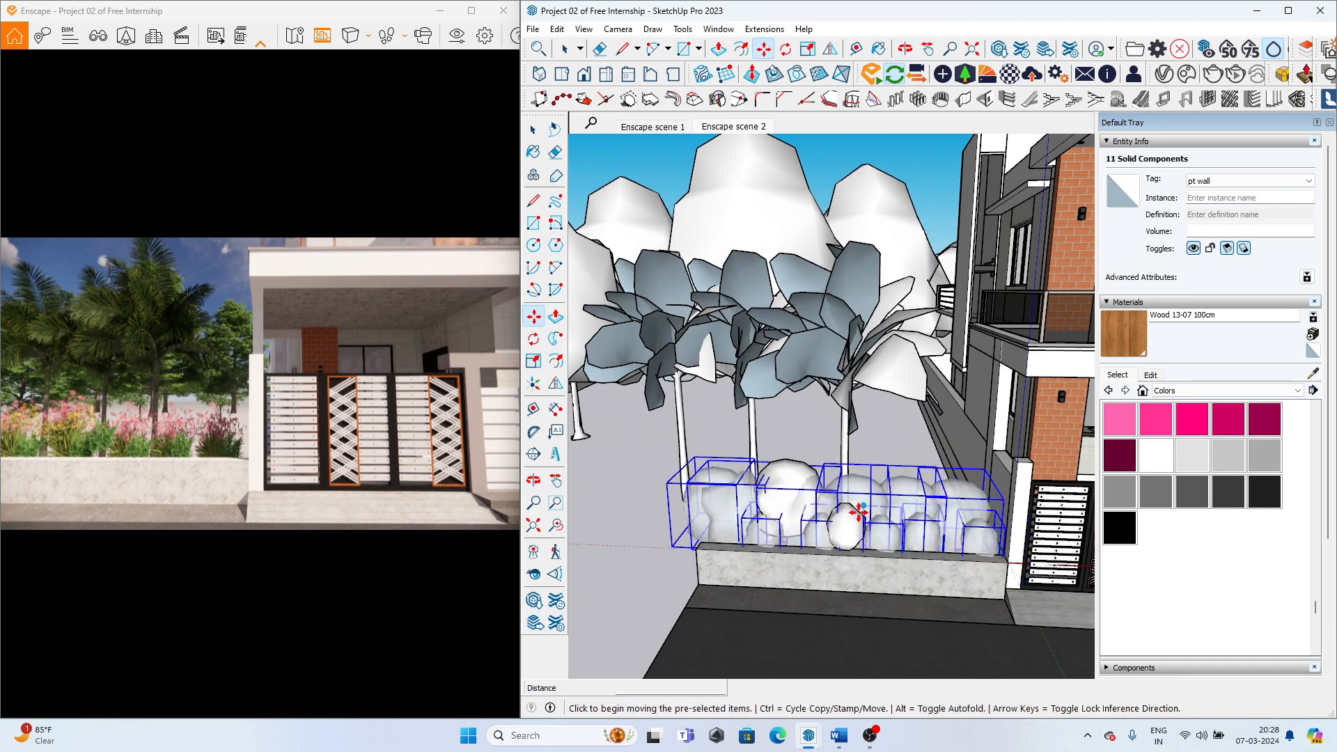
left_click(866, 514)
key("space")
left_click(895, 434)
middle_click_drag(895, 487, 888, 468)
- Return the Enscape render to the saved front view of the house
scroll(229, 363, "down", 10)
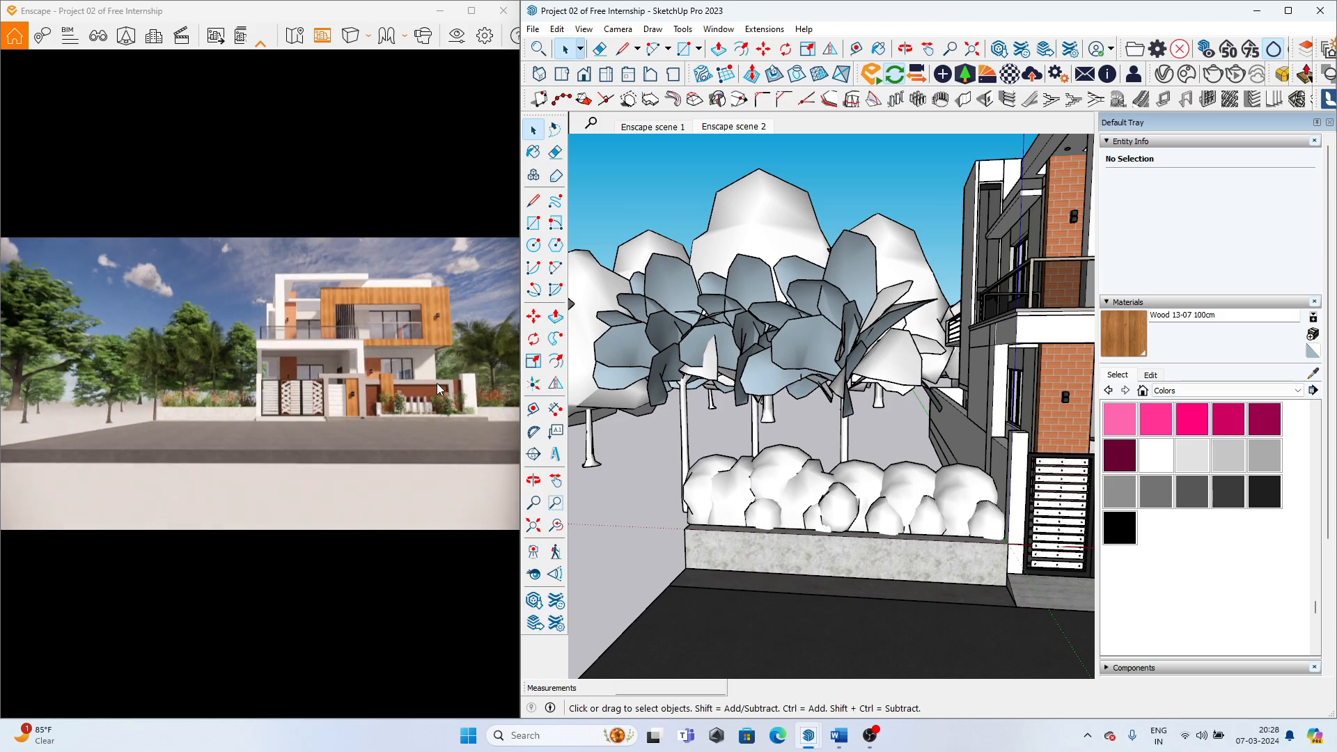
left_click(98, 36)
left_click(69, 251)
left_click(98, 36)
- Choose the Potted Plant 009: Mango Tree asset and place it on the first-floor terrace at the house's left side
mouse_move(787, 404)
middle_mouse_down()
mouse_move(1005, 585)
mouse_move(989, 633)
middle_mouse_up()
scroll(905, 515, "down", 4)
scroll(787, 453, "up", 8)
mouse_move(787, 438)
middle_mouse_down()
mouse_move(797, 472)
mouse_move(647, 446)
middle_mouse_up()
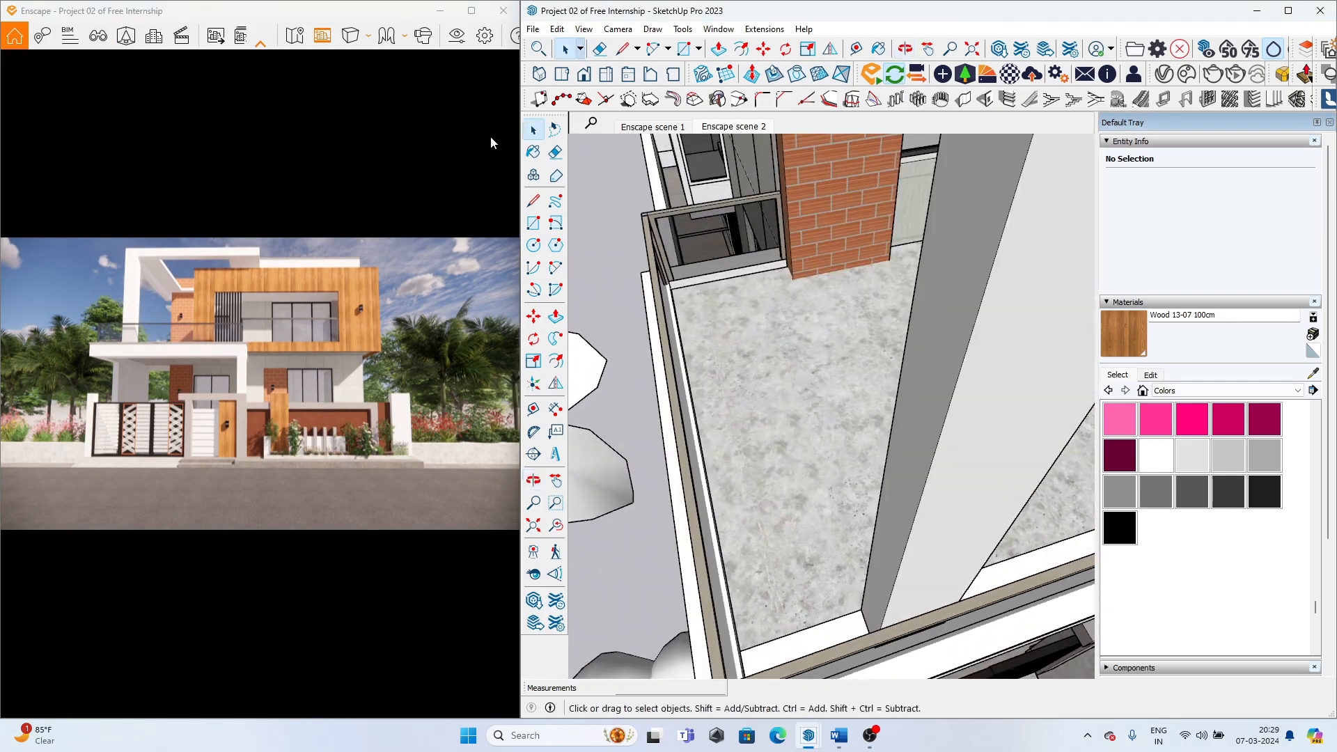
left_click(964, 74)
scroll(488, 578, "down", 20)
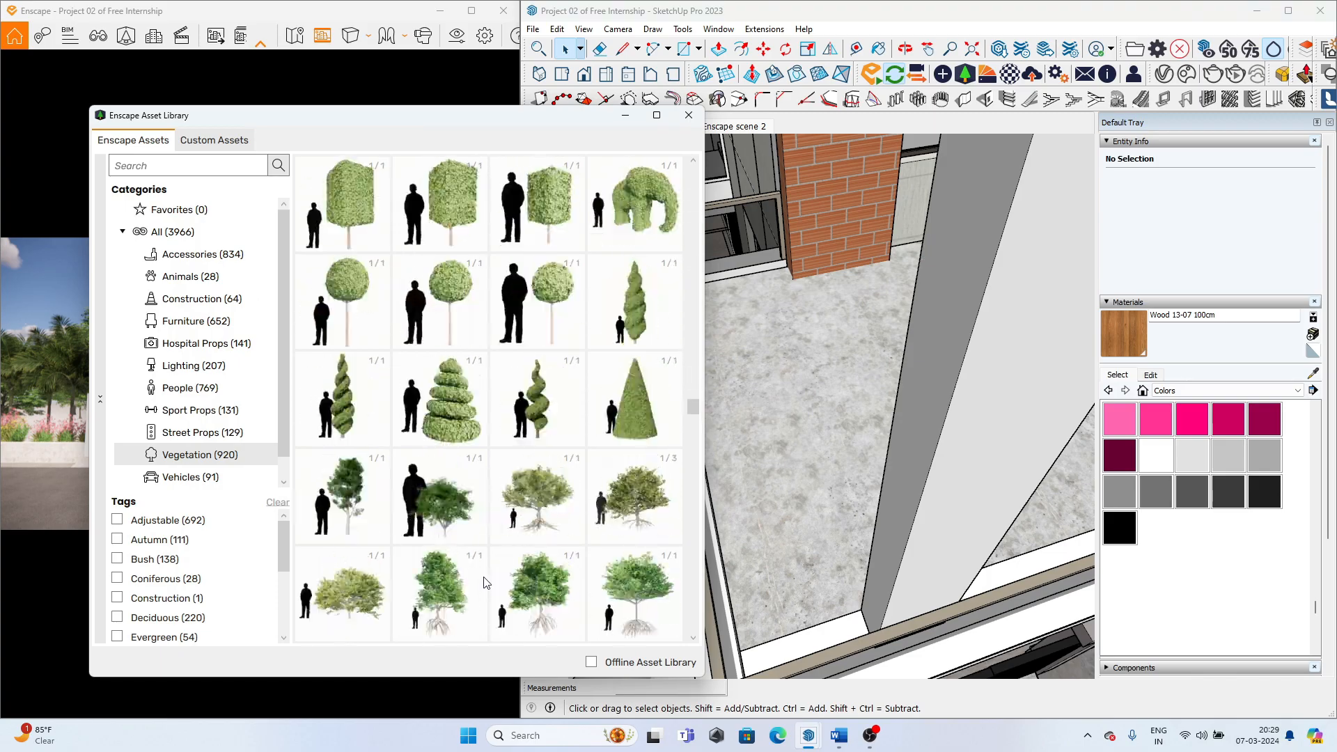
scroll(498, 572, "down", 10)
left_click(453, 304)
middle_click_drag(849, 435, 931, 510)
scroll(932, 511, "down", 5)
scroll(846, 390, "up", 5)
left_click(707, 492)
- Place a second potted mango tree on the first-floor balcony behind the wooden frame
scroll(885, 491, "down", 2)
scroll(892, 466, "up", 5)
mouse_move(755, 455)
middle_mouse_down()
mouse_move(893, 466)
mouse_move(904, 492)
mouse_move(806, 522)
mouse_move(603, 620)
middle_mouse_up()
scroll(905, 454, "up", 4)
scroll(905, 493, "down", 5)
scroll(989, 513, "down", 4)
middle_click_drag(988, 513, 719, 718)
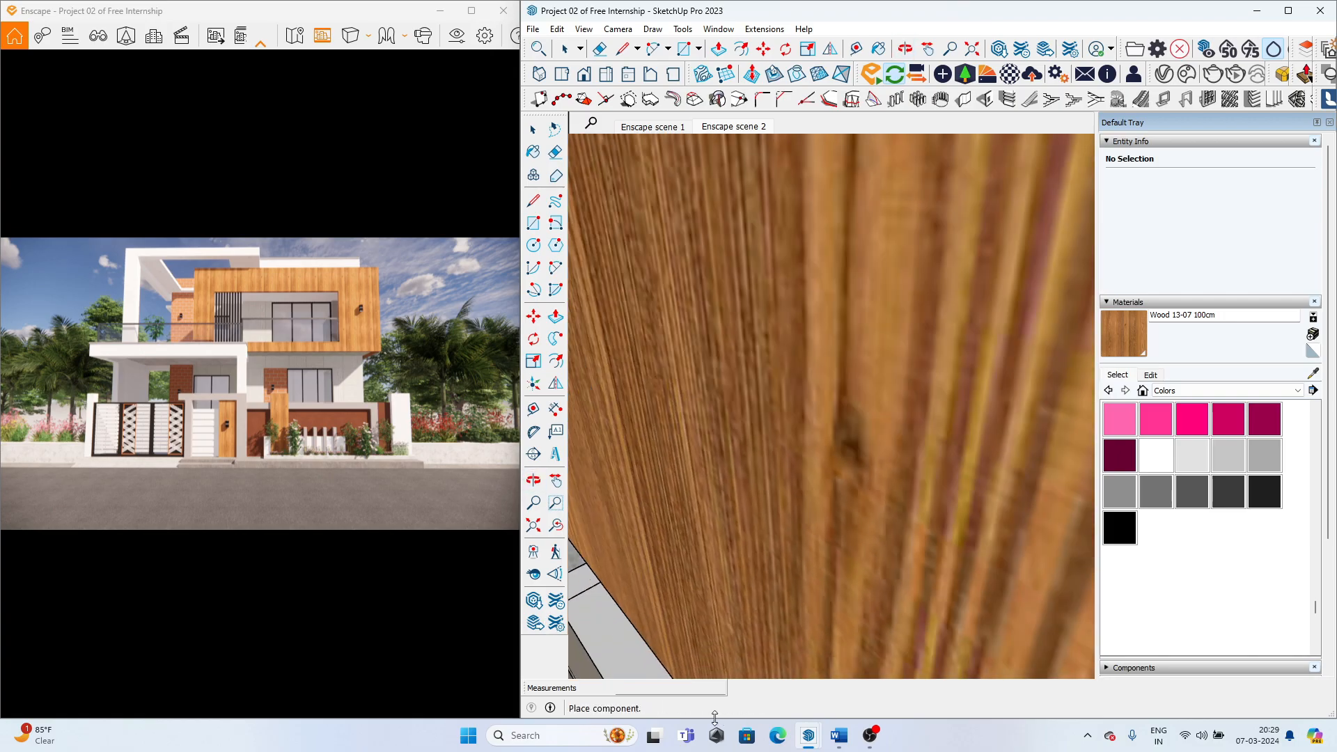
scroll(708, 566, "down", 4)
scroll(708, 566, "up", 4)
left_click(680, 579)
scroll(906, 508, "down", 4)
- Rotate the potted mango tree on the balcony behind the wooden frame
key("space")
left_click(797, 462)
scroll(797, 462, "up", 2)
key("q")
left_click(854, 618)
left_click(866, 612)
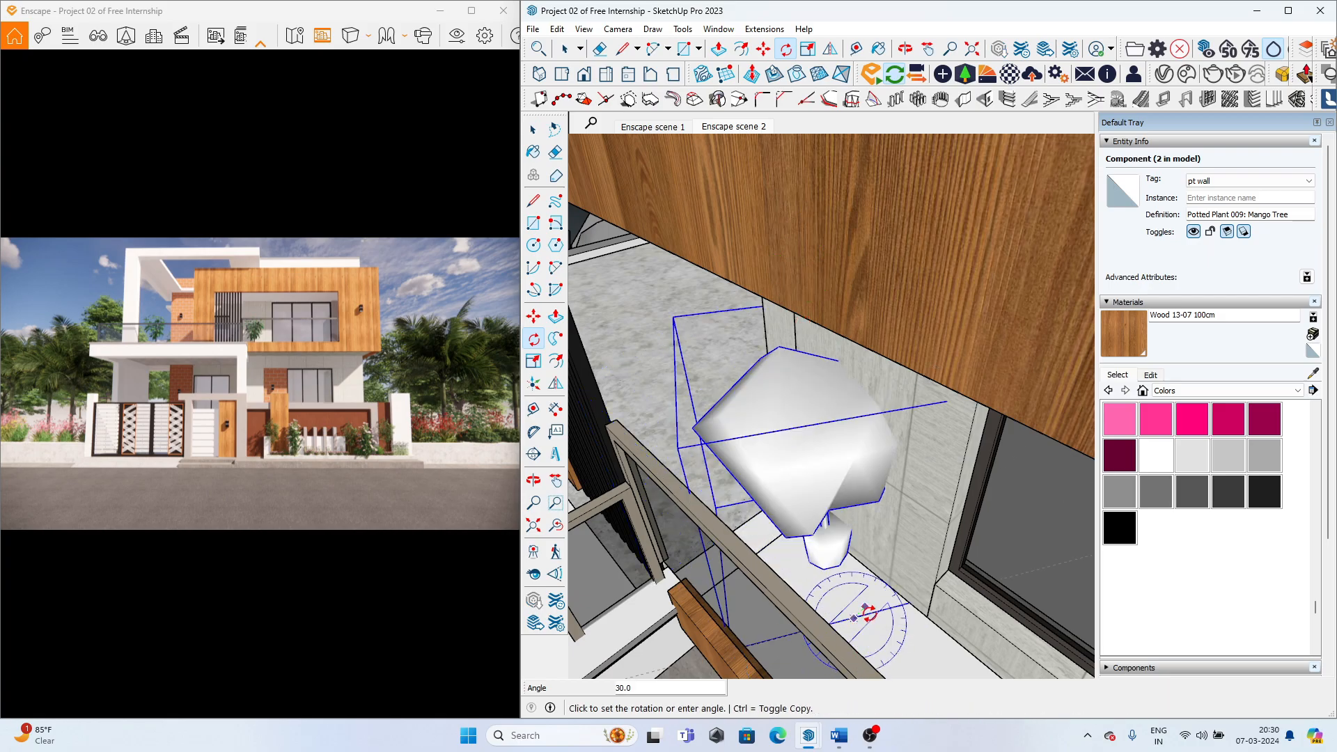
left_click(871, 609)
- Choose another potted plant from the vegetation assets for the first-floor terrace
middle_click_drag(870, 609, 1038, 341)
scroll(1039, 341, "down", 3)
scroll(278, 386, "up", 3)
scroll(279, 387, "down", 3)
scroll(696, 488, "down", 6)
middle_click_drag(696, 488, 709, 699)
scroll(700, 560, "up", 5)
key("space")
left_click(643, 463)
left_click(965, 74)
scroll(465, 430, "down", 6)
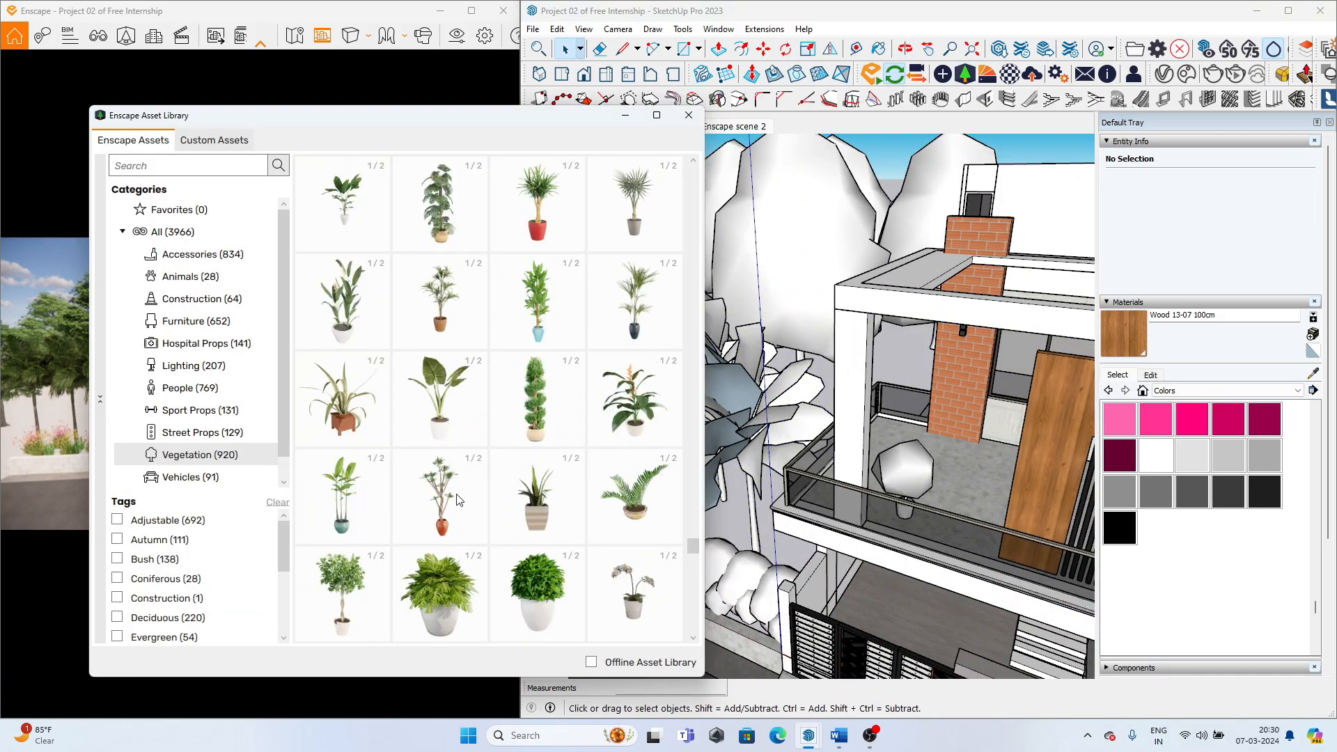
left_click(414, 406)
scroll(868, 508, "up", 1)
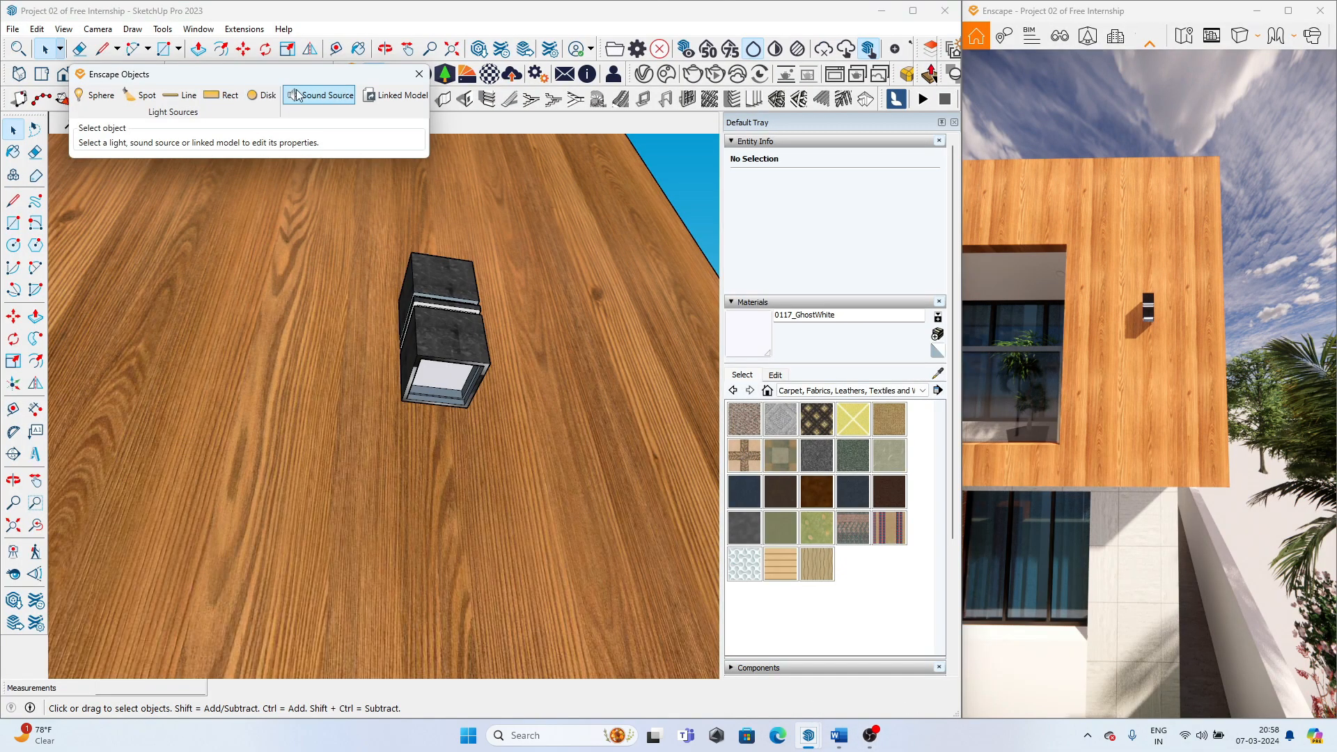
- Place an Enscape spot light in the lower opening of the wall lamp on the upper wooden facade, aimed straight down
left_click_drag(155, 79, 152, 185)
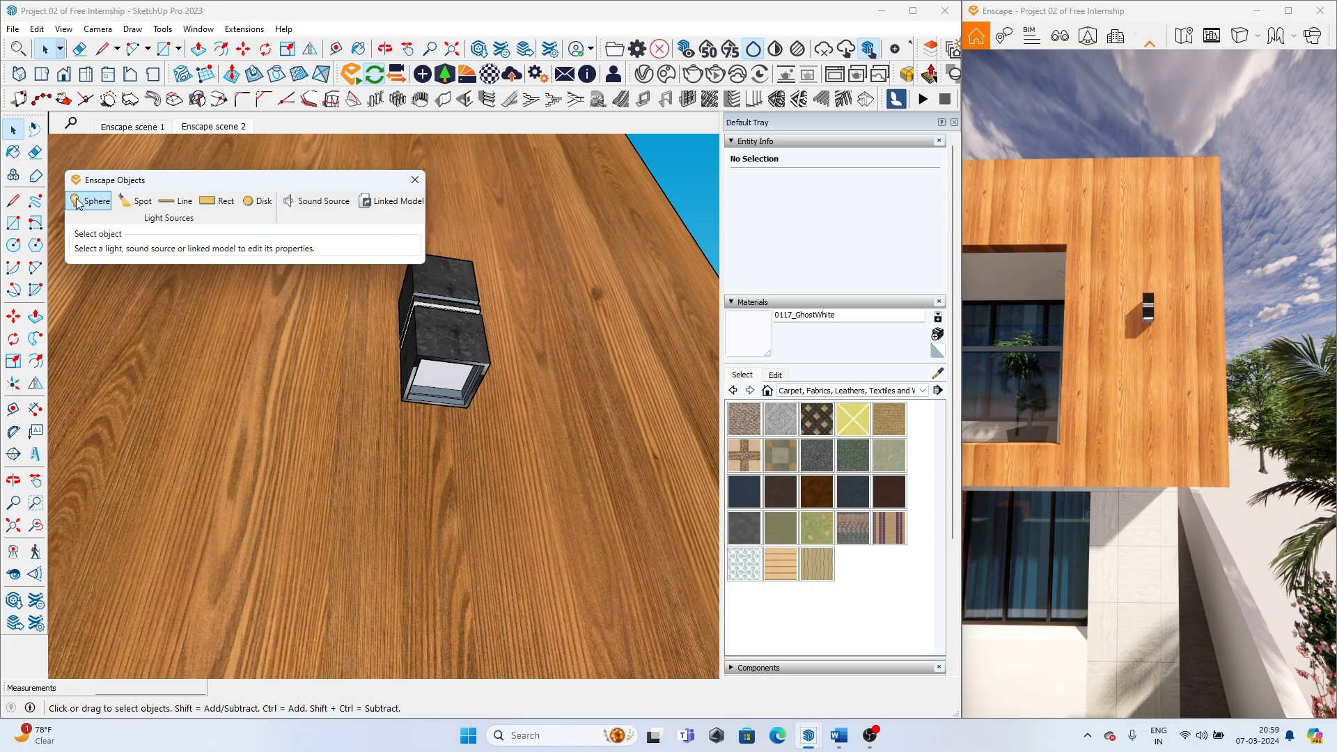
left_click_drag(186, 180, 230, 185)
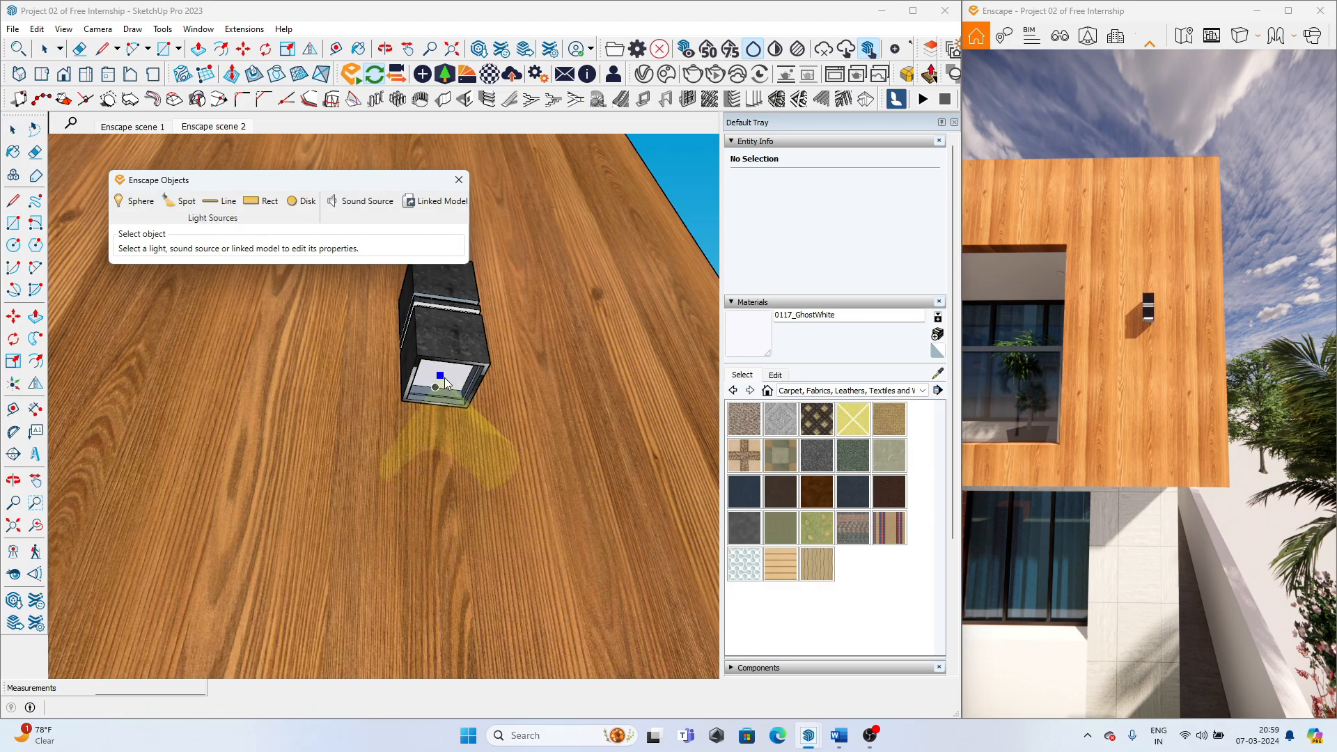
left_click(441, 377)
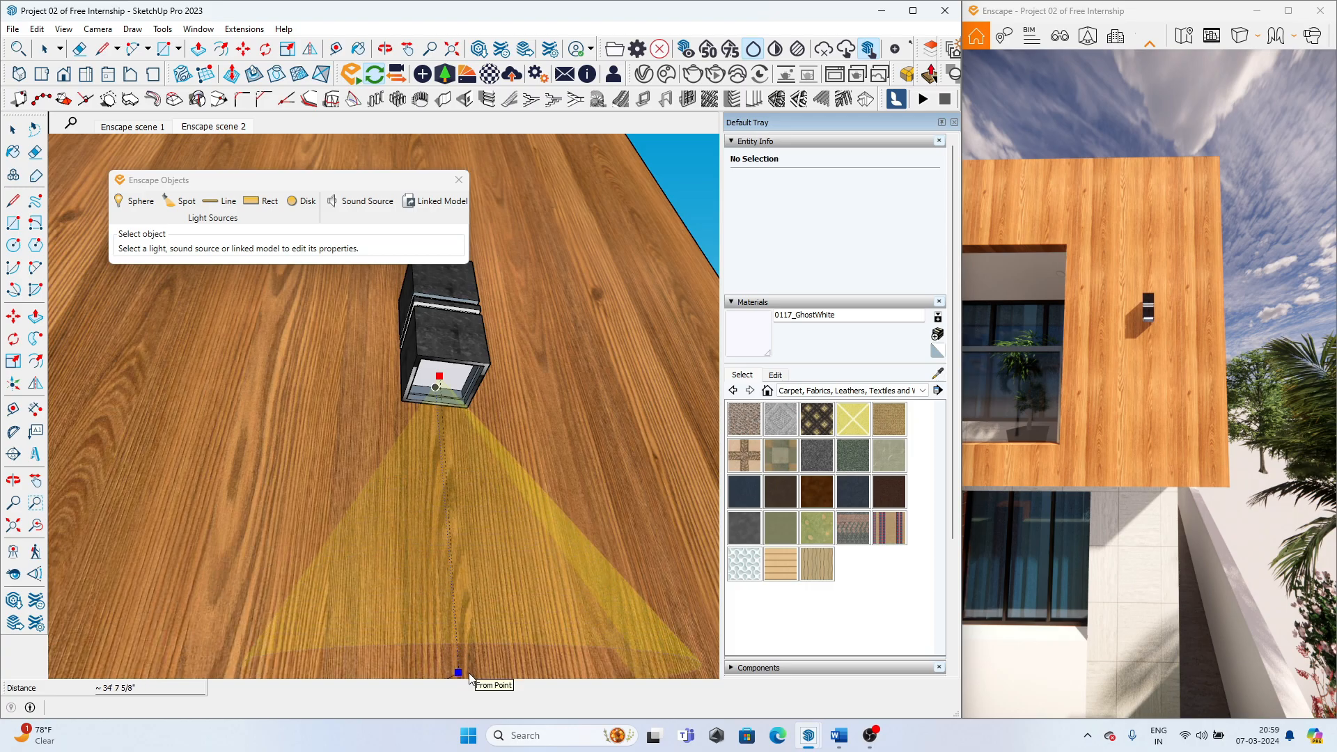
scroll(471, 677, "down", 2)
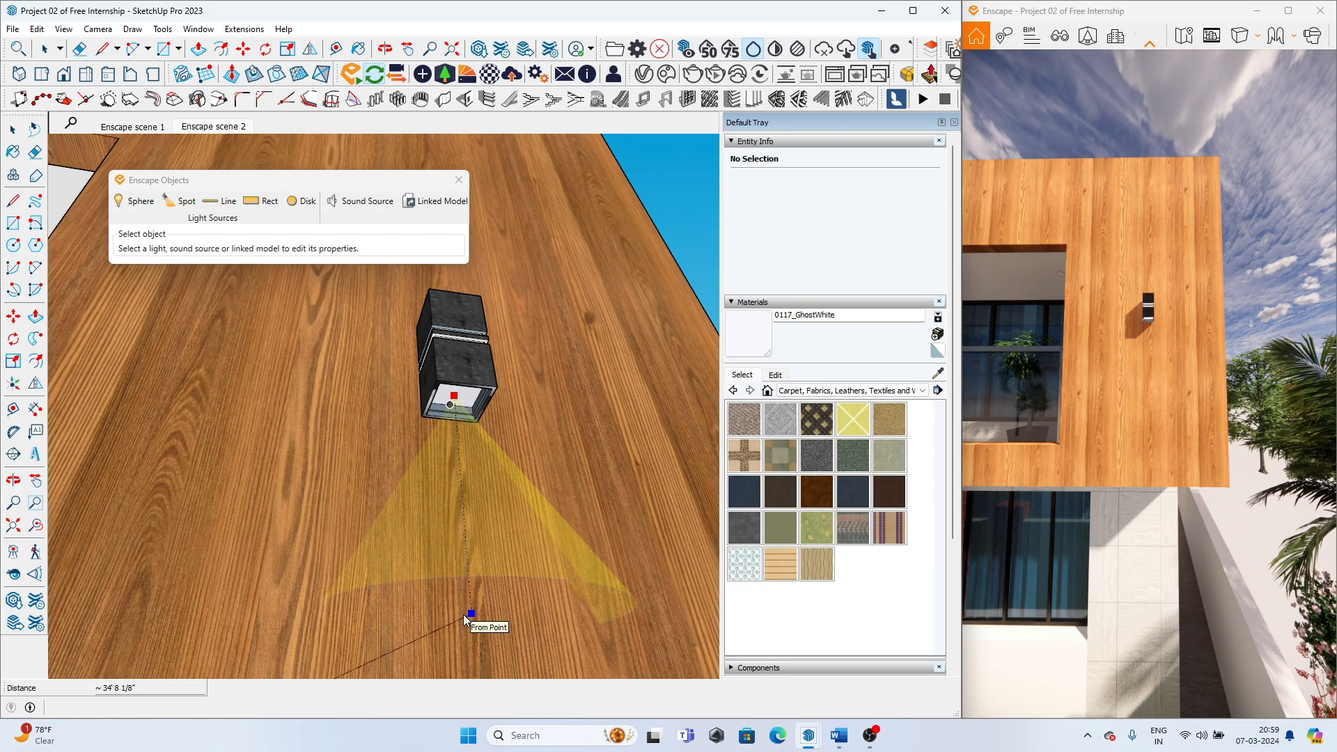
left_click(464, 614)
scroll(561, 315, "down", 3)
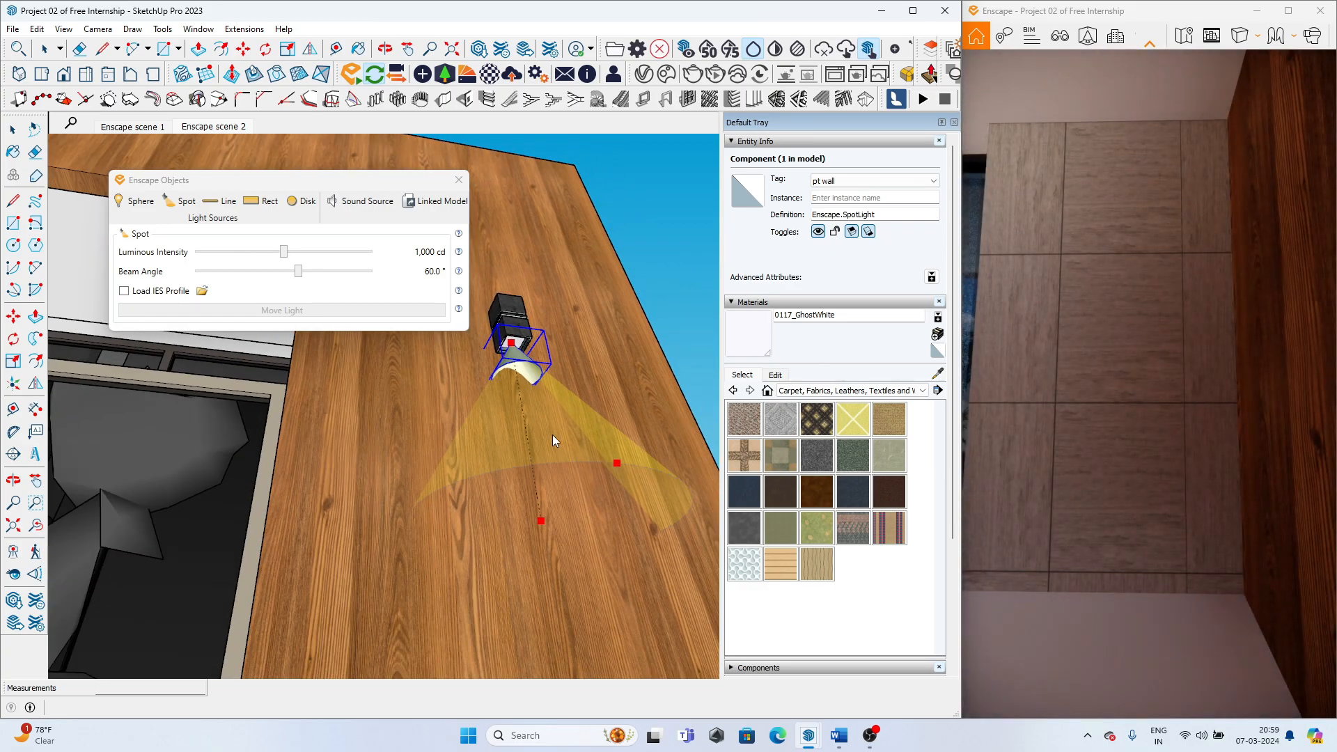
middle_click_drag(521, 377, 531, 465)
scroll(533, 467, "up", 1)
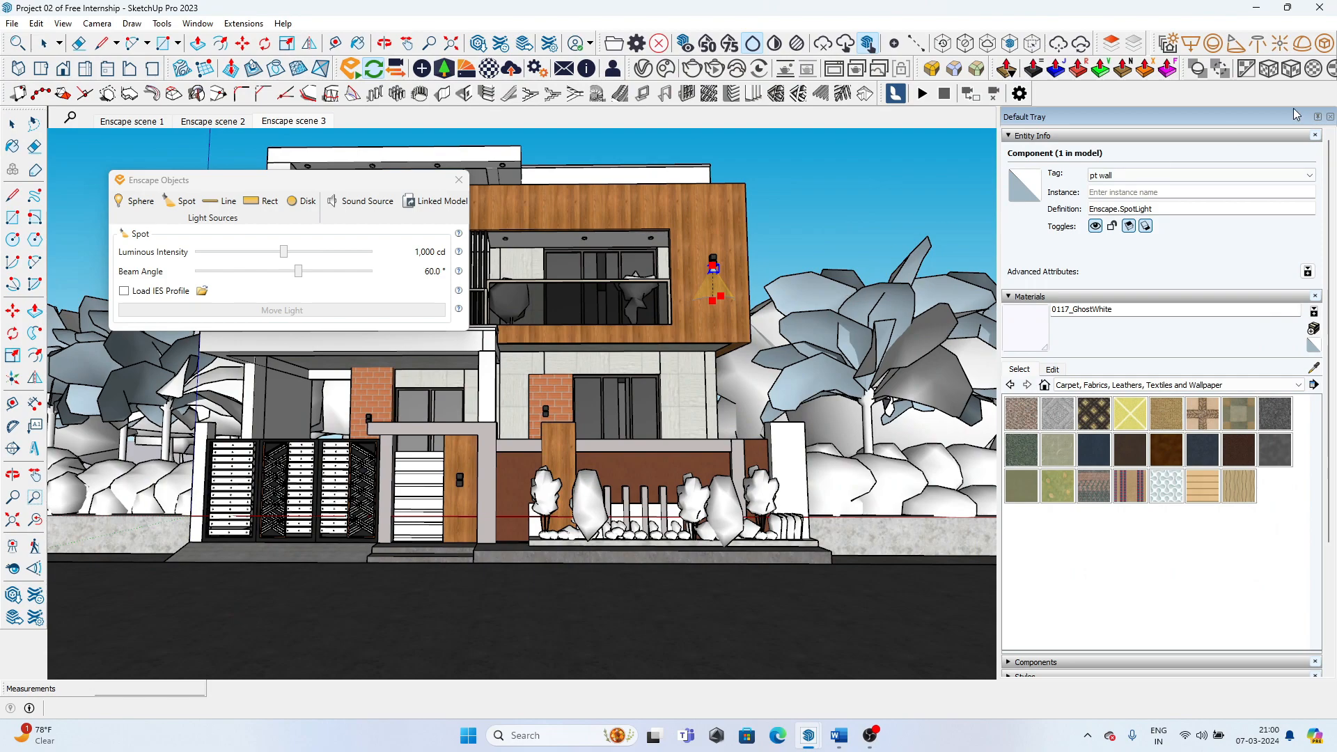
scroll(746, 235, "up", 4)
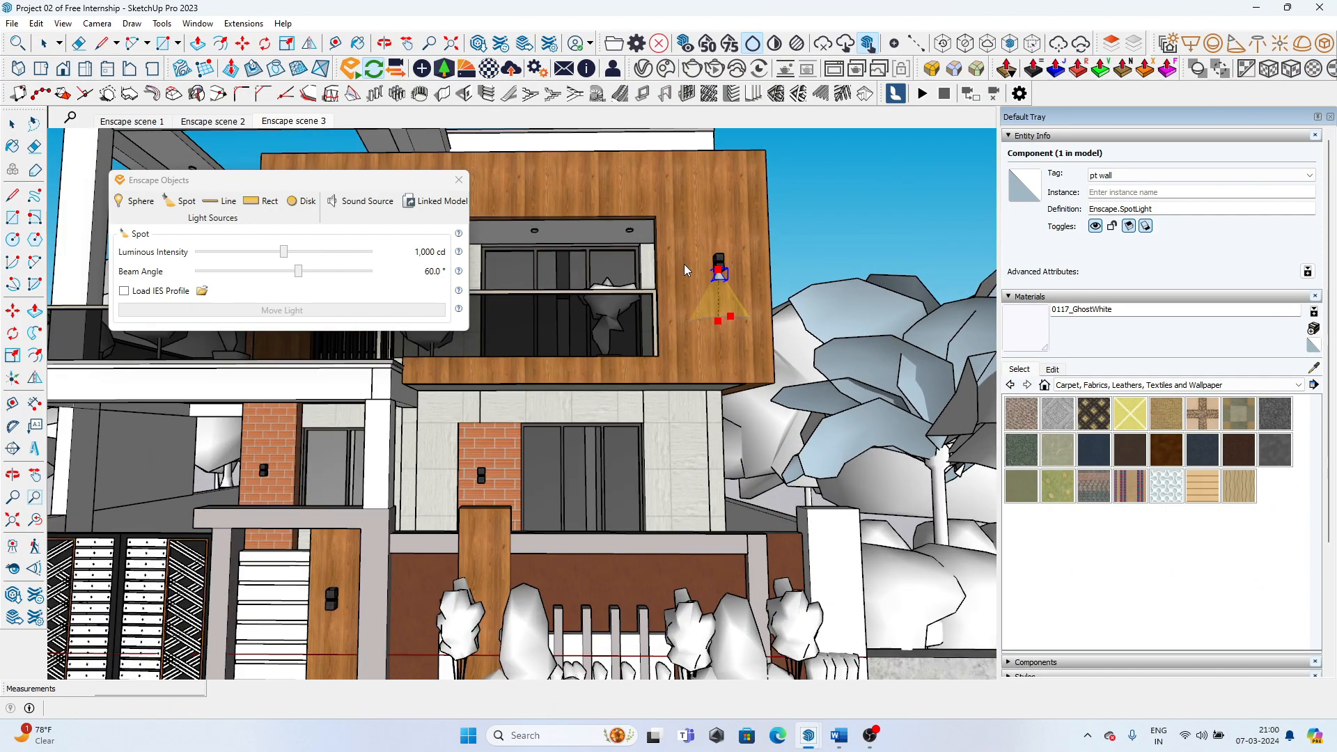
scroll(791, 248, "down", 4)
left_click(801, 248)
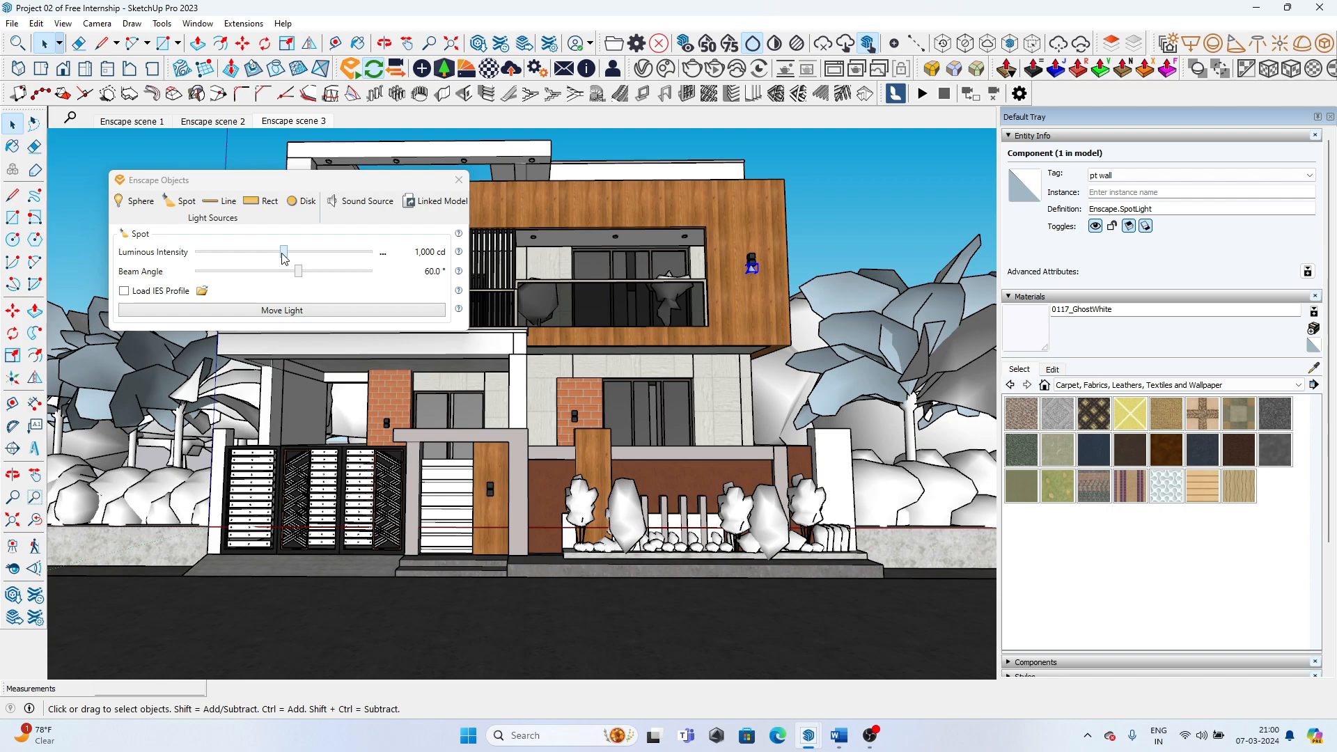
- Arrange the SketchUp and Enscape windows side by side so light changes can be judged in the live render
mouse_move(1288, 9)
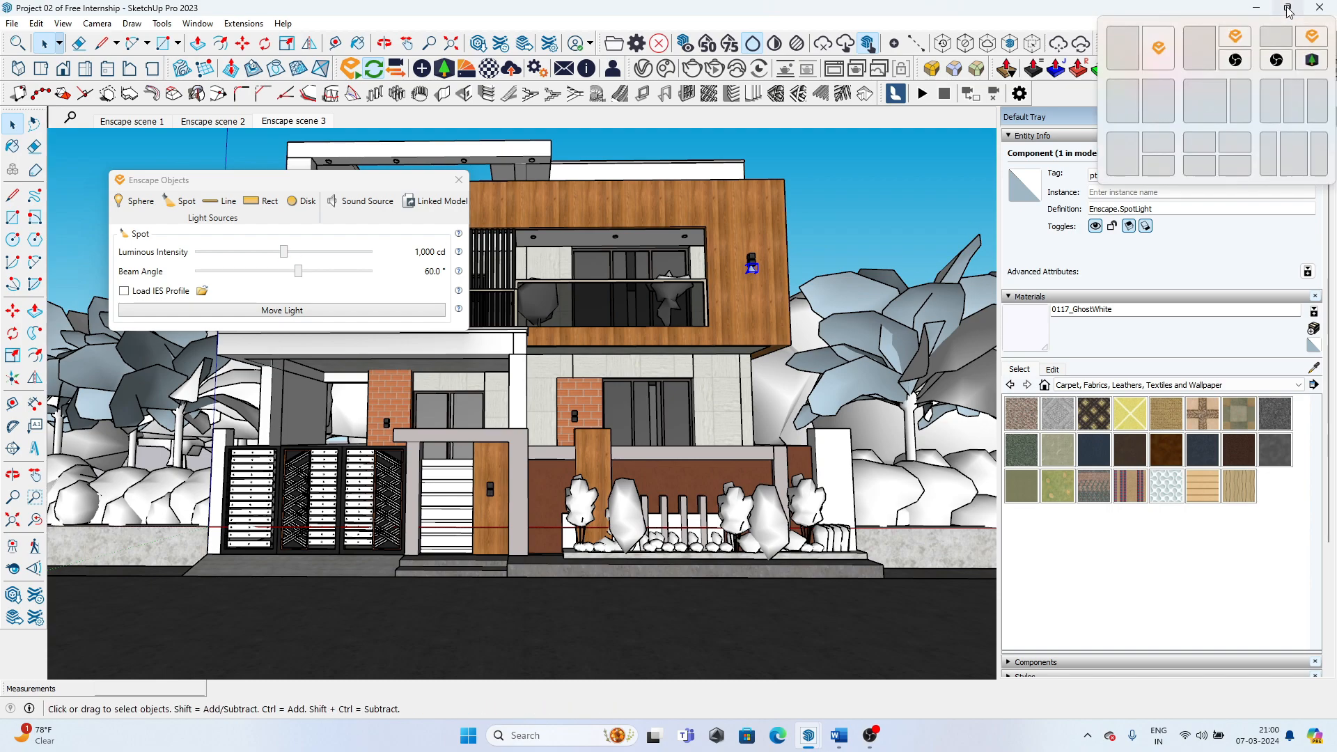
left_click(1144, 43)
left_click(1102, 319)
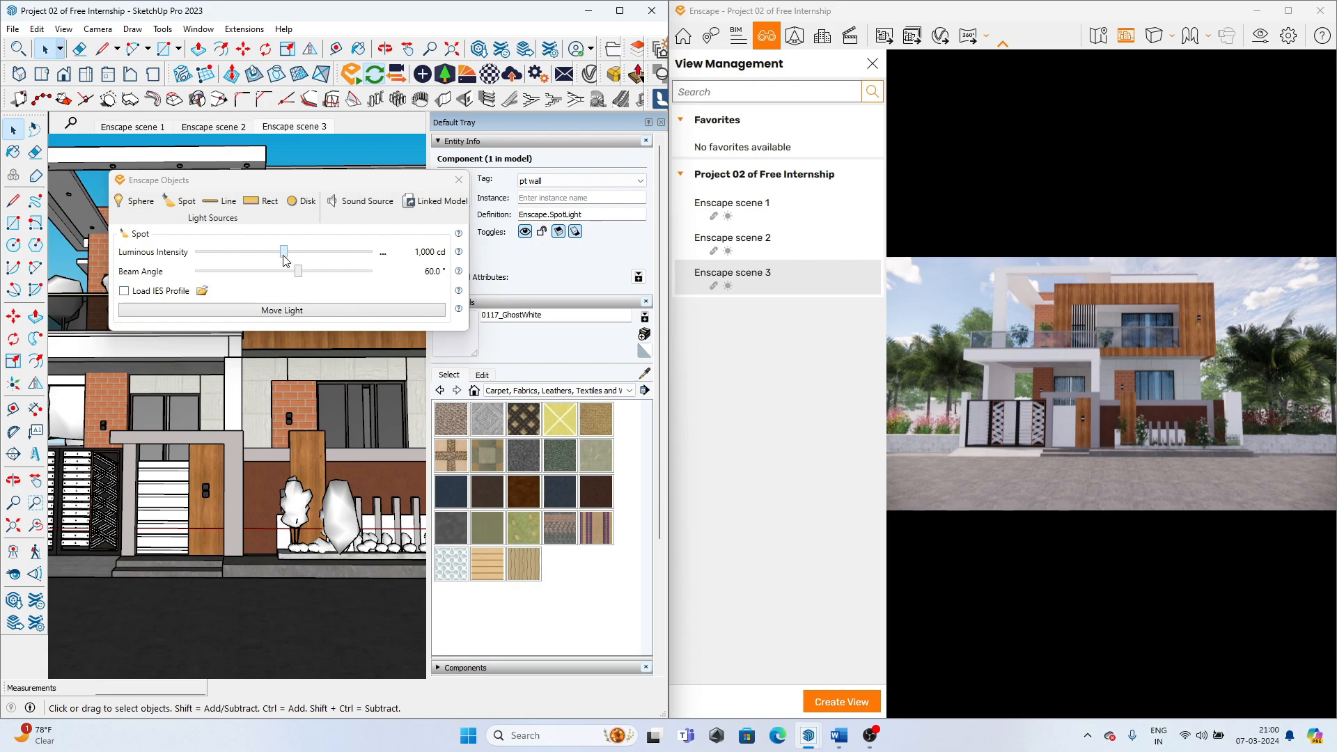
- Set the spot light's luminous intensity to 3,890 cd and inspect the facade lamp up close in the Enscape render
left_click_drag(284, 256, 302, 256)
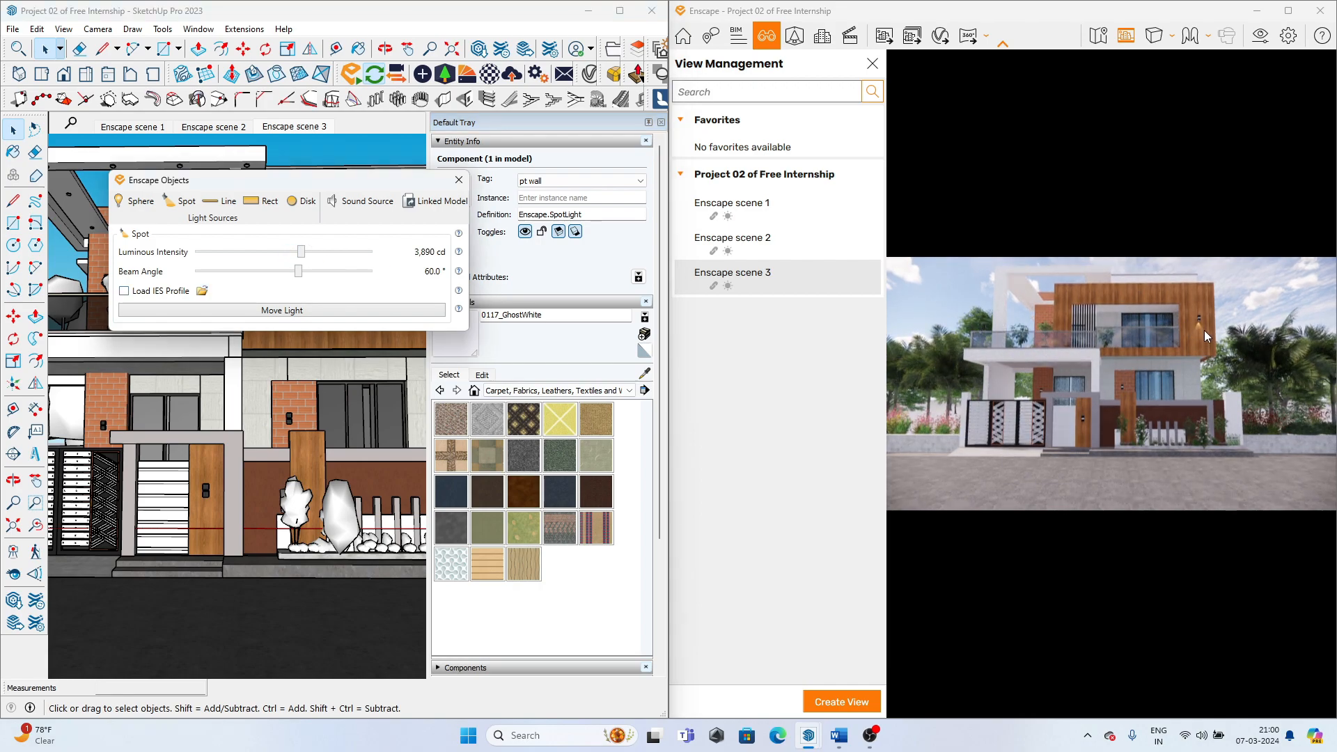
scroll(1202, 310, "up", 6)
left_click_drag(1214, 309, 1184, 342)
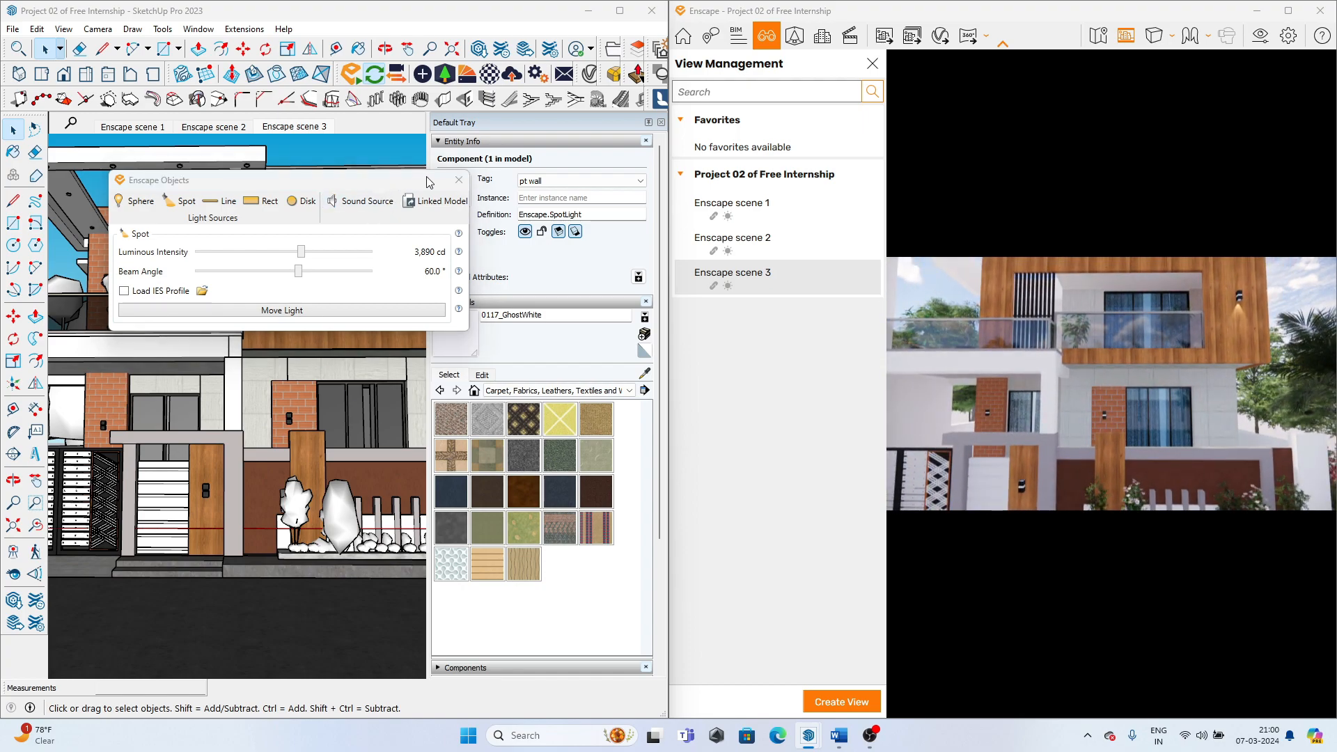
- Copy the spot light straight up along the blue axis by about 9 13/16" to the upper part of the facade wall lamp
left_click_drag(427, 182, 150, 261)
scroll(387, 268, "down", 5)
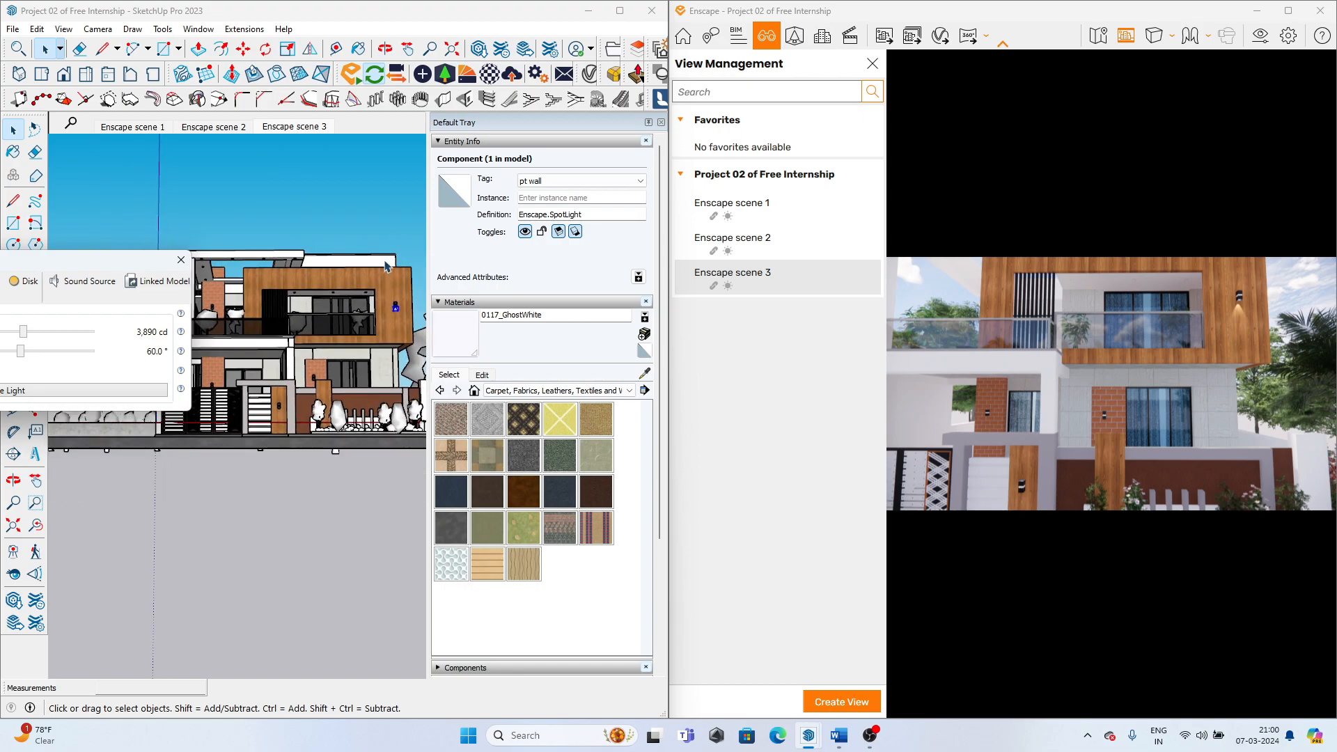
scroll(397, 310, "up", 10)
mouse_move(405, 321)
middle_mouse_down()
mouse_move(352, 335)
mouse_move(301, 448)
mouse_move(317, 460)
mouse_move(397, 445)
mouse_move(372, 334)
middle_mouse_up()
left_click(246, 51)
scroll(343, 449, "up", 5)
left_click(323, 465)
key("ctrl")
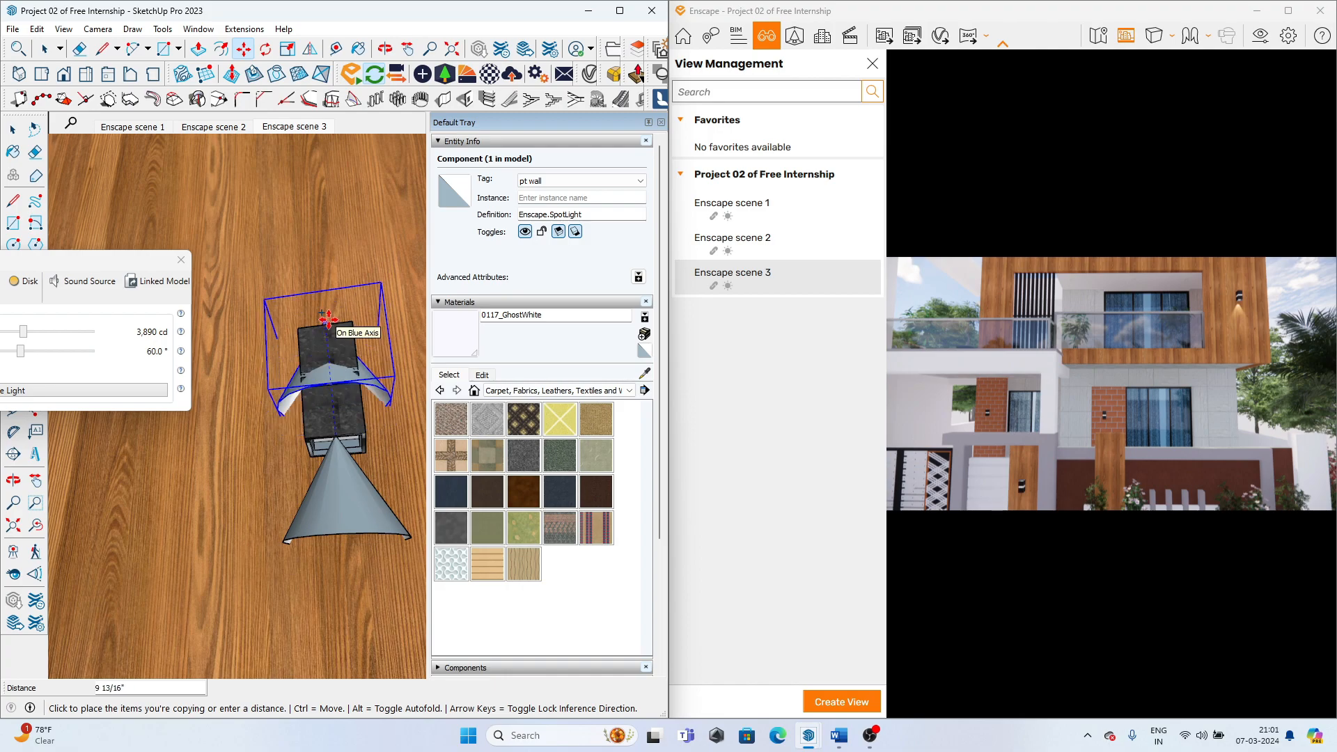
left_click(329, 320)
- Rotate the copied spot light in the plane of the wall so that its cone points straight up
scroll(329, 315, "up", 2)
middle_click_drag(331, 293, 332, 465)
left_click(265, 49)
middle_click_drag(235, 317, 246, 316)
scroll(213, 367, "down", 3)
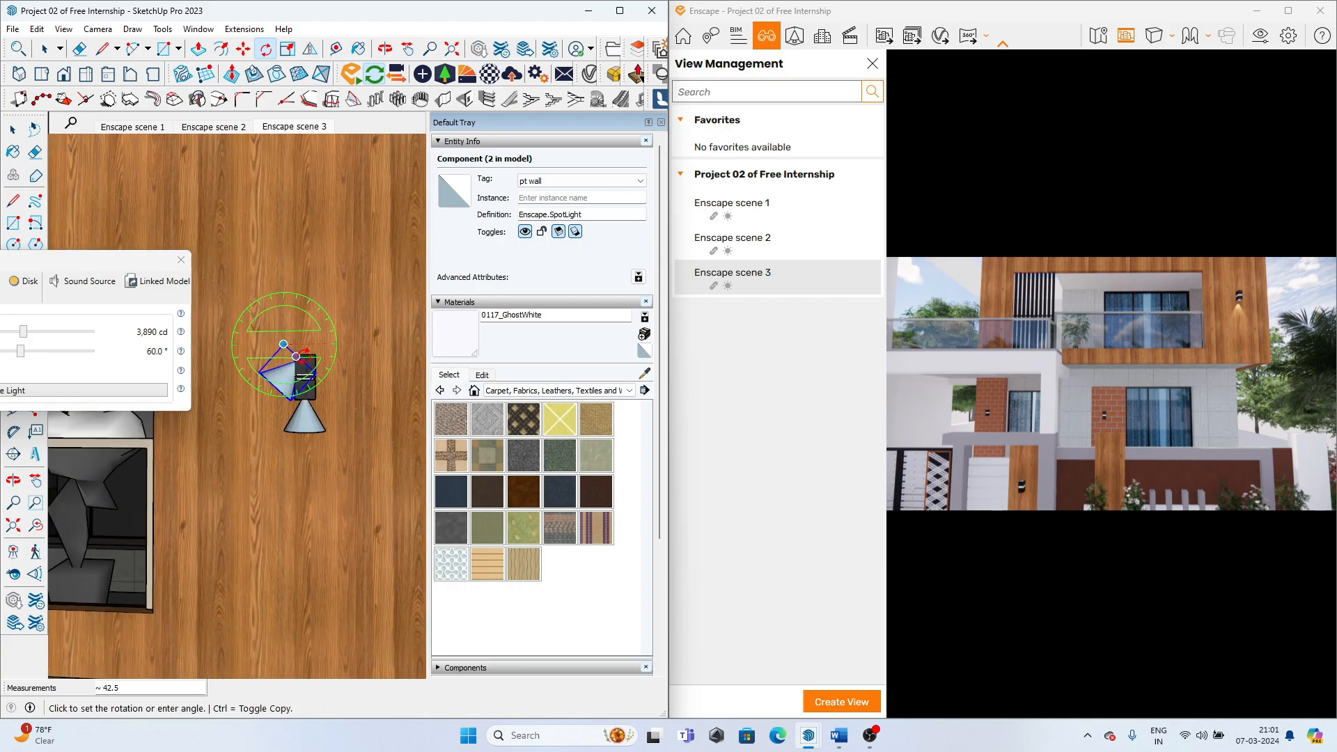
left_click(224, 346)
- Move the upward-facing spot light so its cone tip sits over the facade wall lamp's top opening
scroll(284, 336, "up", 4)
middle_click_drag(319, 325, 296, 397)
left_click(243, 50)
left_click(235, 405)
scroll(310, 436, "up", 6)
scroll(312, 425, "down", 2)
scroll(326, 484, "down", 5)
scroll(309, 612, "up", 3)
left_click(311, 611)
middle_click_drag(310, 612, 148, 500)
left_click(221, 573)
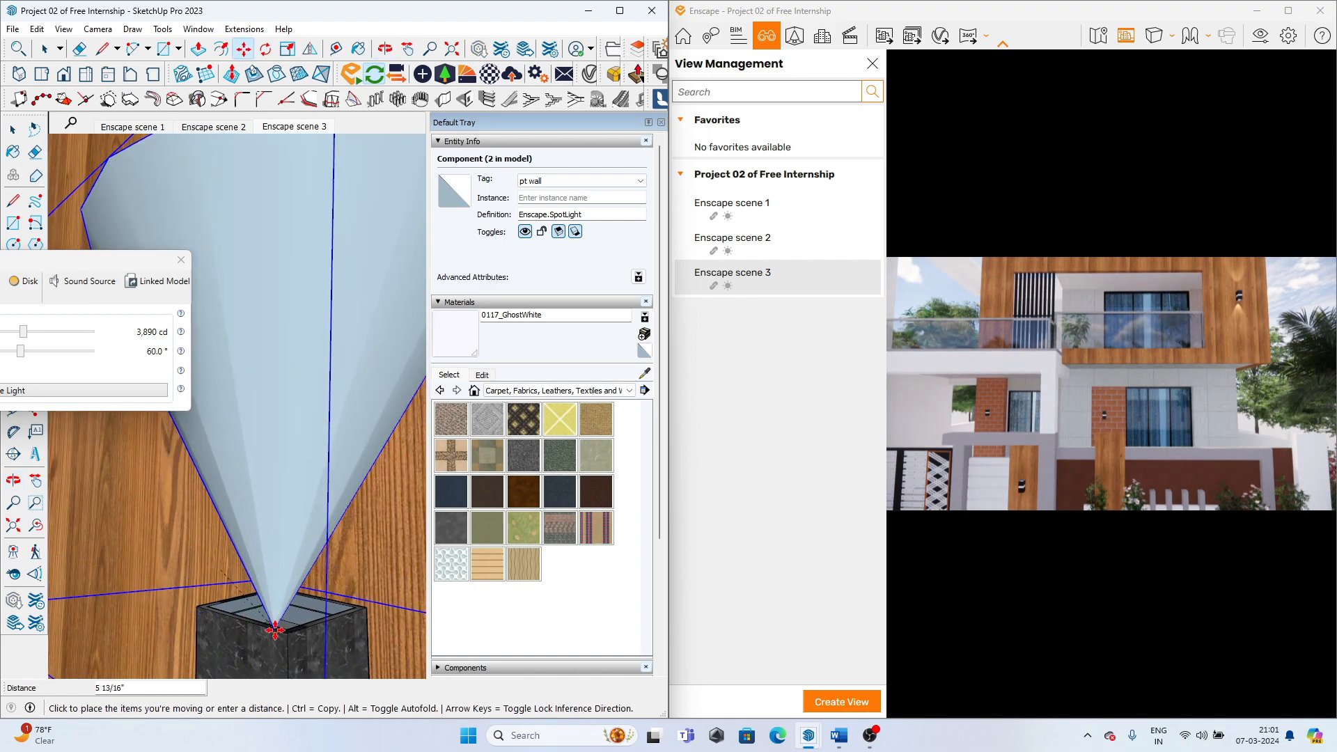
left_click(260, 613)
- Shift the upward-facing spot light horizontally to align its depth from the wall with the lamp's top opening
middle_click_drag(260, 613, 94, 635)
left_click(85, 615)
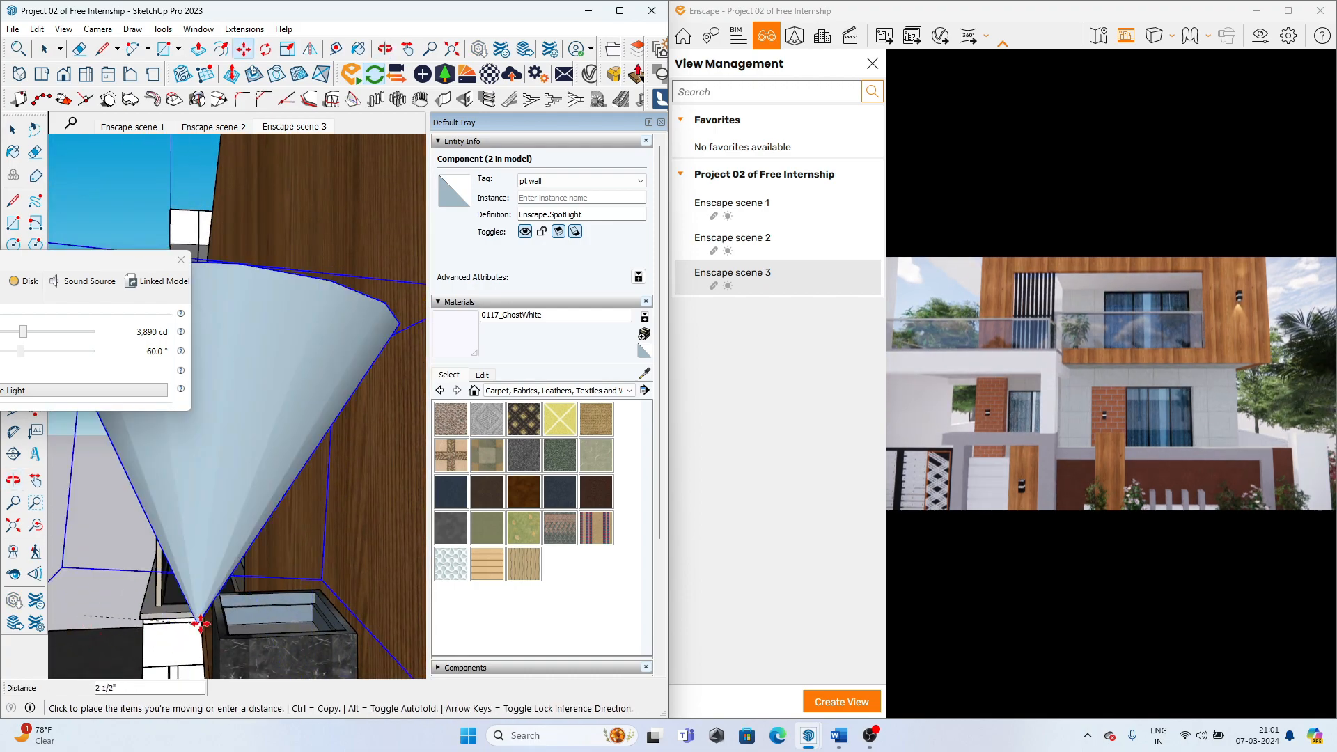
left_click(229, 630)
middle_click_drag(229, 630, 373, 643)
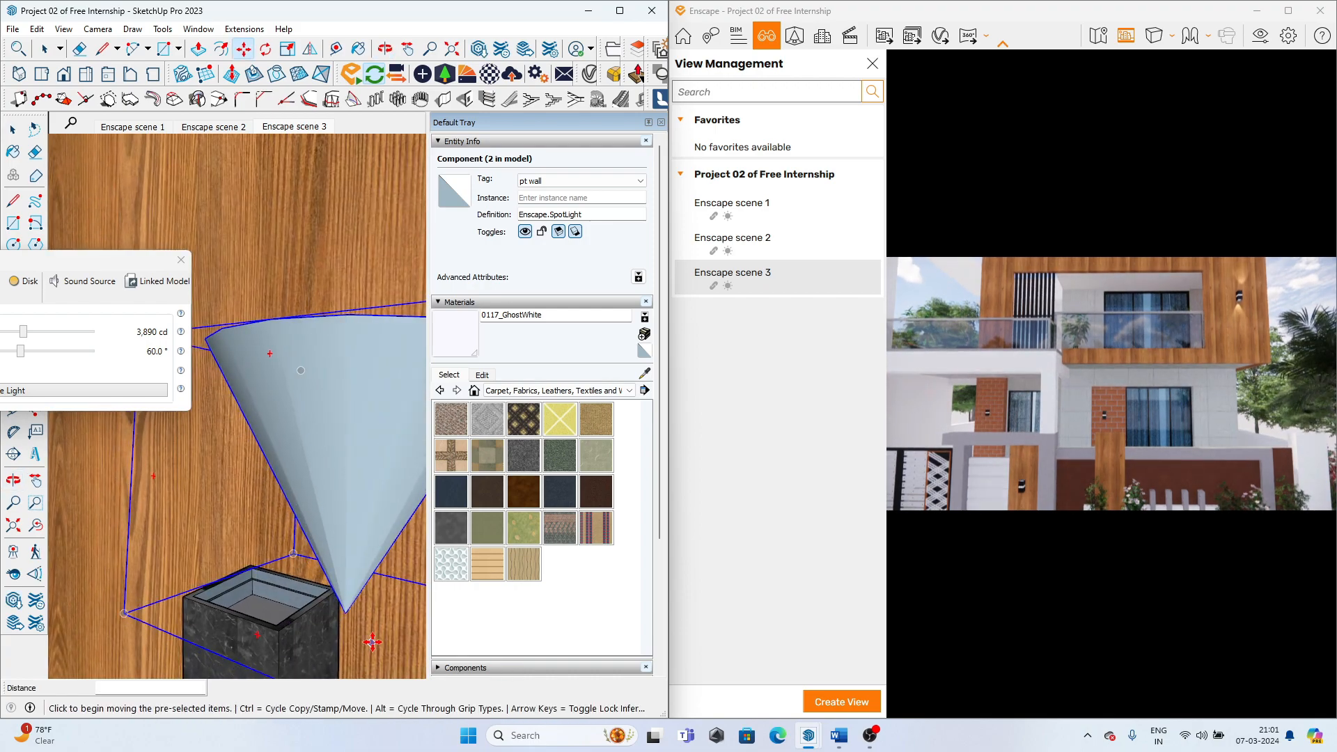
left_click(276, 627)
middle_click_drag(276, 627, 172, 647)
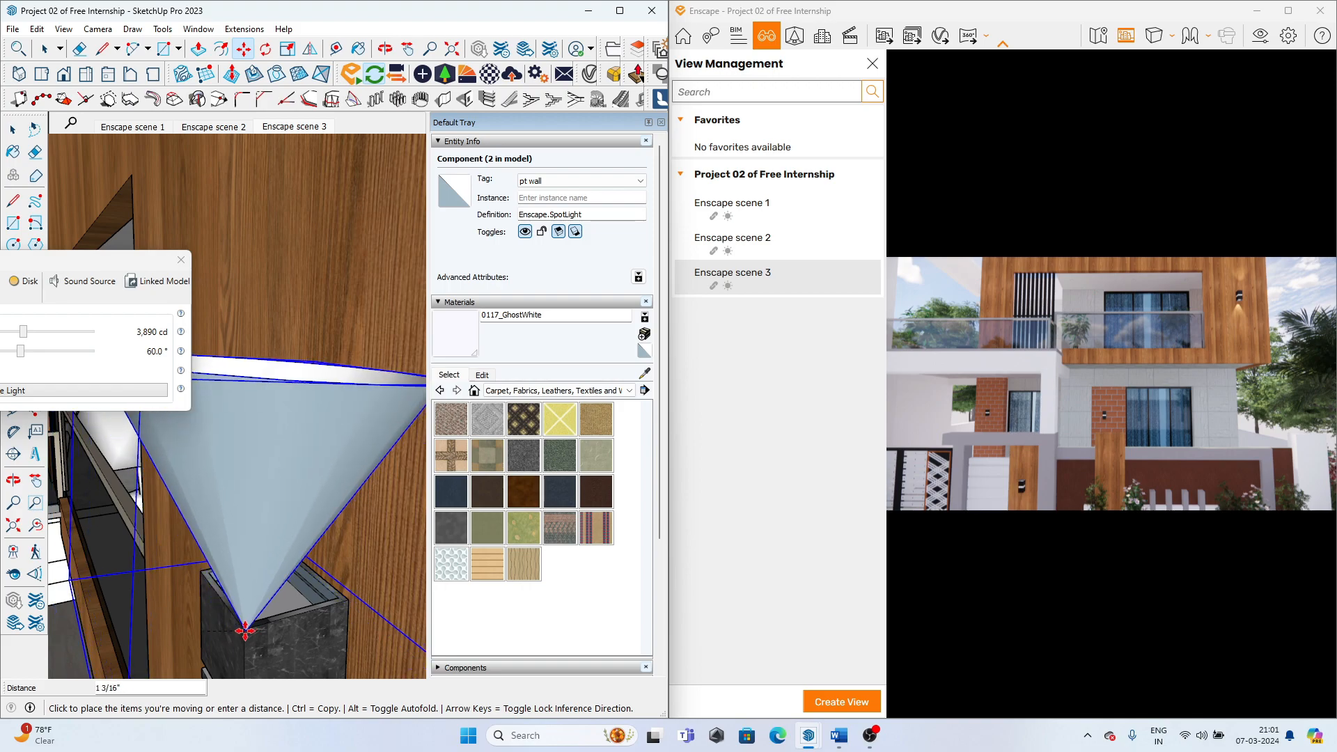
- Lower the upward-facing spot light so its tip sits inside the lamp's top opening
middle_click_drag(249, 627, 232, 349)
left_click(294, 499)
left_click(244, 340)
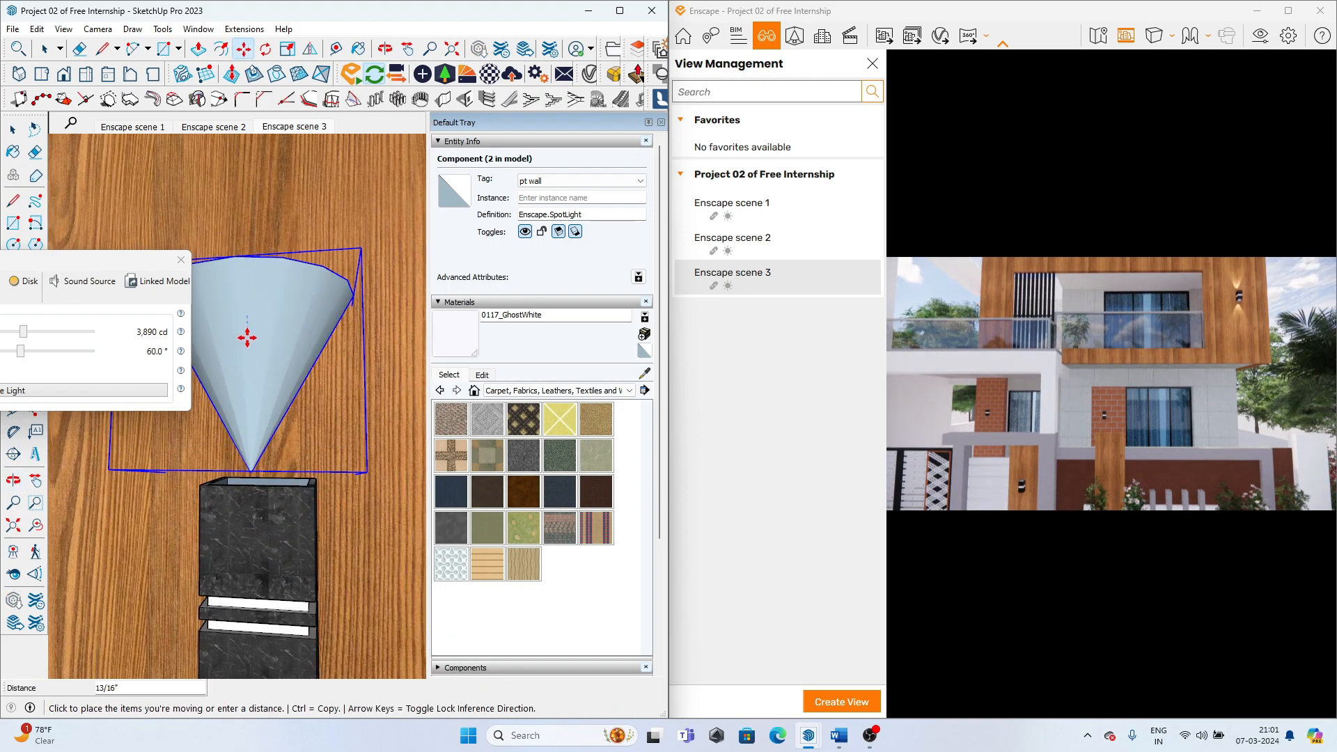
left_click(247, 356)
middle_click_drag(268, 493, 214, 527)
middle_click_drag(238, 449, 275, 441)
left_click(299, 459)
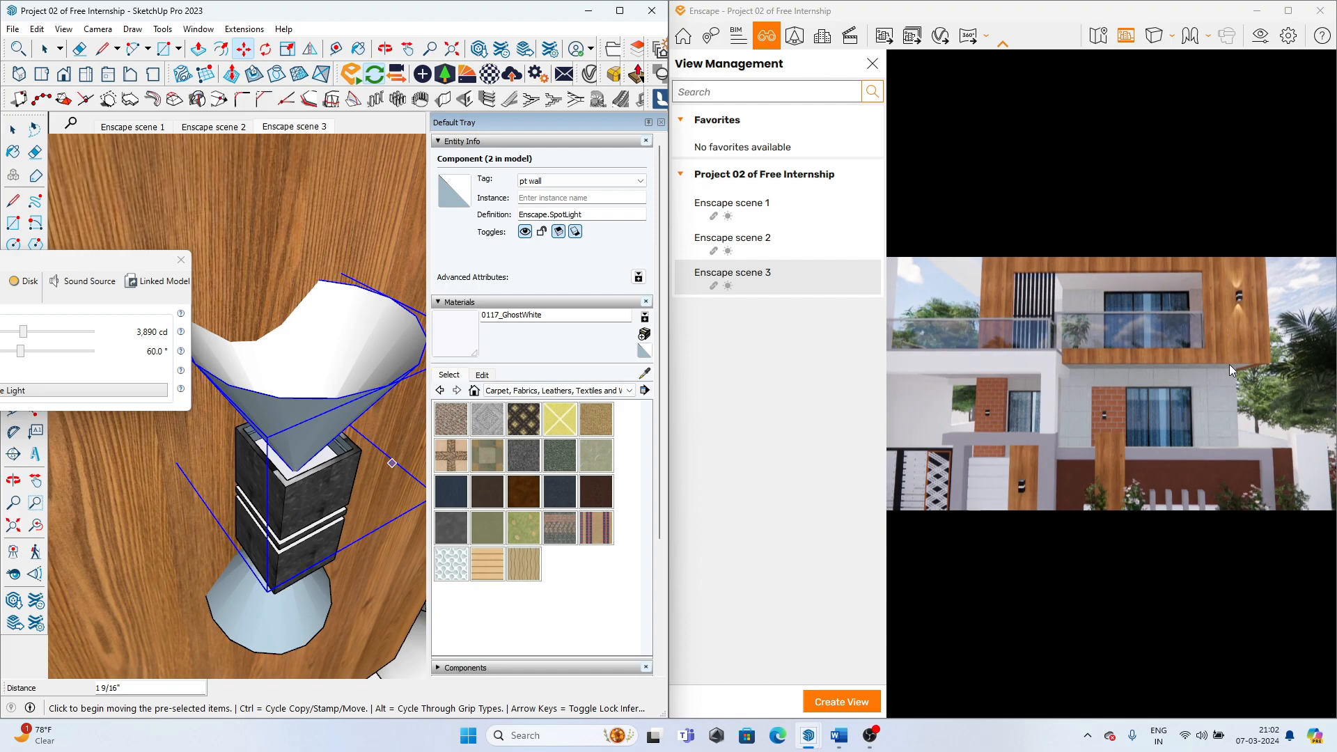
- Fine-tune the upper spot light's position so it is centred on the wall lamp's top opening
scroll(211, 390, "down", 3)
middle_click_drag(223, 401, 265, 353)
left_click(268, 371)
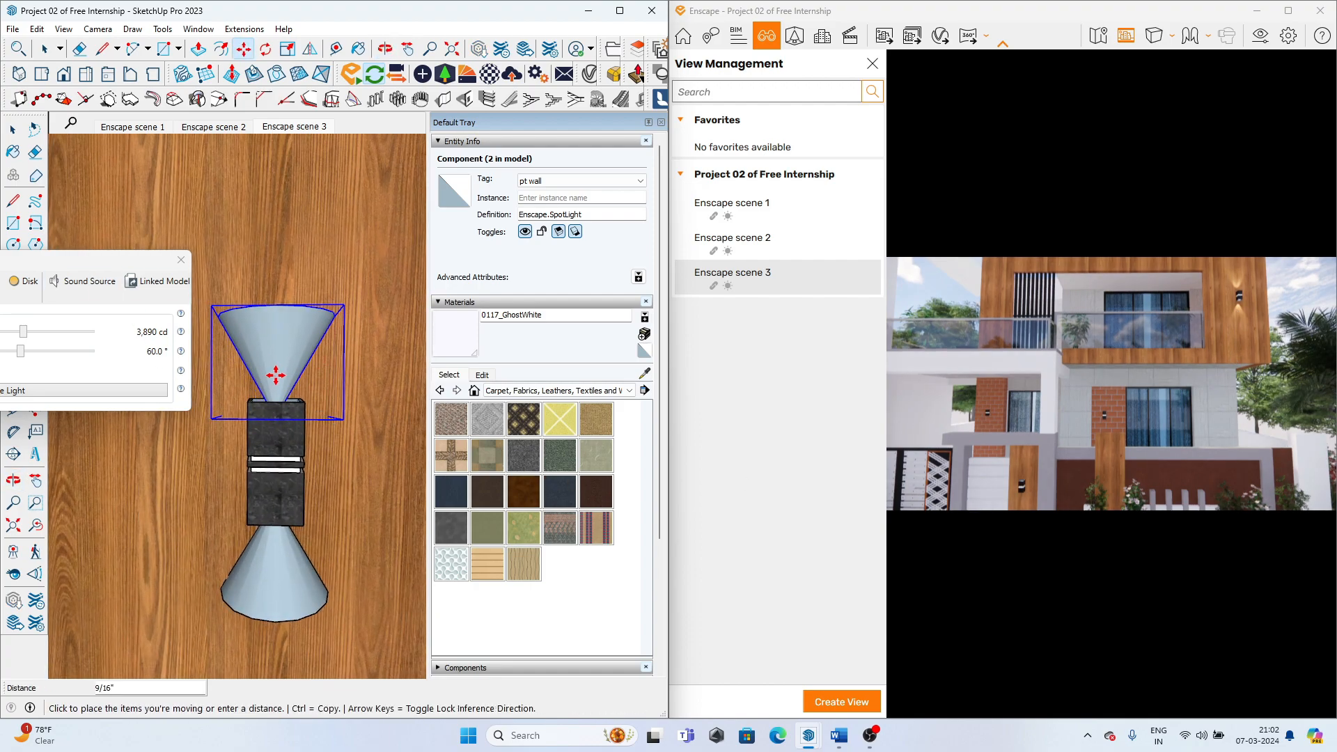
middle_click_drag(352, 495, 340, 331)
left_click(296, 402)
left_click(323, 399)
left_click(321, 391)
scroll(294, 396, "up", 3)
scroll(339, 332, "down", 5)
scroll(300, 314, "up", 5)
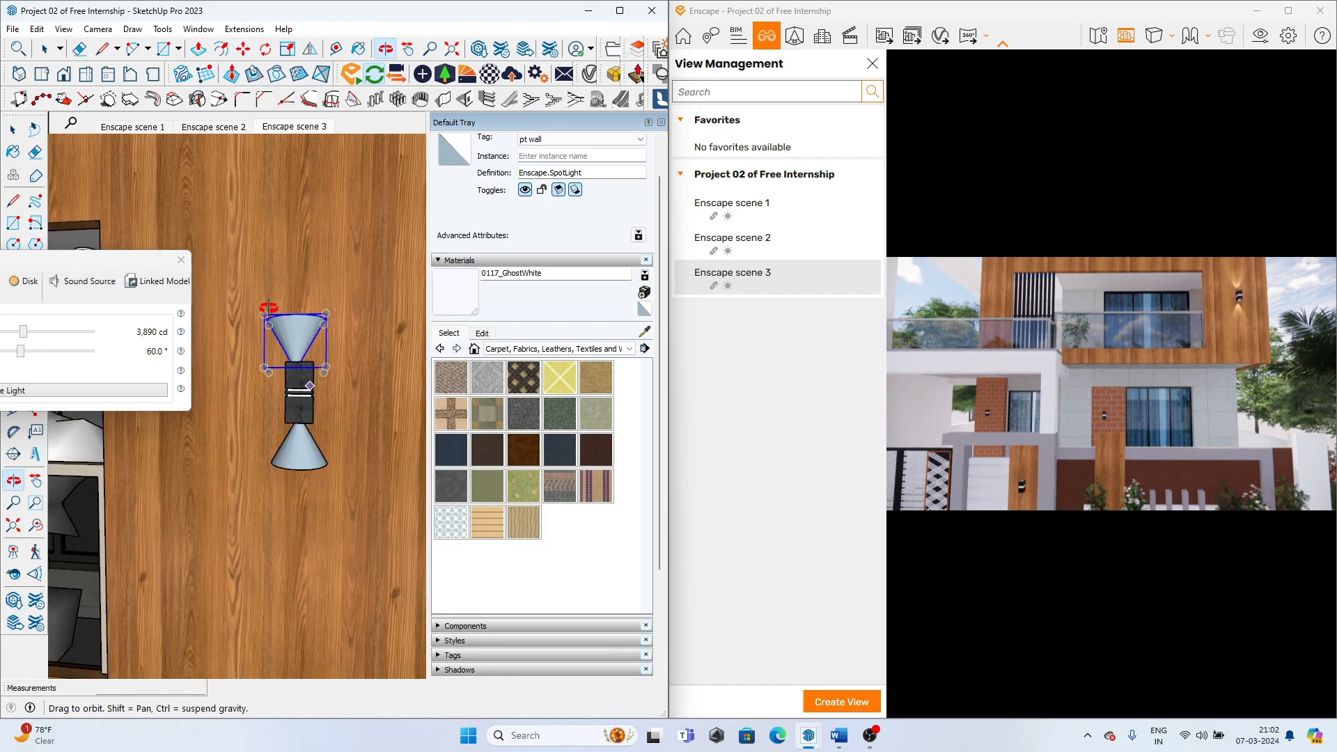
left_click(298, 306)
left_click(301, 306)
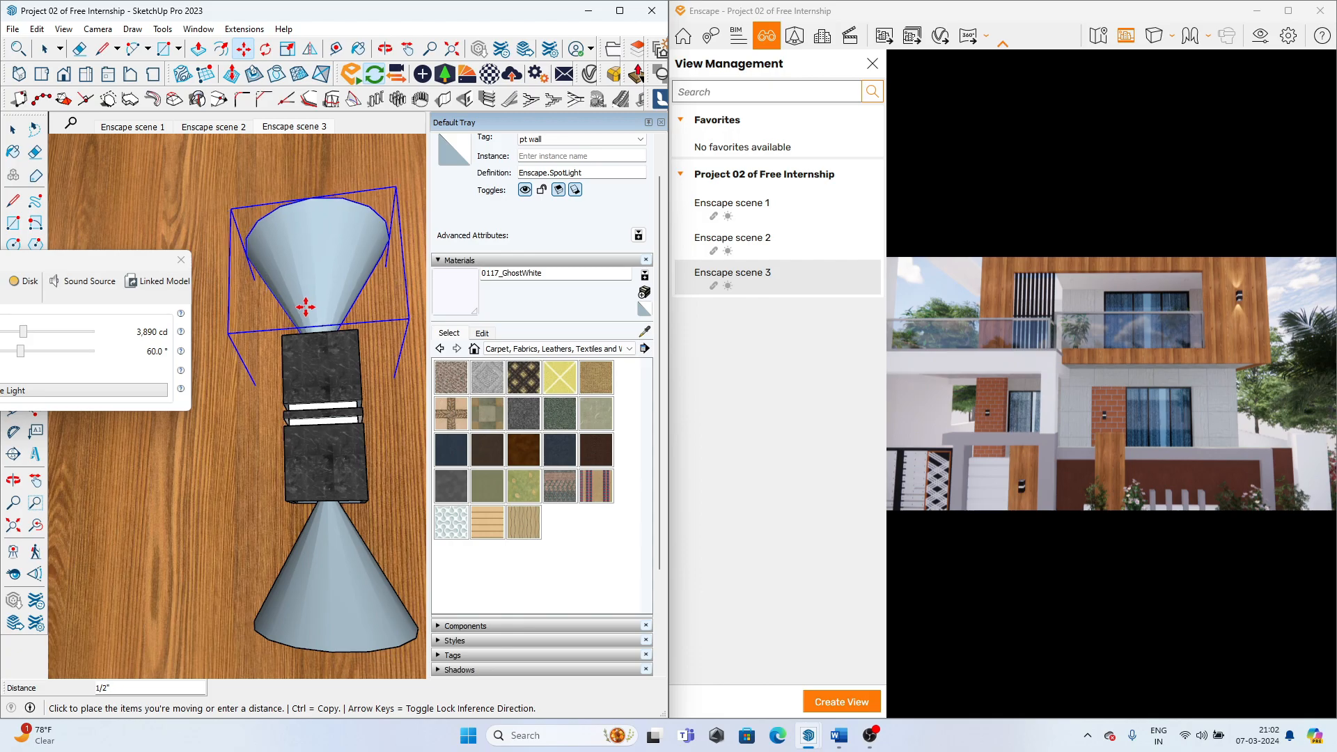
mouse_move(411, 380)
middle_mouse_down()
mouse_move(348, 397)
mouse_move(340, 540)
mouse_move(320, 580)
mouse_move(284, 556)
middle_mouse_up()
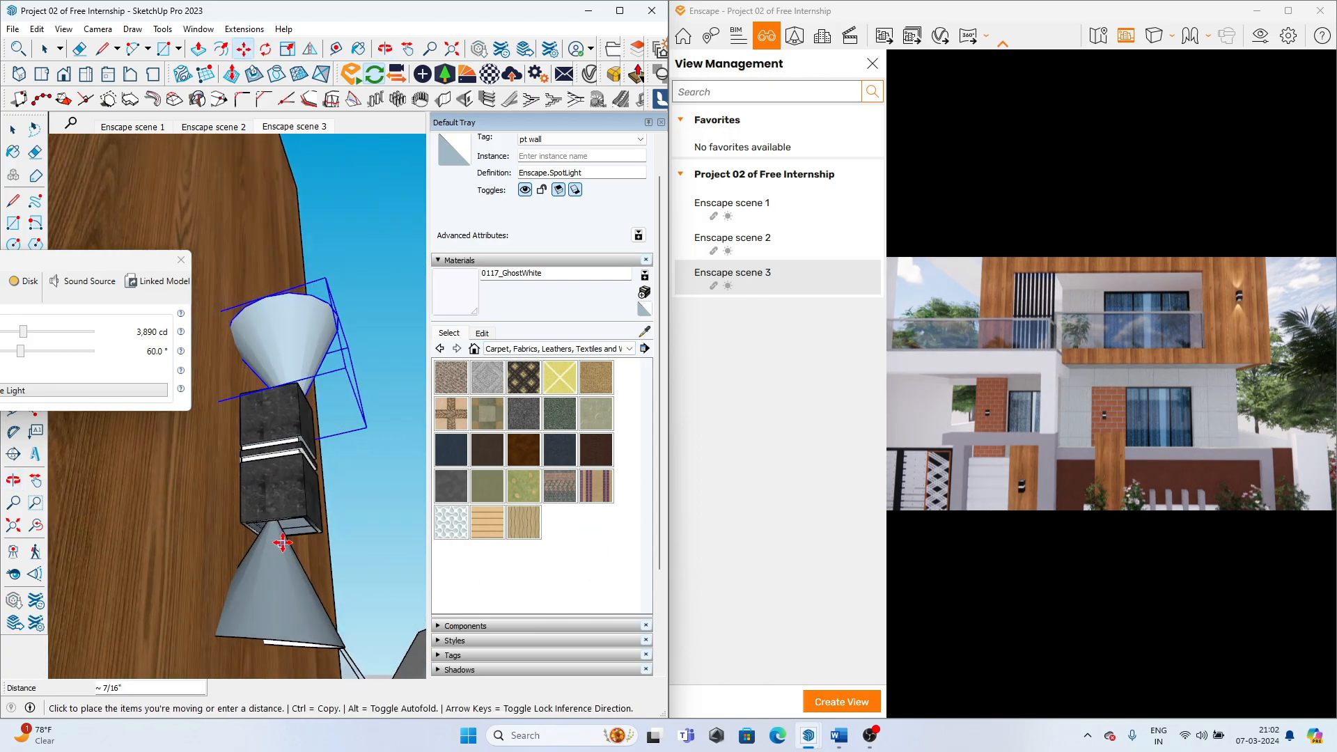
- Select the lower spot light and shift it along the green axis to align it with the lamp's bottom opening
key("space")
left_click(275, 567)
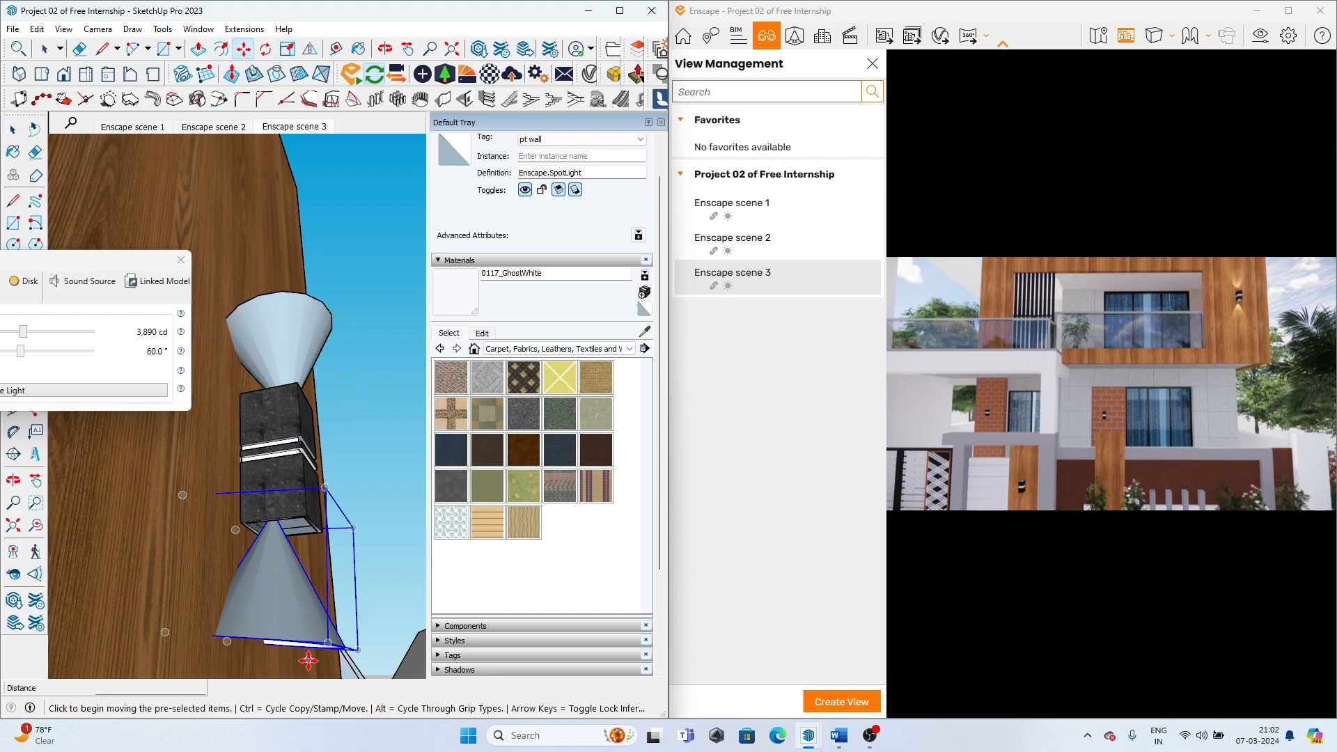
middle_click_drag(288, 540, 322, 646)
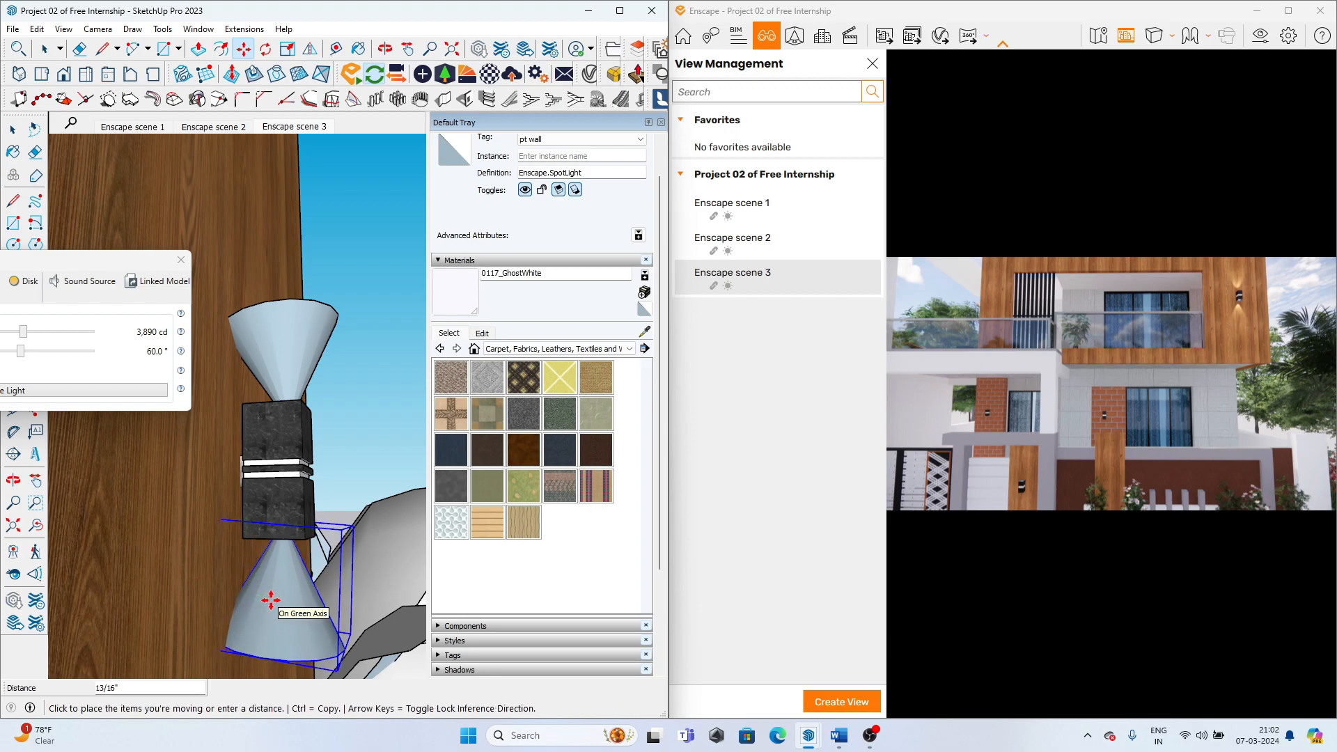
mouse_move(290, 610)
middle_mouse_down()
mouse_move(311, 659)
mouse_move(297, 487)
middle_mouse_up()
- Maximise the SketchUp window and return the view to Enscape scene 3
scroll(295, 474, "down", 10)
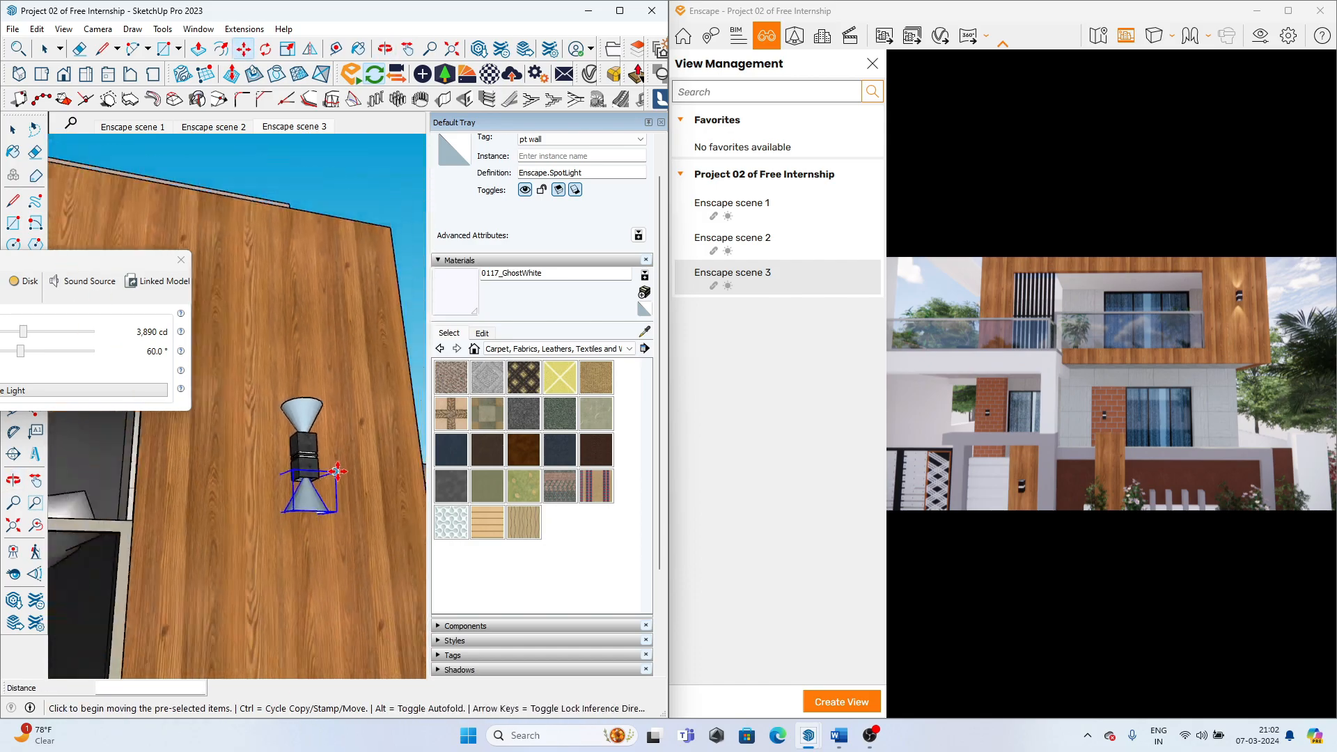
middle_click_drag(265, 561, 299, 550)
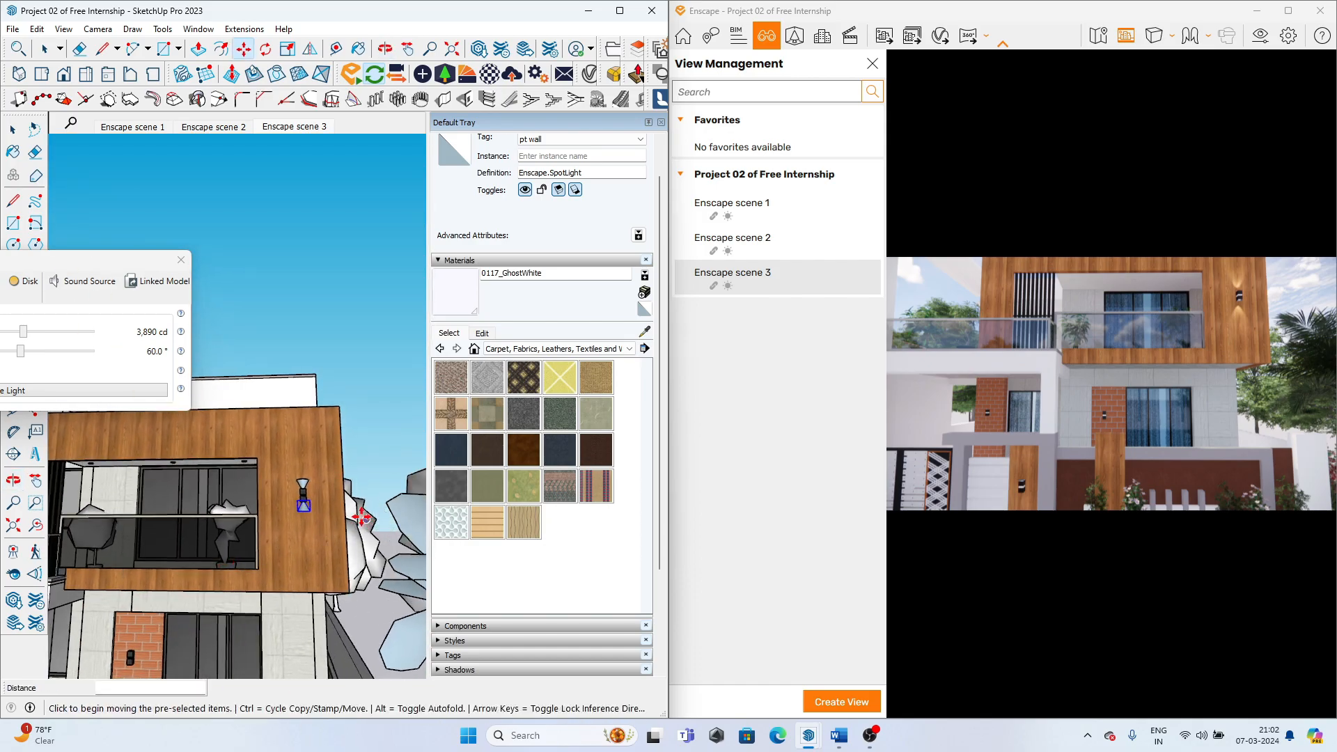
scroll(346, 534, "up", 5)
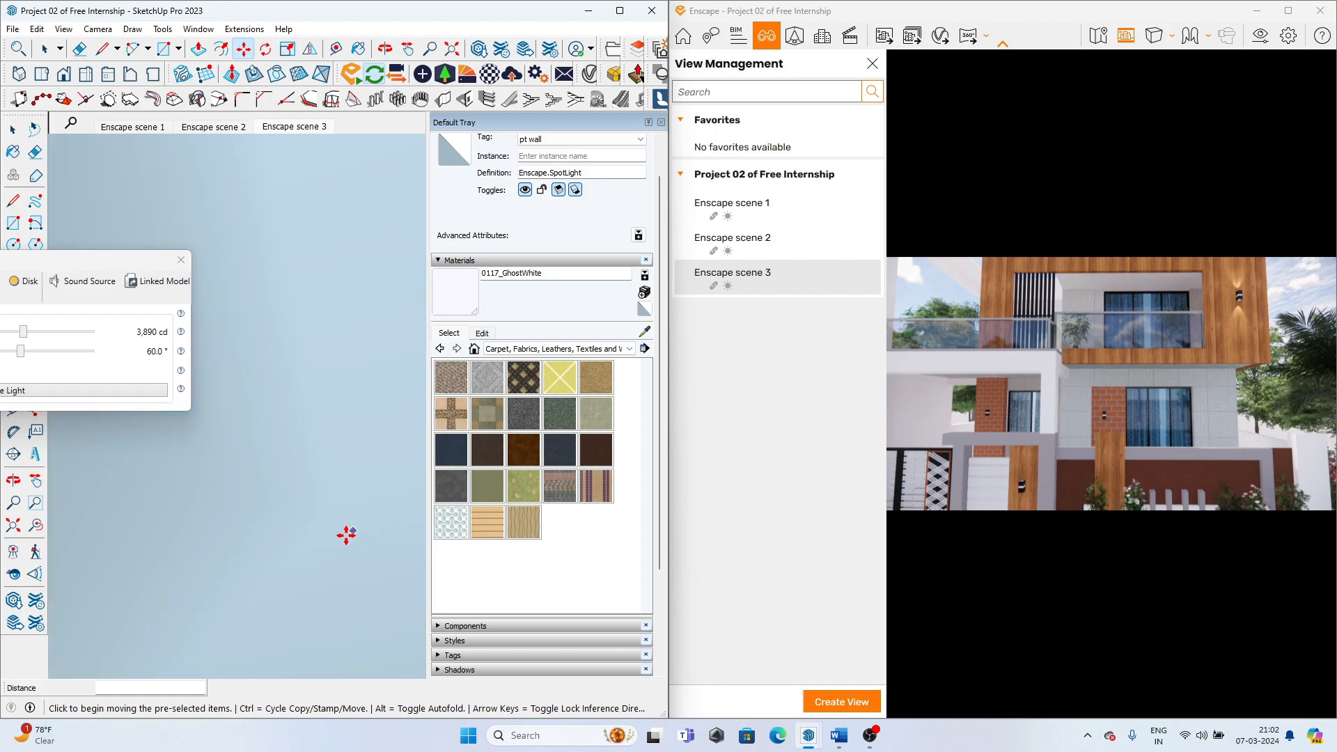
left_click(616, 12)
scroll(794, 677, "down", 5)
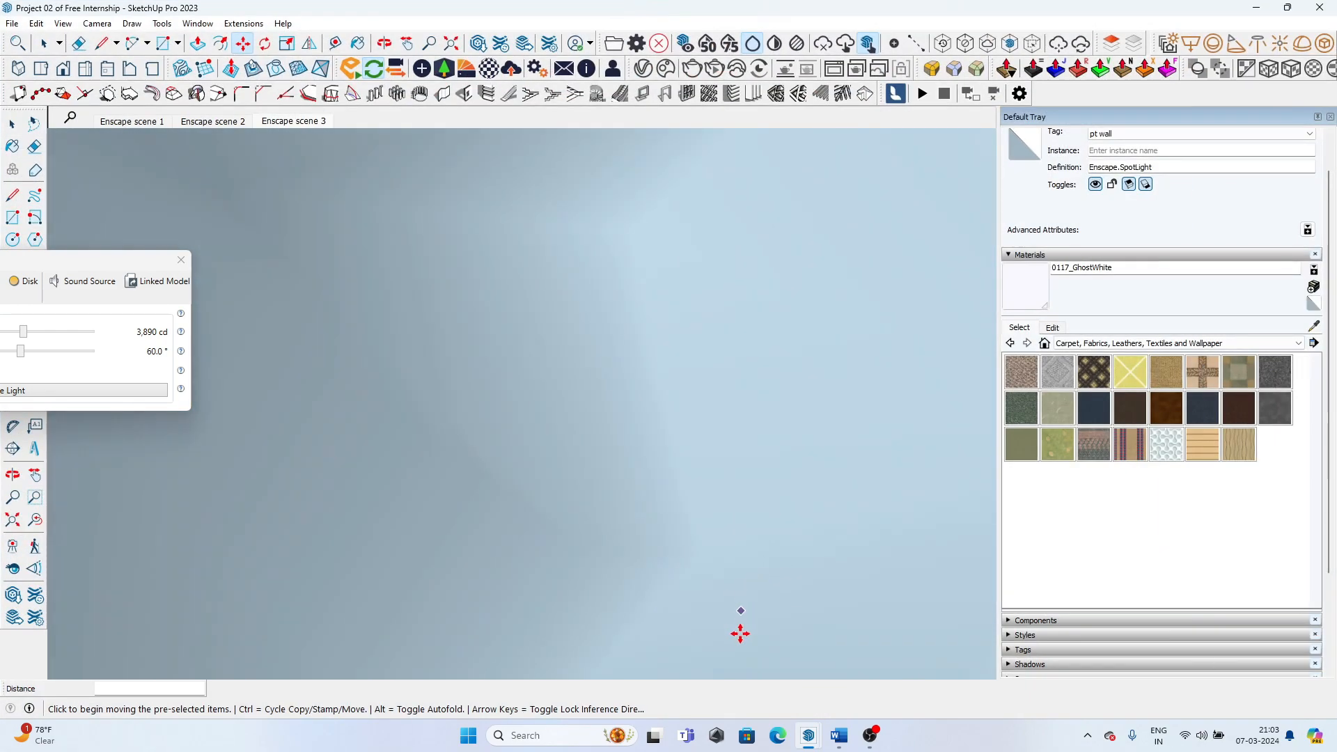
scroll(574, 339, "down", 3)
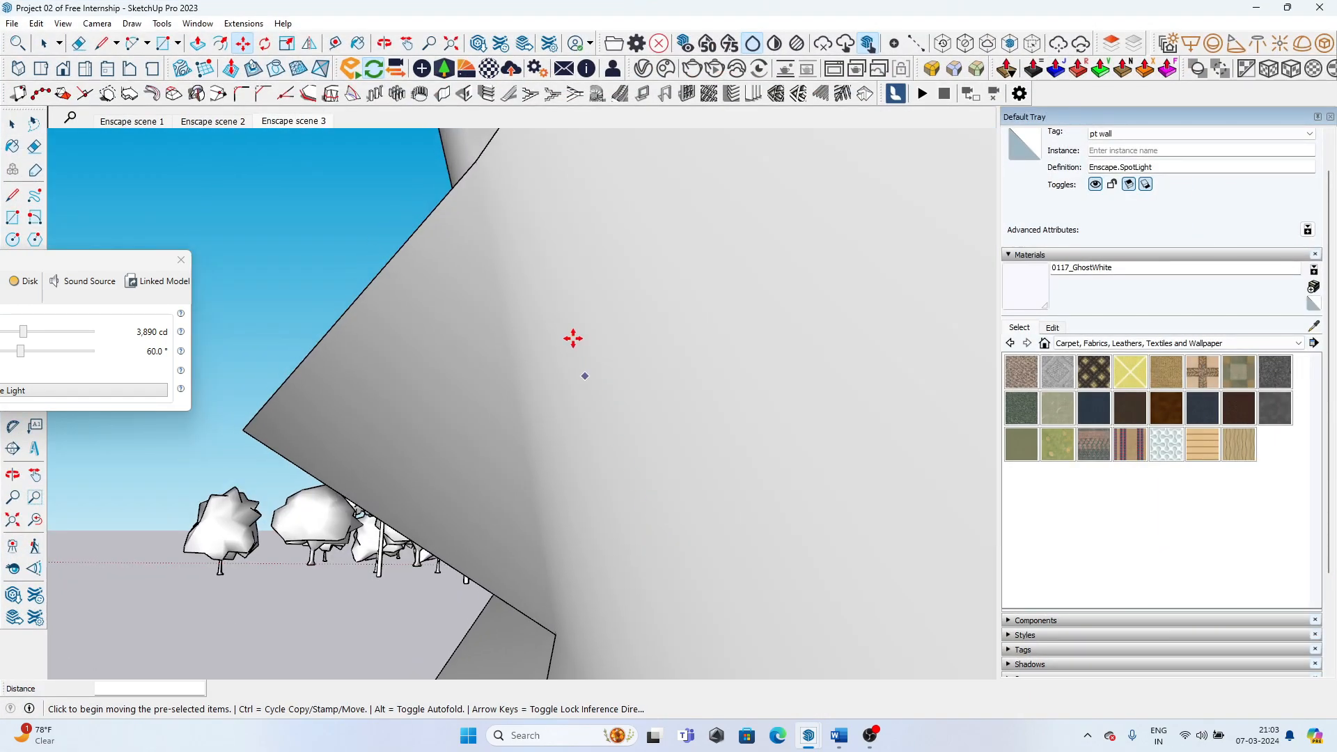
left_click(293, 121)
key("space")
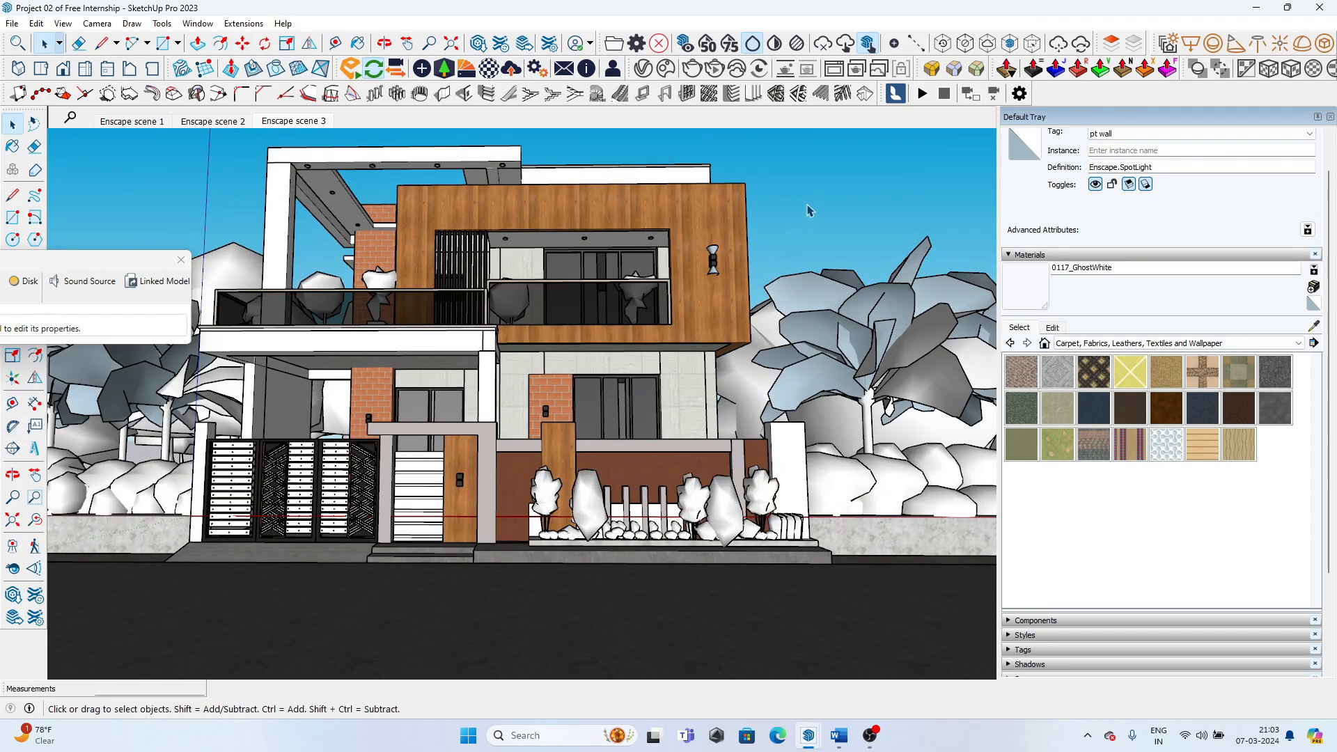
- Copy both spot lights from the upper facade lamp onto the ground-floor wall lamp on the brick panel below the wooden frame
scroll(808, 211, "up", 3)
scroll(655, 299, "up", 2)
left_click(713, 249, "shift")
scroll(829, 436, "down", 6)
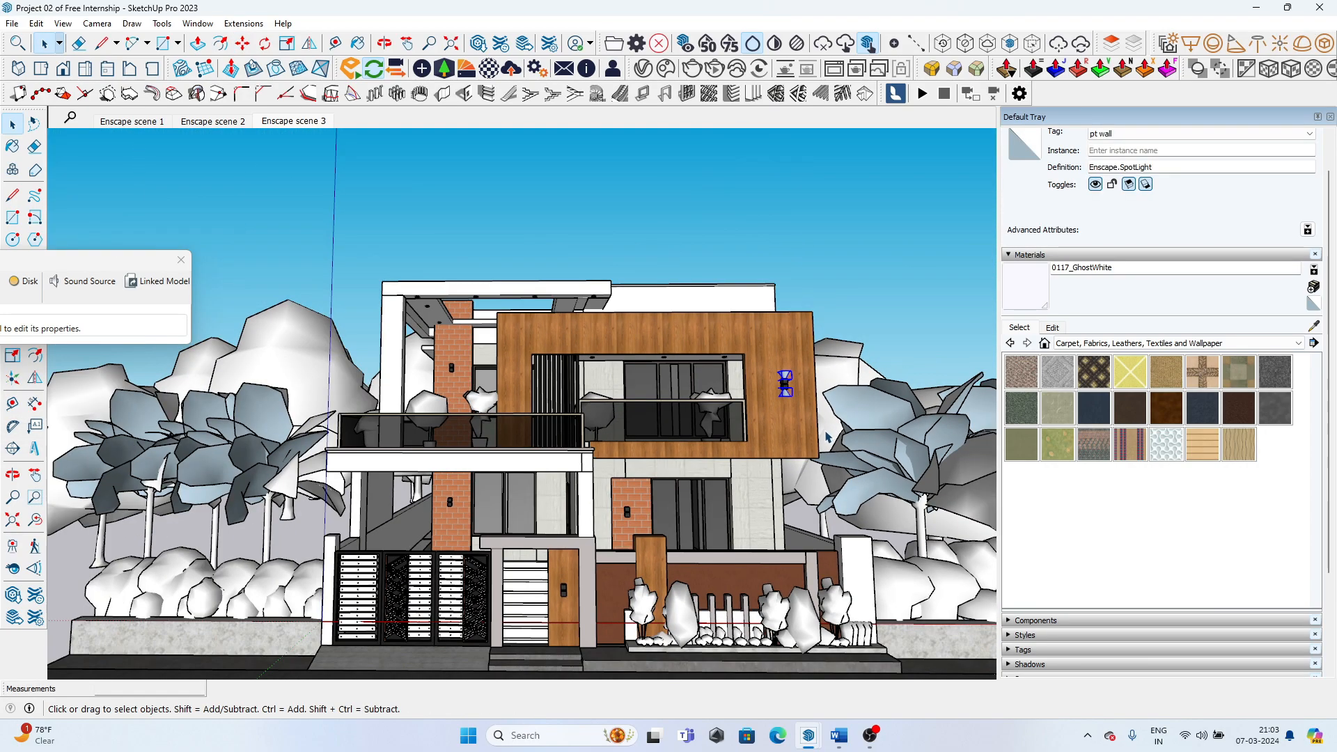
key("m")
scroll(774, 377, "up", 4)
left_click(756, 376)
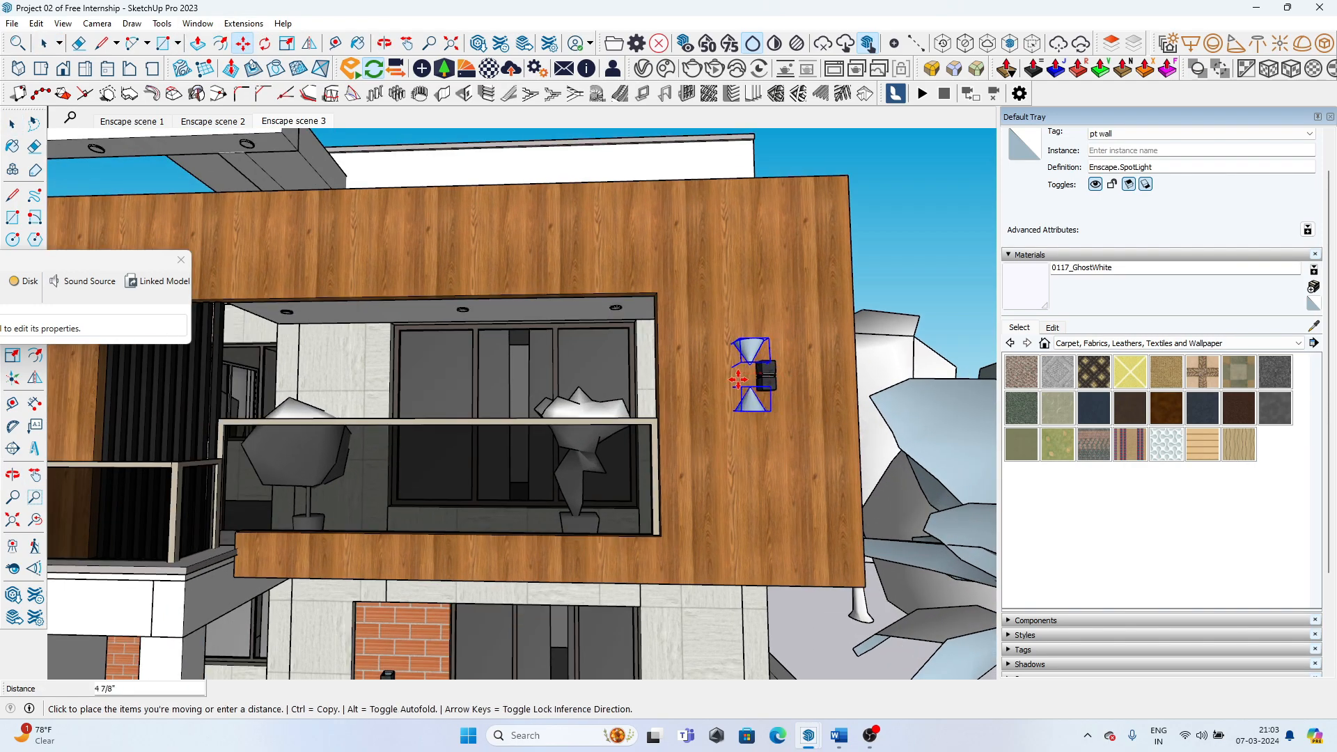
key("ctrl")
scroll(766, 380, "down", 4)
scroll(448, 553, "up", 7)
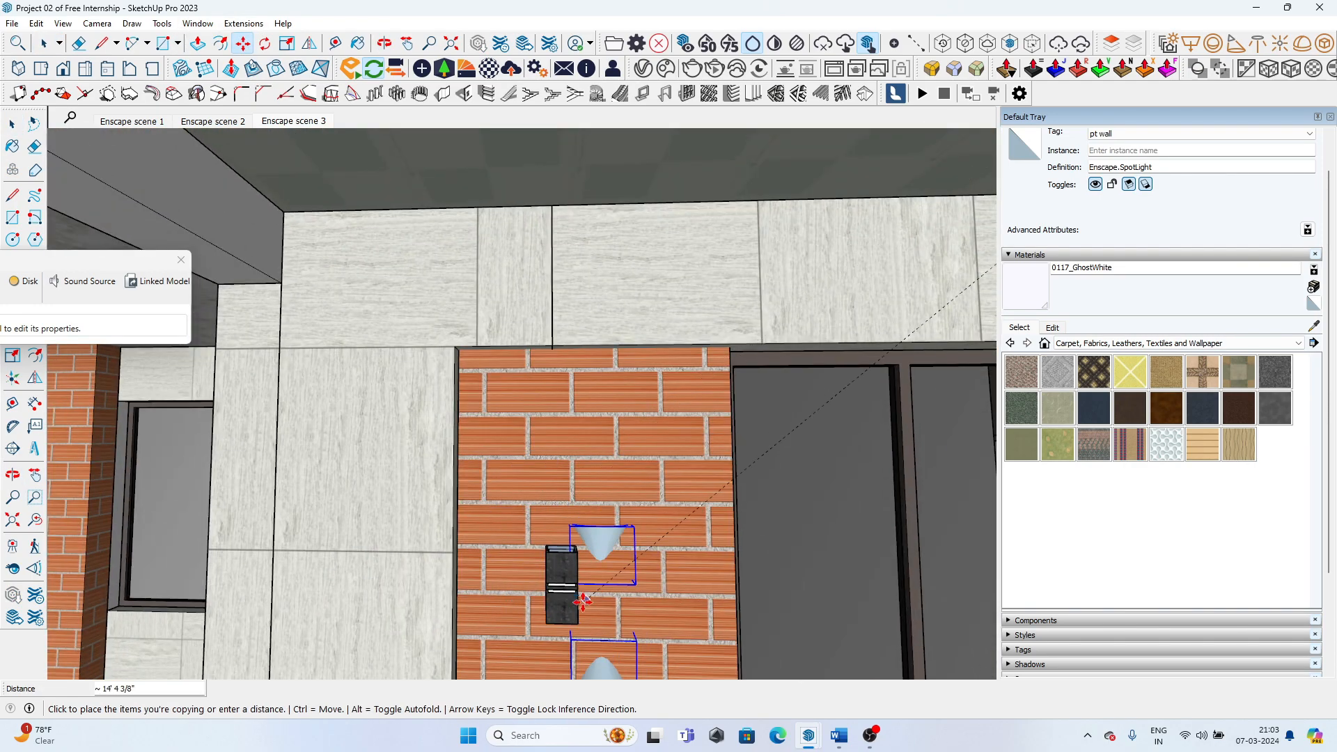
left_click(548, 582)
- Copy the pair of spot lights onto the wall lamp of the brick pillar under the porch
scroll(548, 582, "down", 3)
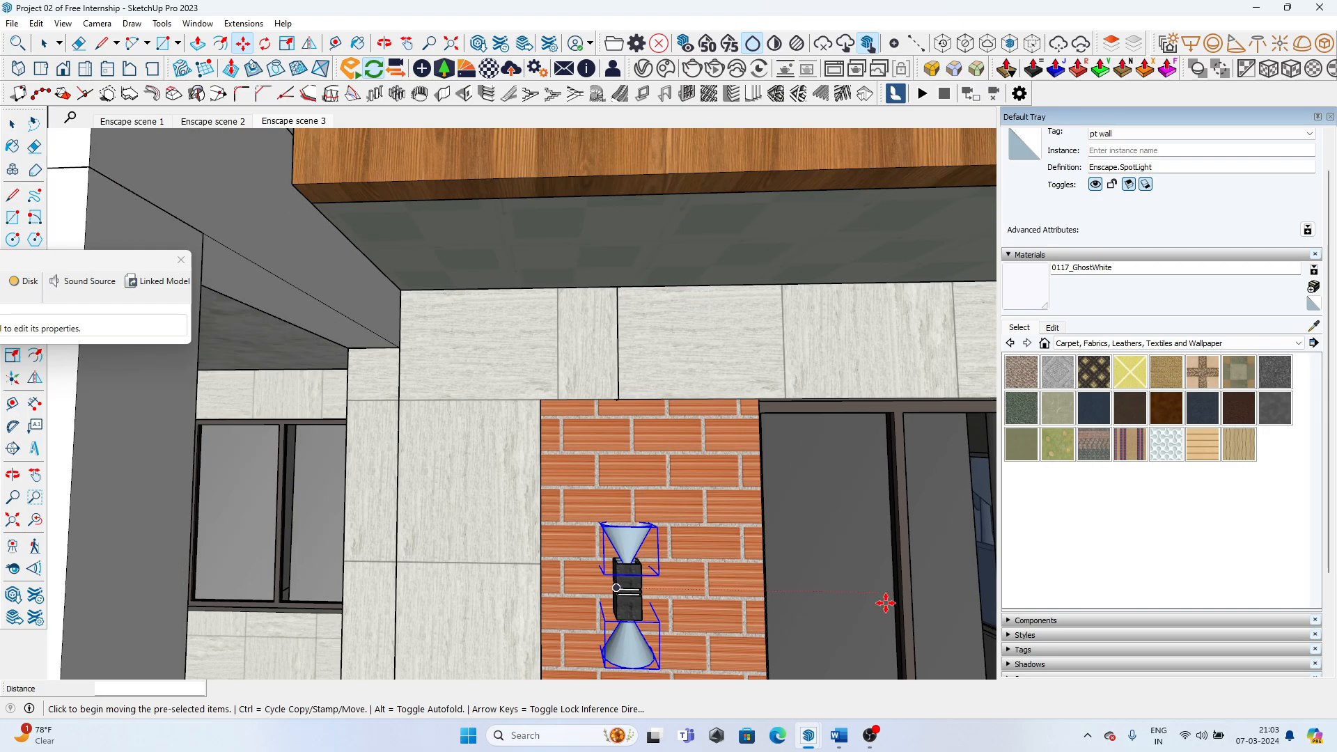
scroll(762, 489, "down", 3)
middle_click_drag(531, 481, 335, 516)
scroll(334, 516, "down", 2)
middle_click_drag(827, 588, 537, 438)
scroll(537, 438, "down", 2)
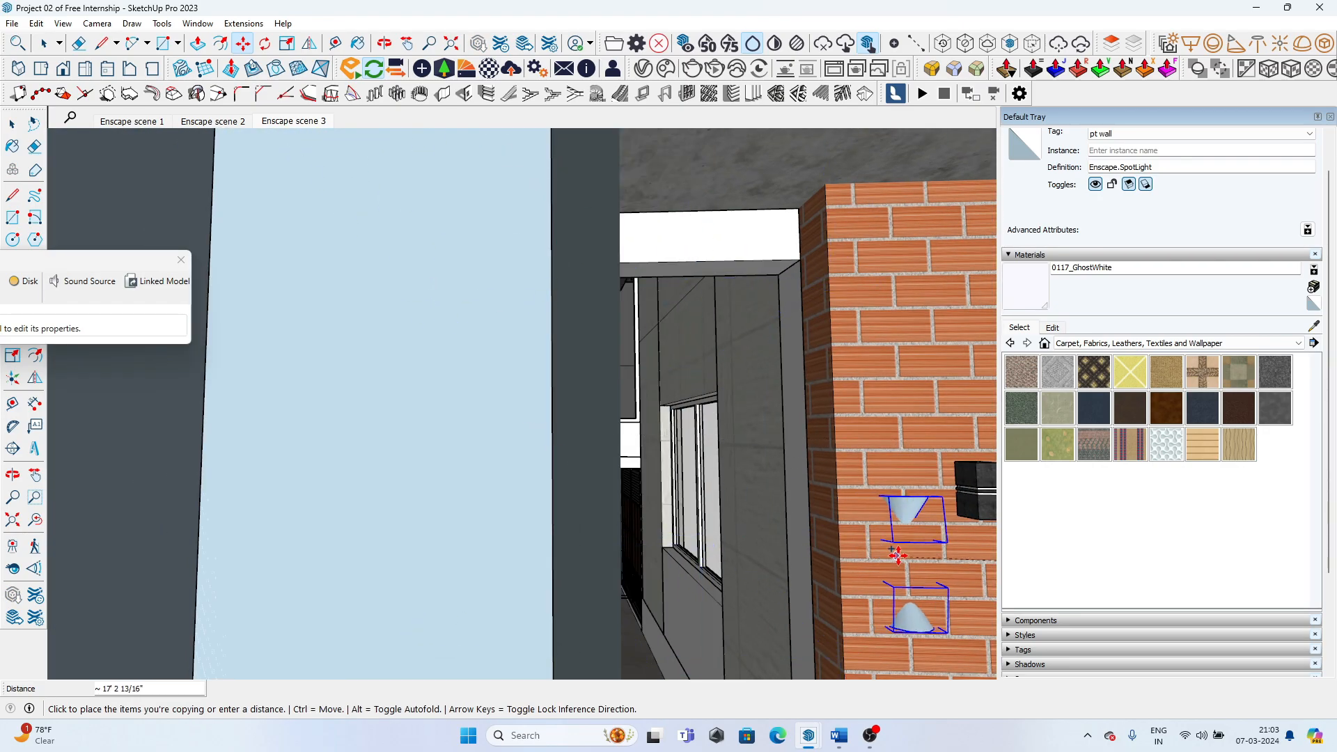
left_click(980, 489)
scroll(531, 432, "down", 6)
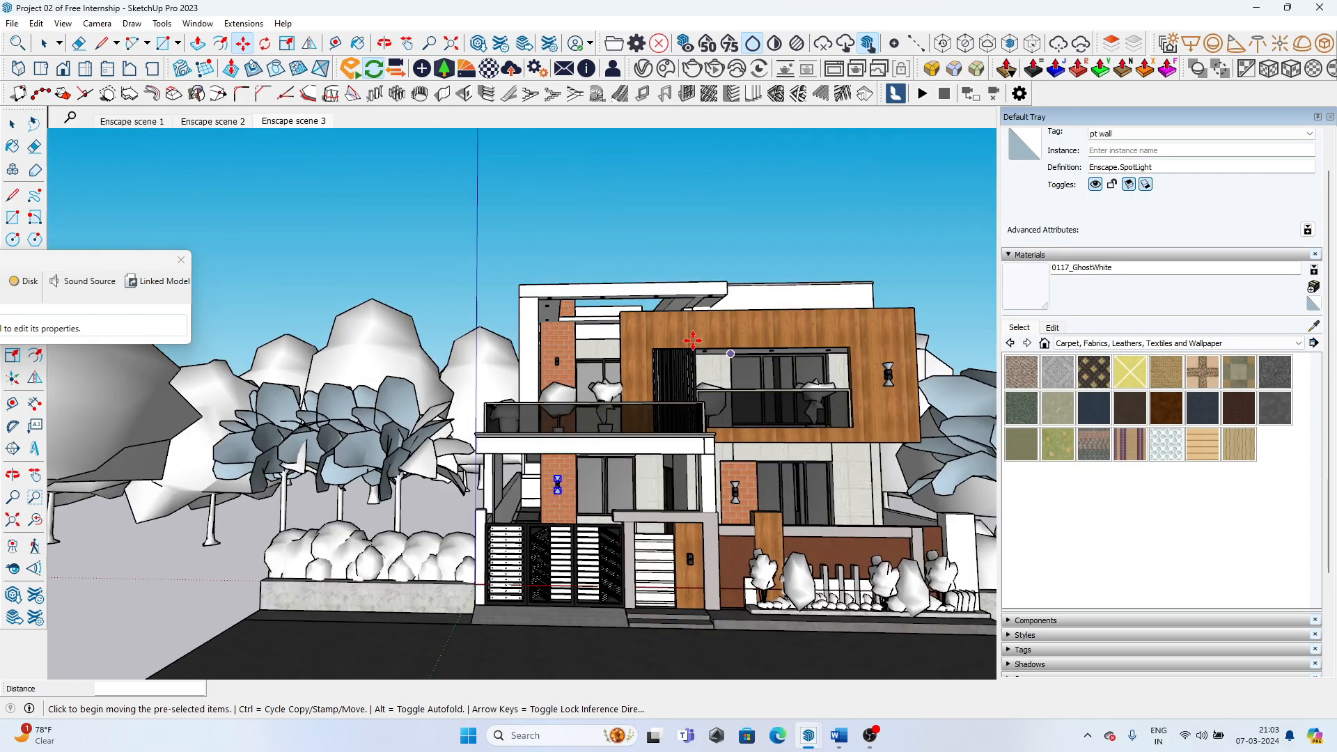
scroll(553, 481, "up", 8)
middle_click_drag(592, 584, 565, 519)
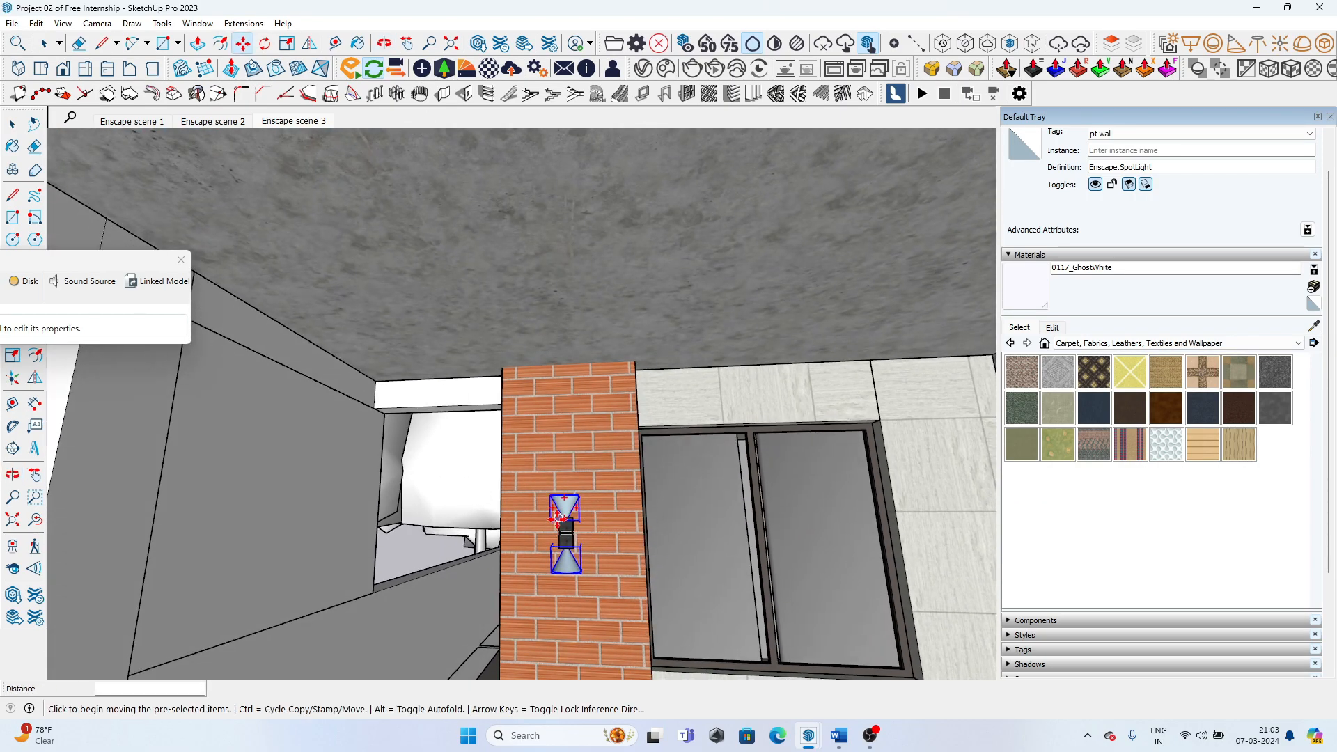
scroll(555, 532, "up", 1)
- Copy the pair of spot lights up onto the wall lamp of the first-floor terrace's brick pillar
scroll(603, 534, "down", 10)
scroll(609, 498, "up", 3)
scroll(611, 514, "up", 8)
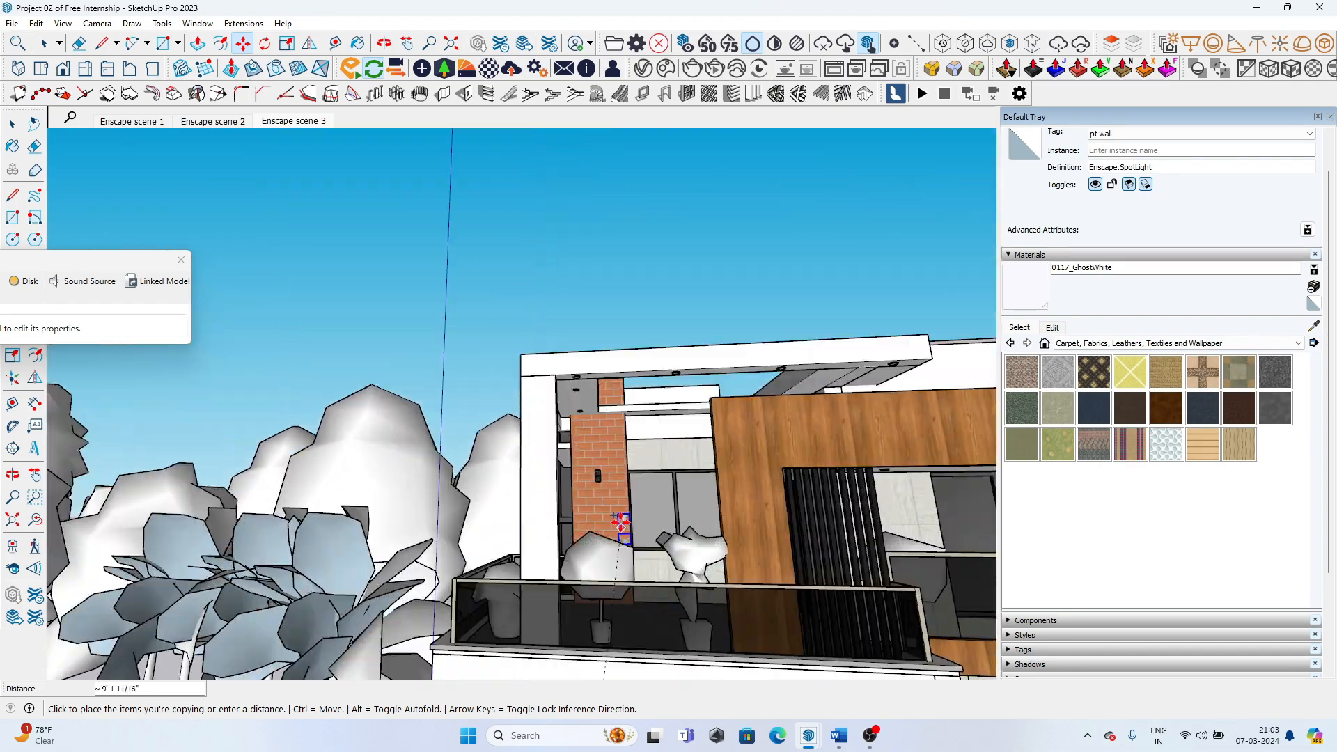
scroll(592, 515, "up", 2)
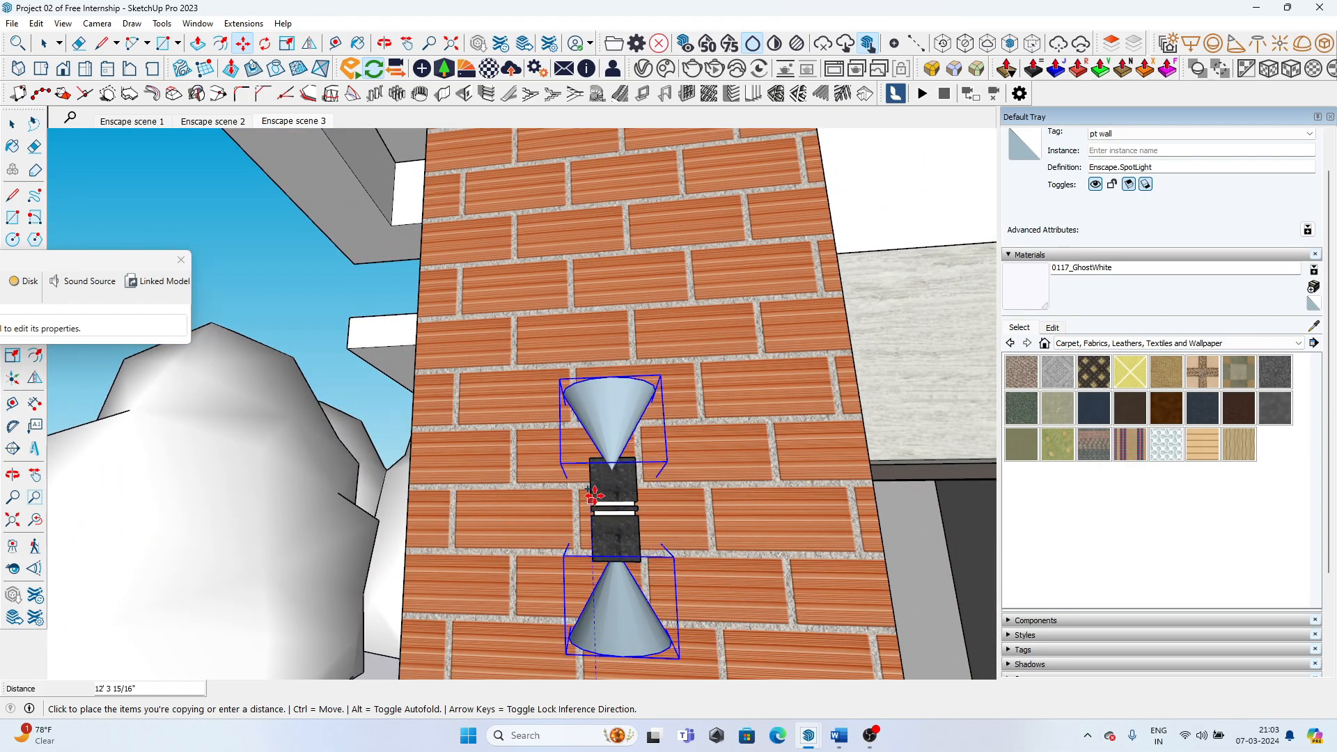
middle_click_drag(594, 500, 657, 530)
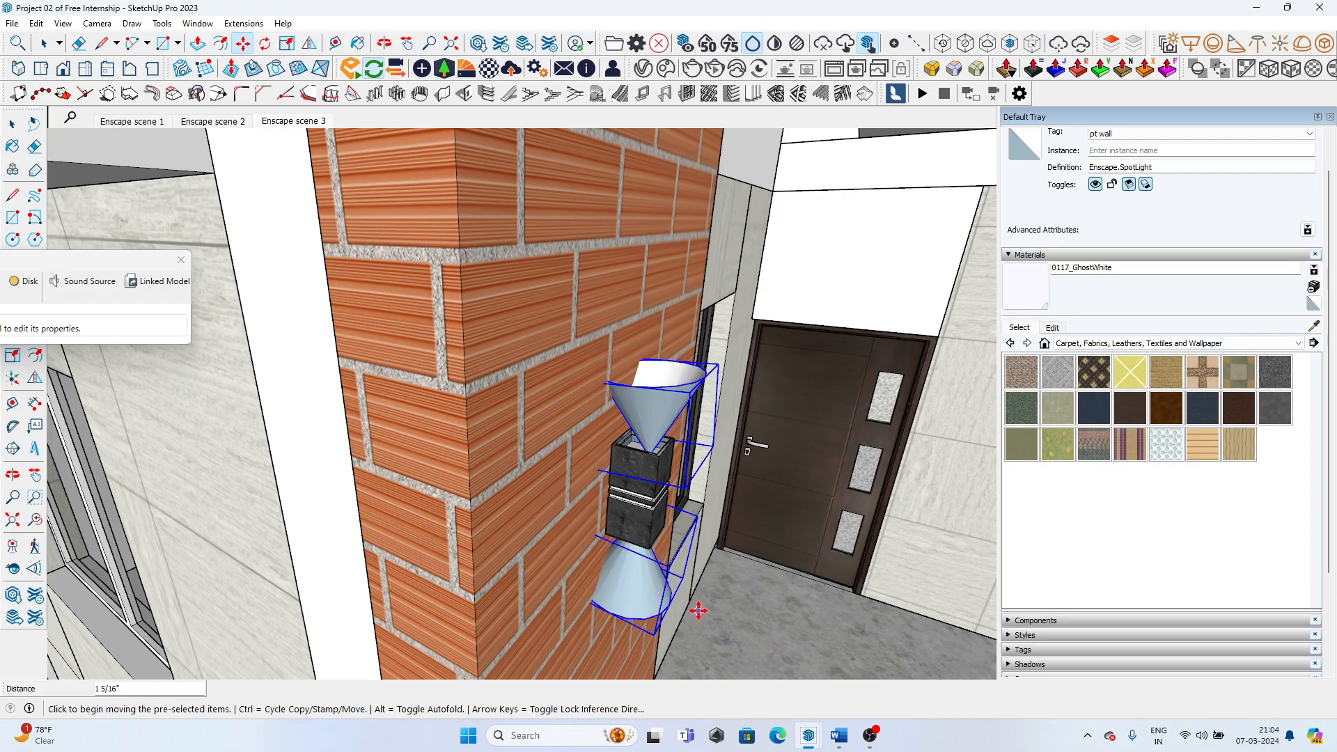
- Copy the pair of spot lights from the ground-floor brick panel lamp onto the lamp on the wooden panel beside the entrance gate
scroll(697, 612, "down", 15)
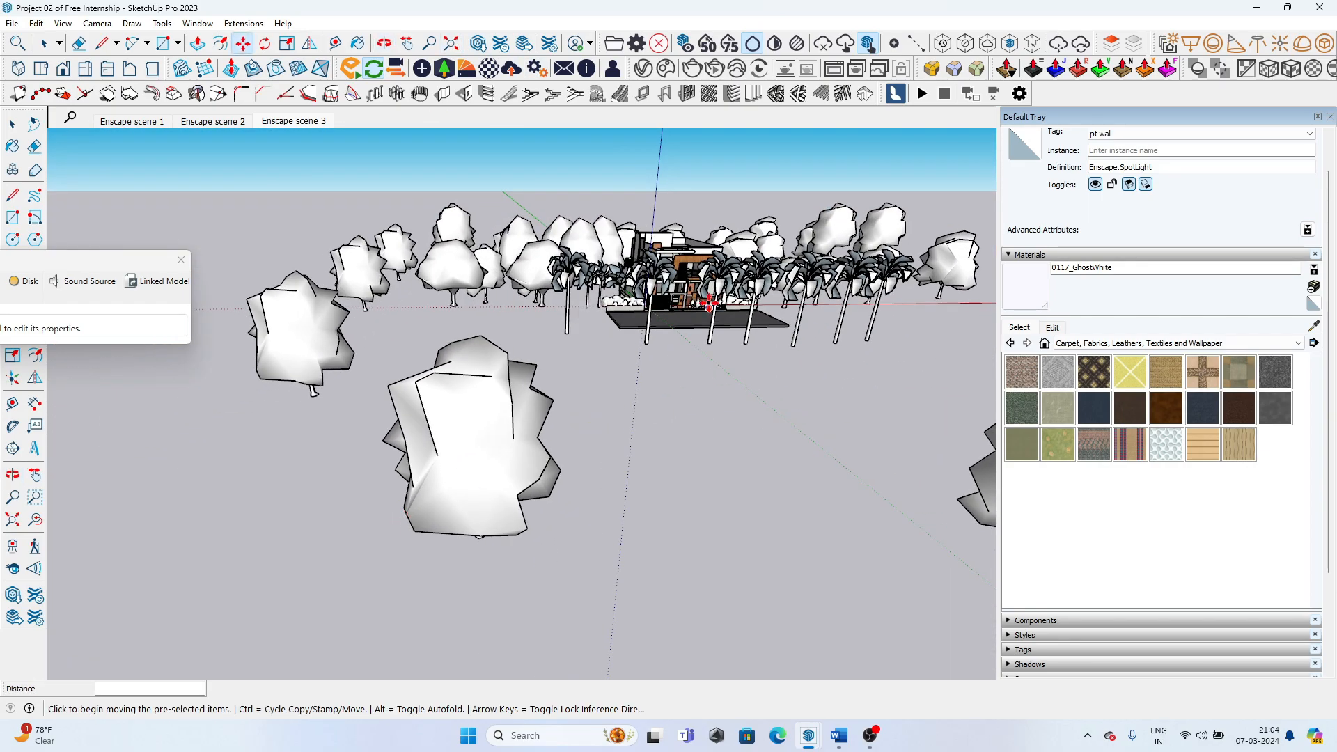
key("space")
scroll(544, 411, "up", 6)
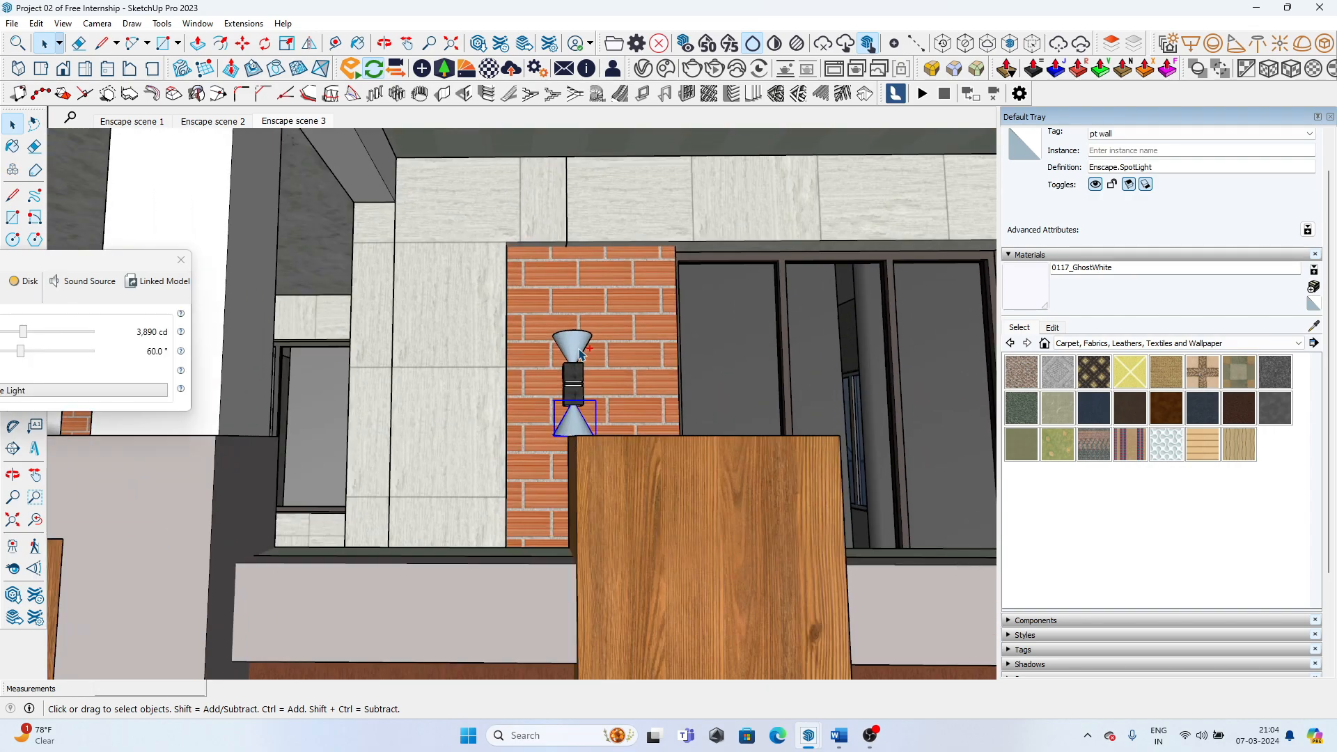
left_click(243, 44)
left_click(561, 388)
key("ctrl")
scroll(800, 269, "down", 8)
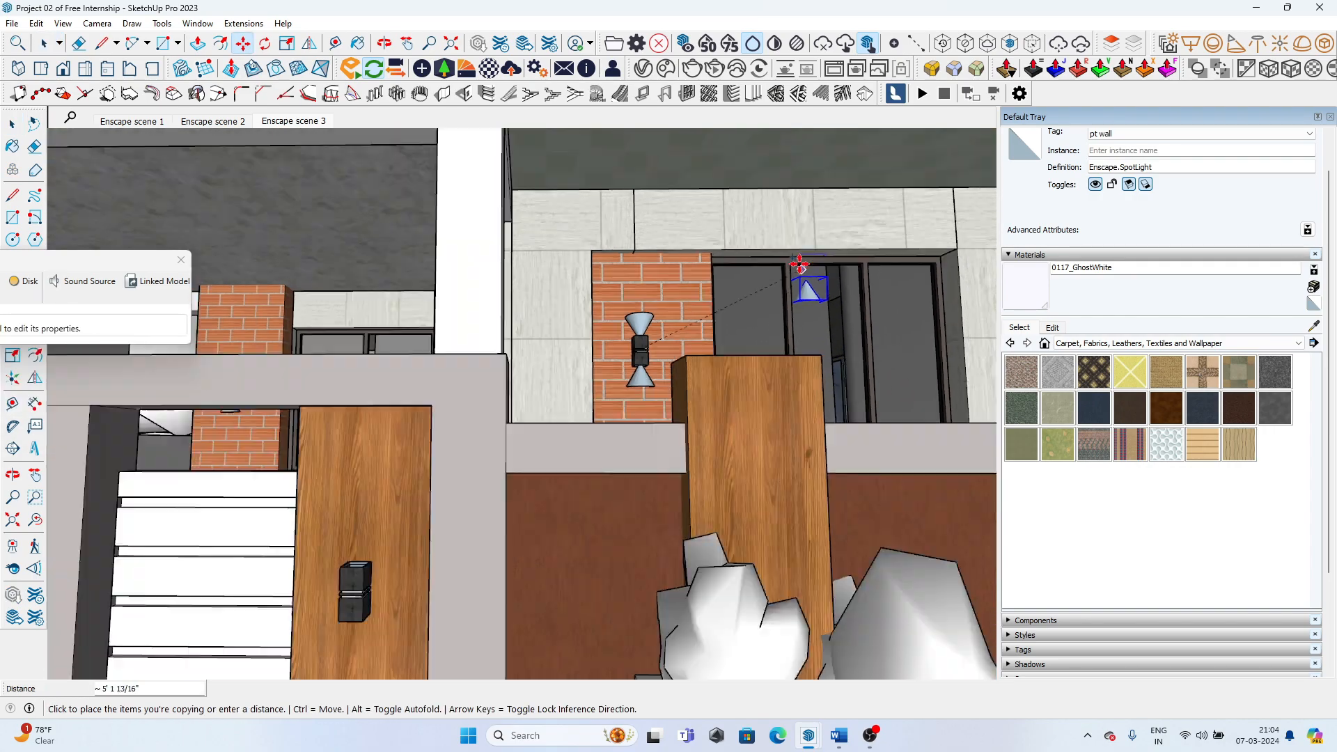
scroll(575, 407, "up", 8)
left_click(660, 411)
scroll(661, 411, "down", 10)
key("space")
scroll(541, 544, "down", 4)
scroll(662, 254, "up", 10)
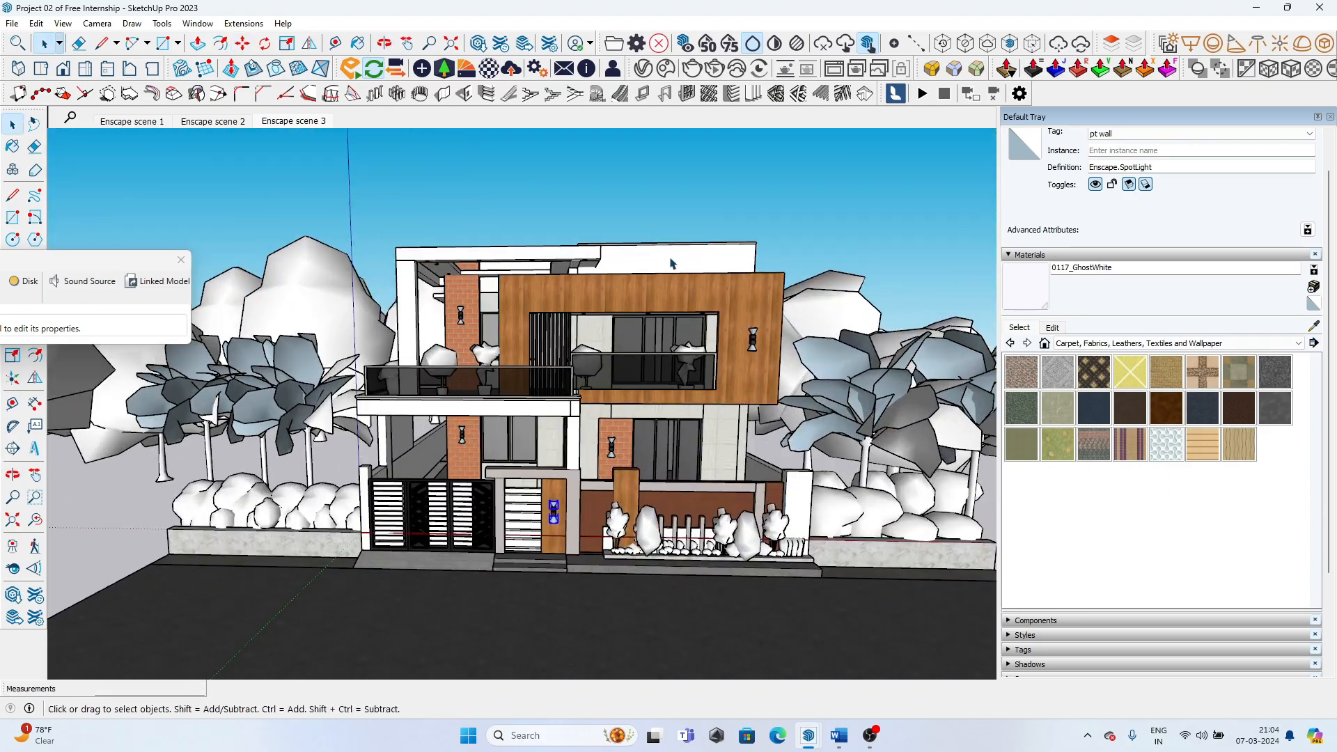
- Place an Enscape sphere light below the ceiling of the first-floor room behind the balcony window
scroll(654, 326, "down", 5)
middle_click_drag(667, 354, 610, 309)
scroll(620, 355, "up", 12)
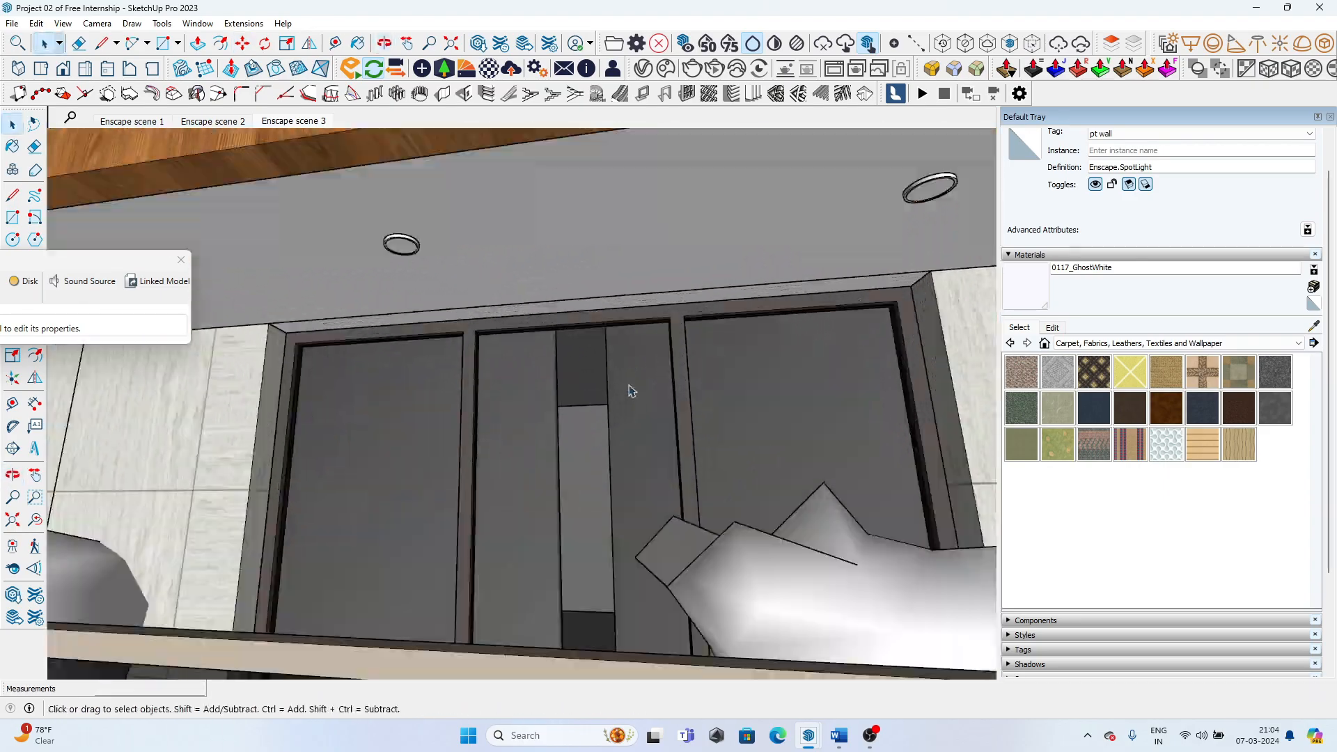
scroll(596, 387, "up", 8)
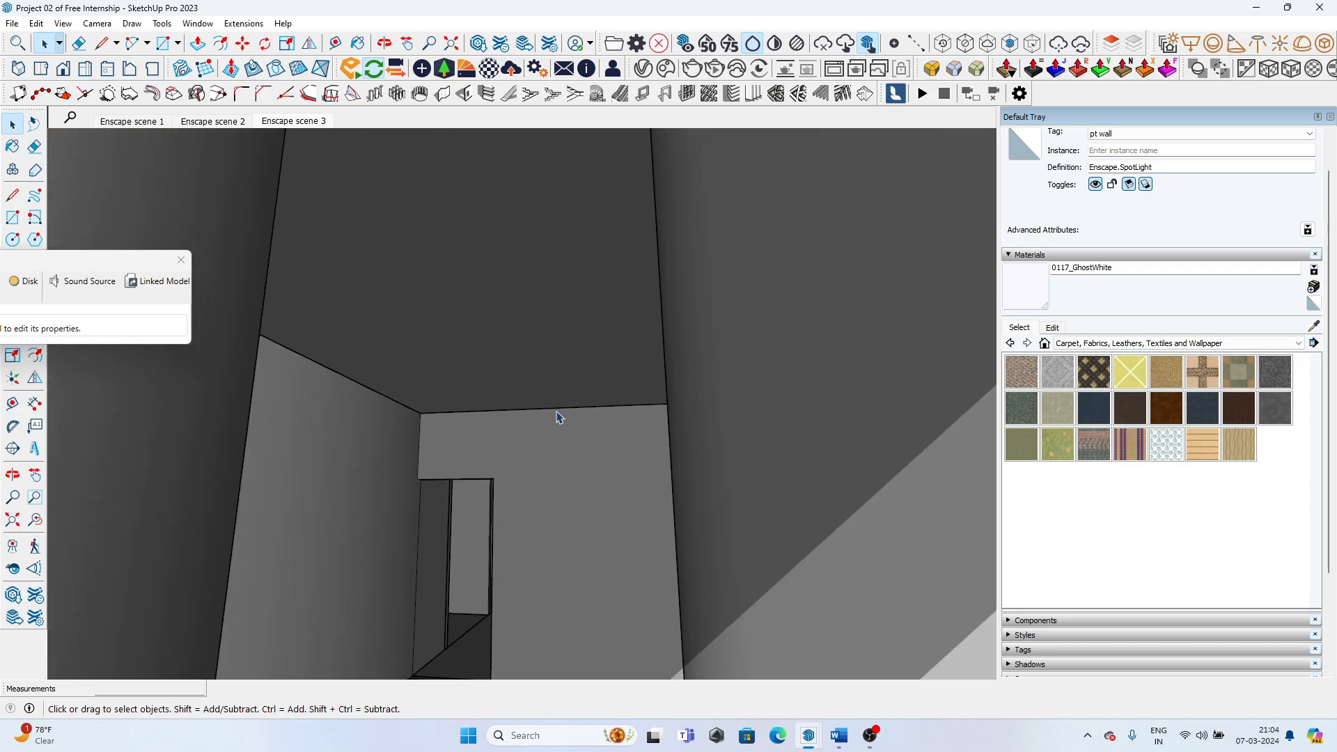
middle_click_drag(567, 453, 630, 431)
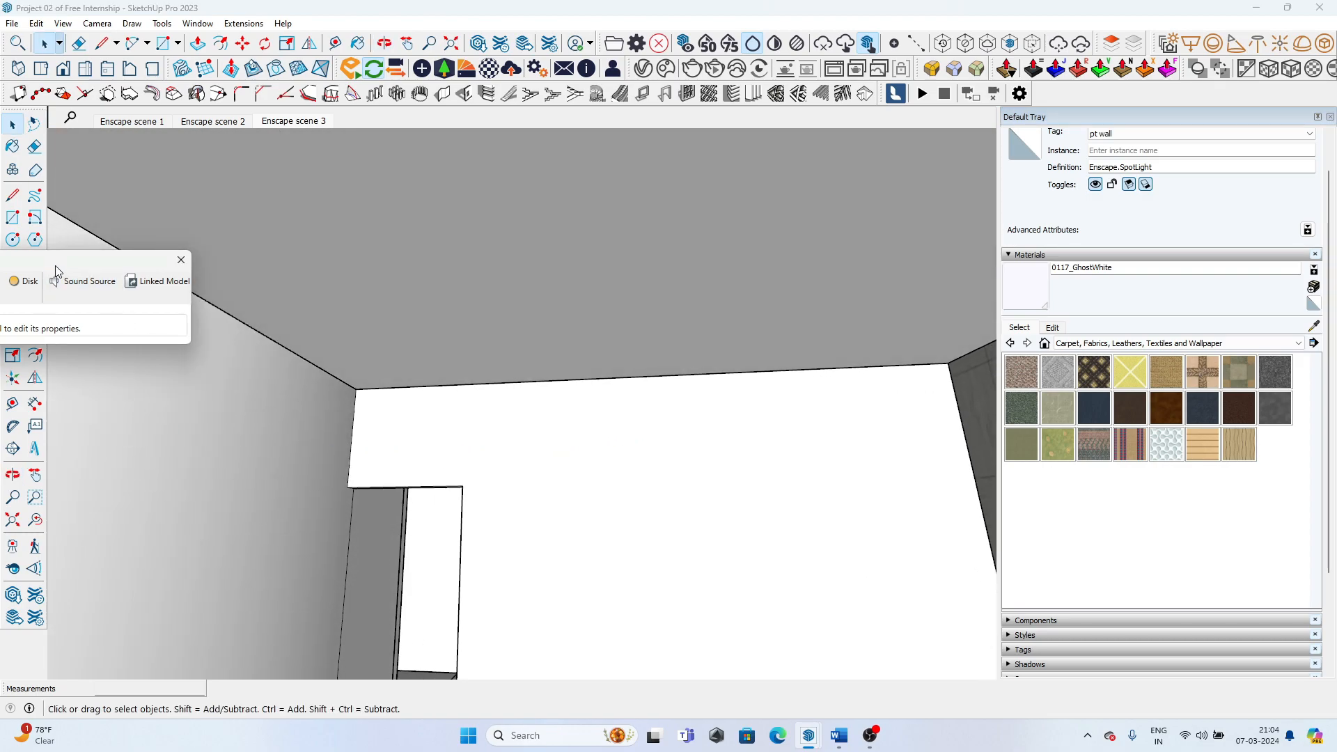
left_click_drag(55, 265, 374, 278)
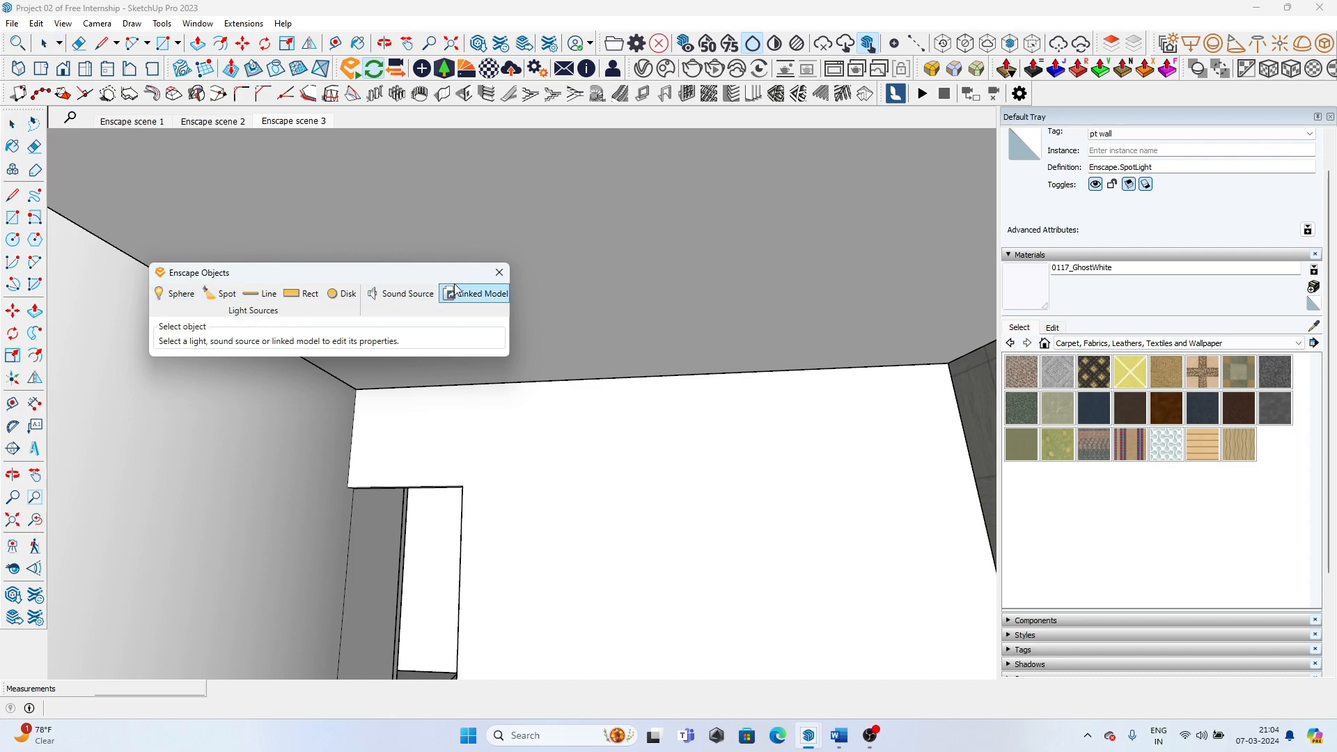
left_click(253, 296)
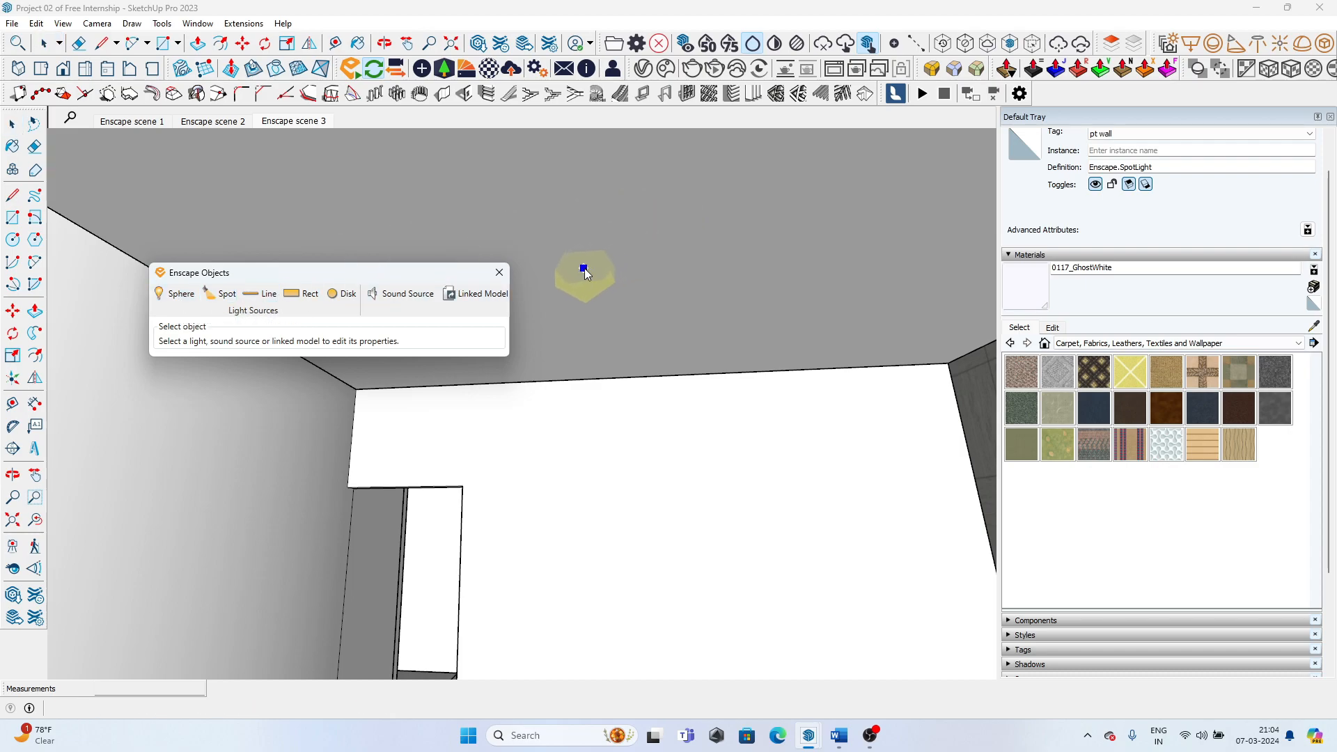
left_click(584, 269)
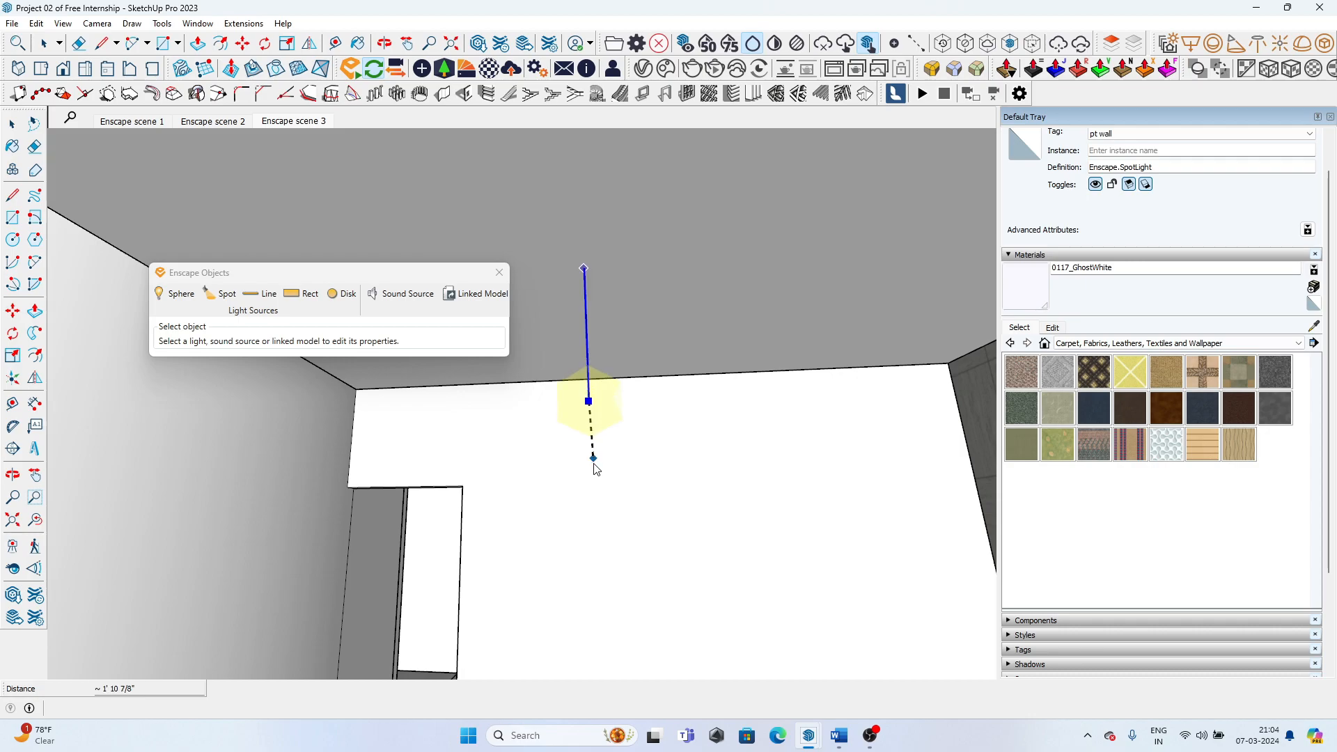
left_click(584, 544)
- Set the sphere light's luminous intensity to 9,156 cd and its light source radius to 0.40 m
middle_click_drag(642, 495, 714, 480)
left_click_drag(321, 349, 348, 349)
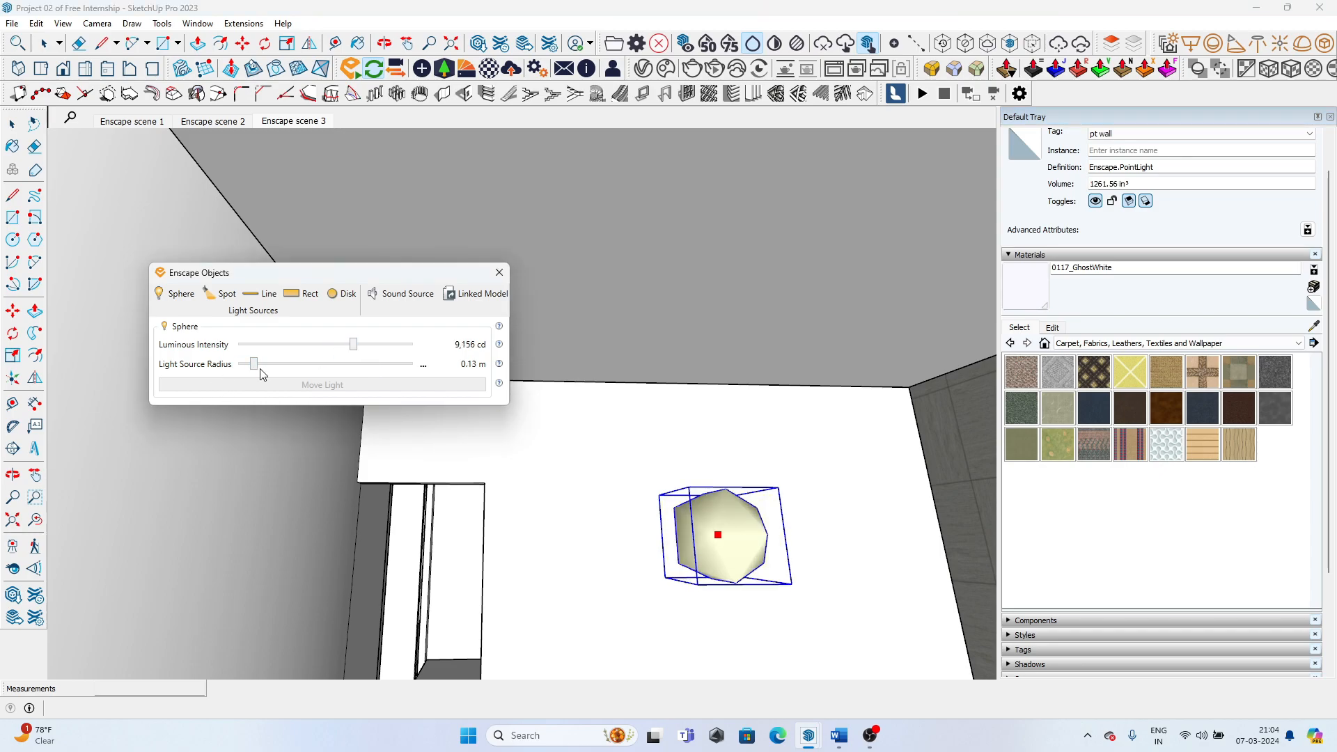
left_click_drag(254, 368, 285, 368)
- Check the facade windows and the new lighting up close in the Enscape render window
mouse_move(846, 742)
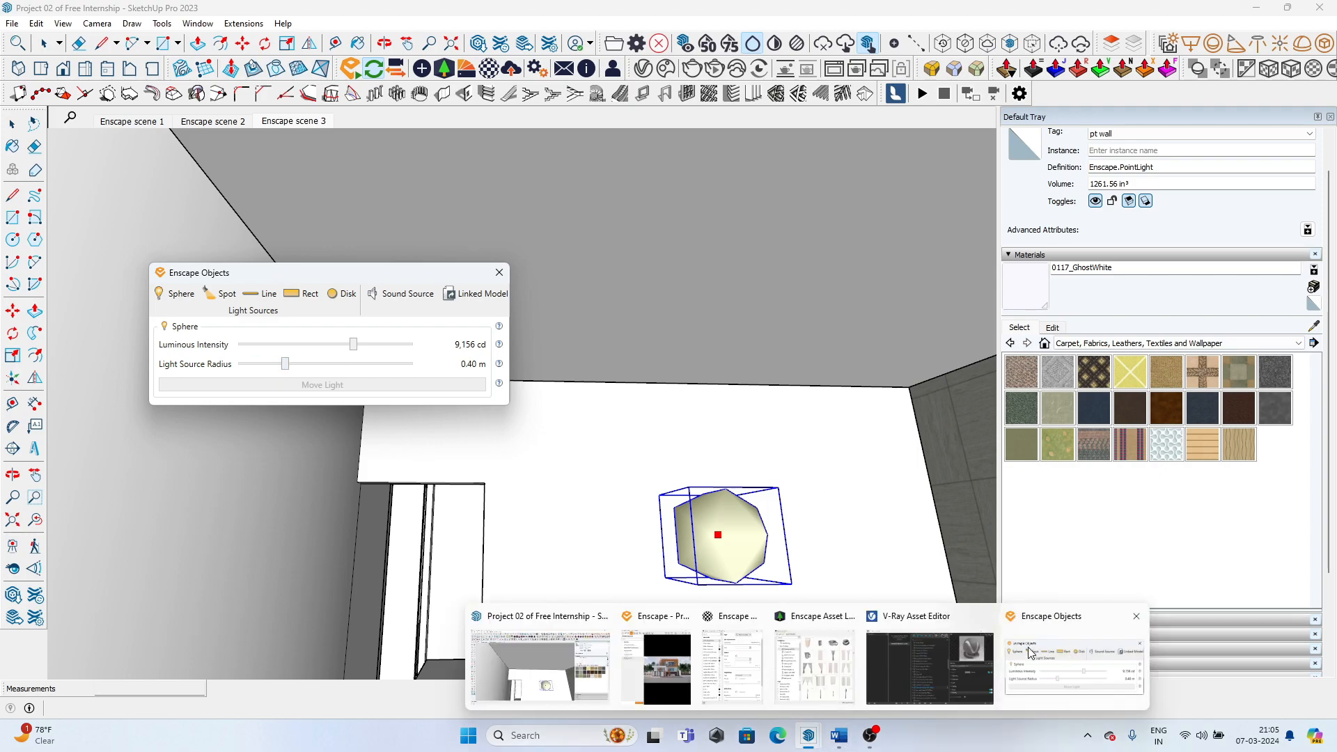
left_click(674, 661)
scroll(1169, 296, "up", 7)
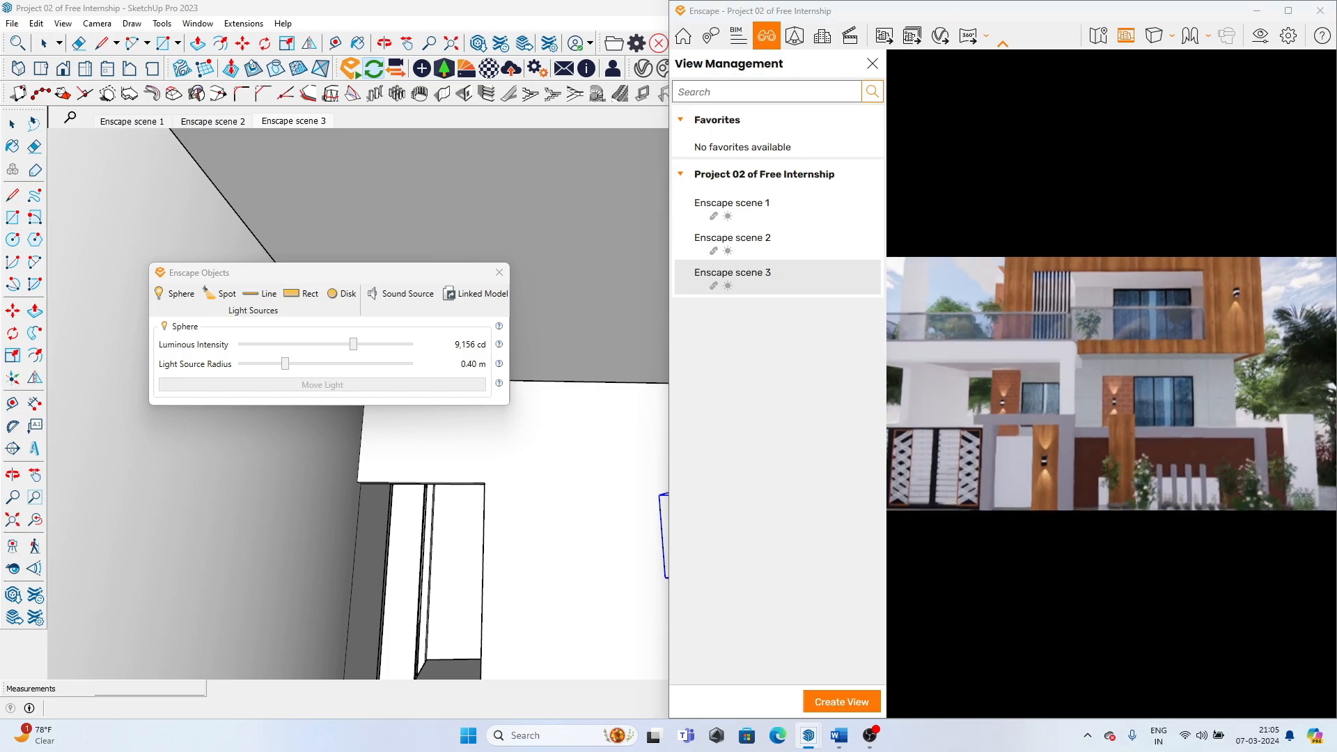
scroll(538, 442, "down", 6)
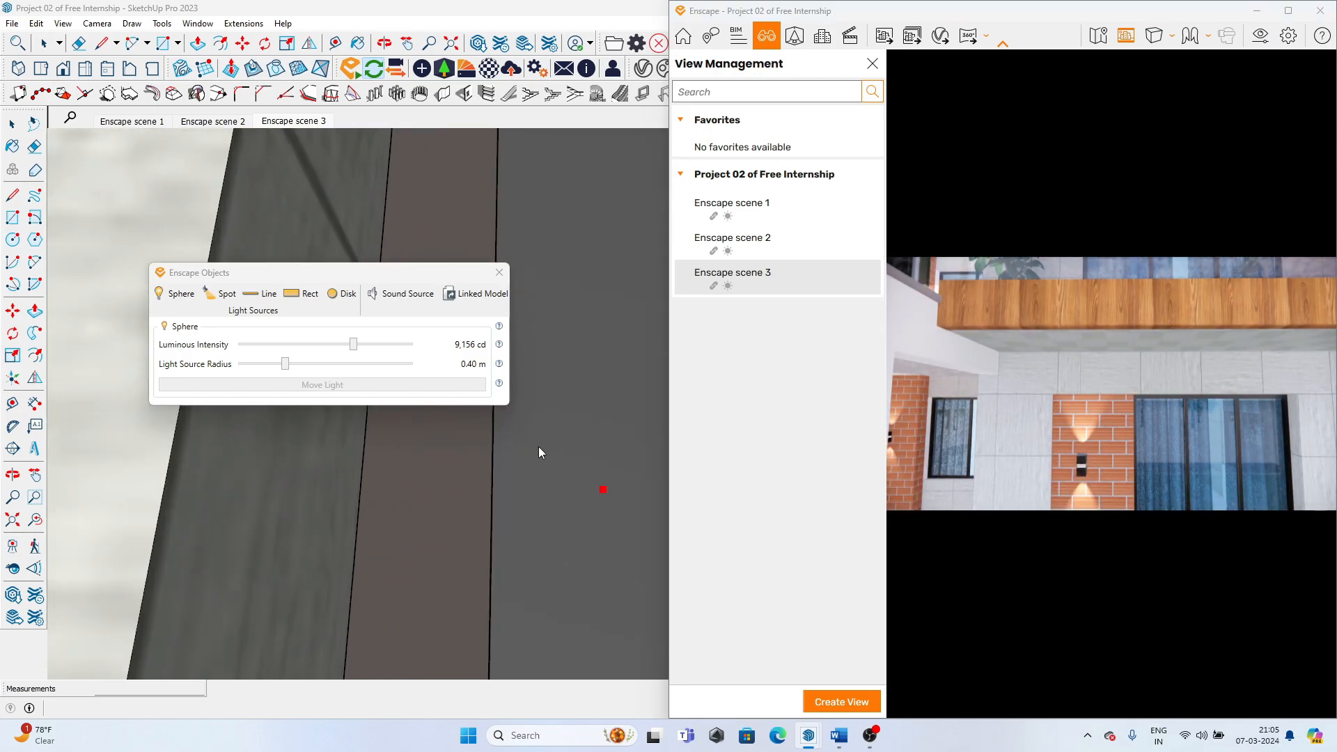
- Copy the sphere light straight down into the ground-floor room behind the window beside the brick panel
scroll(537, 432, "down", 7)
mouse_move(536, 431)
middle_mouse_down()
mouse_move(616, 552)
mouse_move(496, 499)
middle_mouse_up()
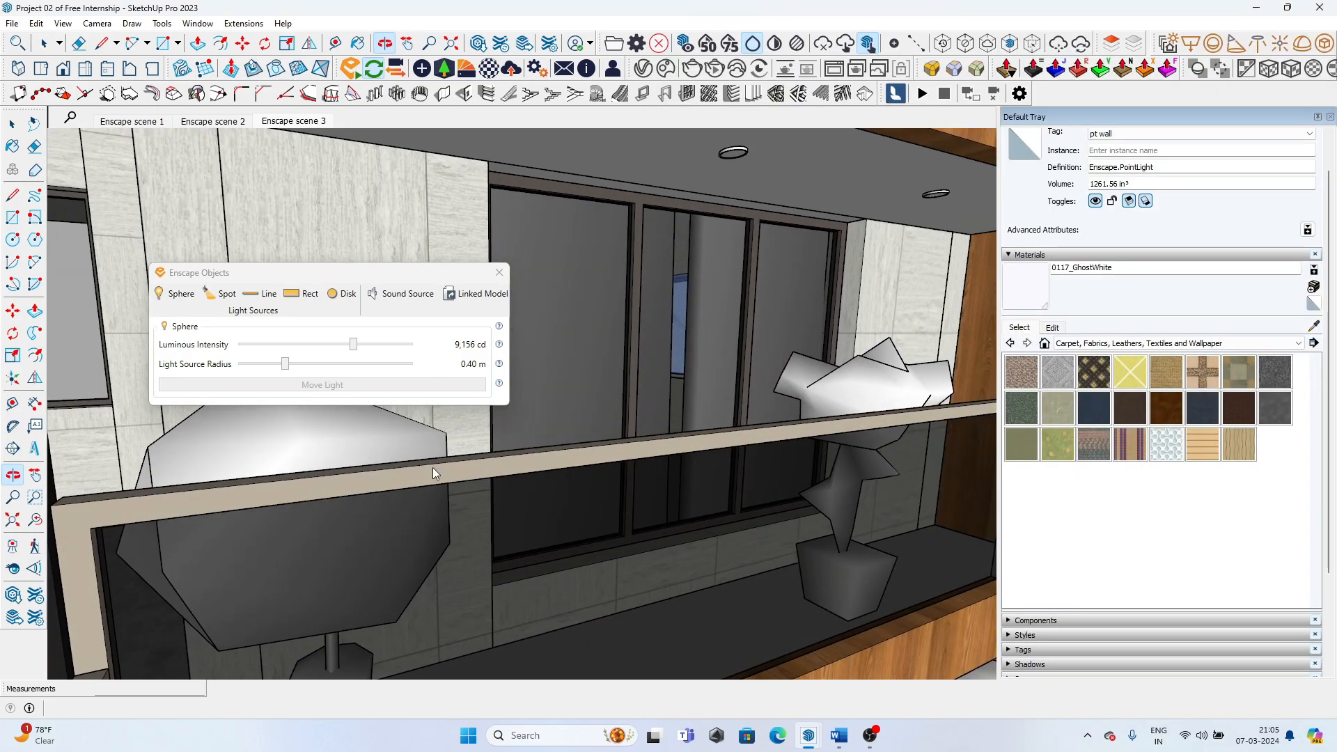
scroll(496, 499, "down", 4)
scroll(611, 430, "down", 5)
scroll(597, 353, "up", 6)
mouse_move(597, 353)
middle_mouse_down()
mouse_move(427, 463)
mouse_move(603, 553)
mouse_move(510, 486)
middle_mouse_up()
scroll(547, 337, "up", 10)
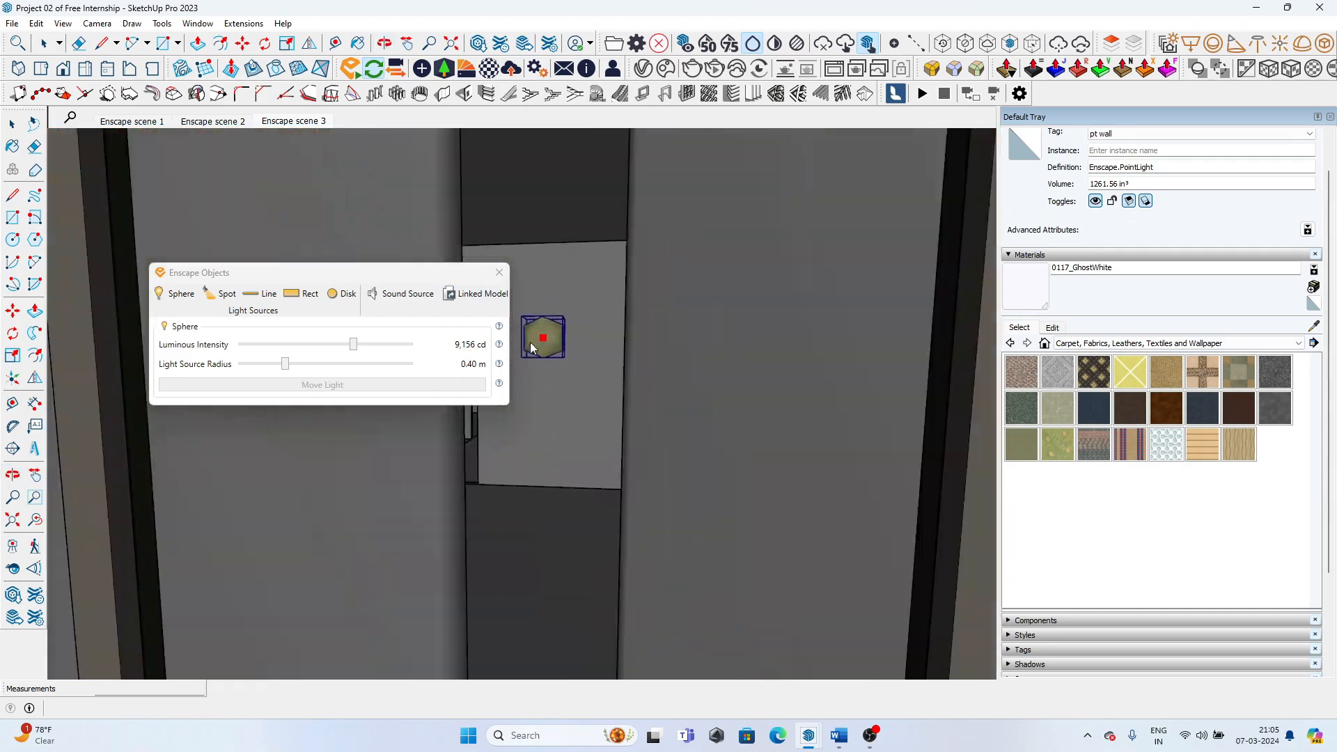
scroll(561, 174, "down", 10)
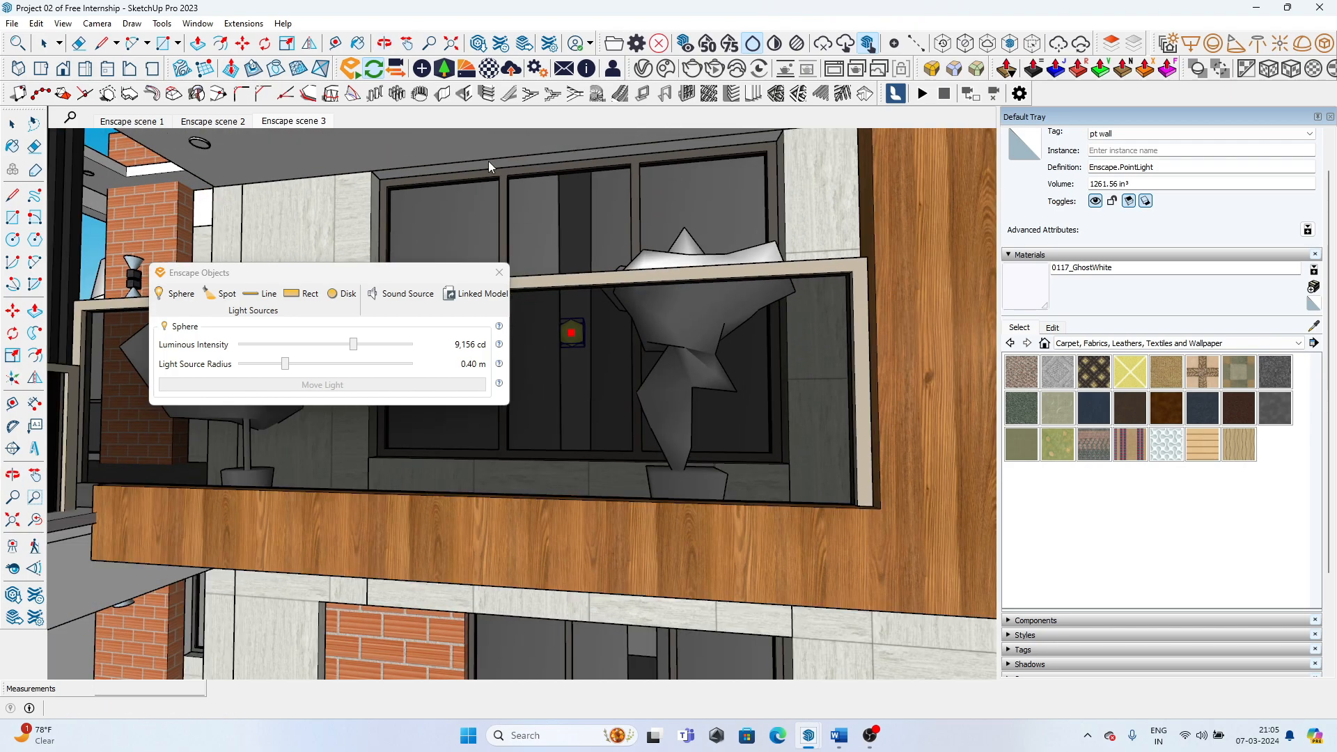
left_click(242, 44)
left_click(567, 327)
key("ctrl")
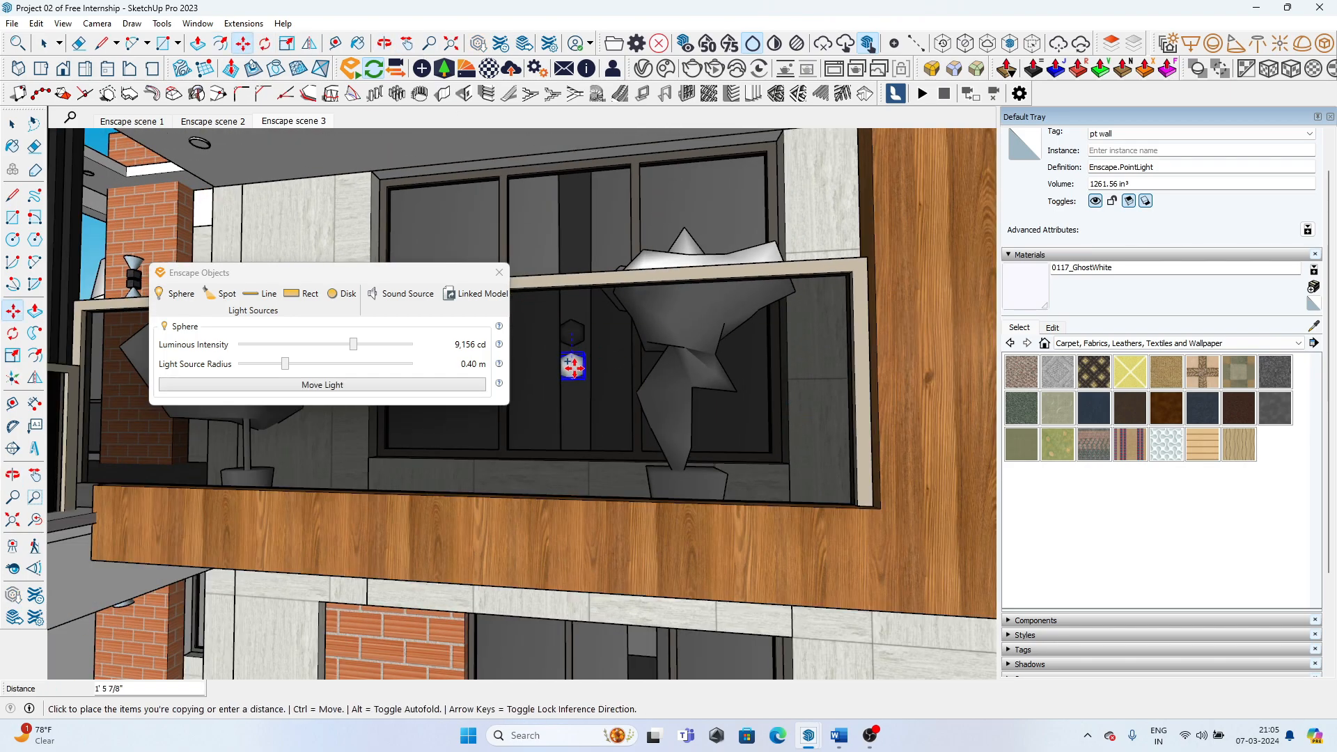
scroll(581, 304, "down", 3)
key("Up")
middle_click_drag(611, 667, 605, 613, "shift")
left_click(597, 509)
scroll(619, 493, "up", 4)
middle_click_drag(621, 492, 654, 511)
key("space")
- Switch to the Enscape window and return it to the Enscape scene 3 view
mouse_move(808, 736)
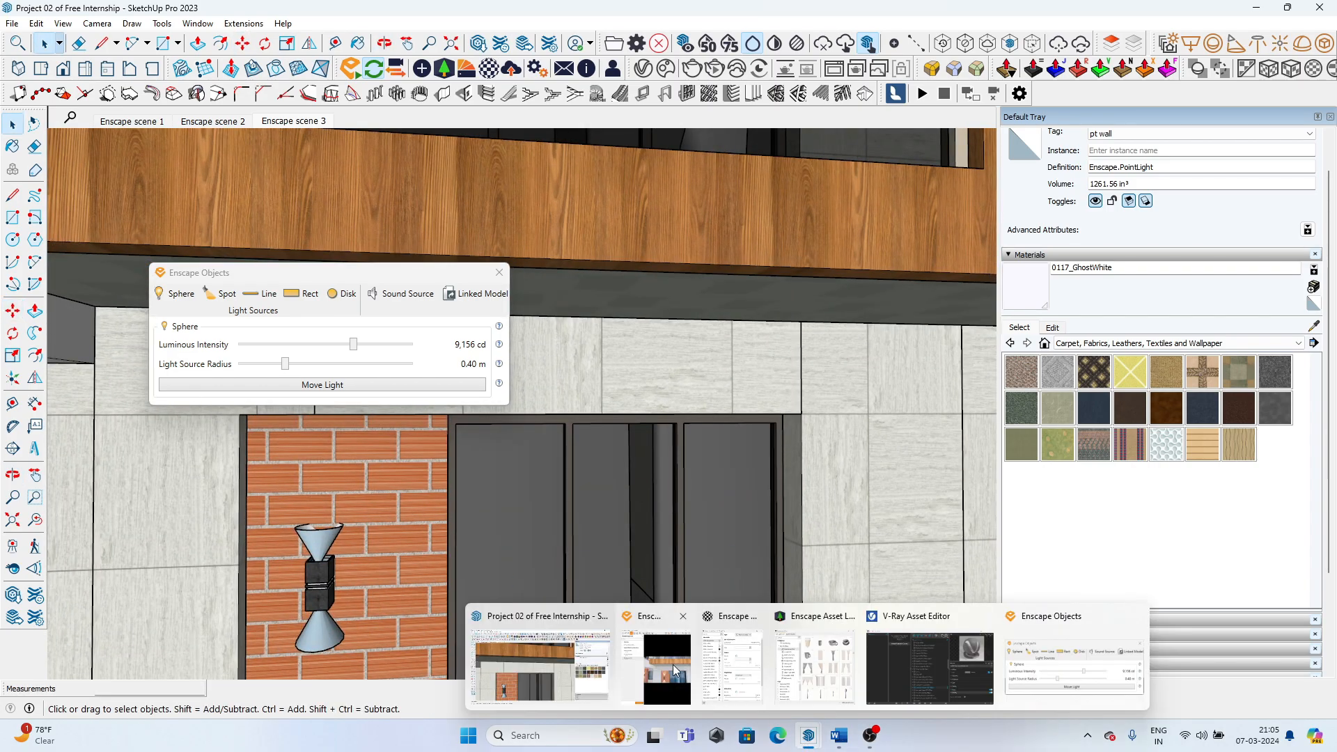
left_click(675, 672)
left_click(788, 277)
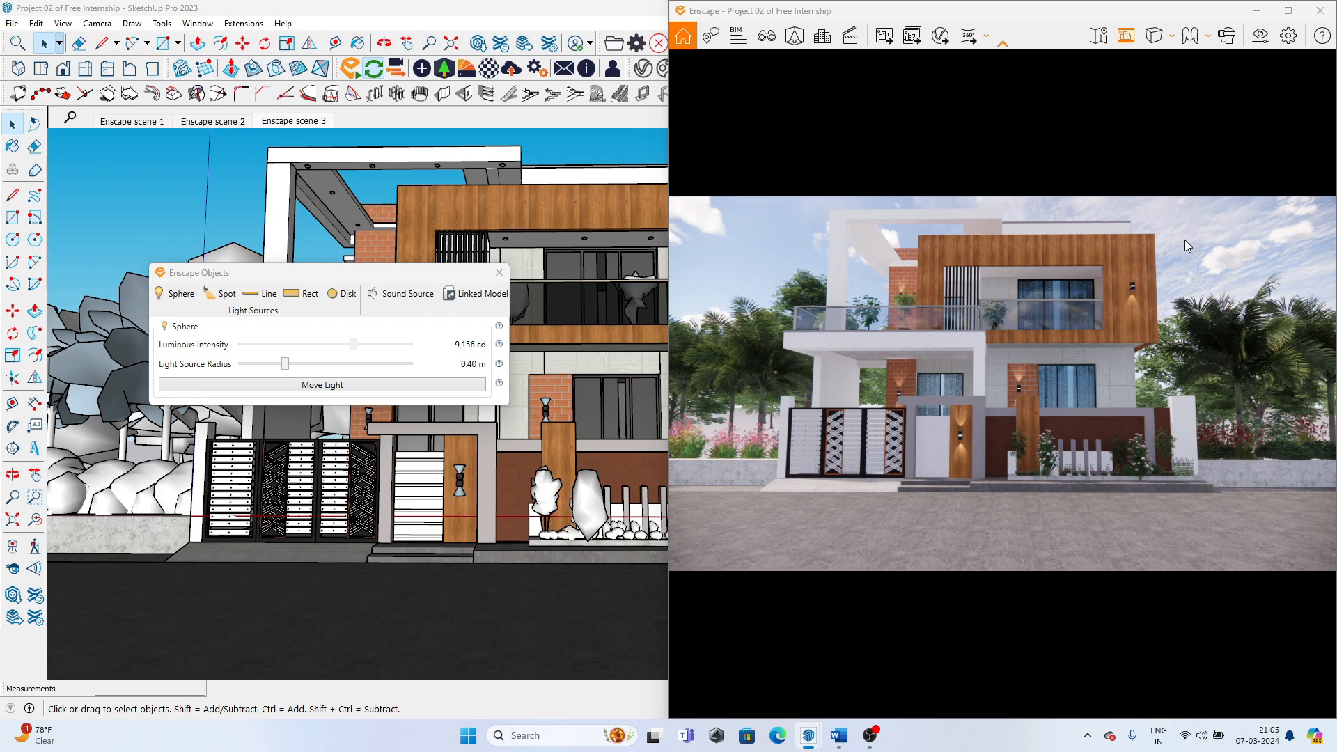
- Close the Enscape Objects dialog and show the Enscape render window maximised
left_click(500, 272)
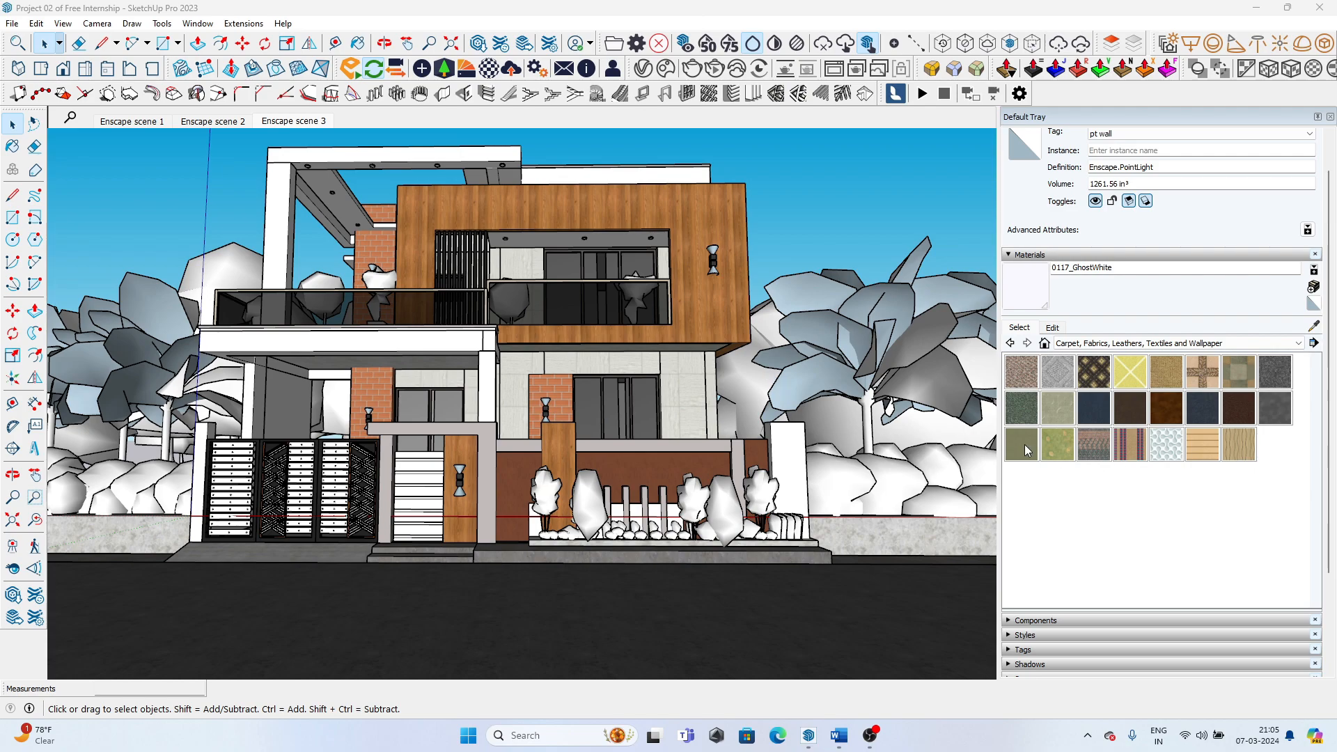
mouse_move(809, 737)
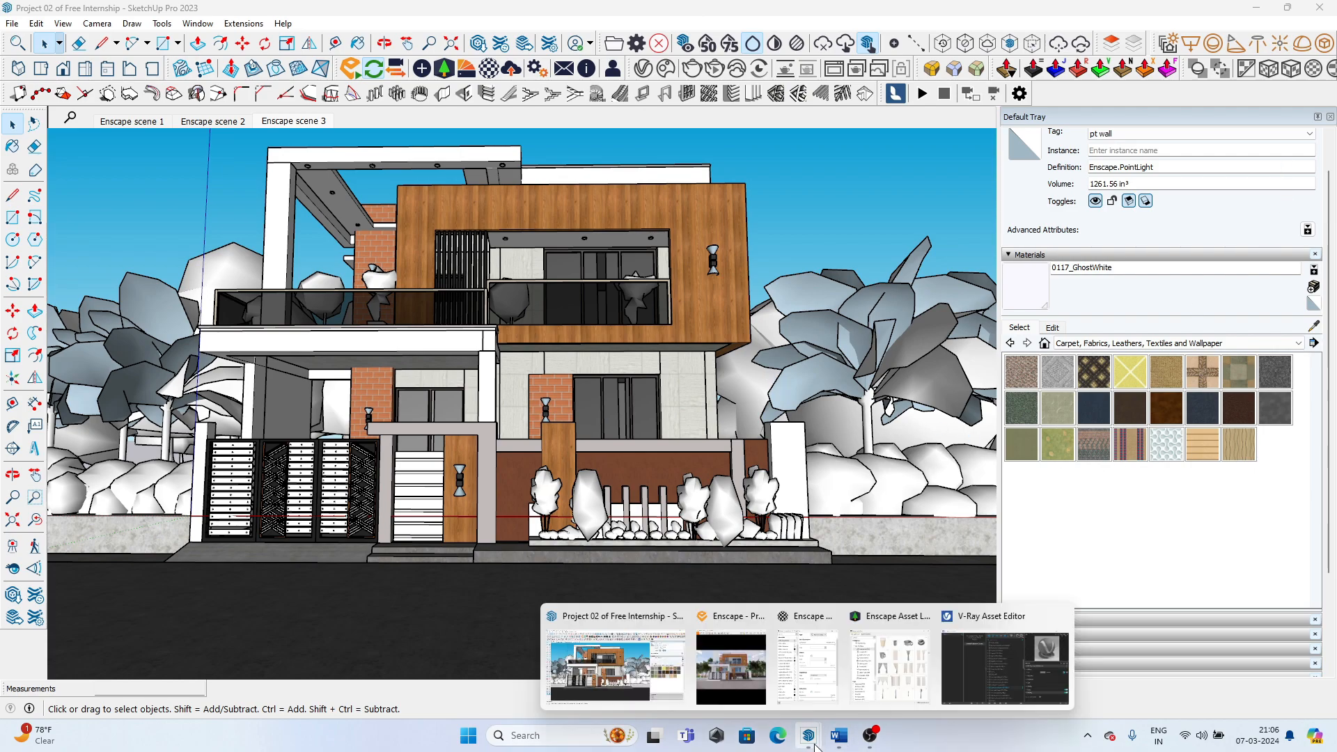
left_click(1061, 617)
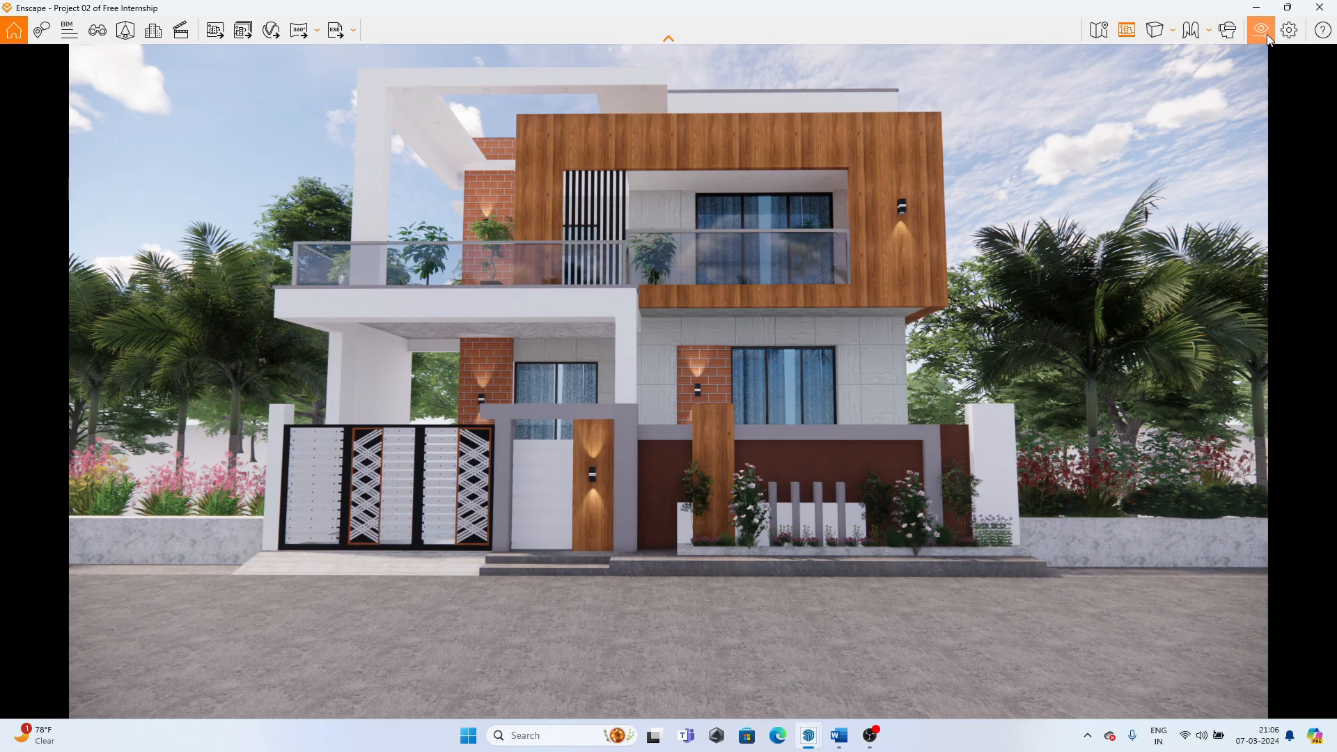
- Open the visual settings and set the camera projection to Two-Point
left_click(1265, 35)
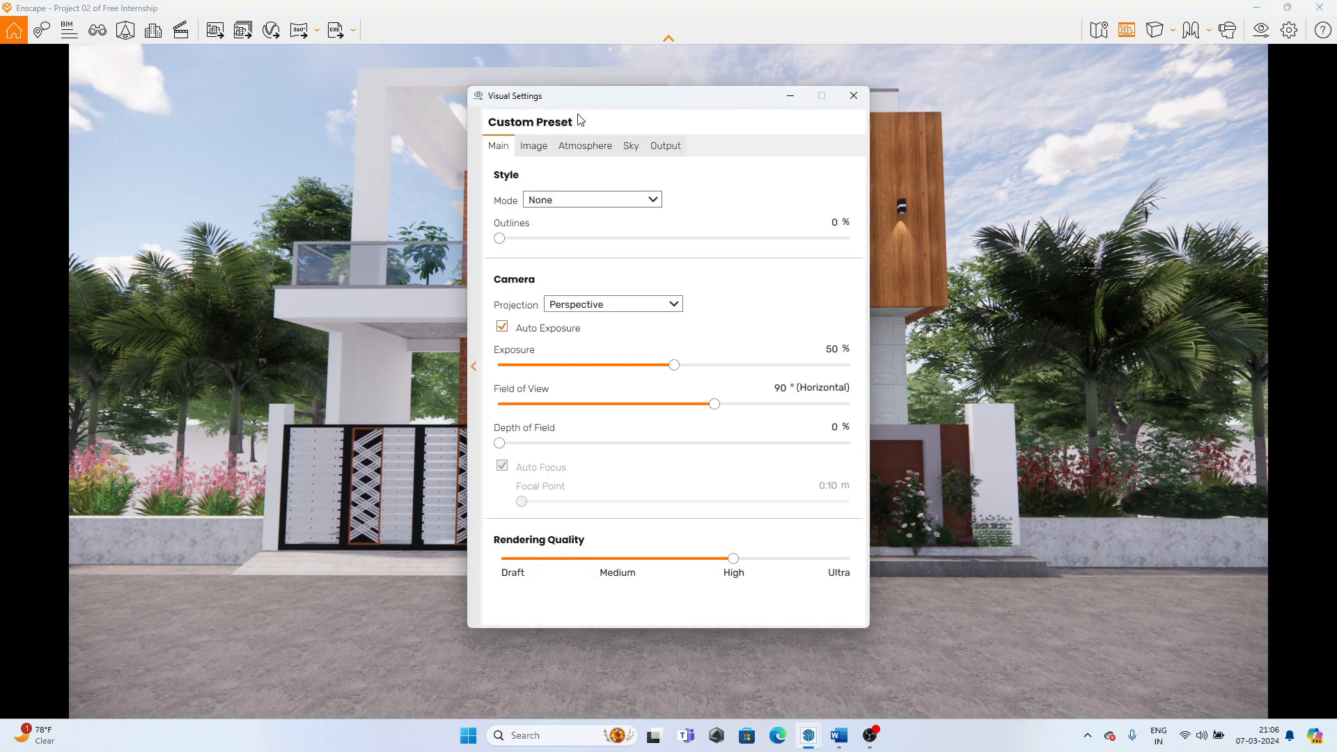
left_click_drag(578, 103, 625, 99)
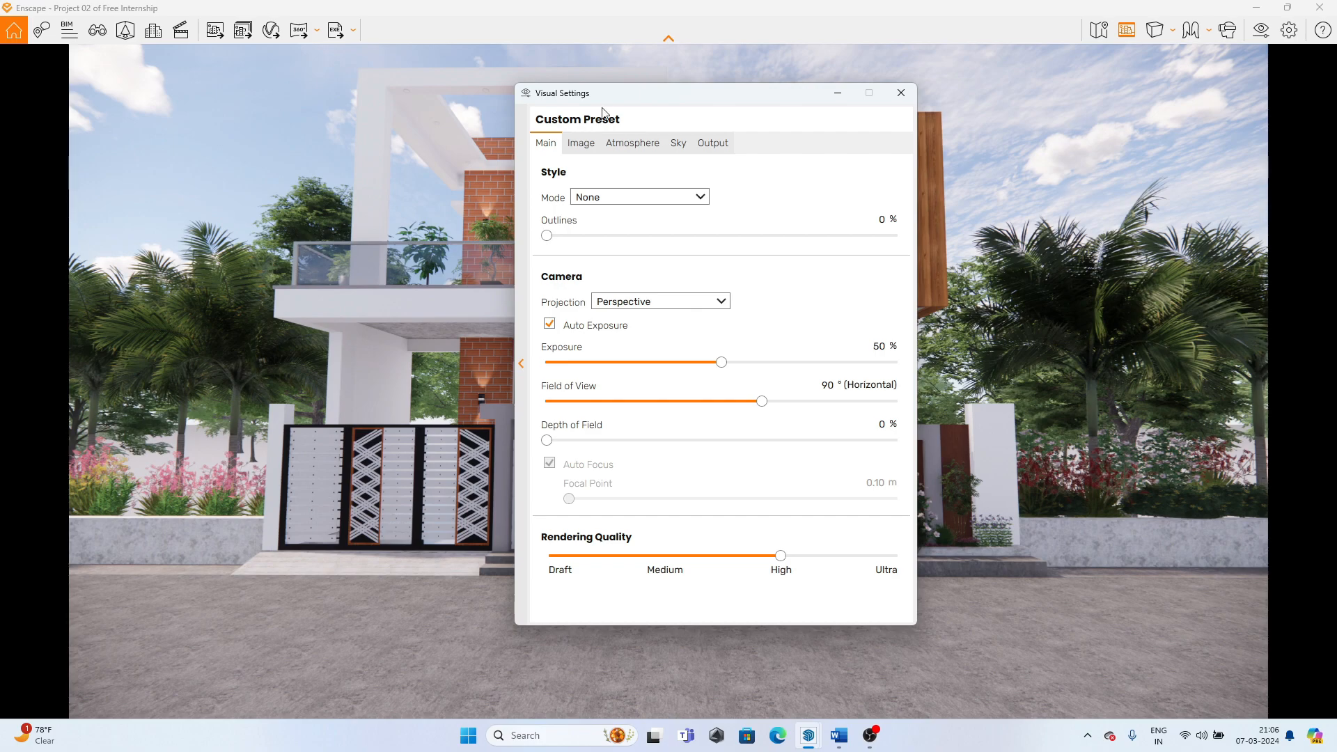
left_click_drag(603, 103, 648, 111)
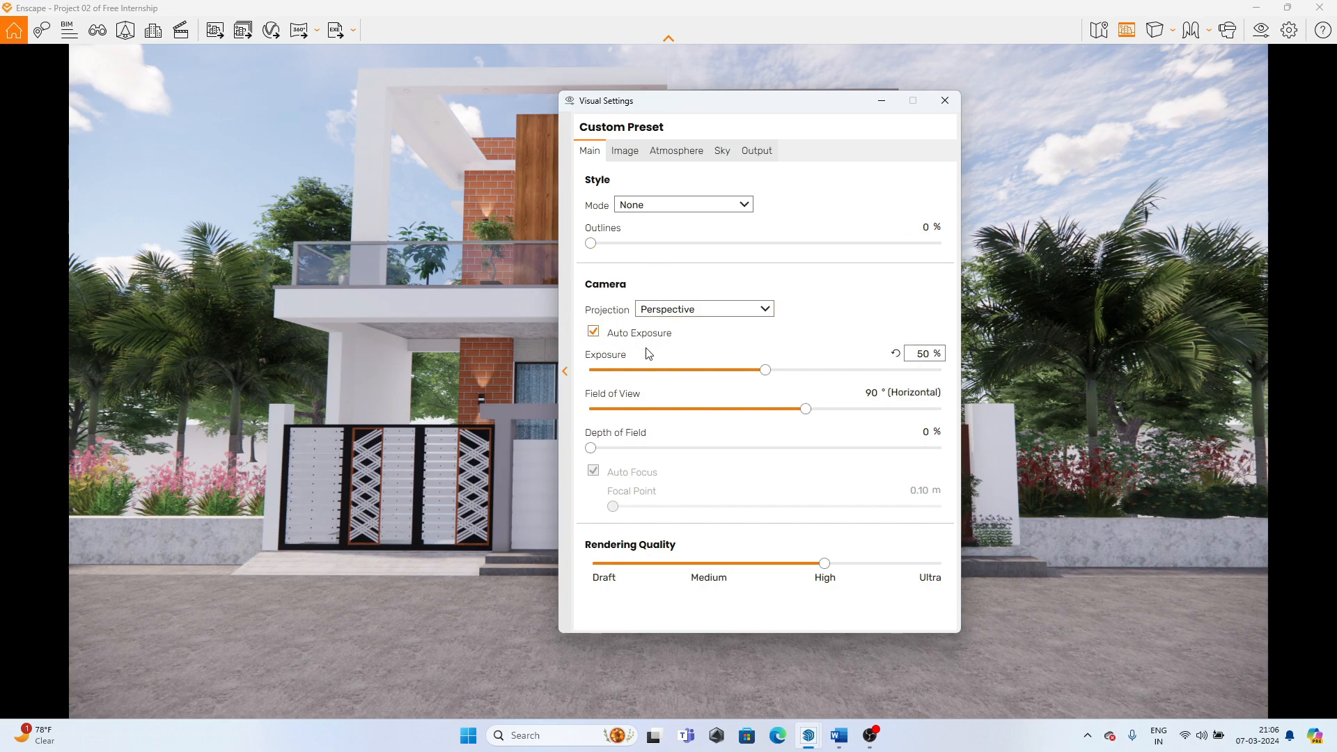
left_click(700, 315)
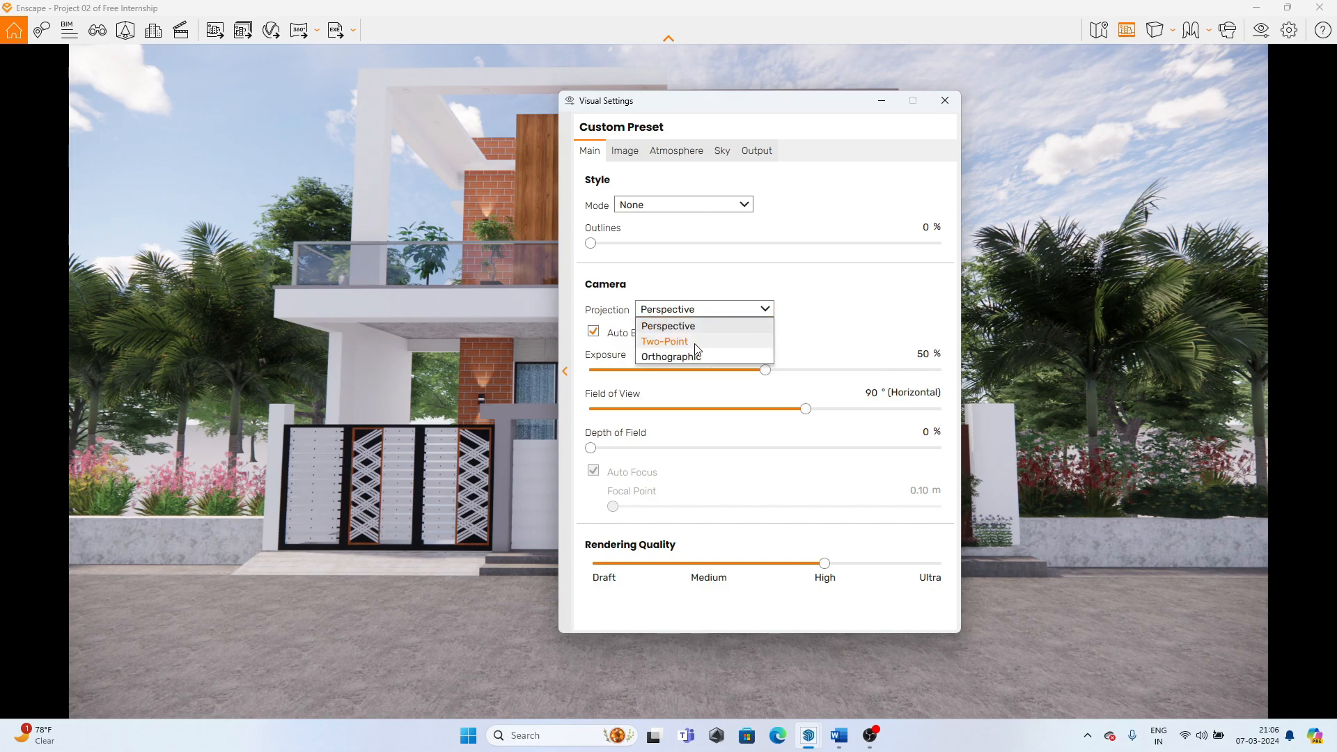
left_click(691, 342)
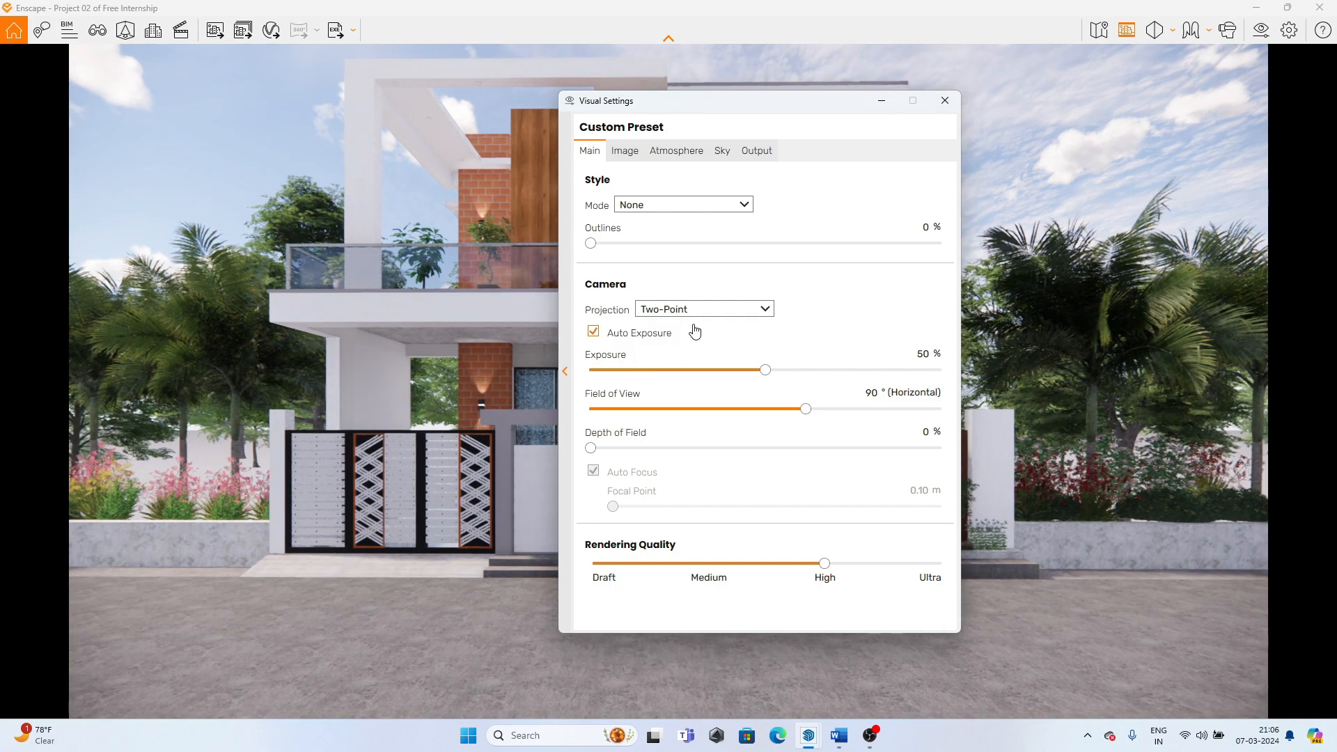
left_click_drag(727, 102, 840, 101)
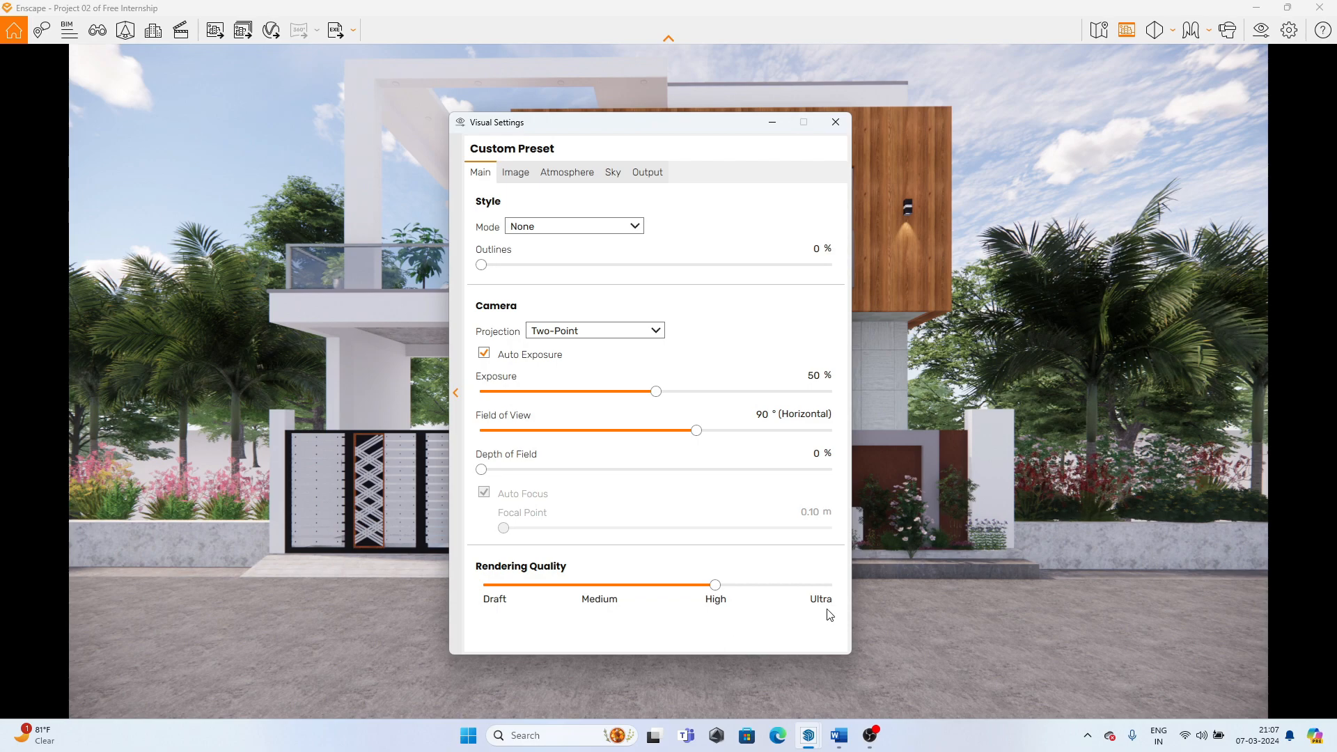
- Lower the sun brightness to 20 % in the atmosphere illumination settings
left_click(524, 172)
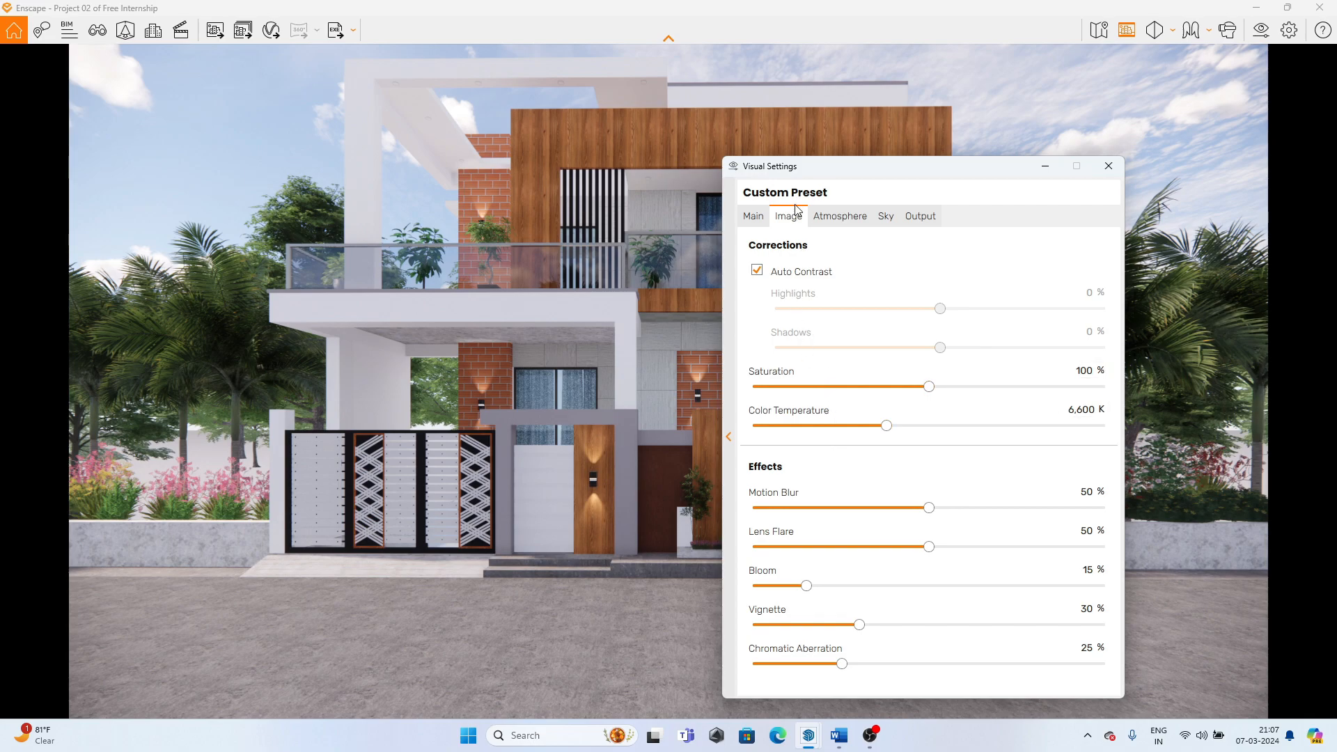
left_click(836, 220)
left_click_drag(833, 170, 1064, 242)
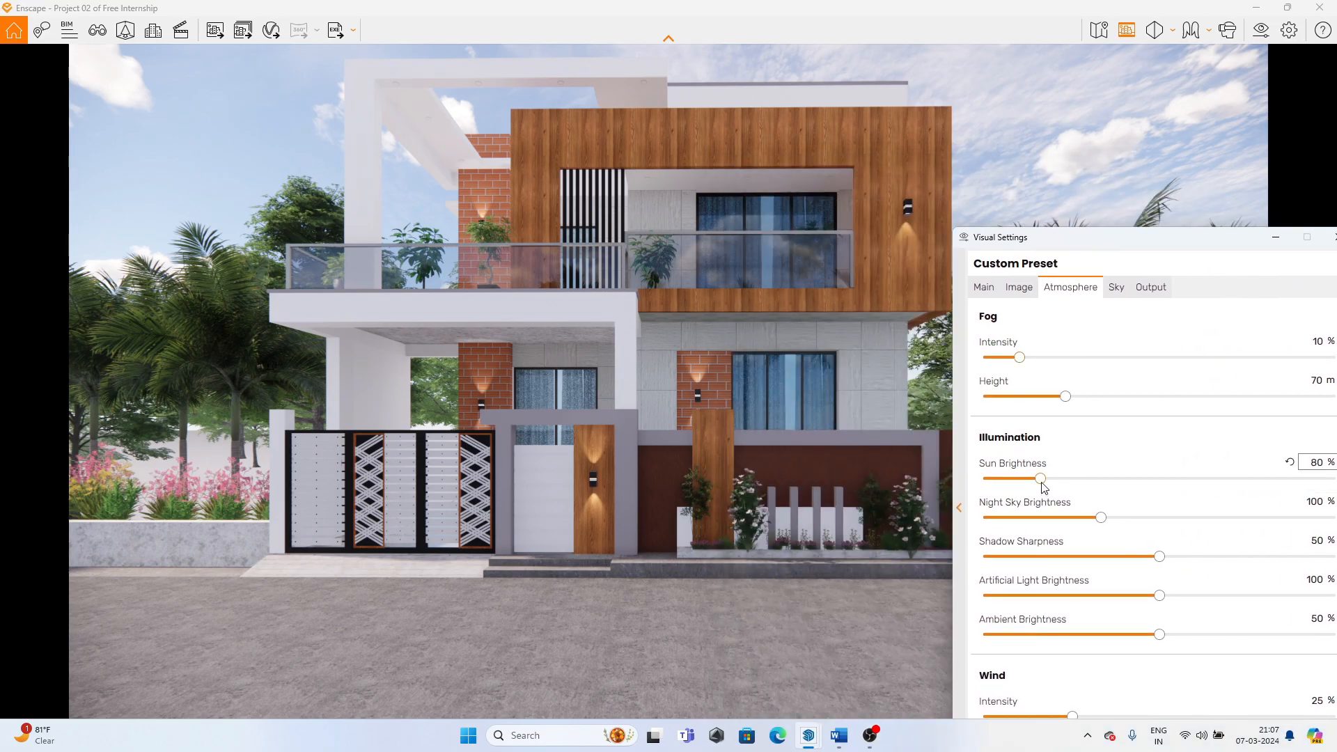
left_click_drag(1042, 484, 999, 479)
left_click_drag(1062, 238, 603, 141)
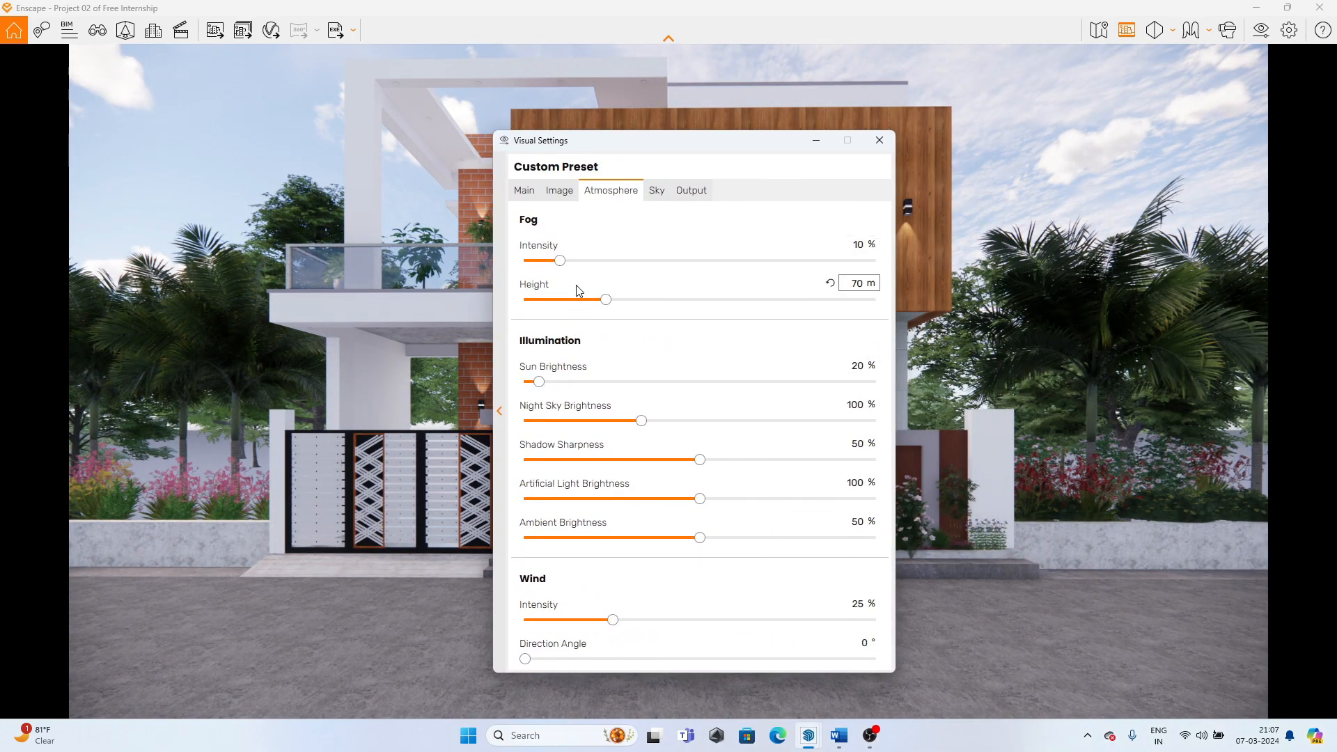
- Set the horizon source to Skybox in the sky settings
left_click(656, 192)
left_click_drag(661, 151, 750, 141)
left_click(725, 268)
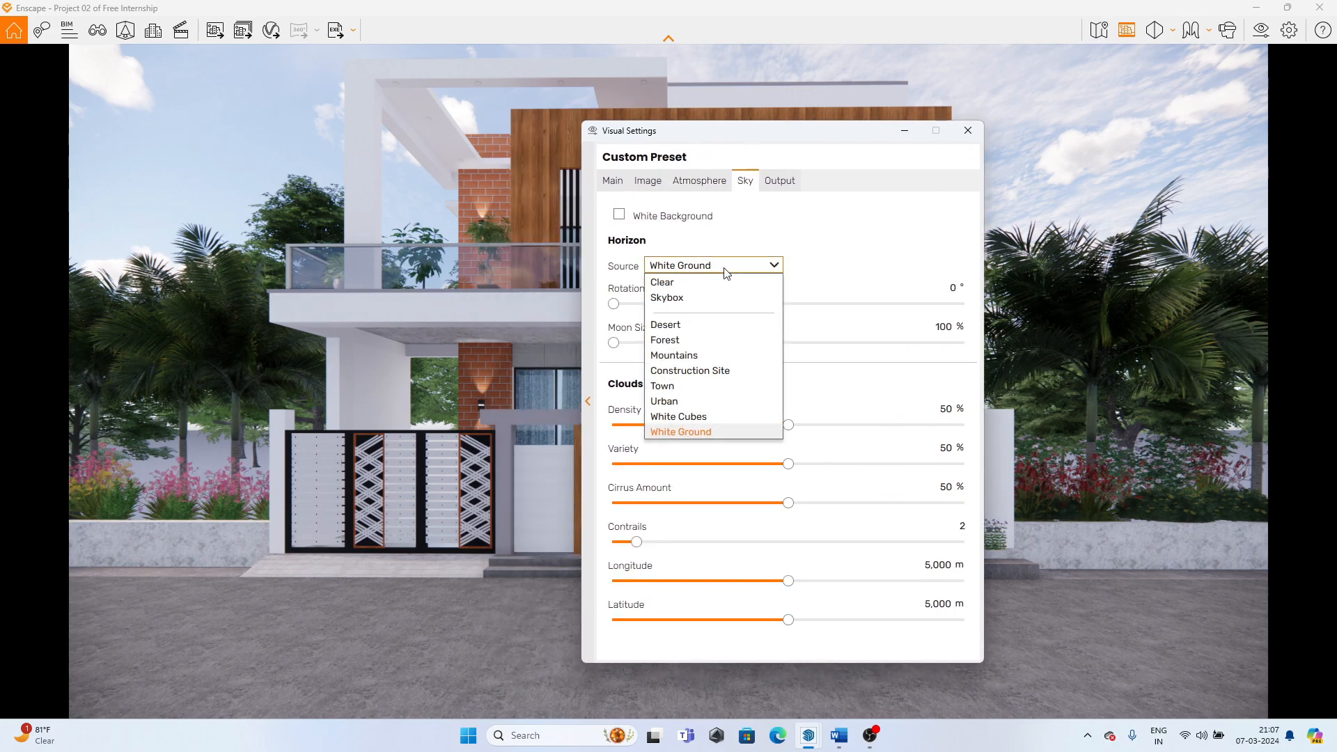
left_click(713, 303)
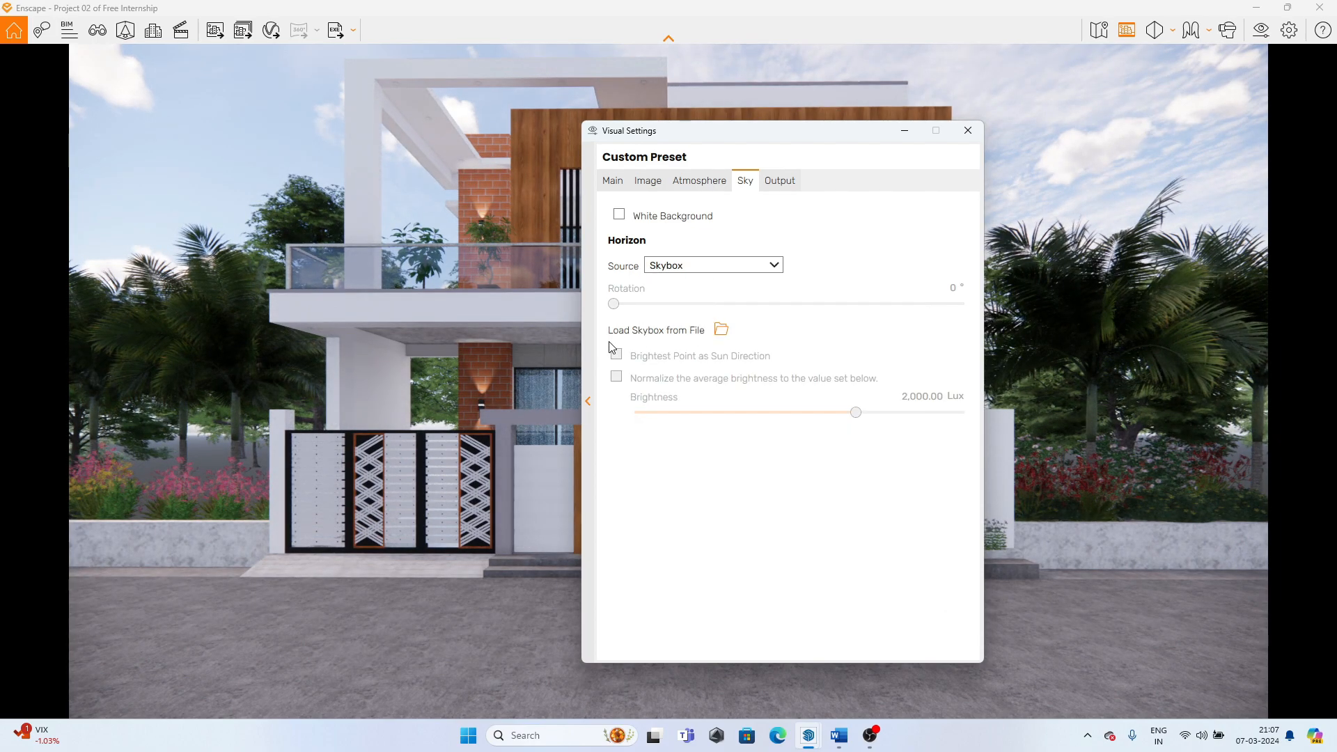
- Load lago_disola_4k from the HDRI MAP folder as the skybox
left_click(722, 330)
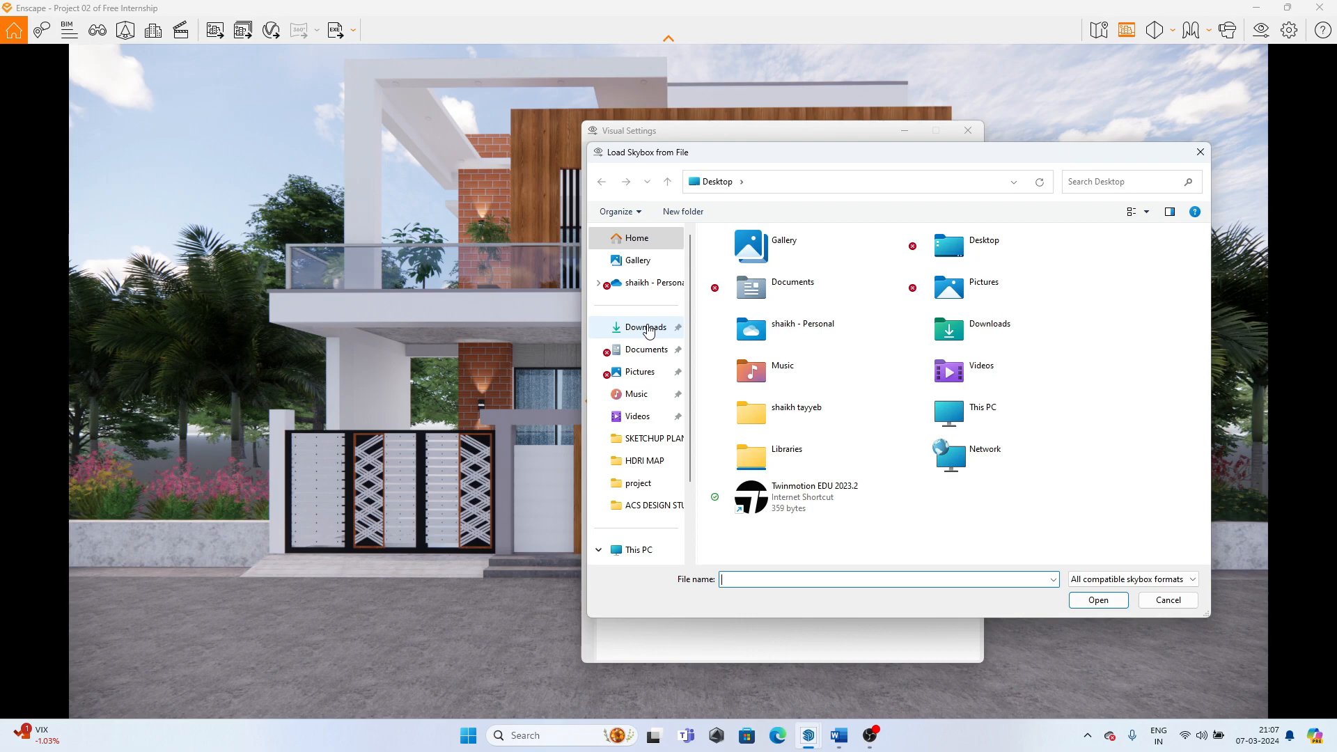
left_click(646, 462)
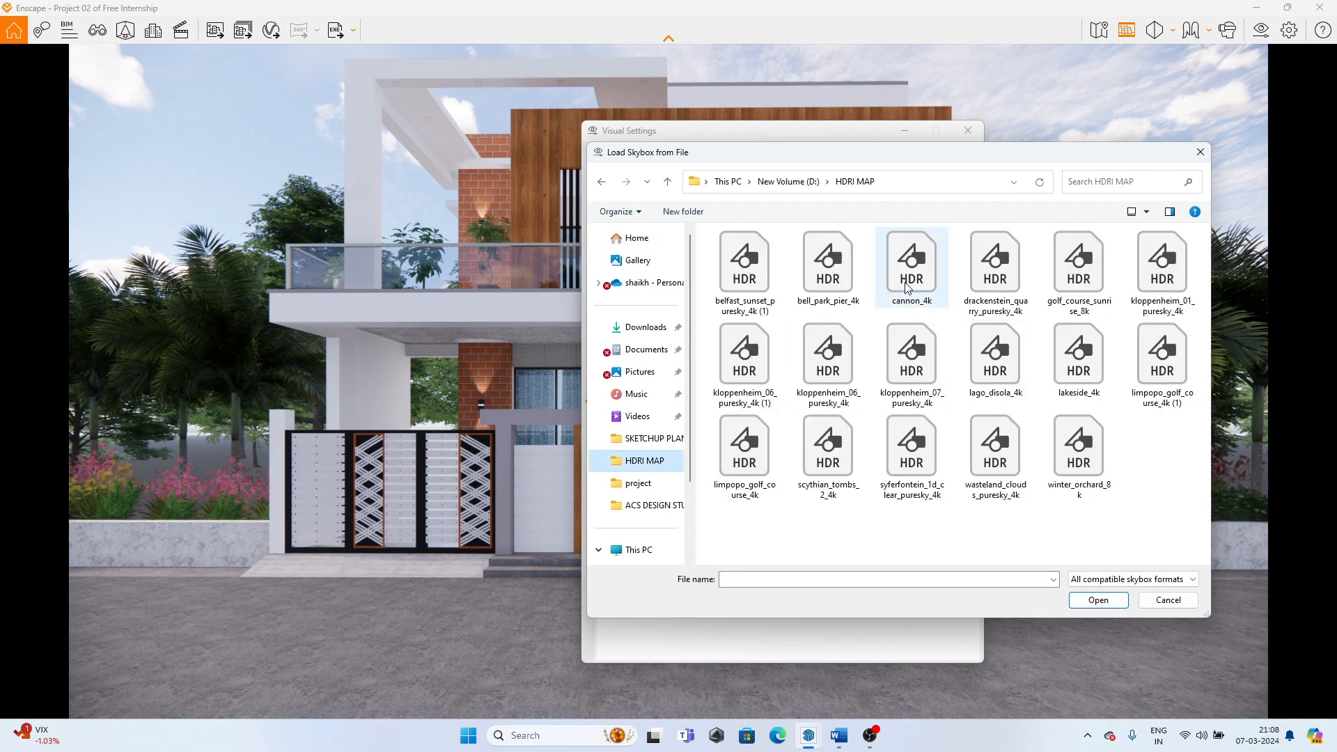
left_click_drag(903, 162, 648, 166)
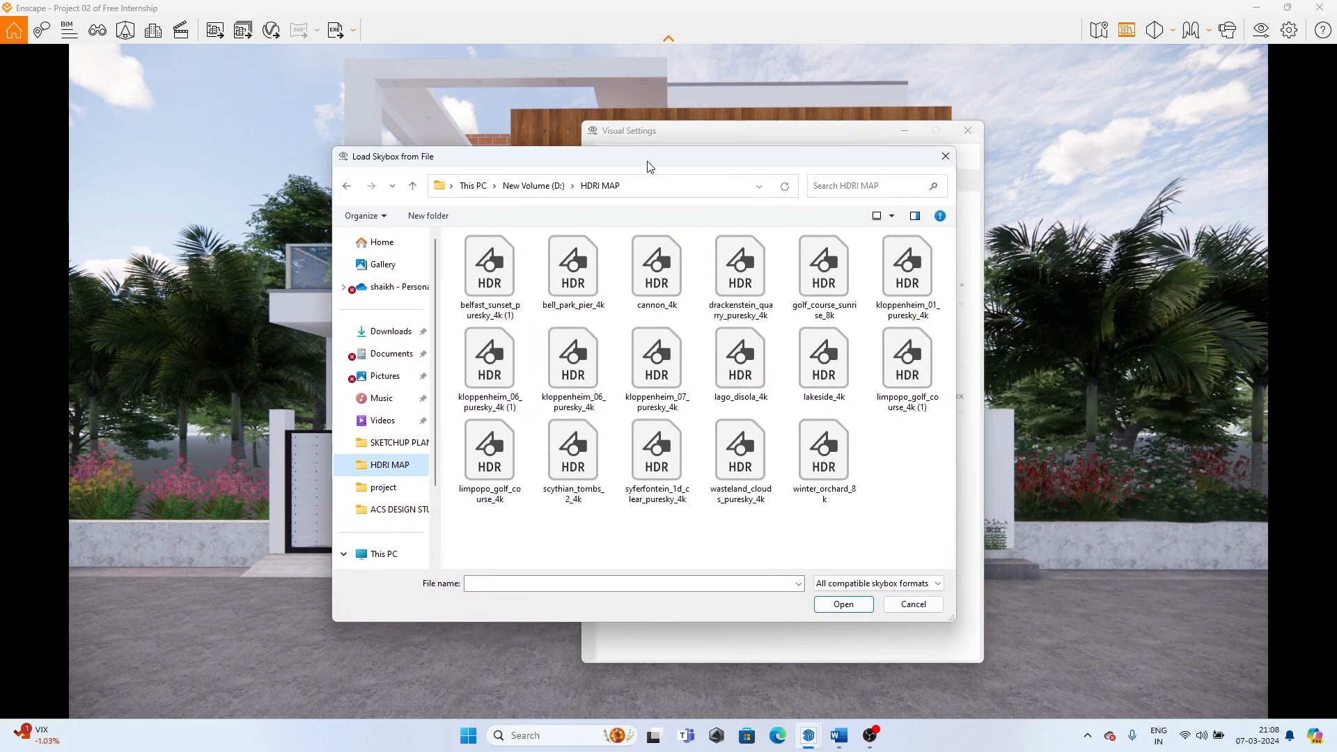
left_click(730, 380)
left_click_drag(826, 151, 878, 202)
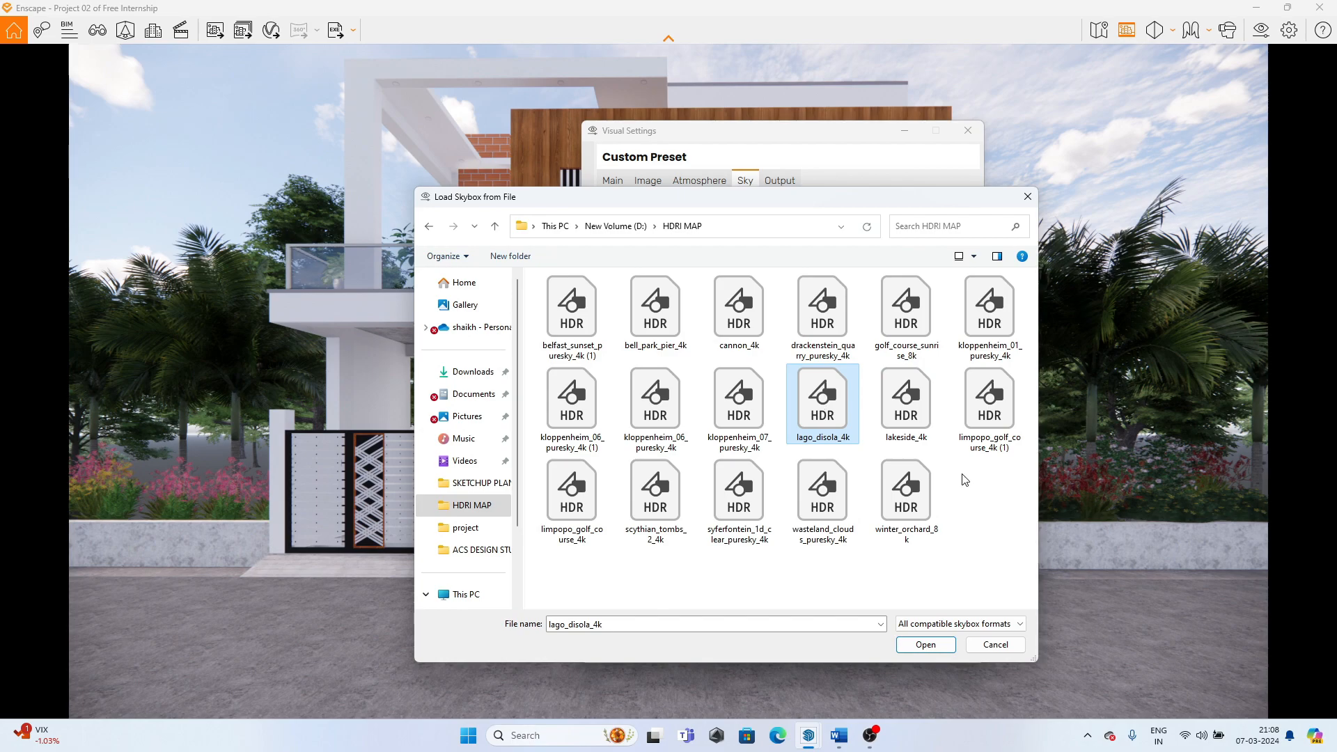
left_click(914, 647)
left_click_drag(757, 131, 883, 143)
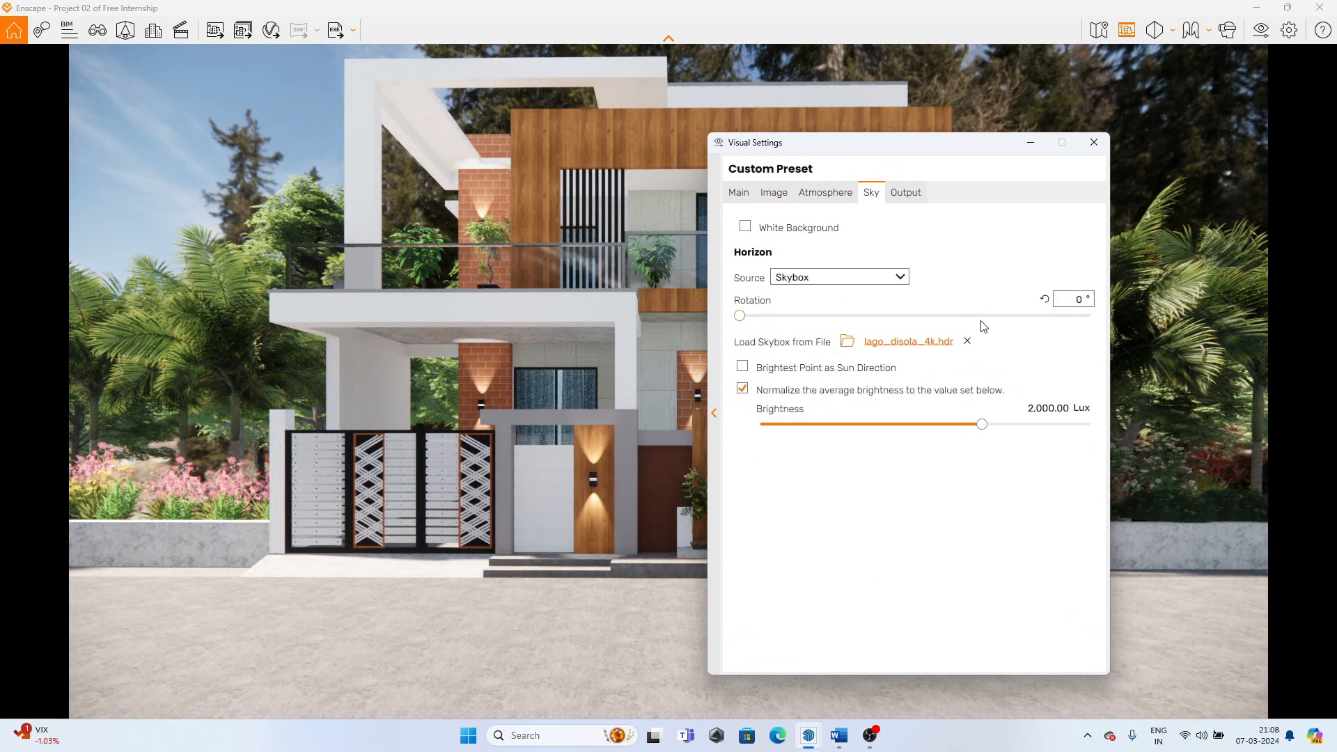
- Try using the skybox's brightest point as the sun direction
left_click(742, 367)
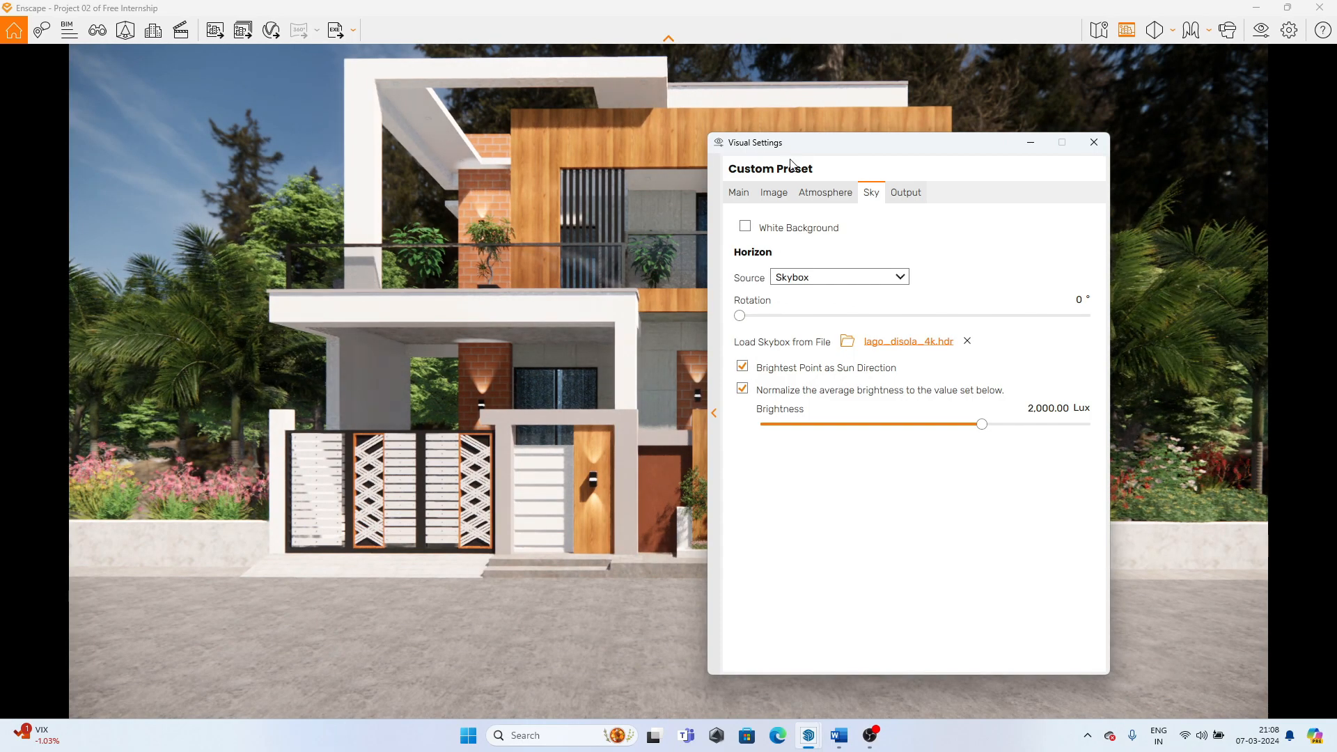
left_click_drag(797, 143, 845, 206)
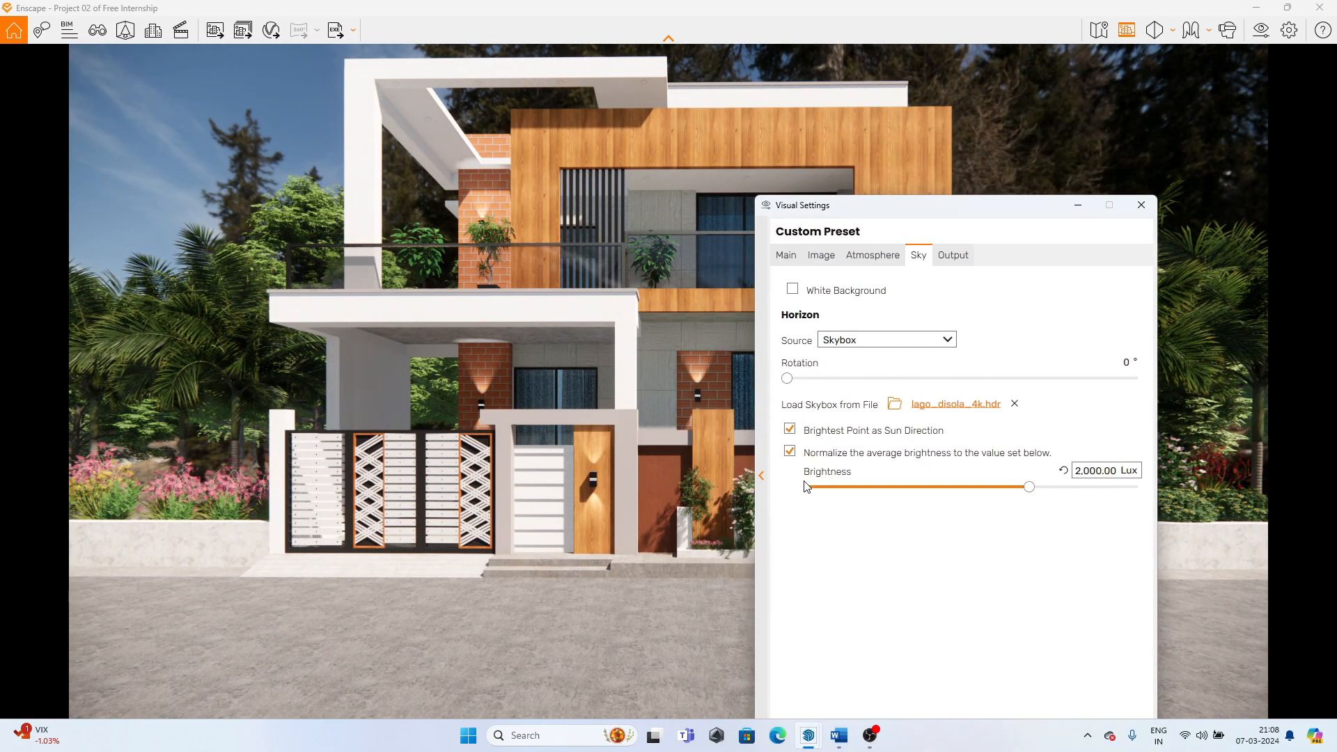
left_click(790, 430)
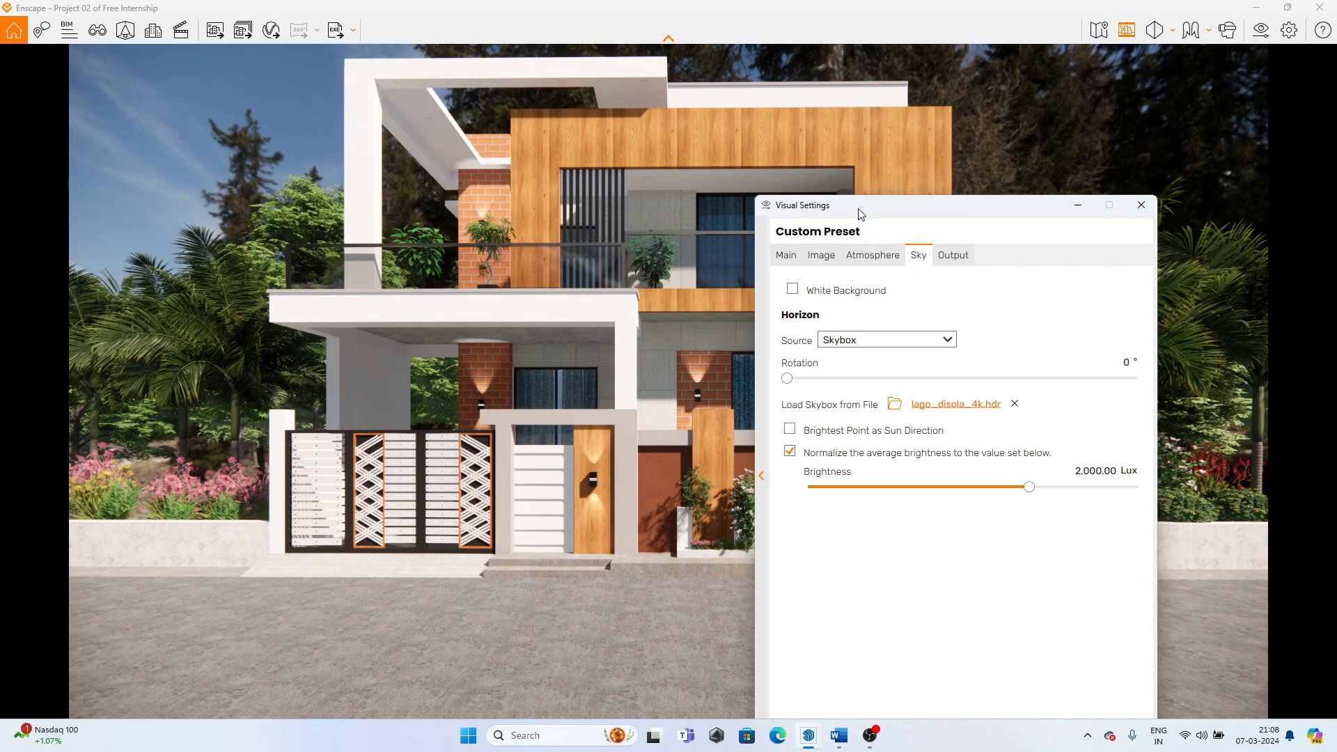
left_click_drag(861, 214, 942, 321)
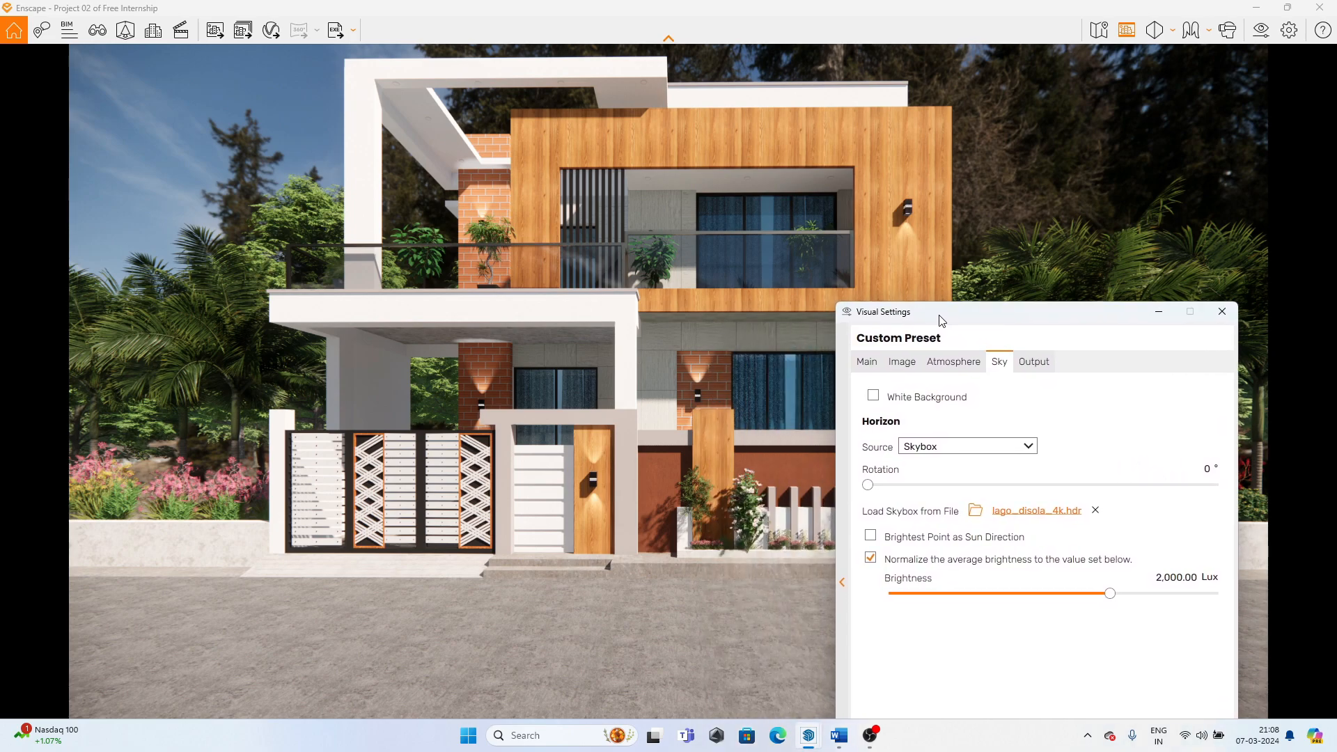
- Start creating a new view, Enscape scene 4, and rotate the skybox to 111°
left_click(93, 26)
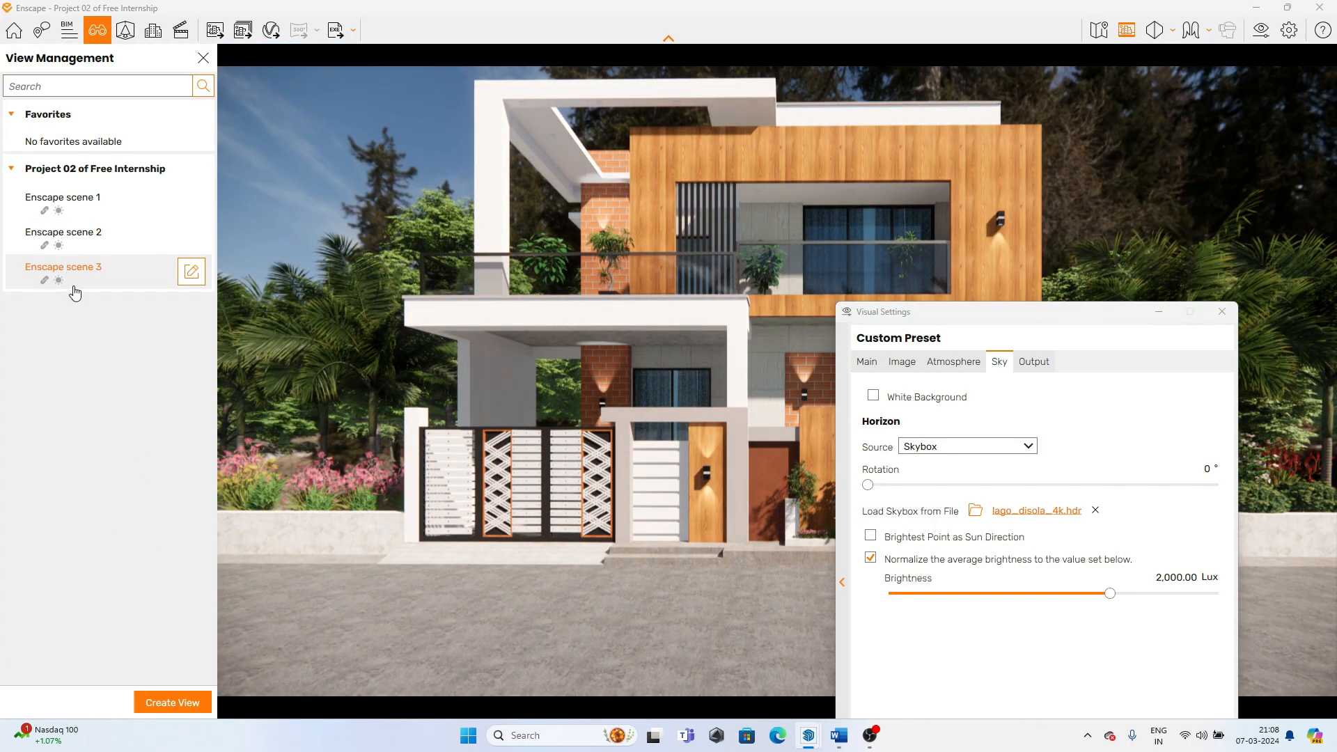
left_click(164, 702)
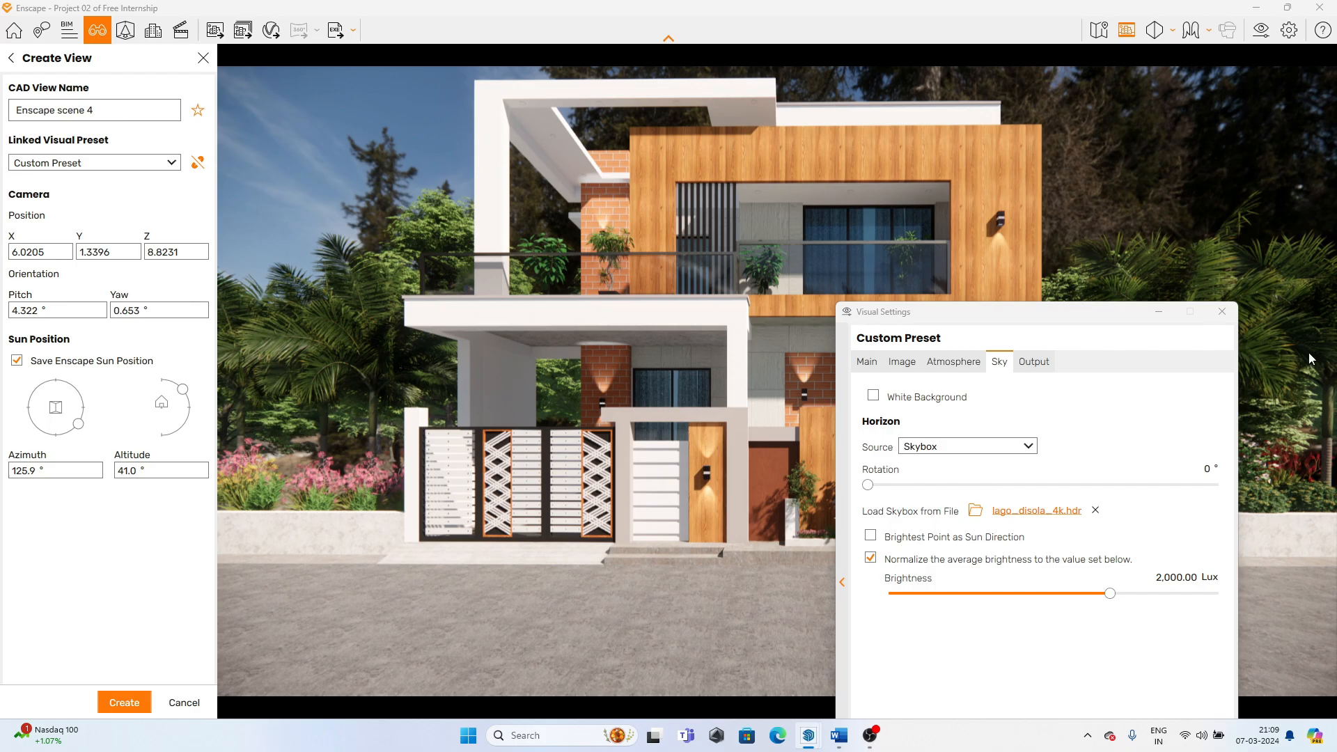
left_click_drag(869, 486, 1197, 478)
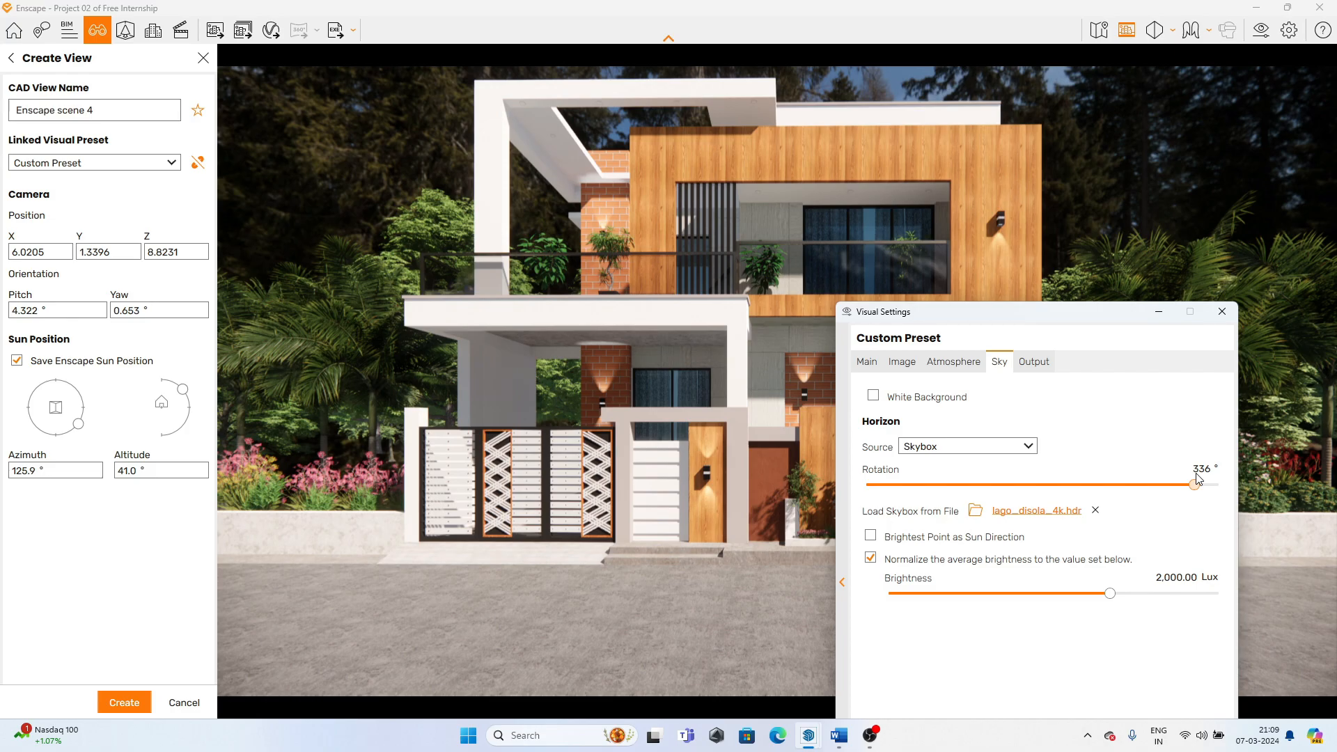
left_click_drag(1198, 478, 980, 484)
left_click_drag(982, 420, 977, 424)
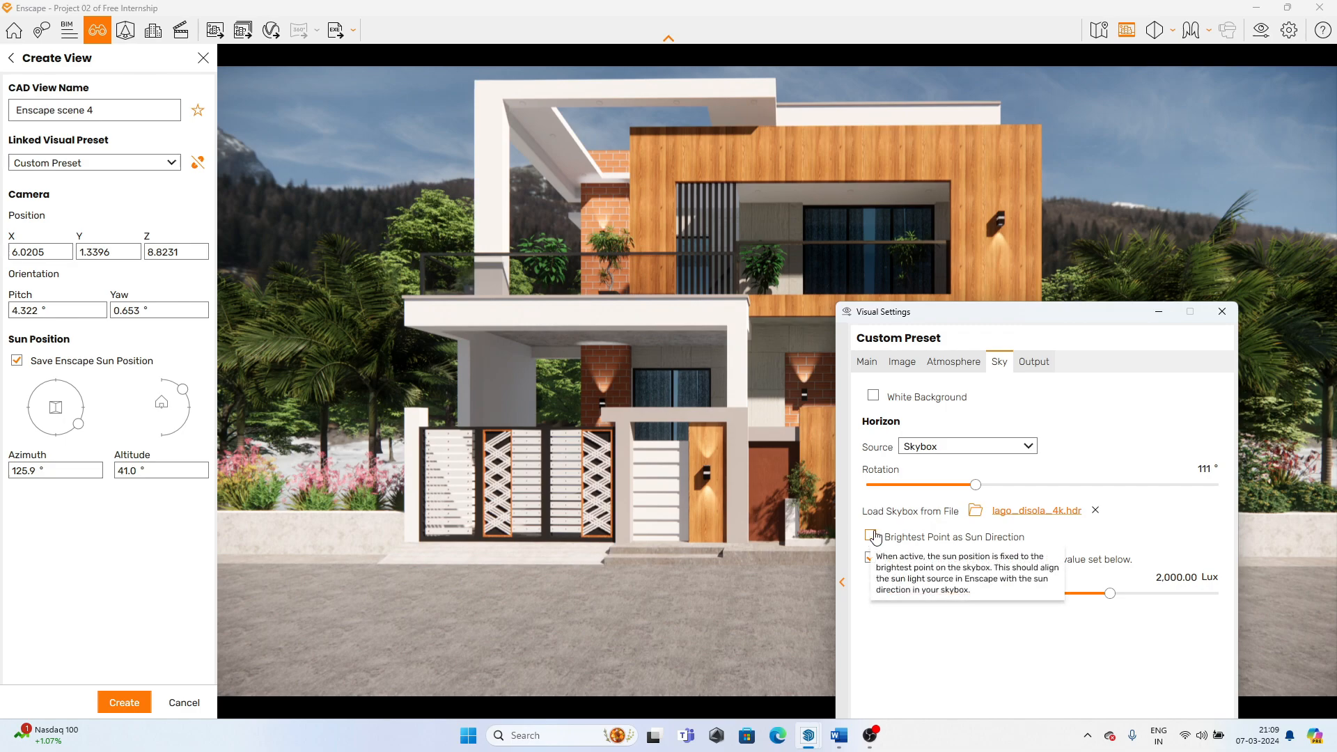
- Use the skybox's brightest point as the sun direction and turn the skybox rotation through to 360°
left_click(871, 536)
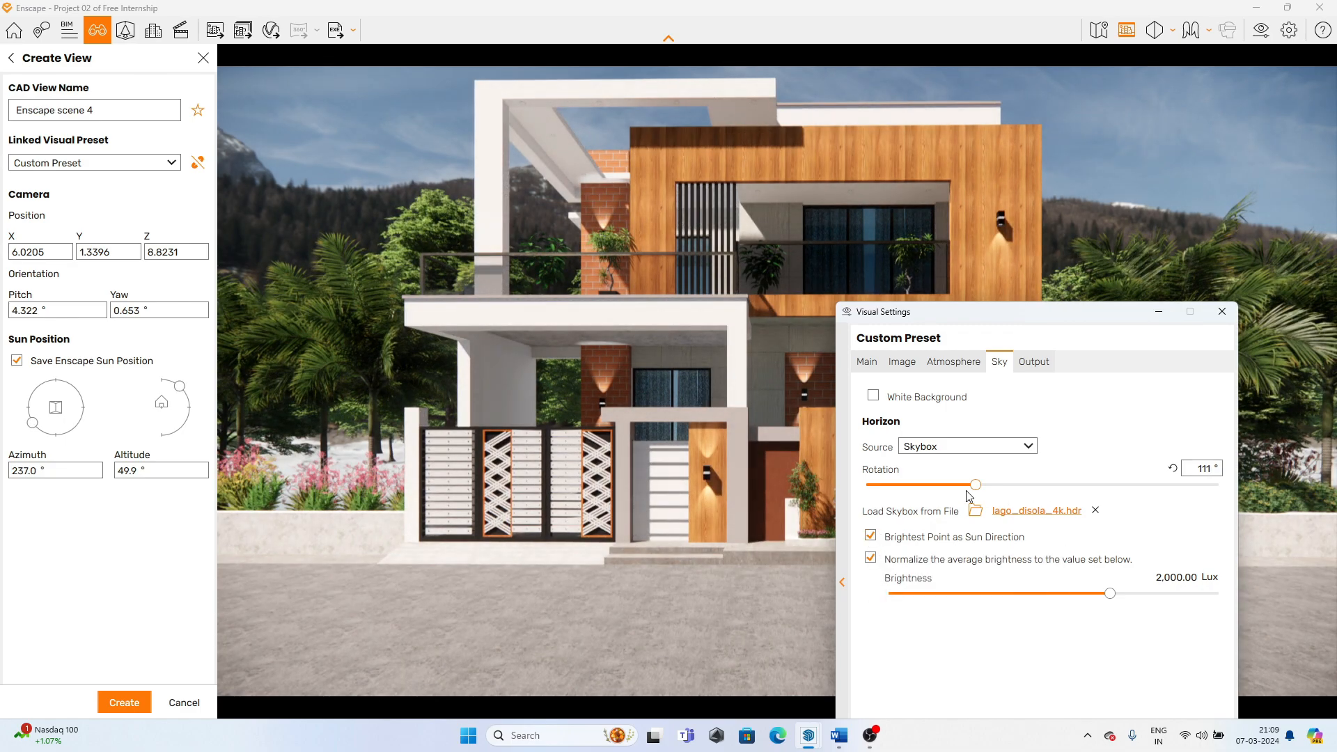
left_click(1173, 468)
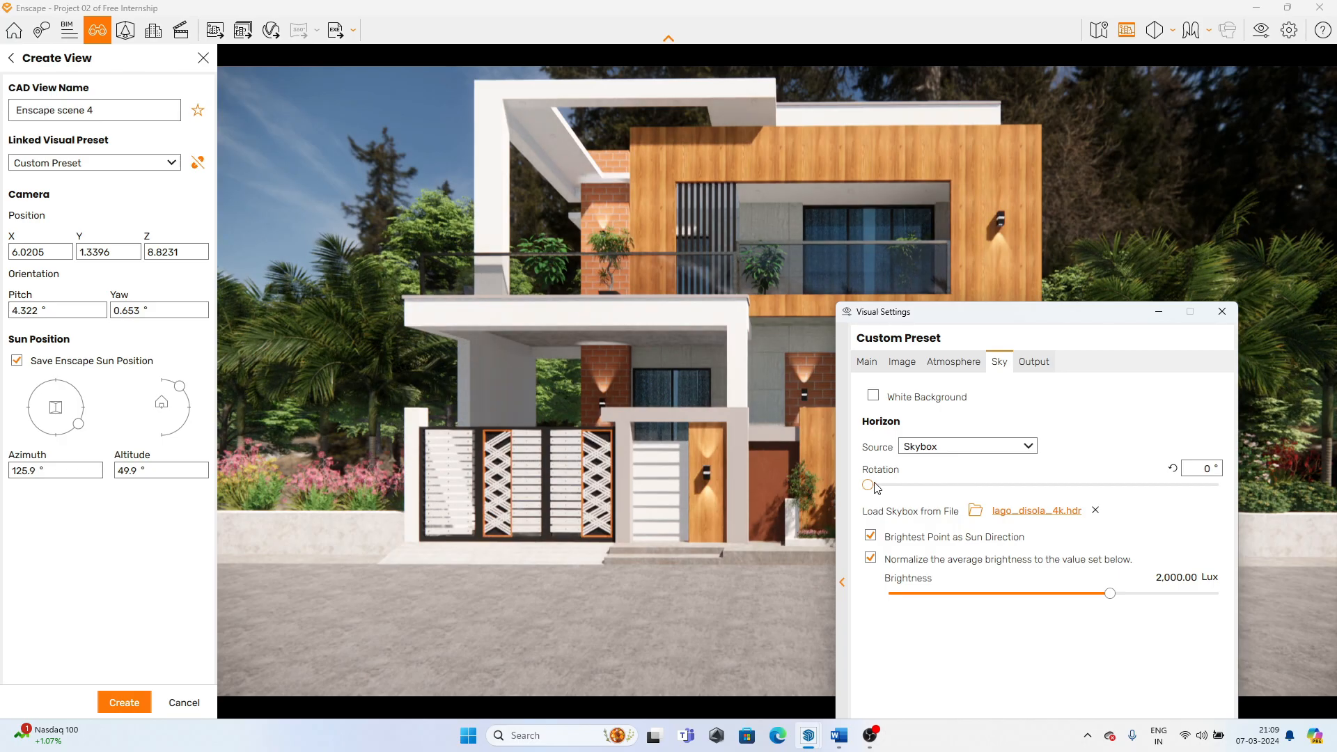
left_click_drag(870, 485, 1220, 494)
left_click_drag(1109, 327, 1051, 249)
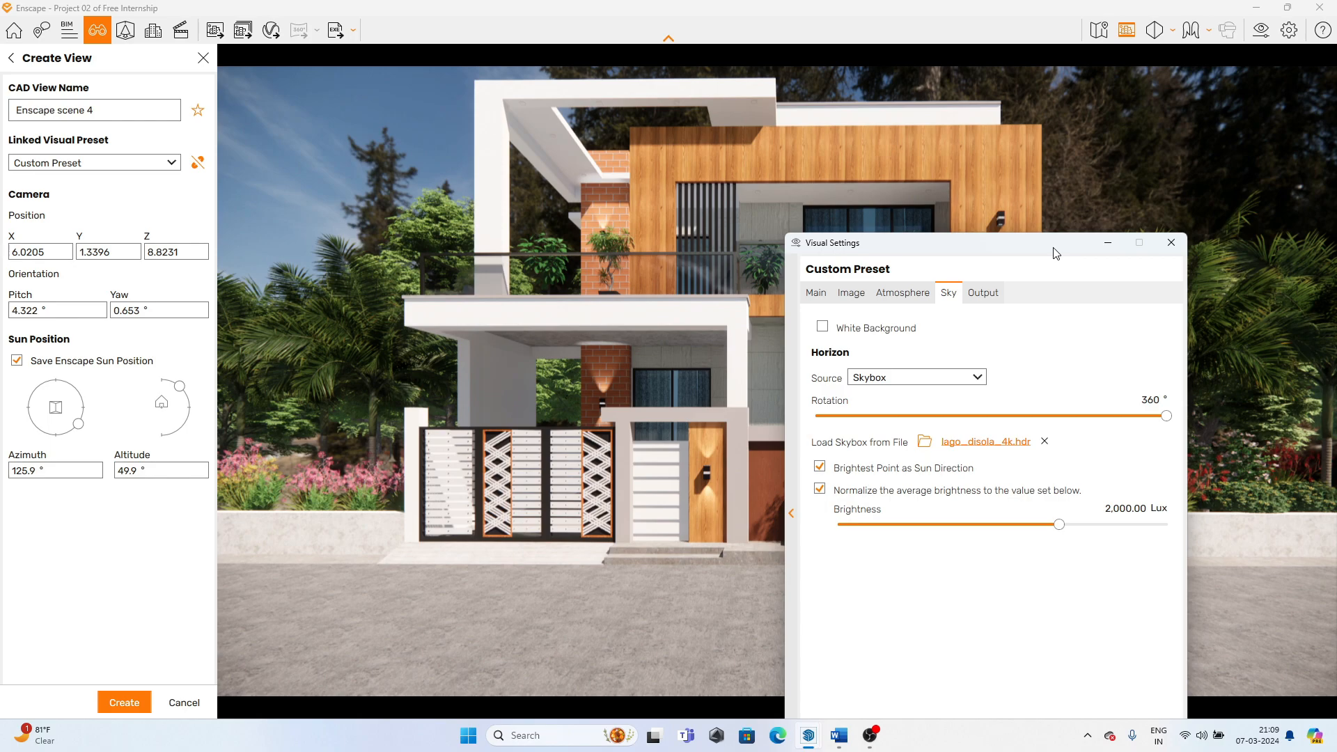
- Load belfast_sunset_puresky_4k (1) as the skybox and set its rotation to 118°
left_click(926, 443)
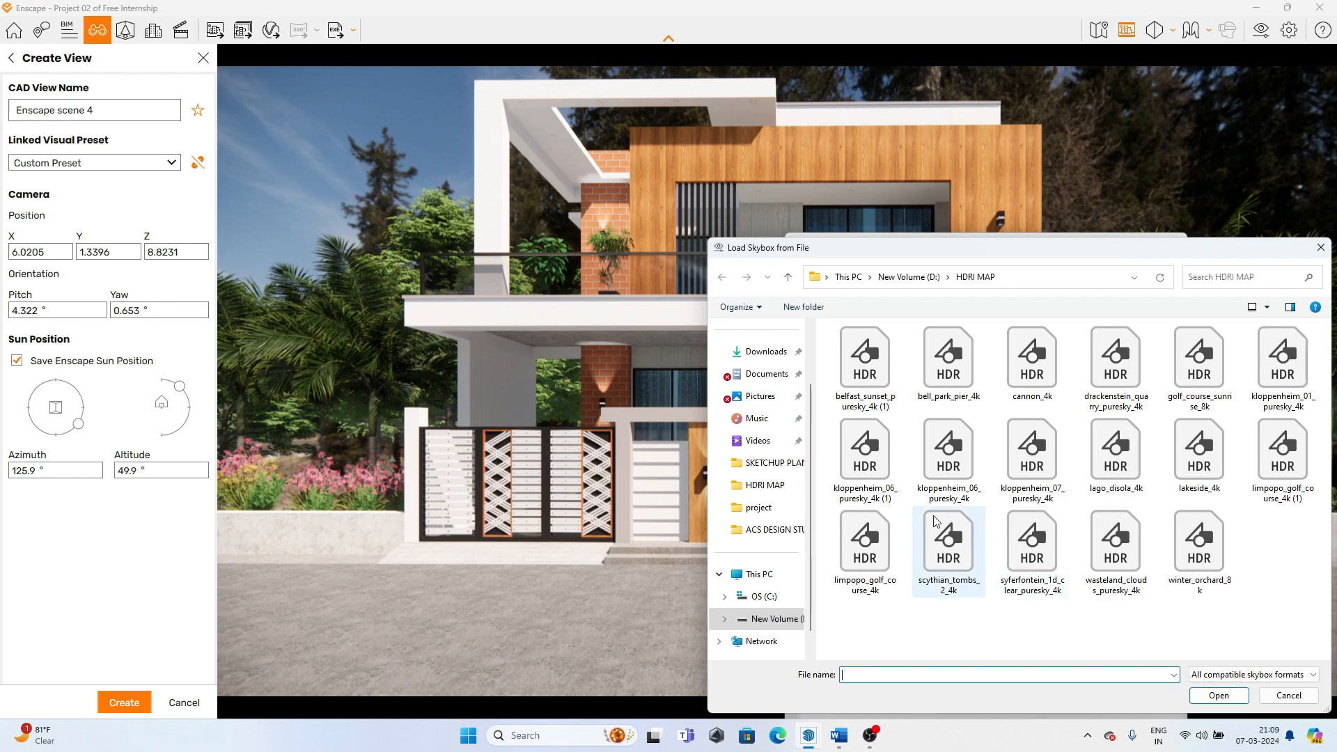
left_click(865, 366)
left_click(1210, 697)
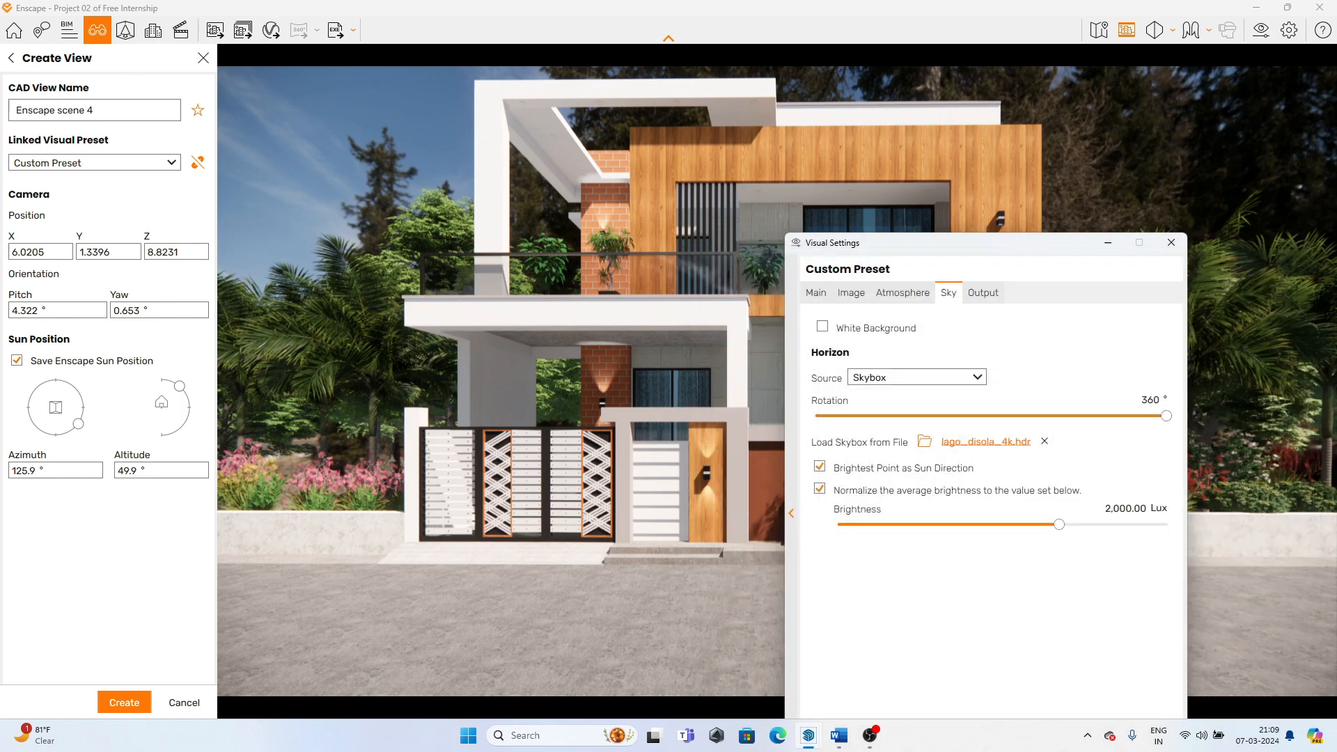
left_click_drag(907, 248, 952, 319)
left_click(1162, 472)
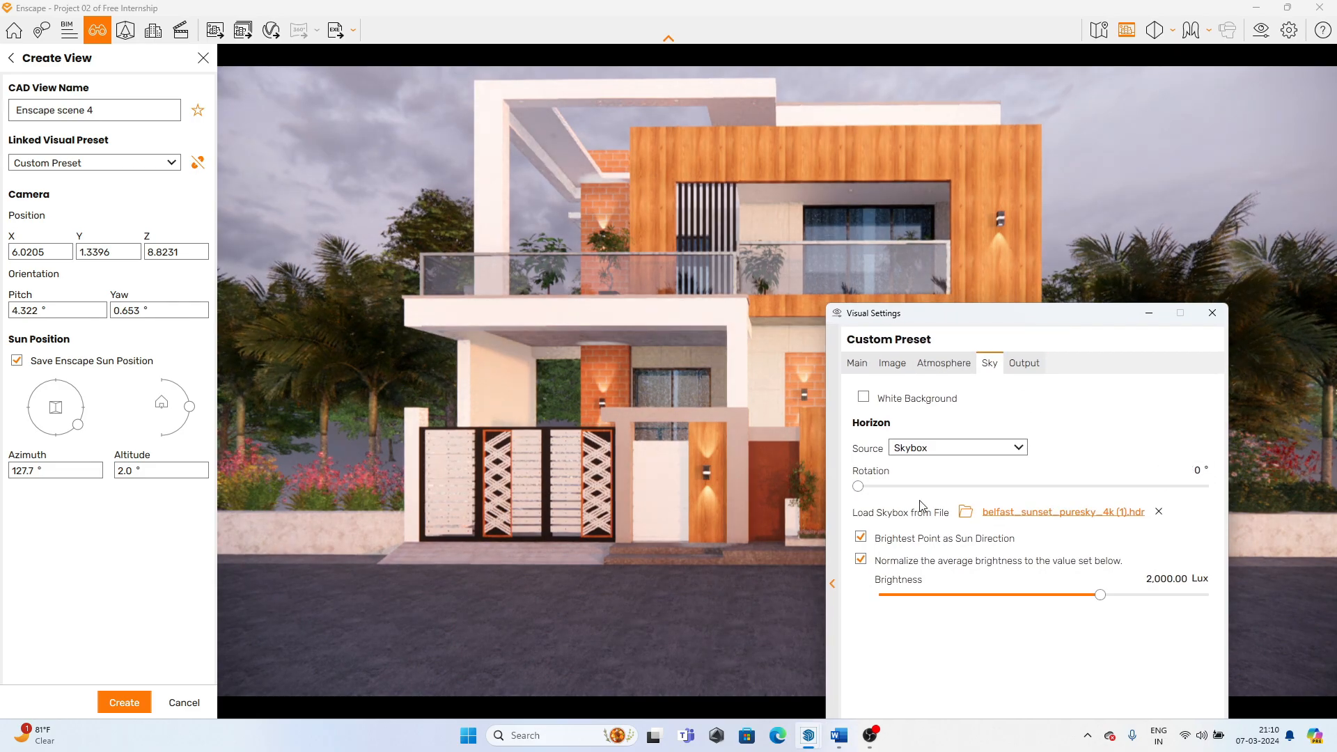
left_click_drag(861, 486, 976, 477)
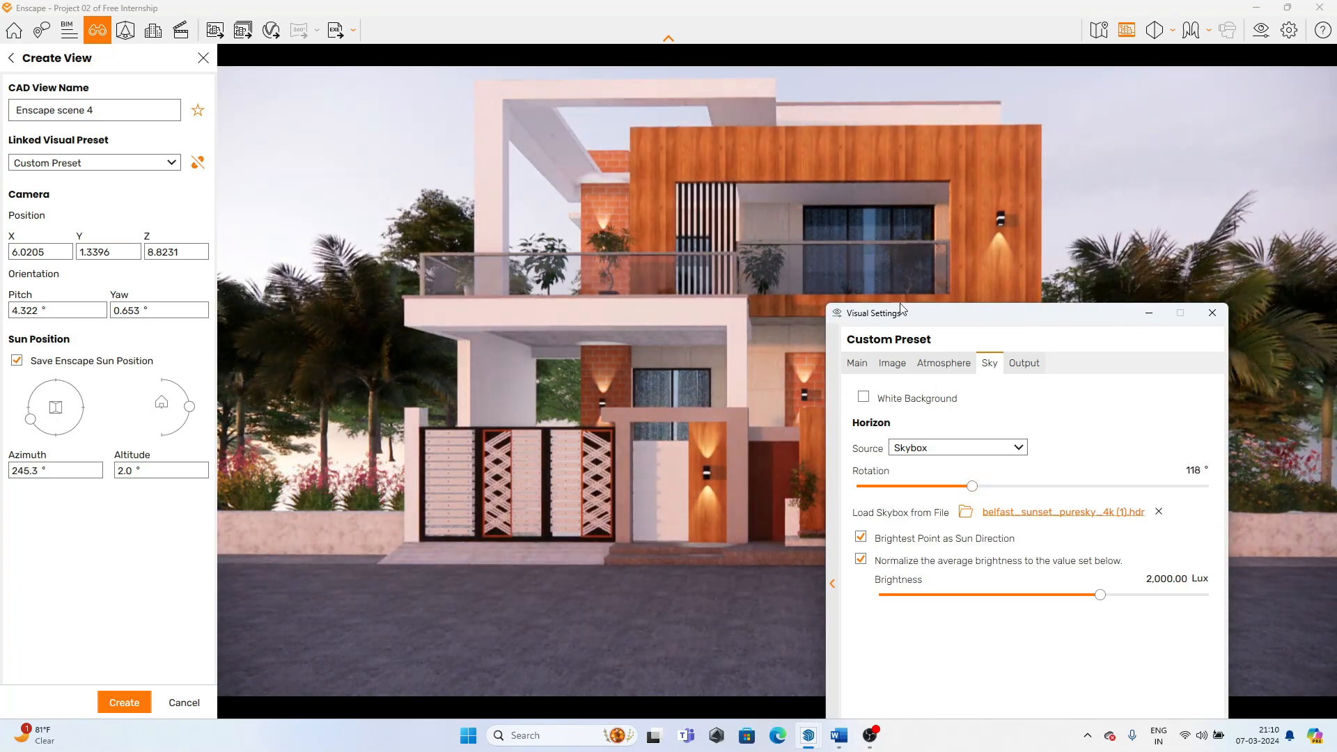
- Lower the sun brightness to 13 % in the atmosphere illumination settings
left_click(892, 363)
left_click(858, 363)
left_click(905, 365)
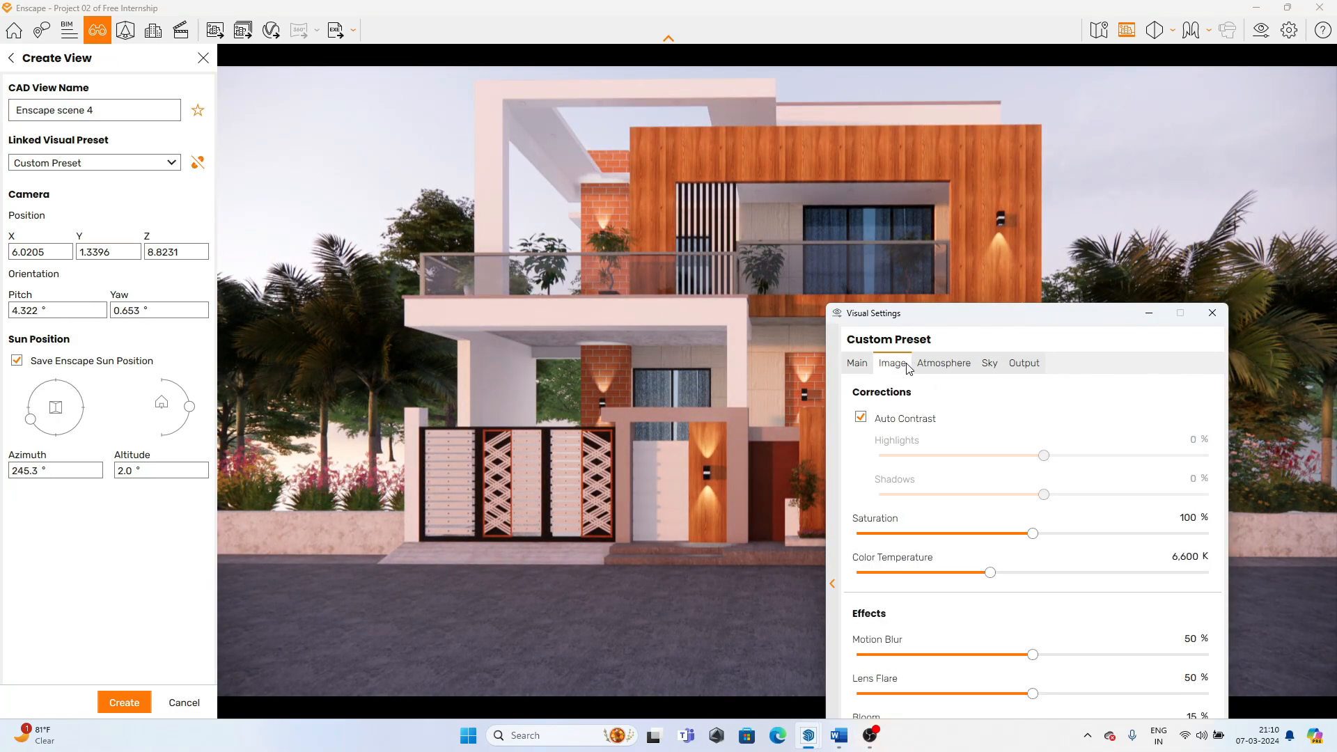
left_click(943, 363)
left_click_drag(873, 562, 868, 562)
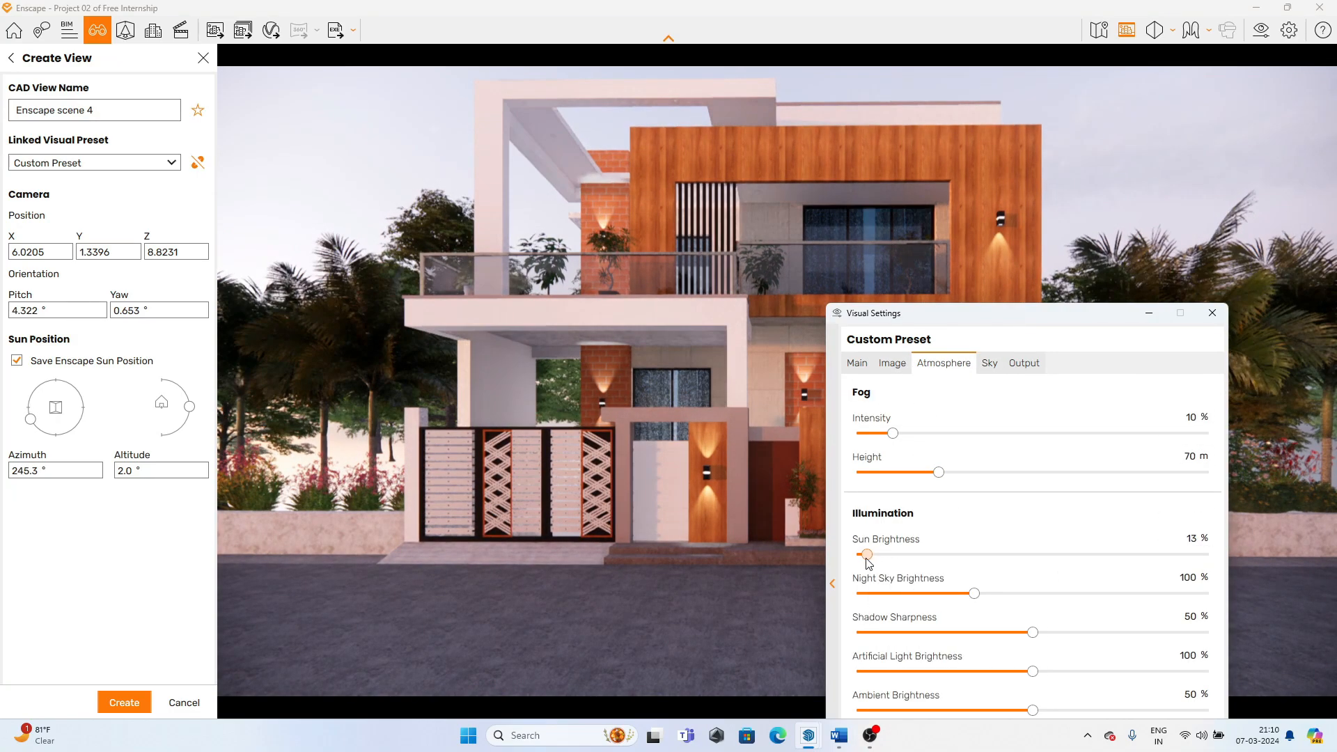
left_click_drag(976, 324, 1142, 344)
- Readjust the sunset skybox's rotation, then replace it with bell_park_pier_4k from the HDRI MAP folder
left_click(662, 339)
left_click_drag(1103, 516, 1056, 437)
left_click(1128, 545)
left_click(960, 378)
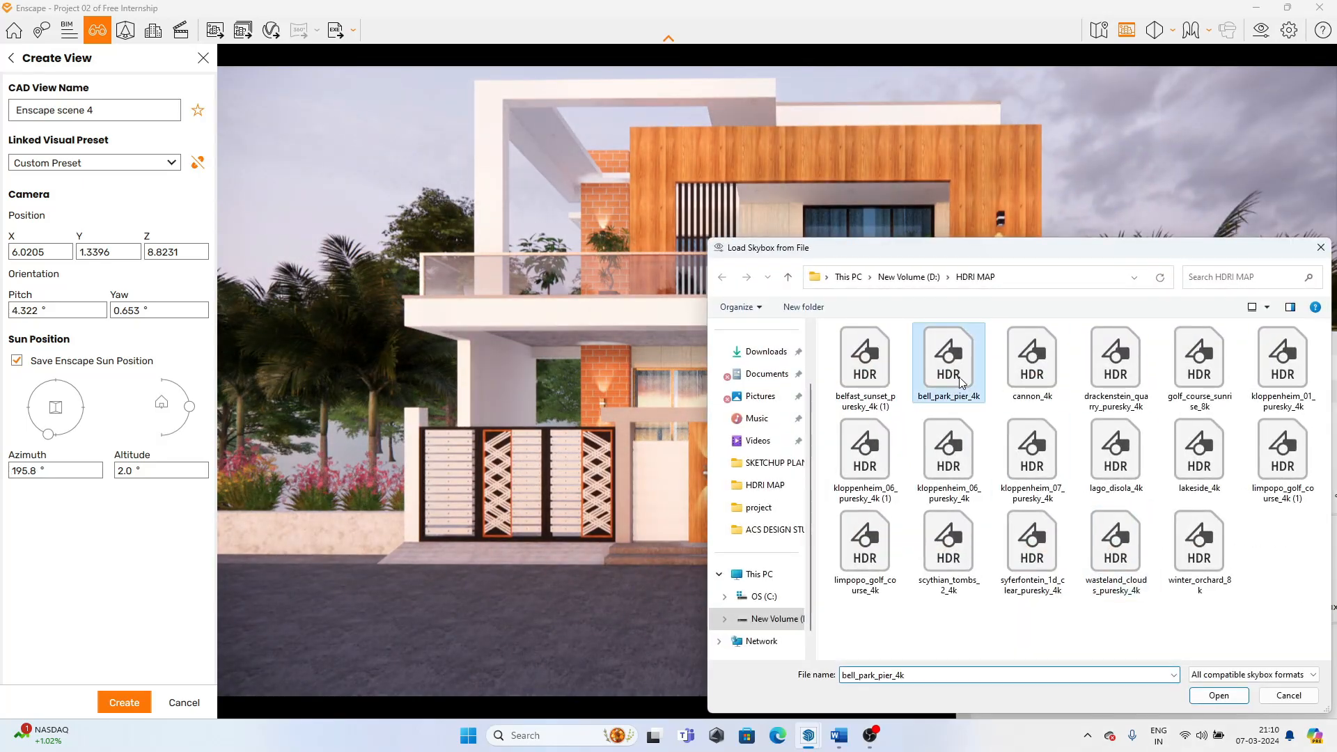
left_click(1216, 696)
- Set the bell_park_pier_4k skybox rotation to 222° and move the settings window clear of the house
left_click_drag(1050, 344, 879, 301)
left_click_drag(888, 482, 1024, 494)
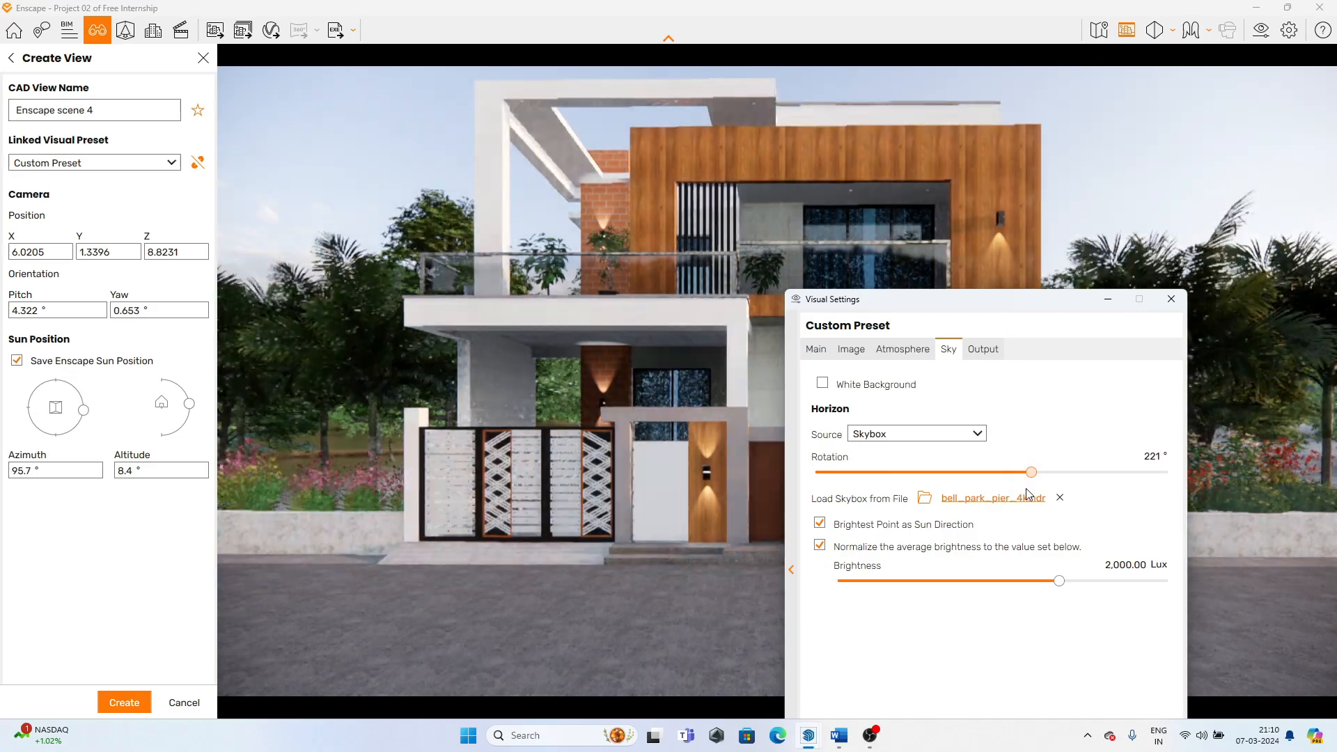
left_click_drag(910, 307, 1005, 350)
left_click_drag(1123, 522, 1135, 522)
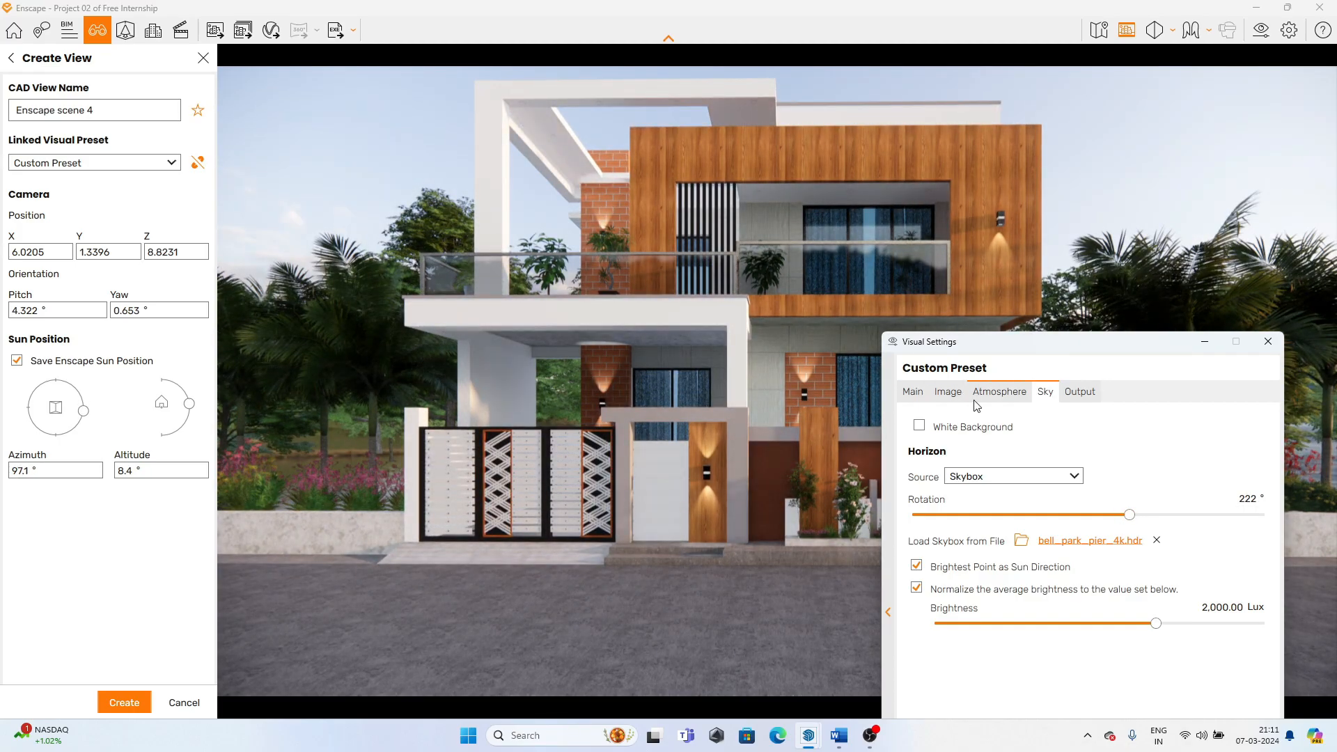
left_click_drag(1013, 347, 815, 230)
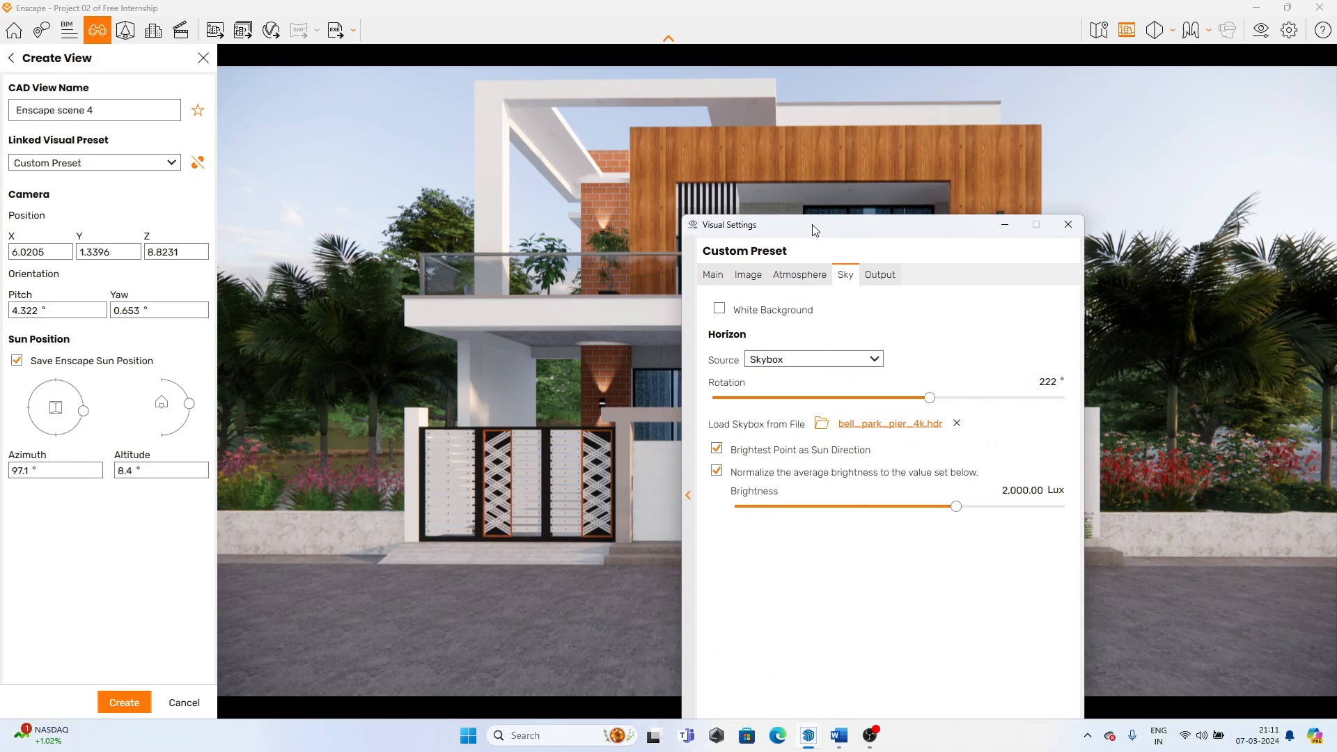
left_click_drag(934, 402, 931, 399)
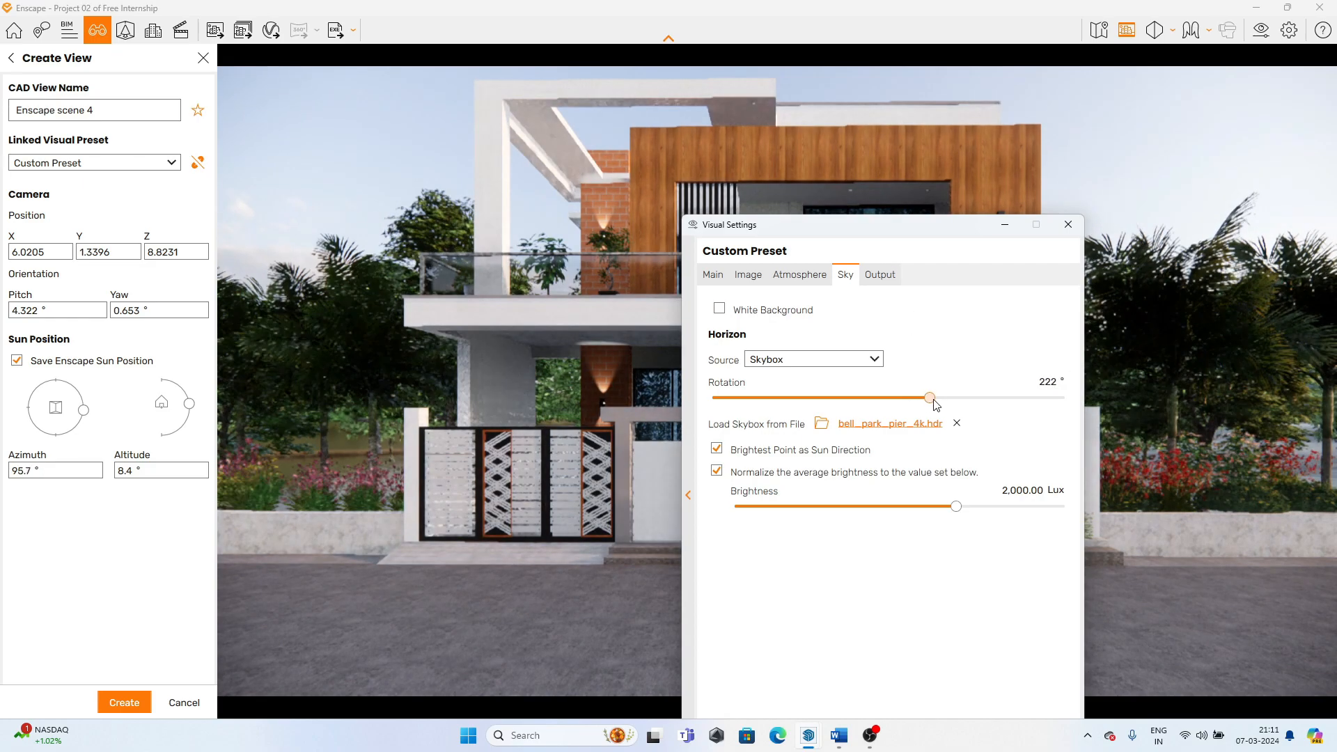
left_click_drag(888, 237, 1215, 529)
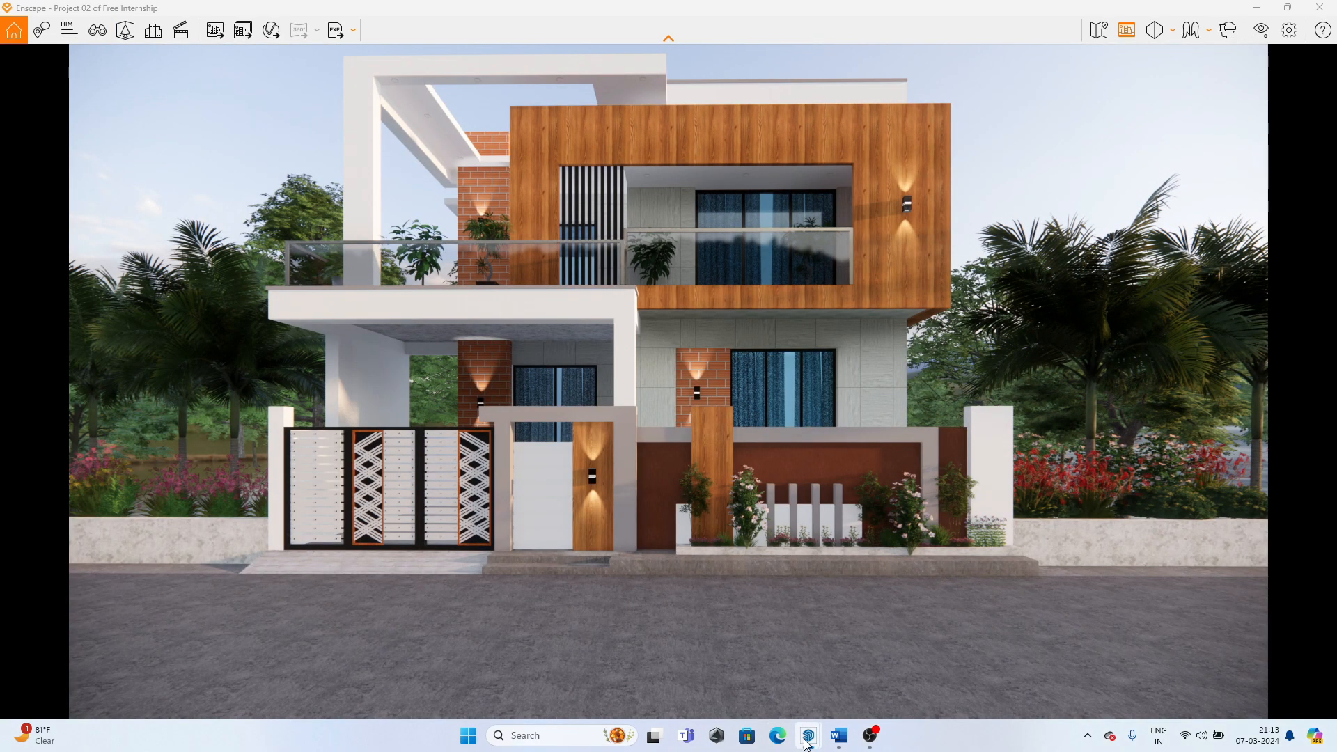
- Bring the visual settings back up and set the bell_park_pier_4k skybox rotation to 275°
mouse_move(806, 744)
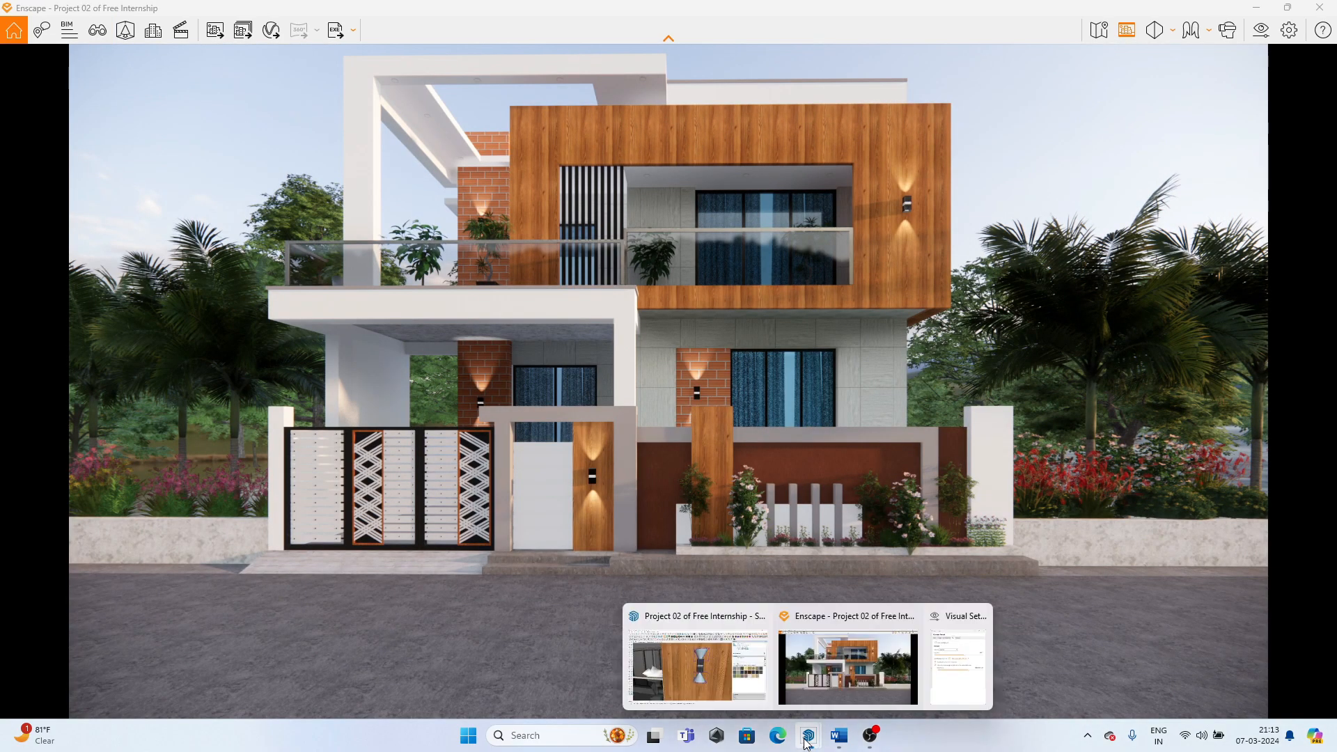
left_click(959, 665)
left_click_drag(1044, 375, 752, 319)
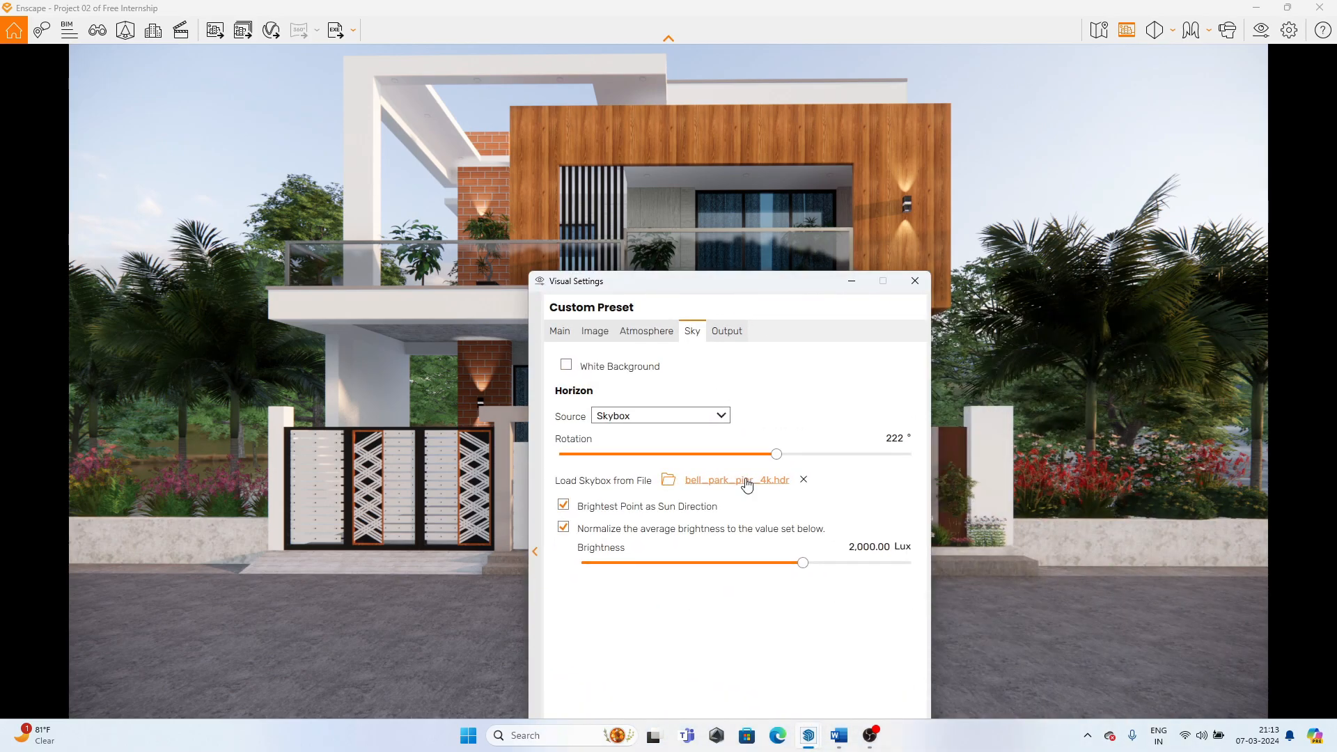
left_click_drag(778, 460, 828, 443)
left_click_drag(712, 294, 1015, 423)
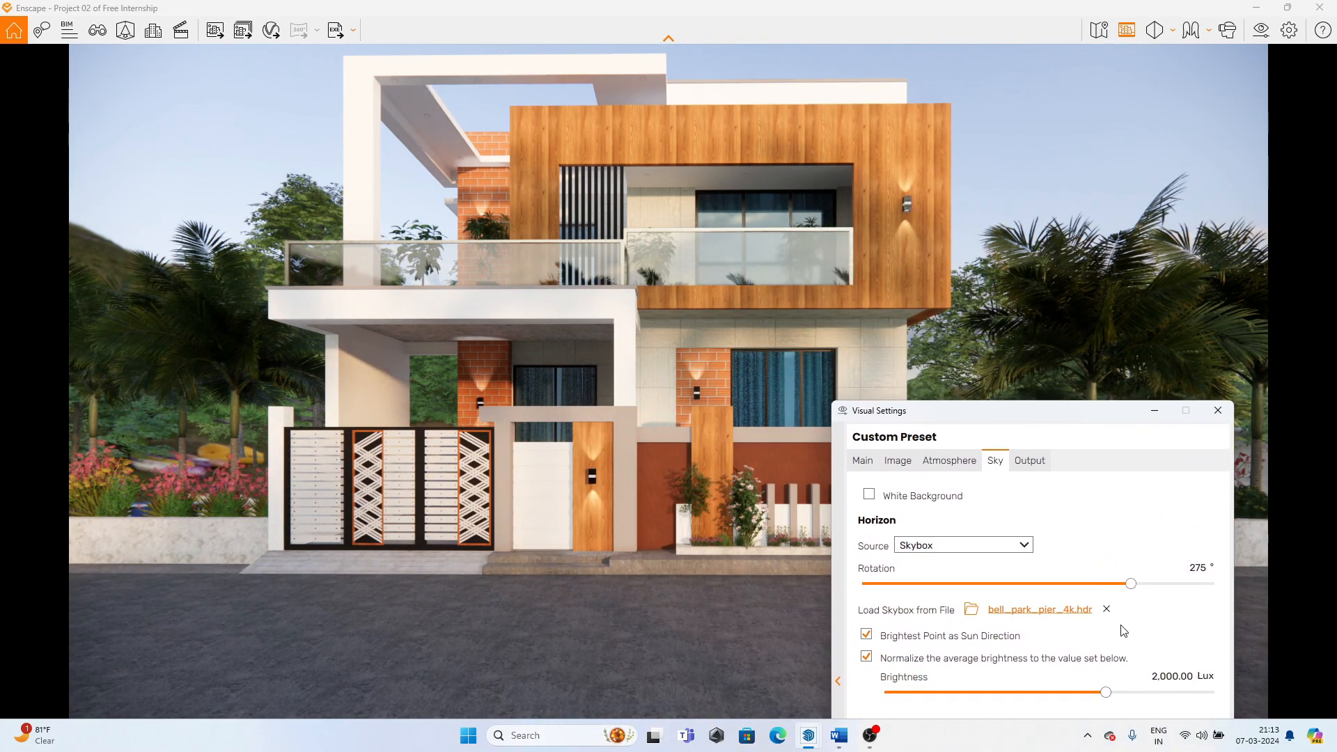
- Load cannon_4k as the skybox and reset its rotation to 0°
left_click(1045, 609)
left_click(1013, 374)
left_click(1219, 695)
left_click_drag(1000, 417, 929, 284)
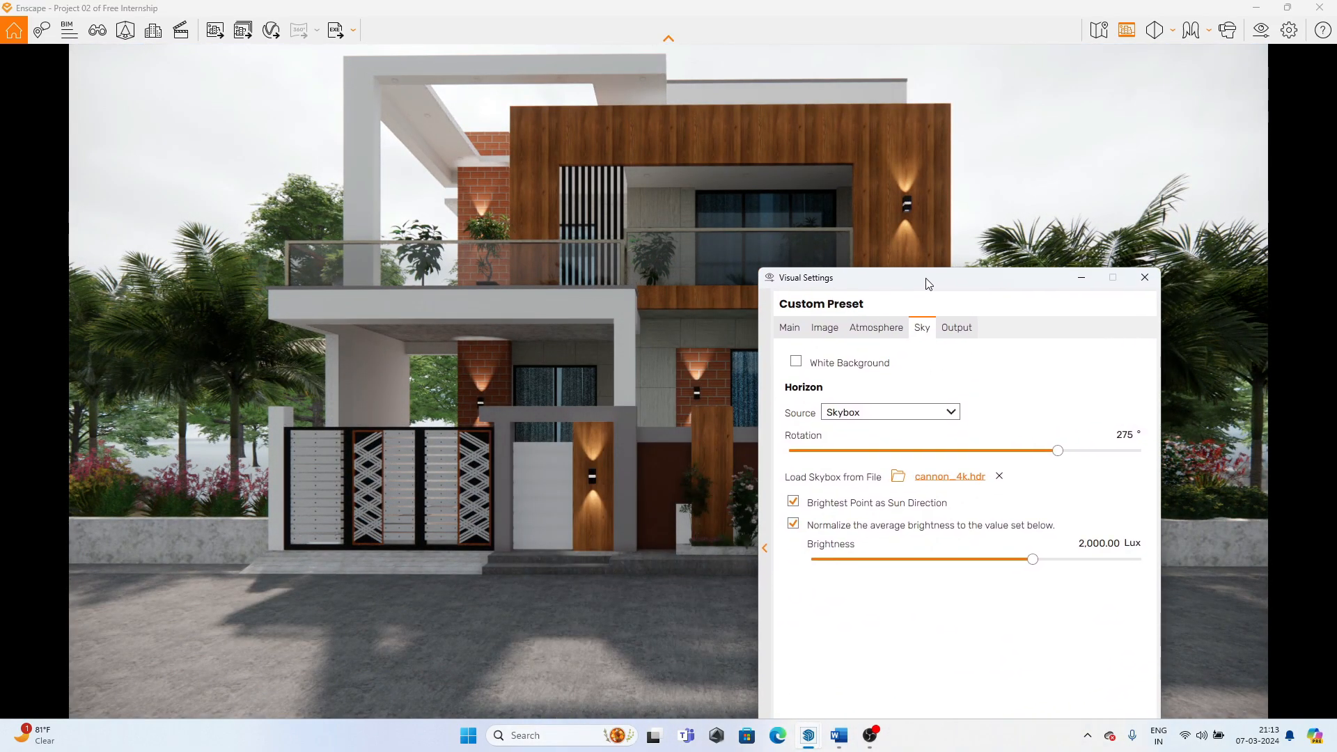
left_click(1096, 438)
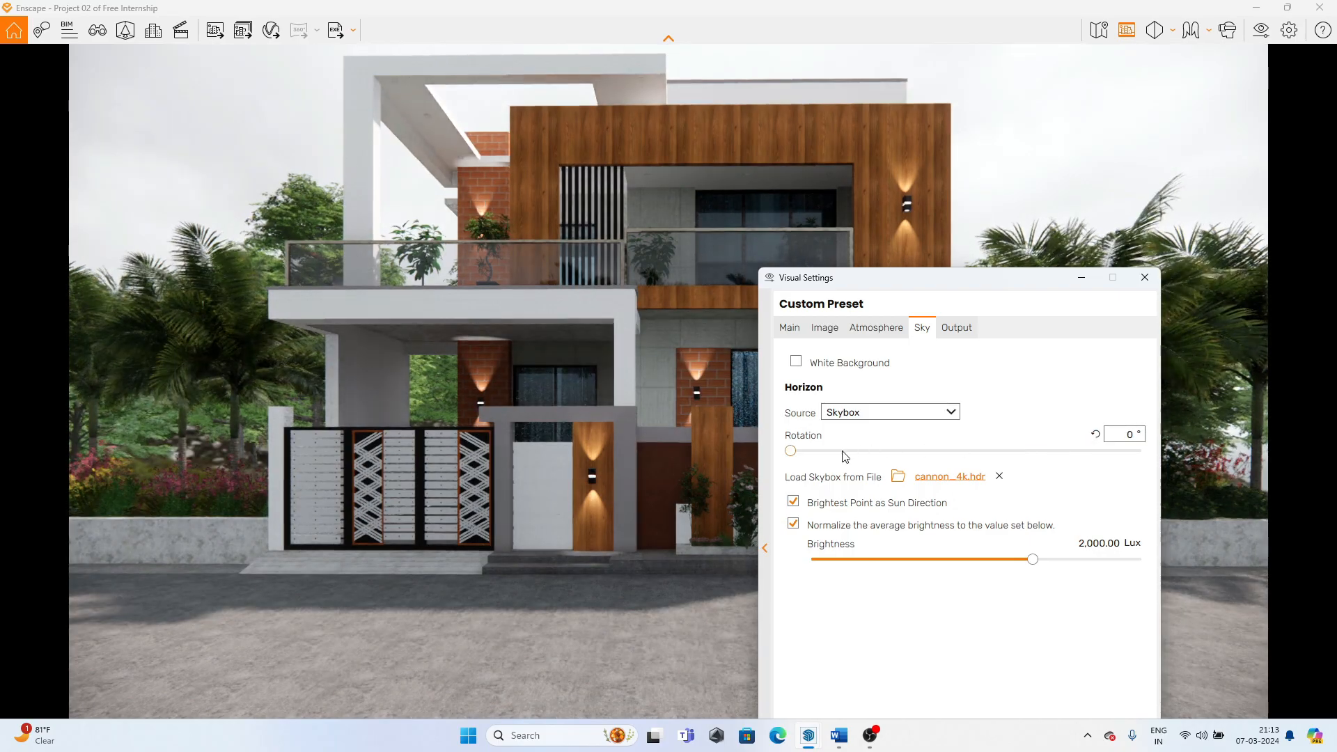
- Set the cannon_4k skybox rotation to 139° and move the settings window clear of the upper facade
left_click_drag(791, 452, 950, 453)
left_click_drag(868, 277, 939, 340)
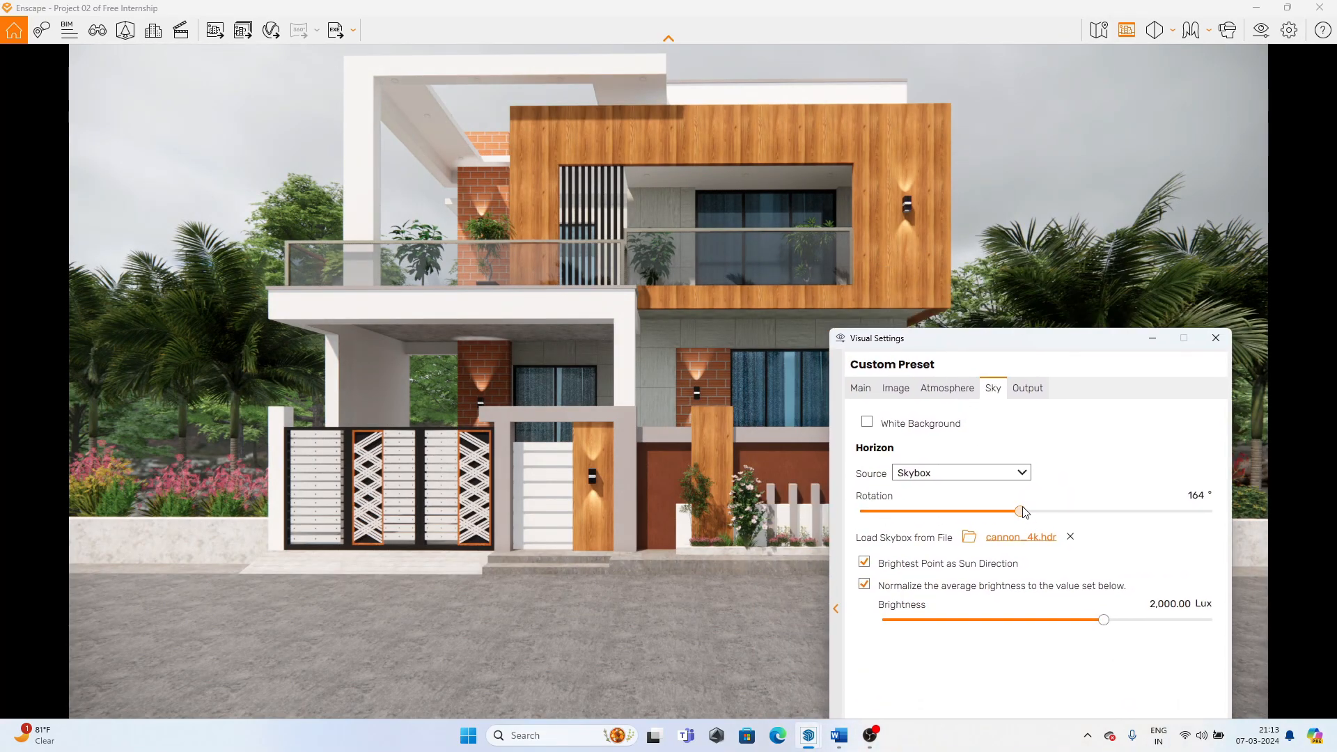
left_click_drag(1021, 512, 997, 511)
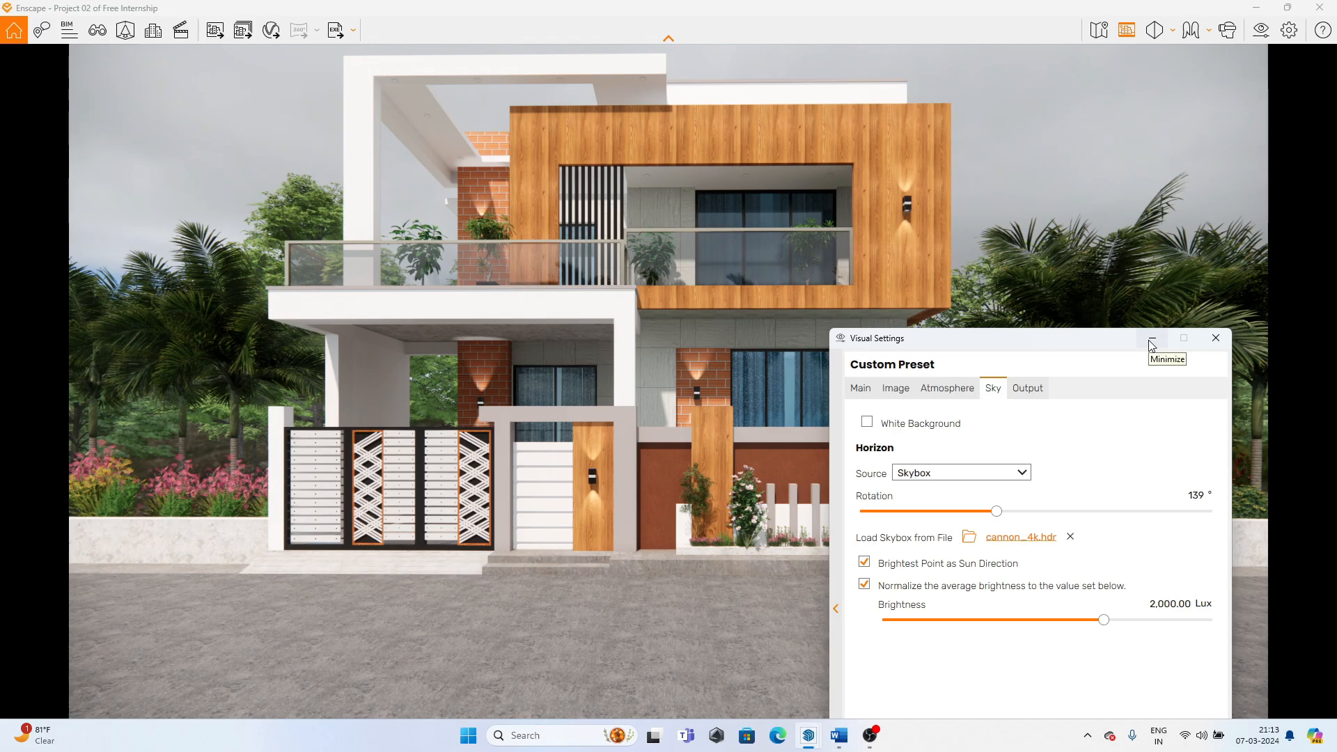
- Set the render output resolution to Ultra HD and minimise the visual settings window to reveal the whole house
left_click_drag(1030, 340, 938, 148)
left_click(935, 196)
left_click(768, 195)
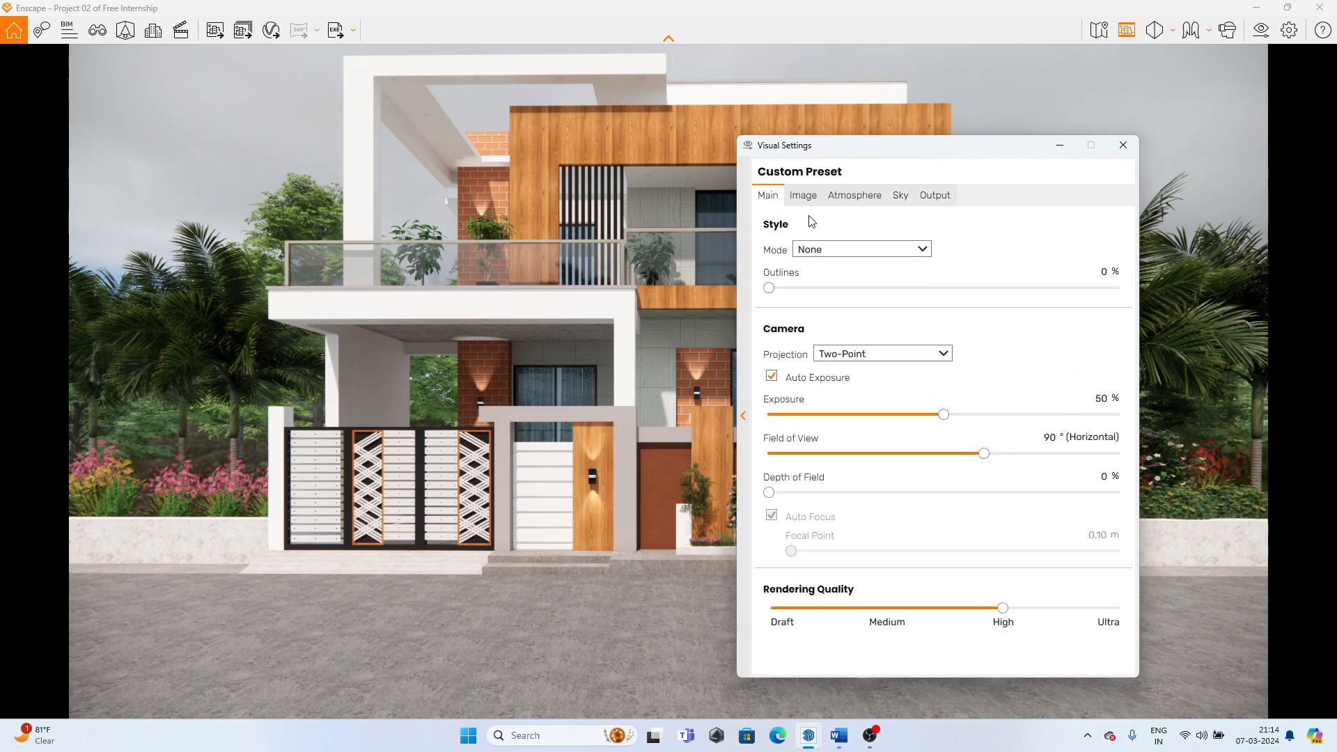
left_click(901, 195)
left_click(937, 197)
left_click(903, 244)
left_click(882, 269)
left_click_drag(975, 147, 931, 74)
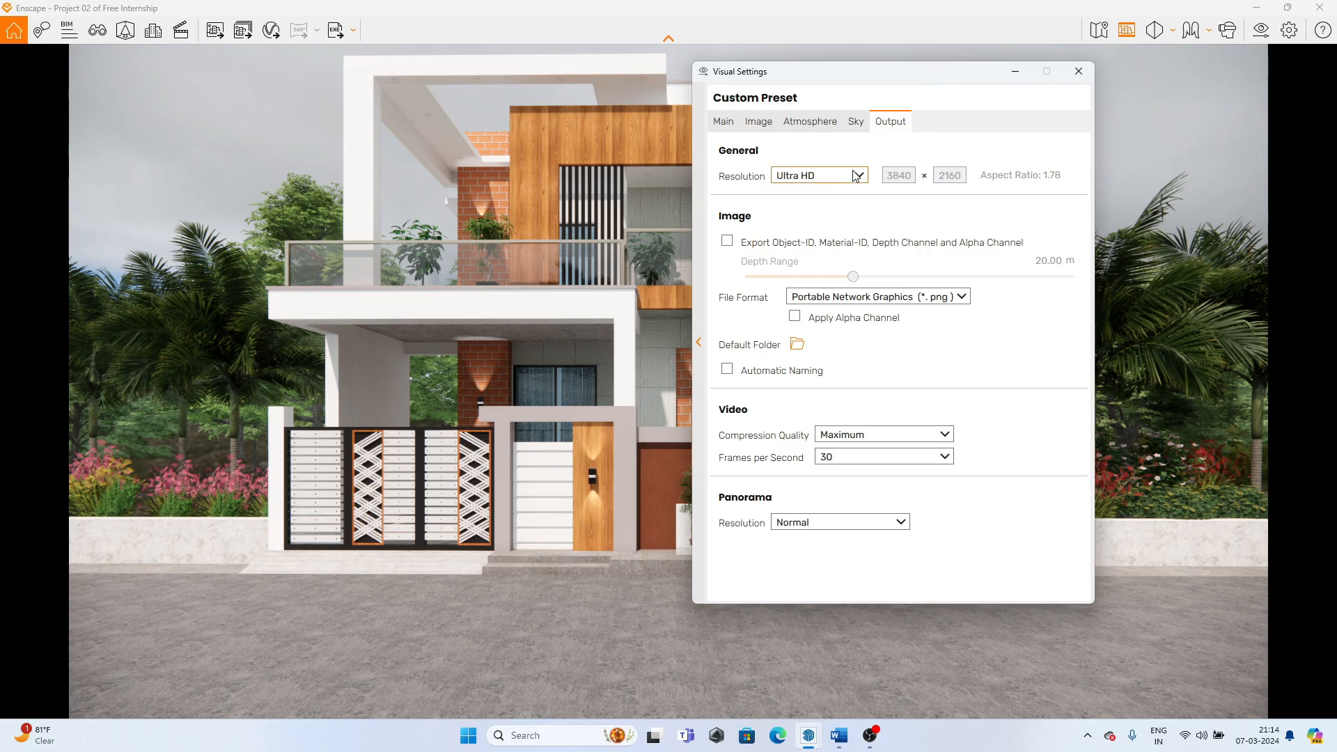
left_click(1015, 71)
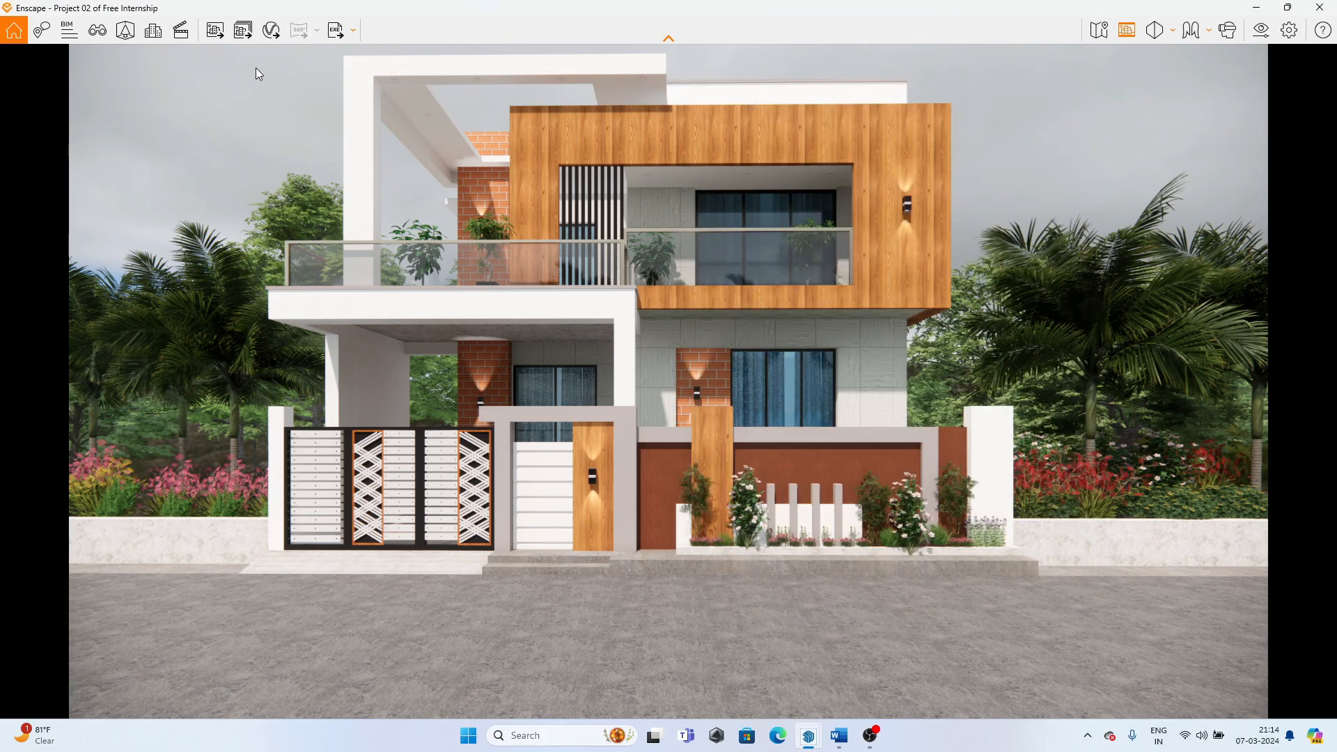
left_click(219, 29)
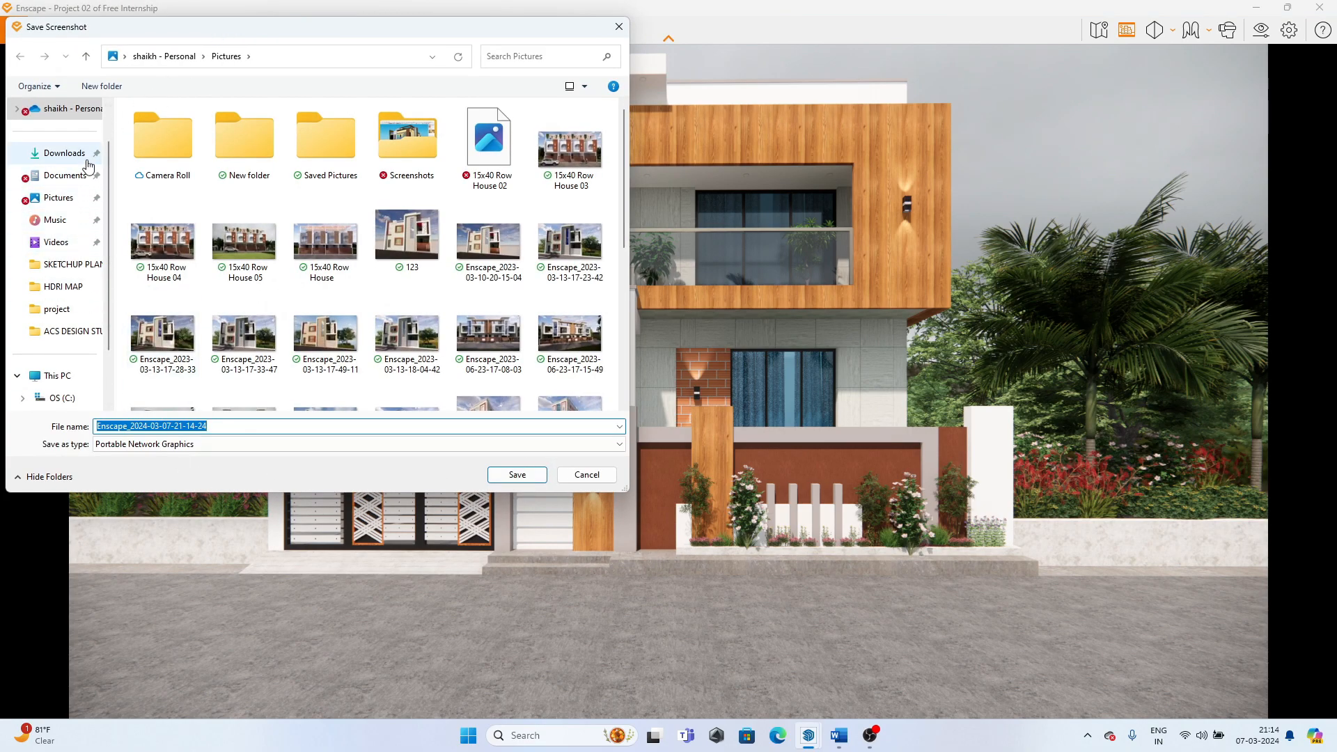
left_click(64, 153)
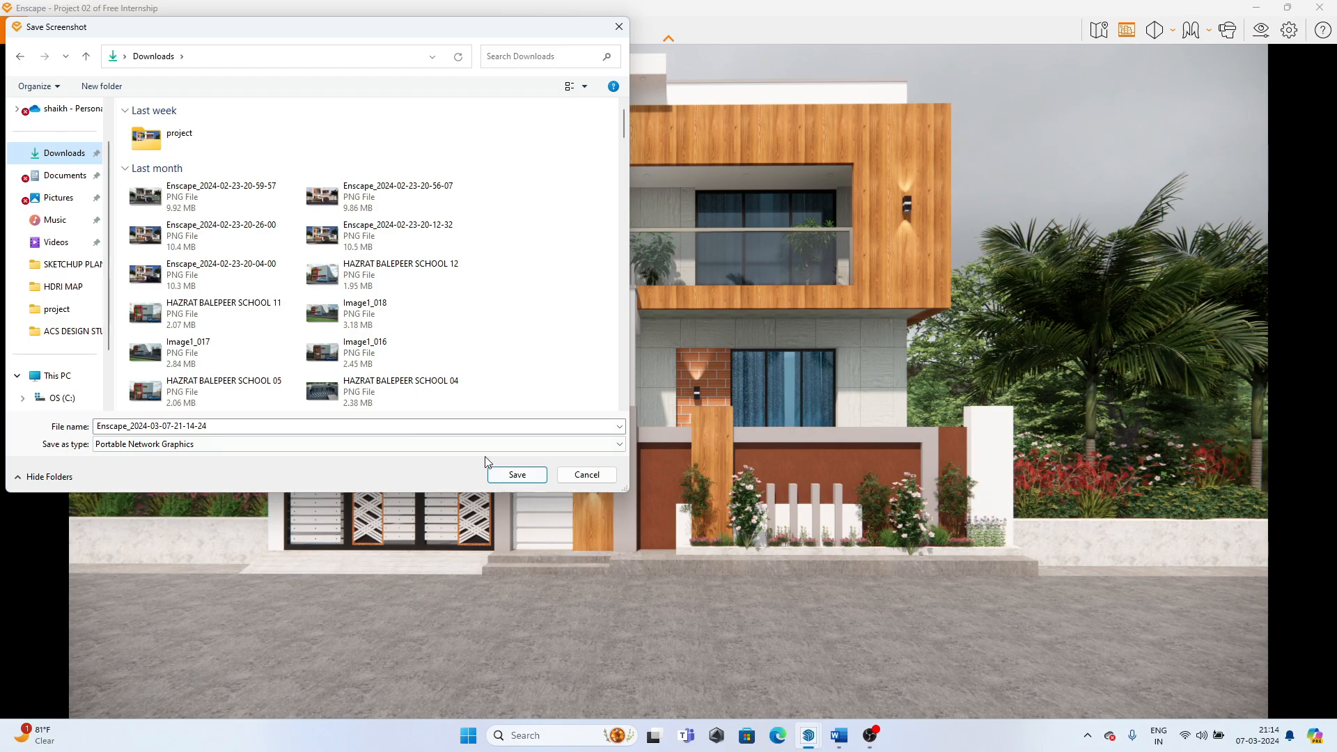
double_click(150, 137)
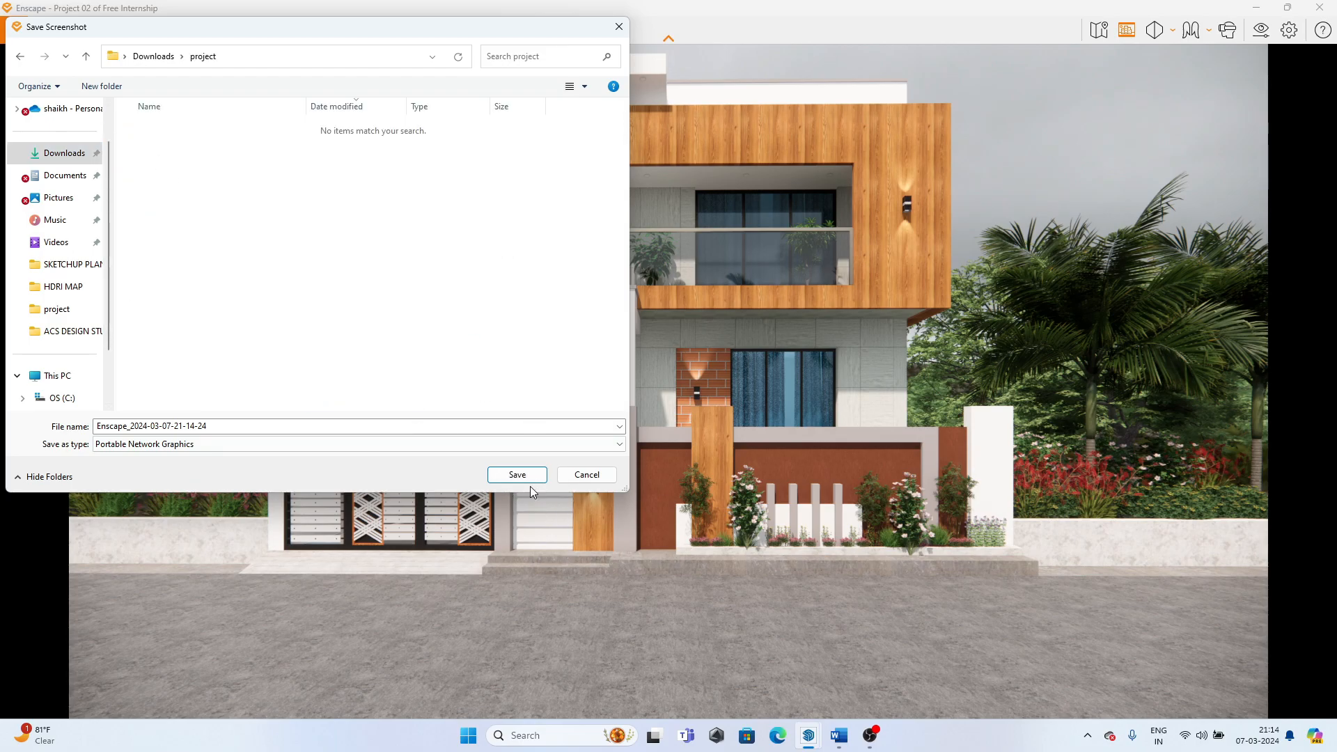
left_click(515, 474)
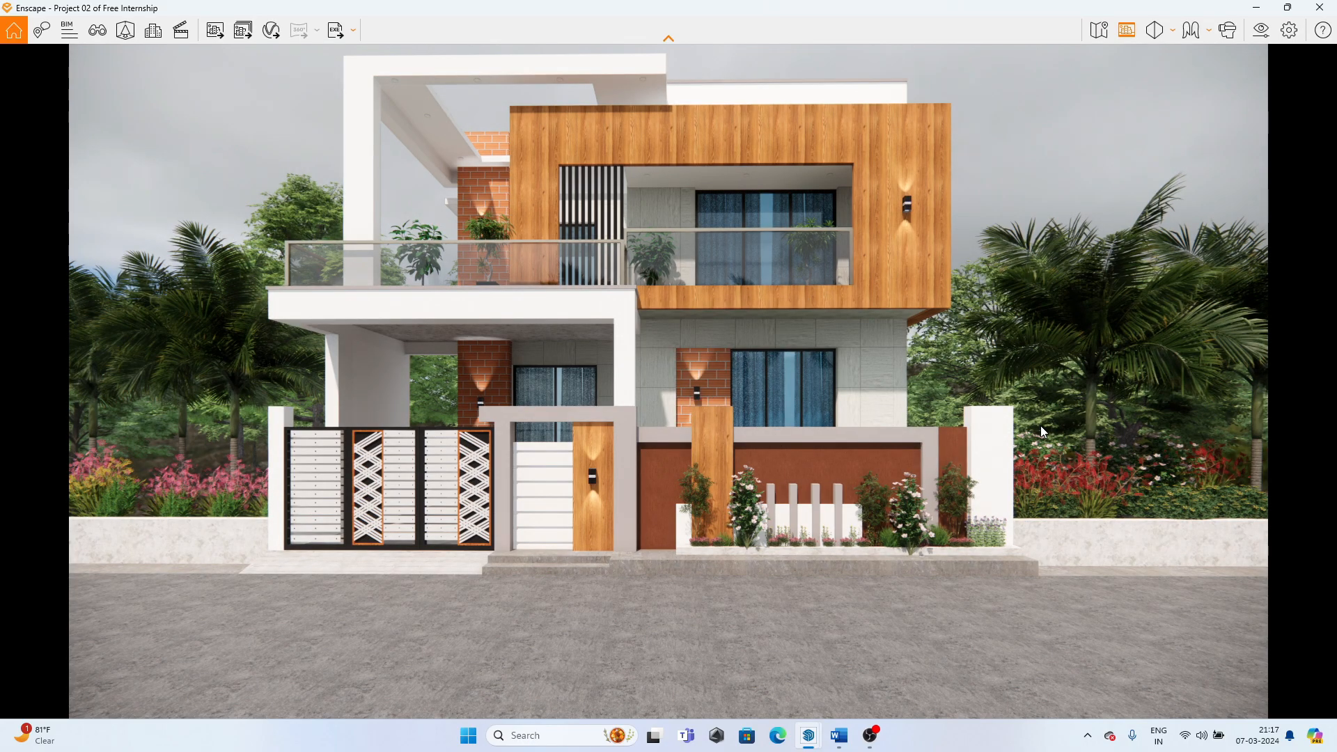
- Switch to the Word document, review the list of internship course topics, and minimise the document
left_click(839, 735)
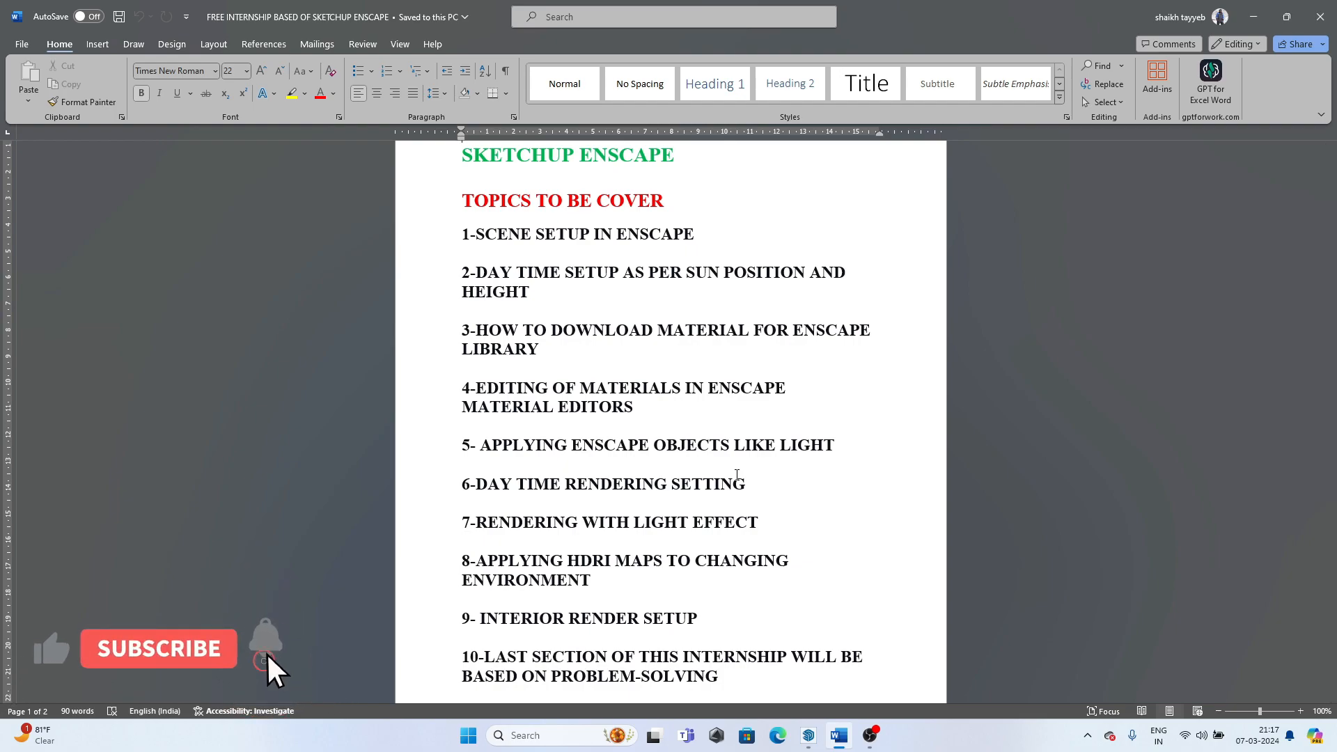
scroll(664, 558, "down", 1)
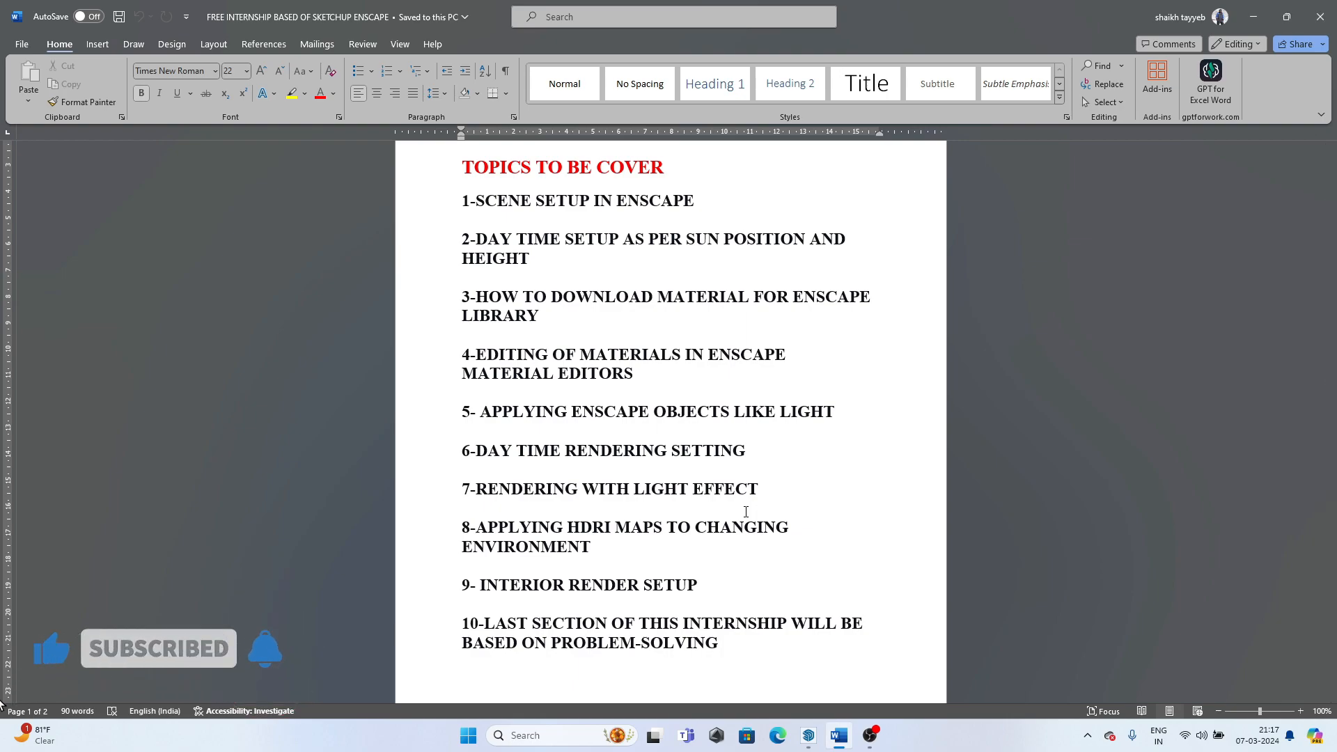
scroll(882, 596, "up", 3)
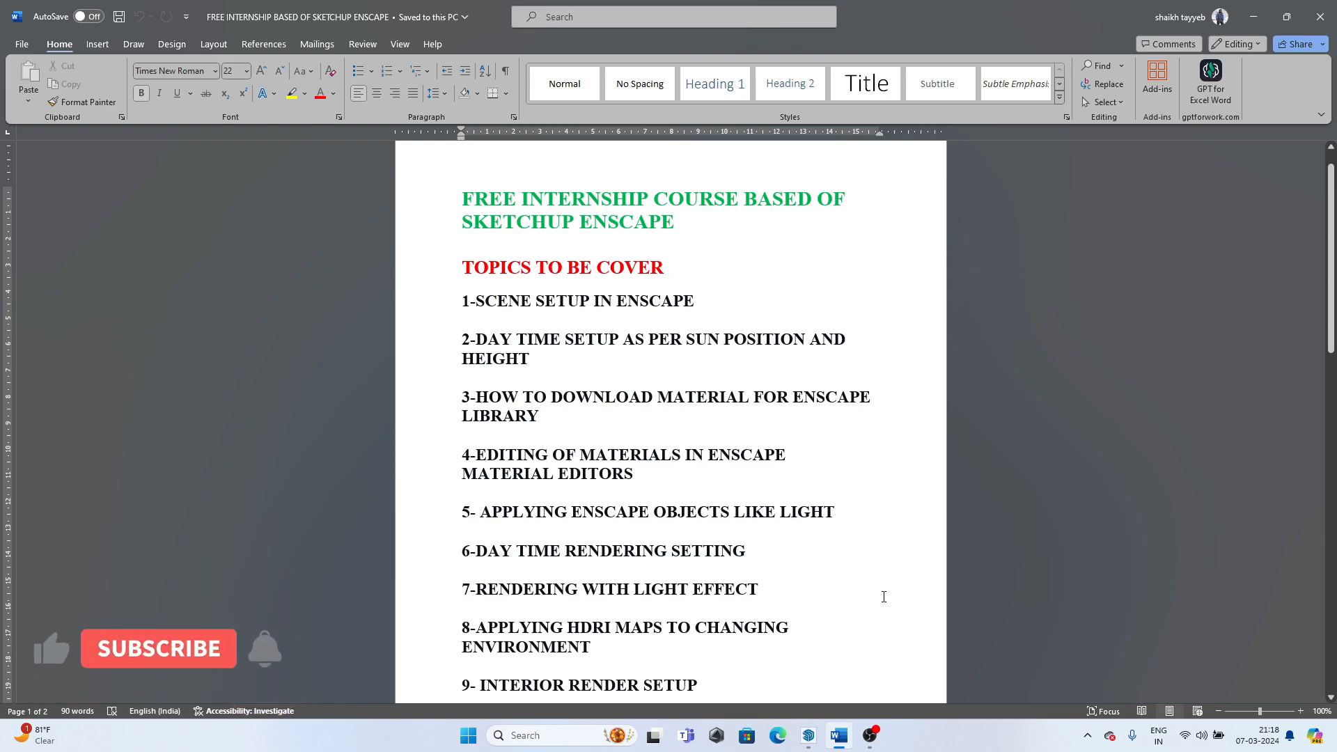
scroll(882, 596, "down", 1)
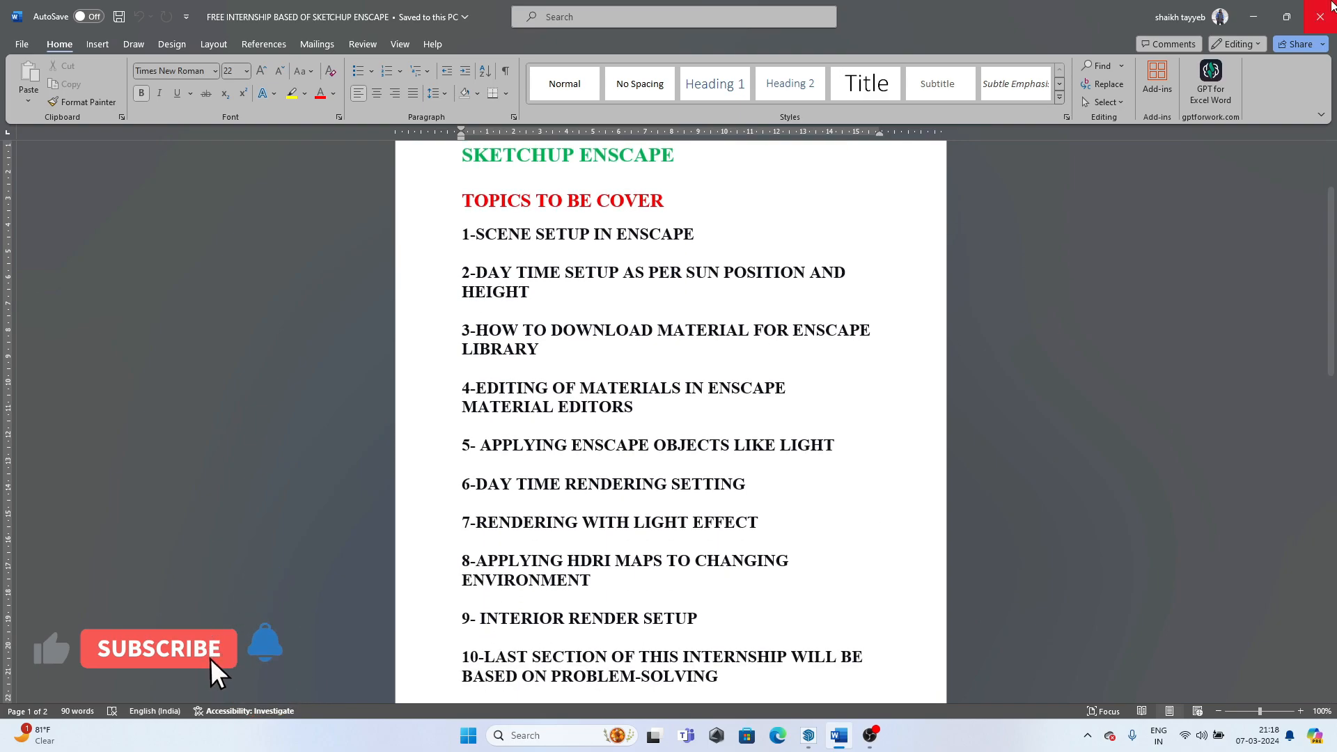
left_click(1266, 13)
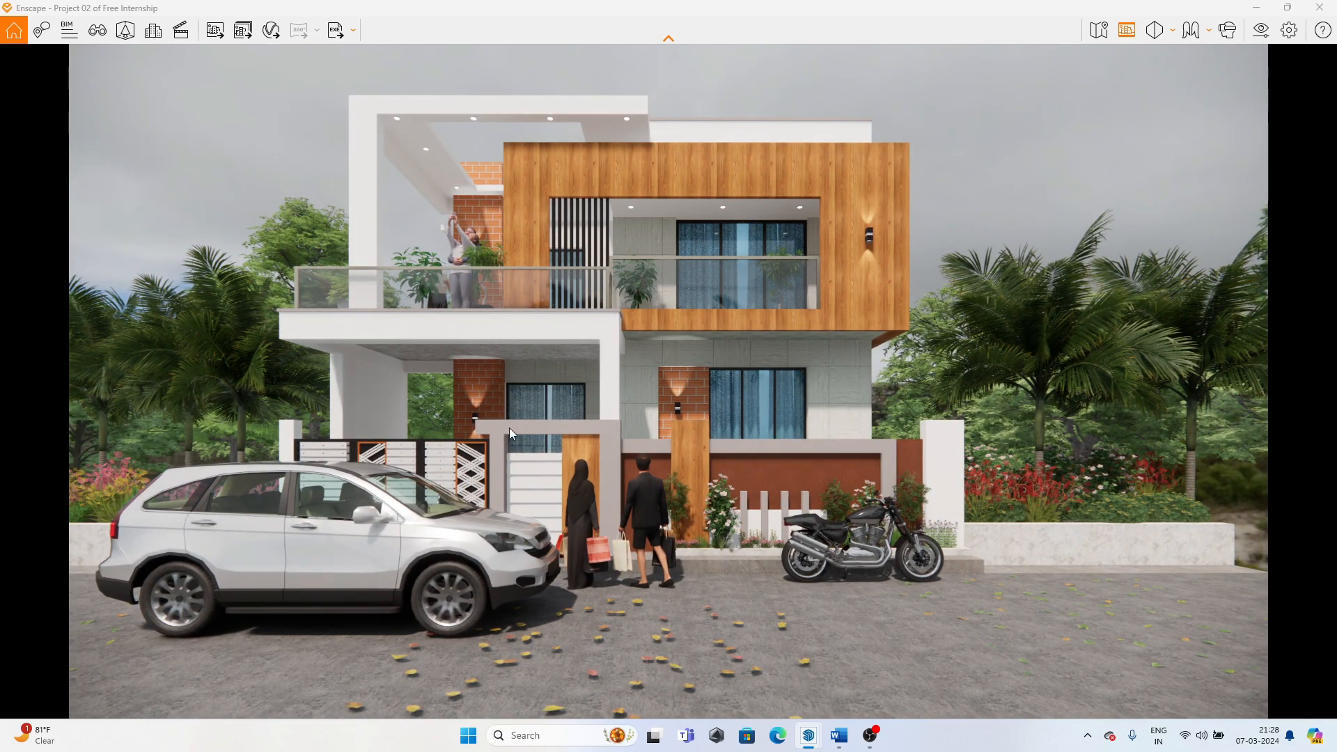
- Show the list of saved Enscape scenes for Project 02 of Free Internship
left_click(101, 31)
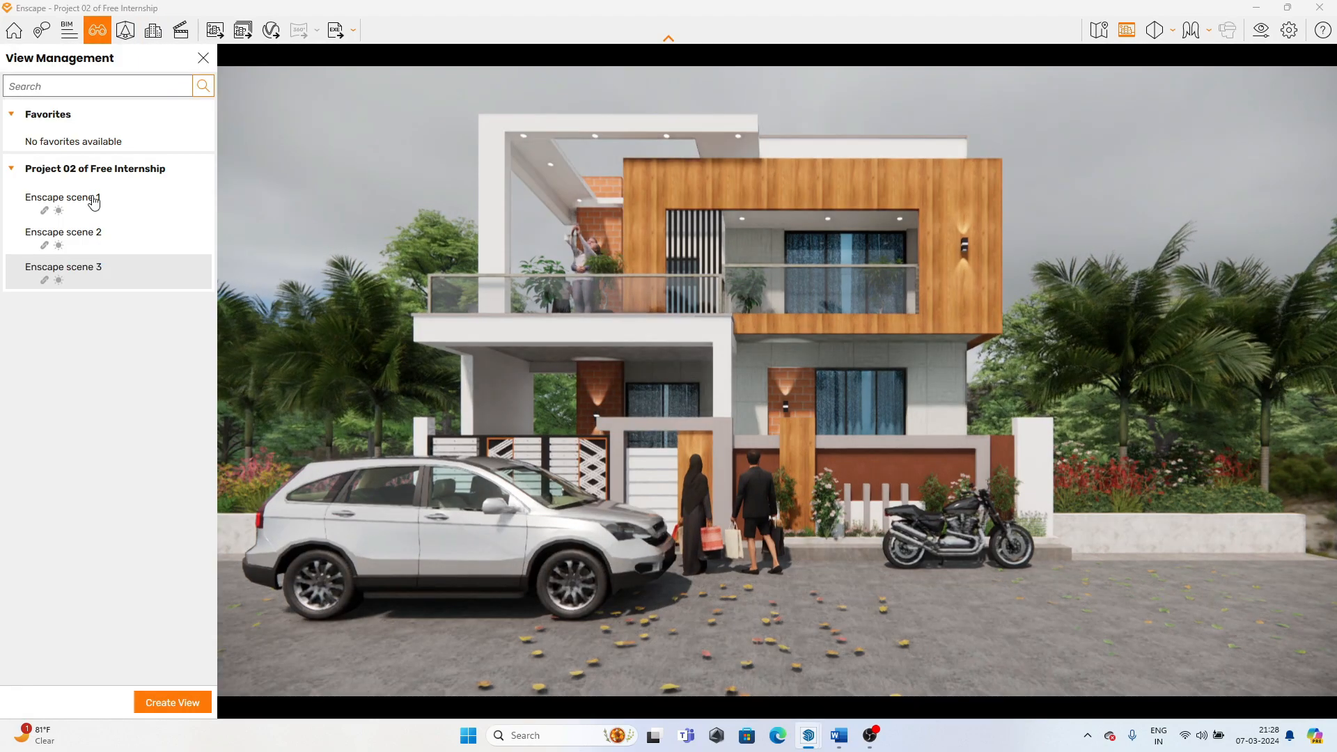